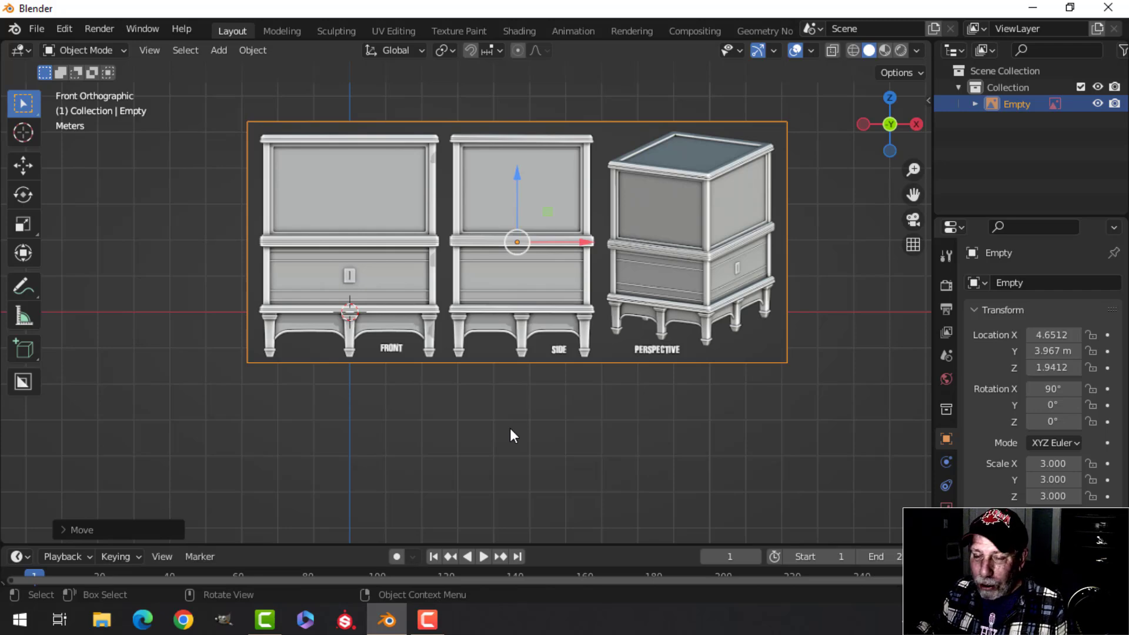
Examine the front, side and perspective views of the cabinet reference image and its placement behind the origin.
scroll(510, 429, up, 1)
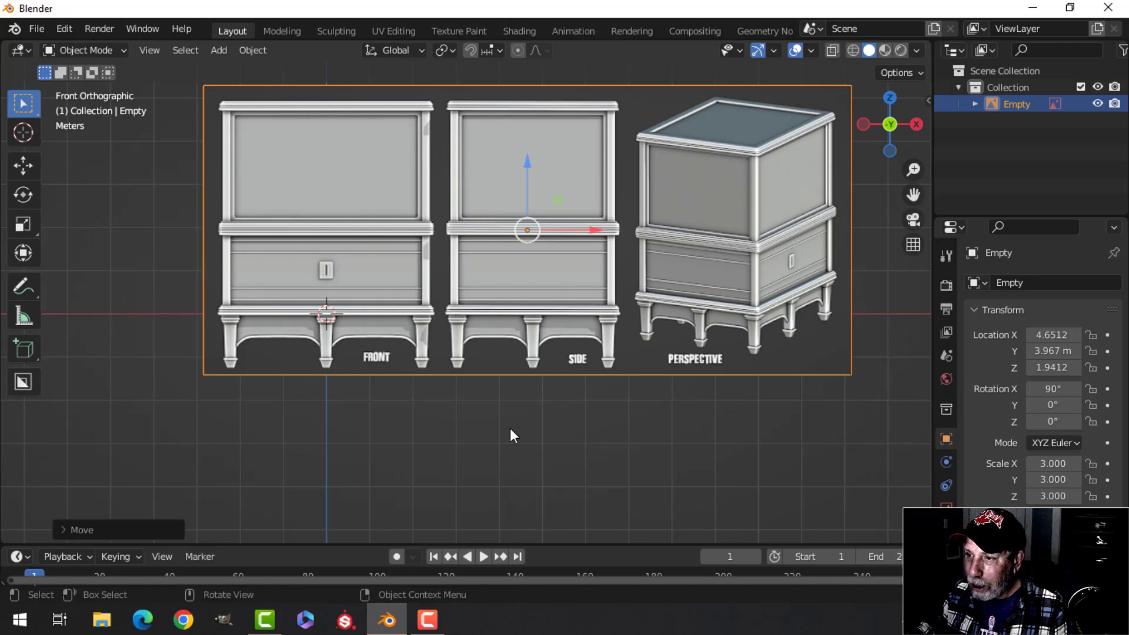
scroll(510, 429, down, 1)
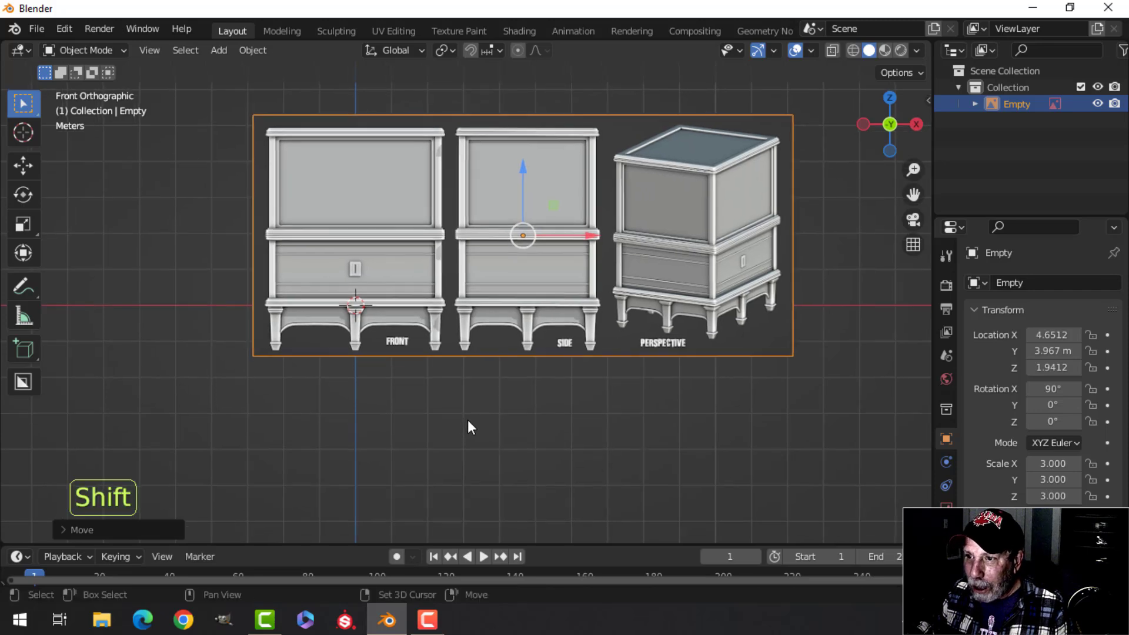
scroll(467, 420, up, 1)
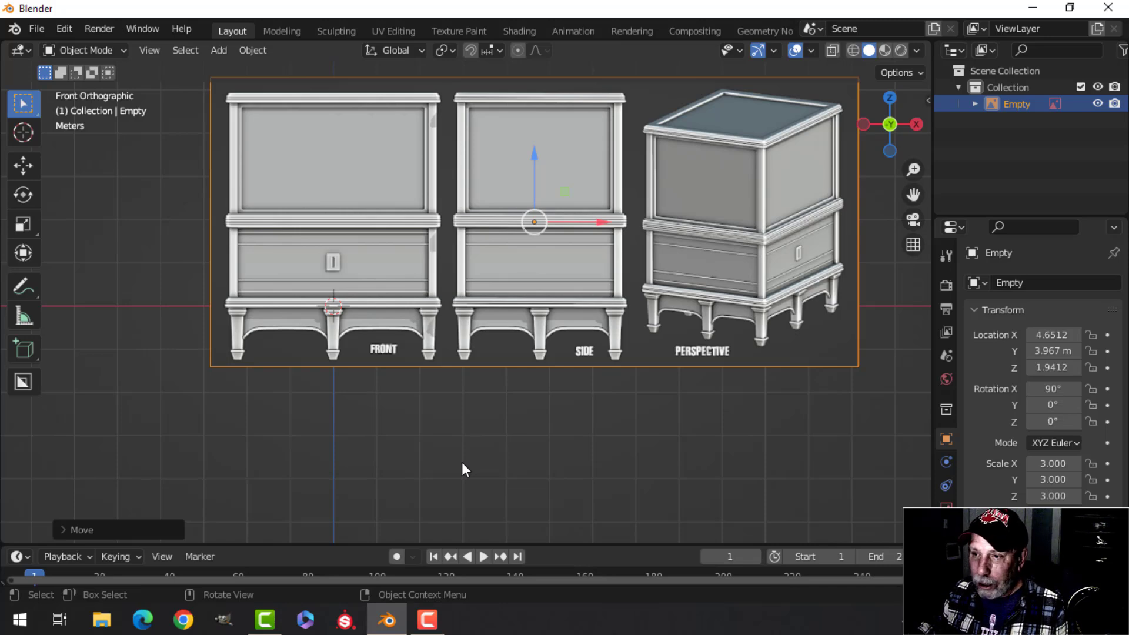
scroll(471, 442, down, 1)
shift+middle_drag(491, 420, 452, 427)
scroll(464, 425, up, 1)
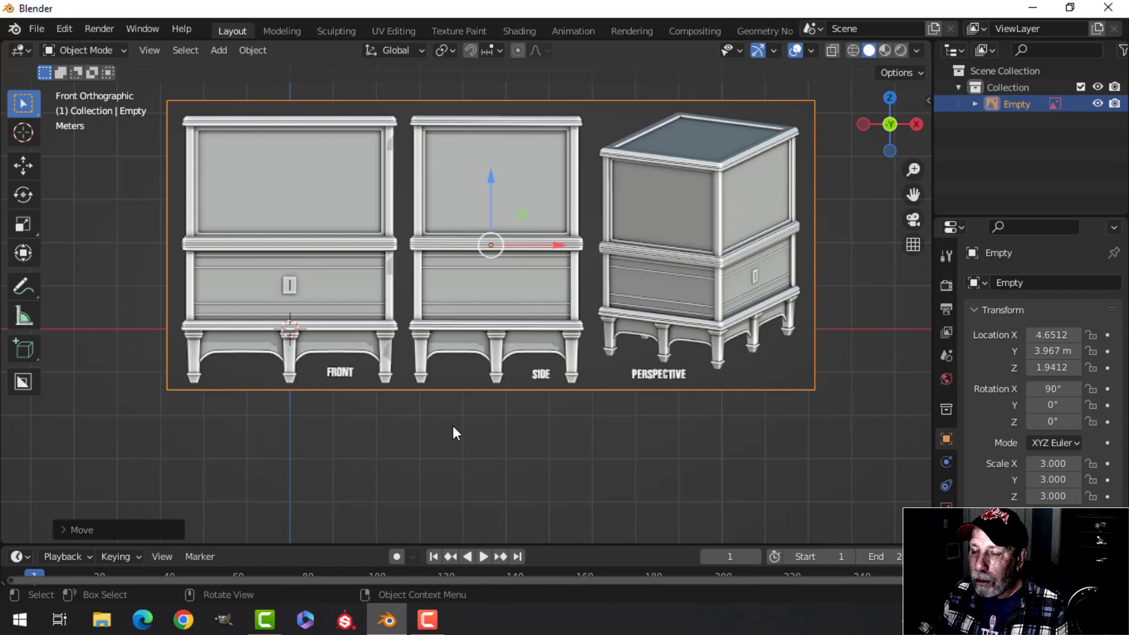
scroll(453, 427, up, 1)
scroll(449, 427, down, 1)
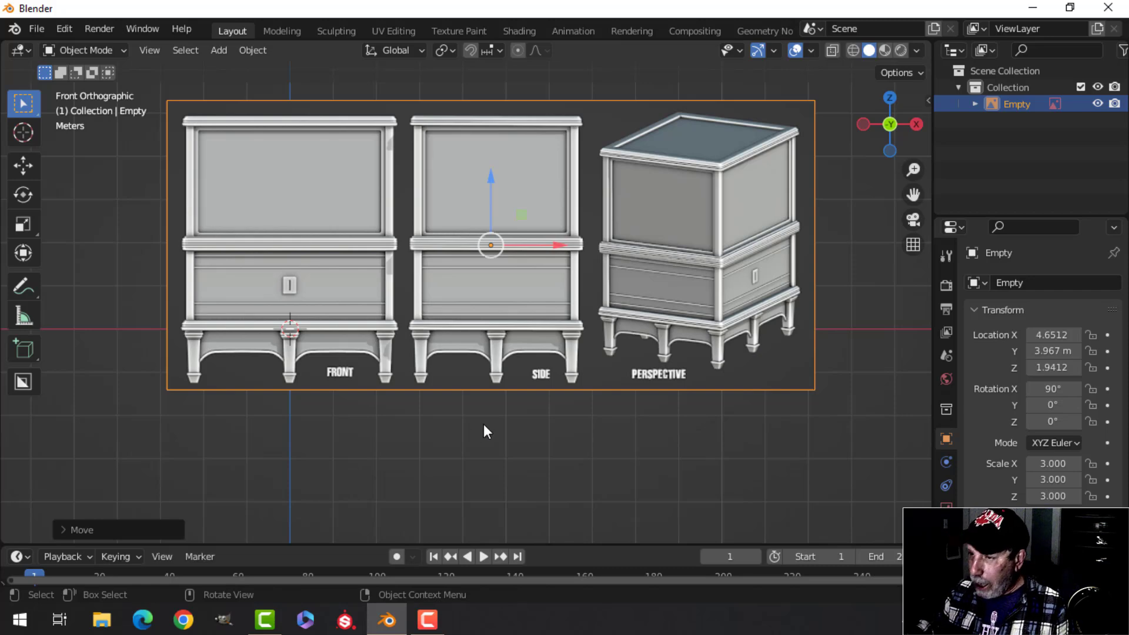
scroll(529, 394, down, 1)
middle_drag(529, 394, 431, 409)
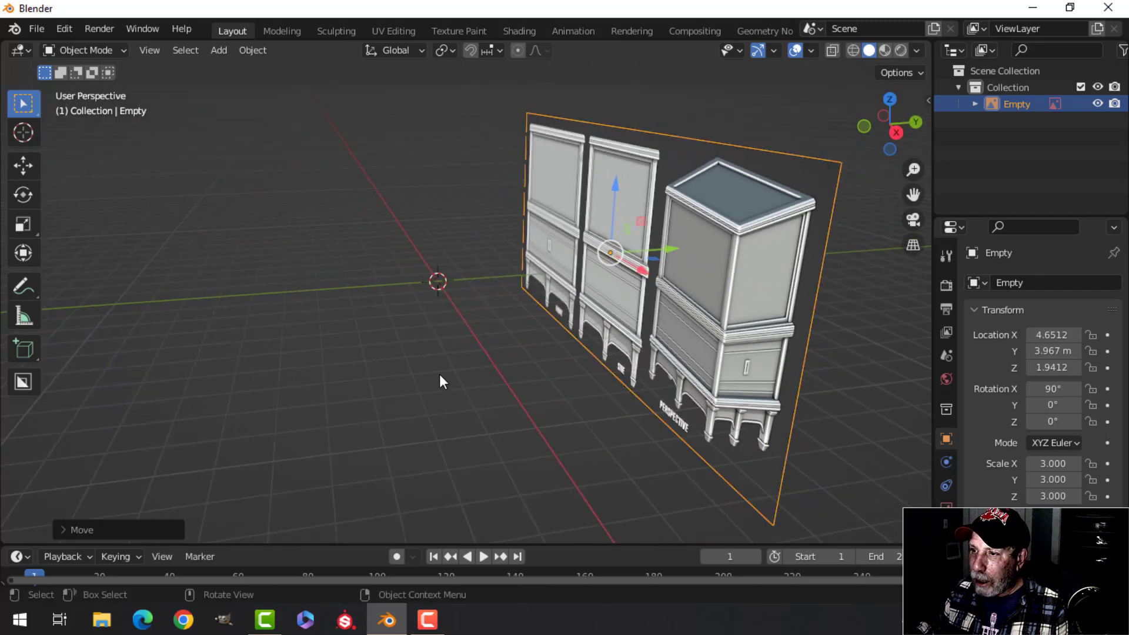
Add a mesh plane at the world origin, aligned with the lower moulding of the front reference view.
key(KP_1)
scroll(473, 380, up, 5)
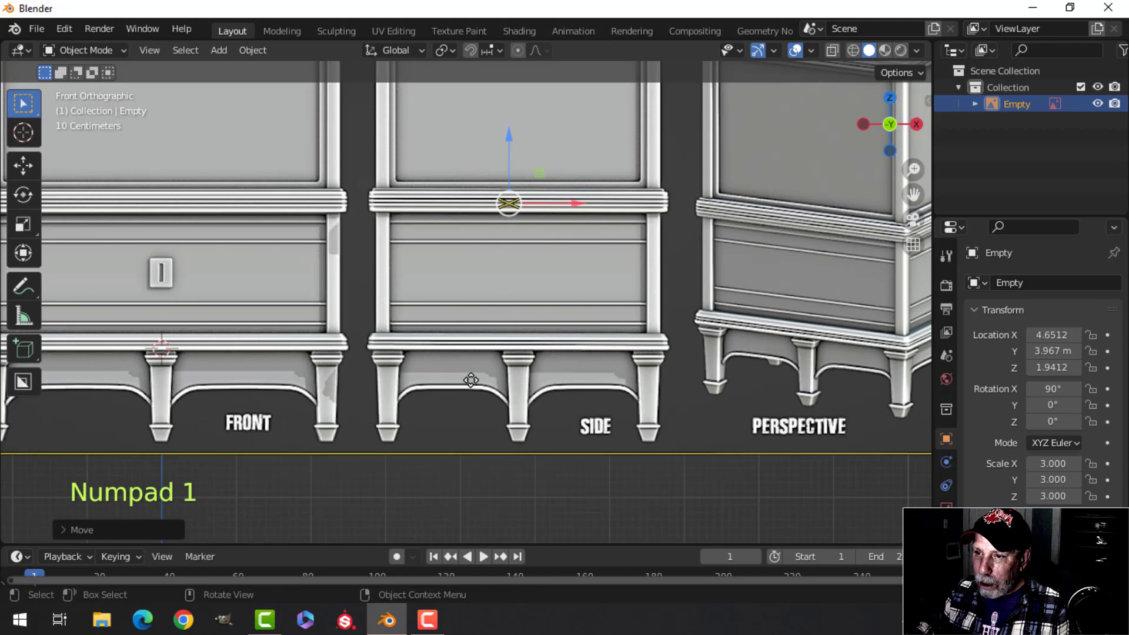
scroll(401, 384, down, 1)
shift+middle_drag(376, 371, 469, 354)
scroll(376, 381, up, 2)
shift+middle_drag(314, 379, 501, 362)
scroll(459, 358, up, 4)
scroll(458, 358, down, 2)
key(shift+a)
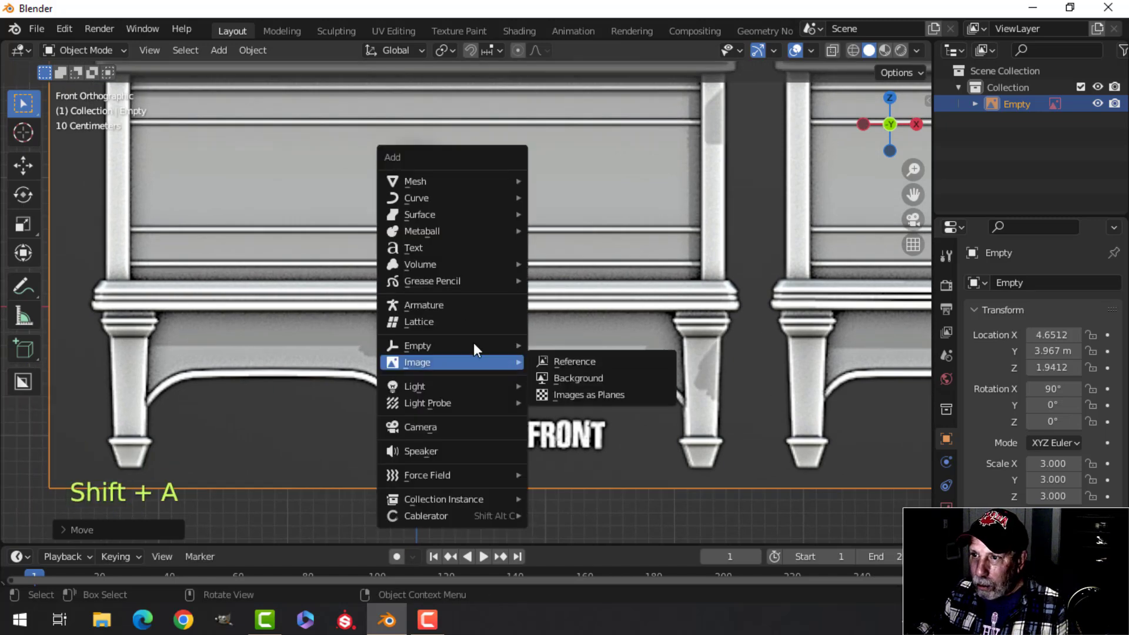
mouse_move(453, 185)
click(547, 180)
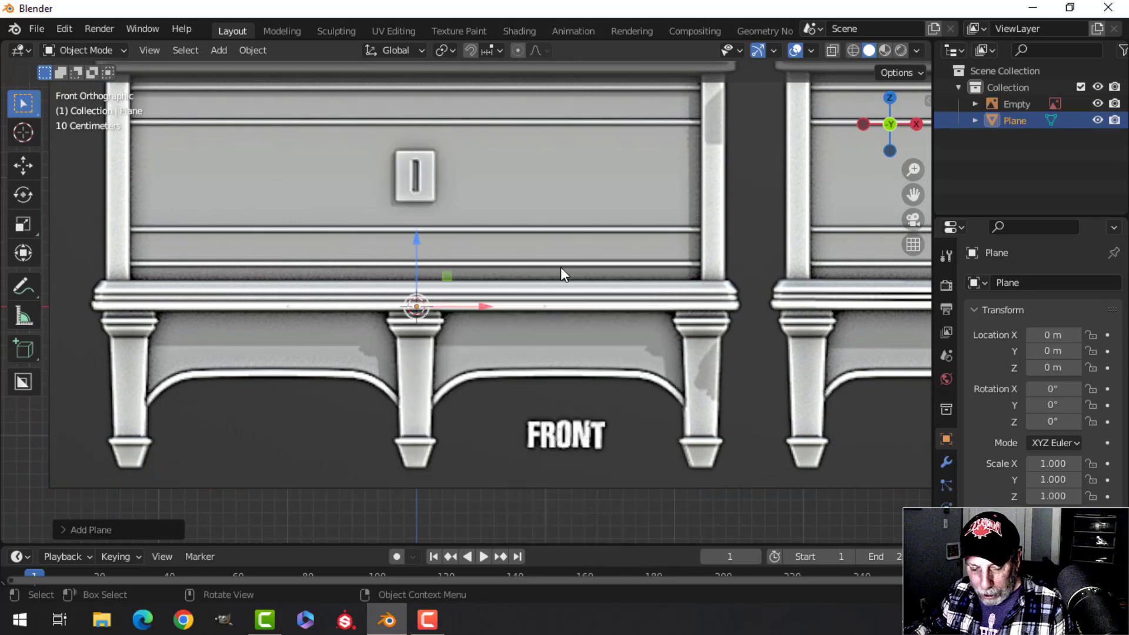
Scale all of the plane's geometry along X by about 2.49 to match the lower moulding's width in the front view.
scroll(556, 267, down, 2)
middle_drag(556, 267, 542, 287)
key(KP_1)
key(Tab)
key(a)
scroll(545, 286, up, 3)
scroll(570, 304, down, 2)
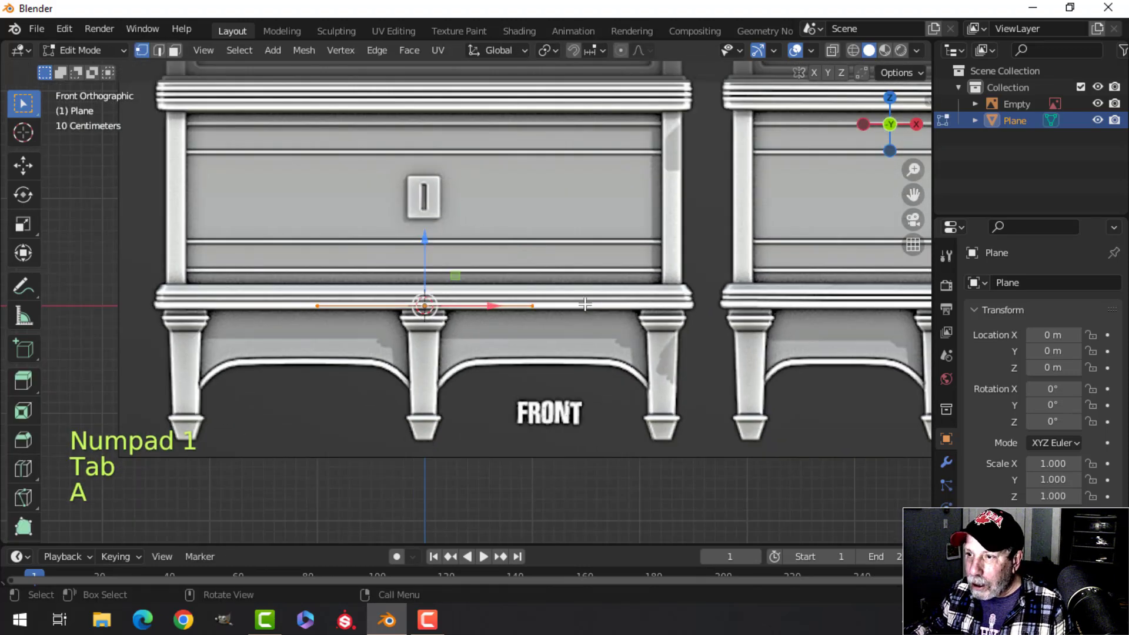
key(s)
key(x)
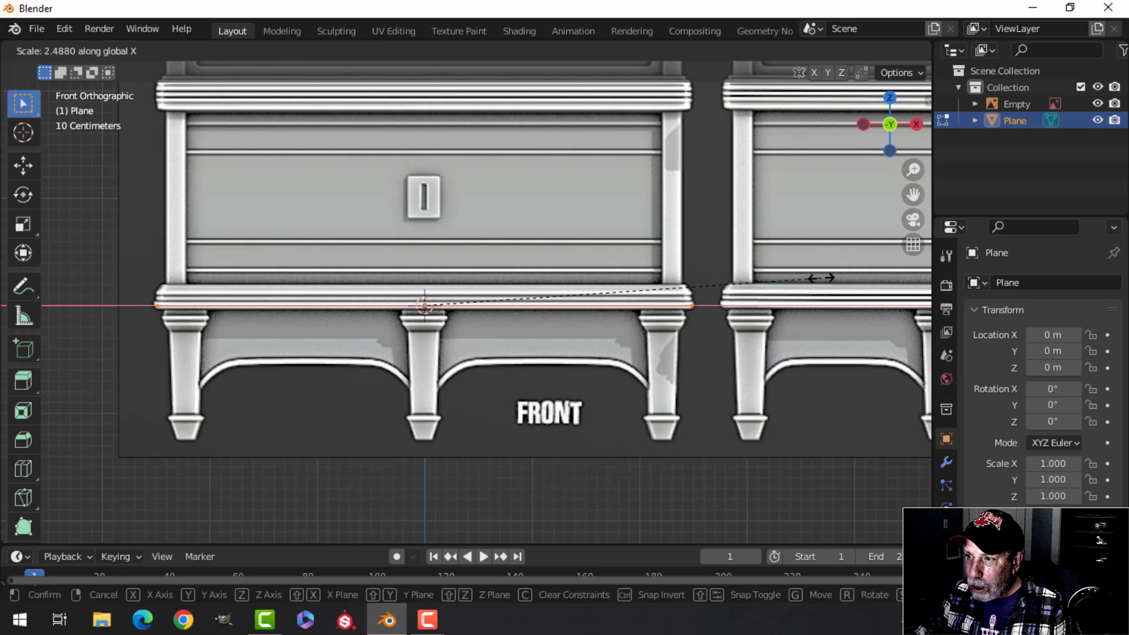
click(821, 278)
scroll(745, 316, up, 2)
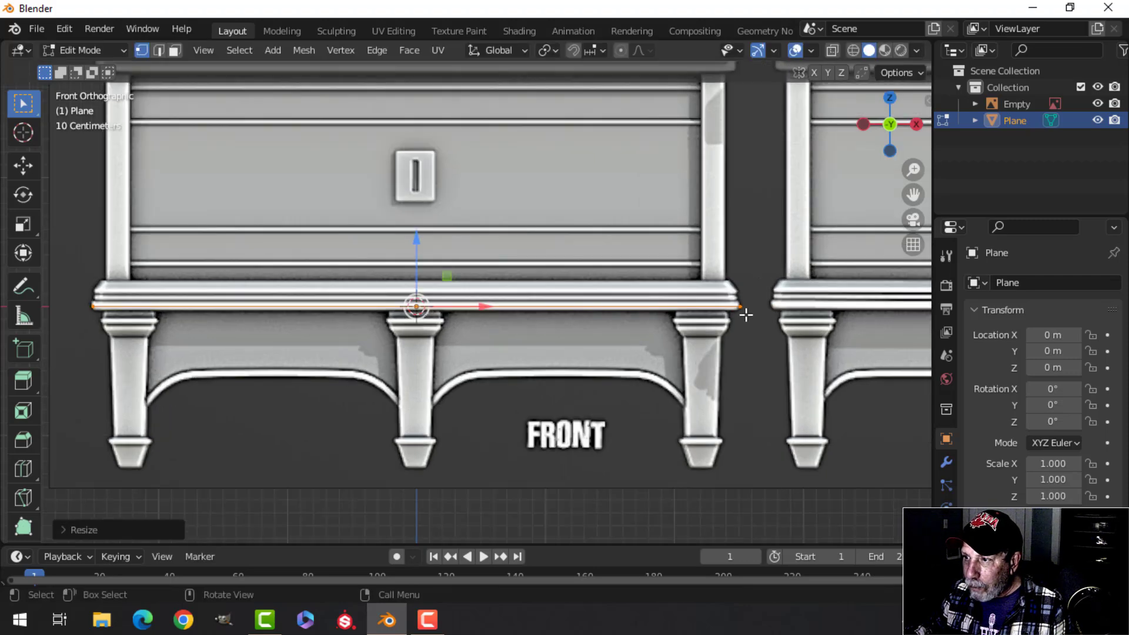
Lower the plane slightly along Z so it sits on the bottom edge of the front view's lower moulding.
scroll(624, 311, down, 1)
scroll(542, 315, up, 2)
shift+middle_drag(534, 308, 651, 272)
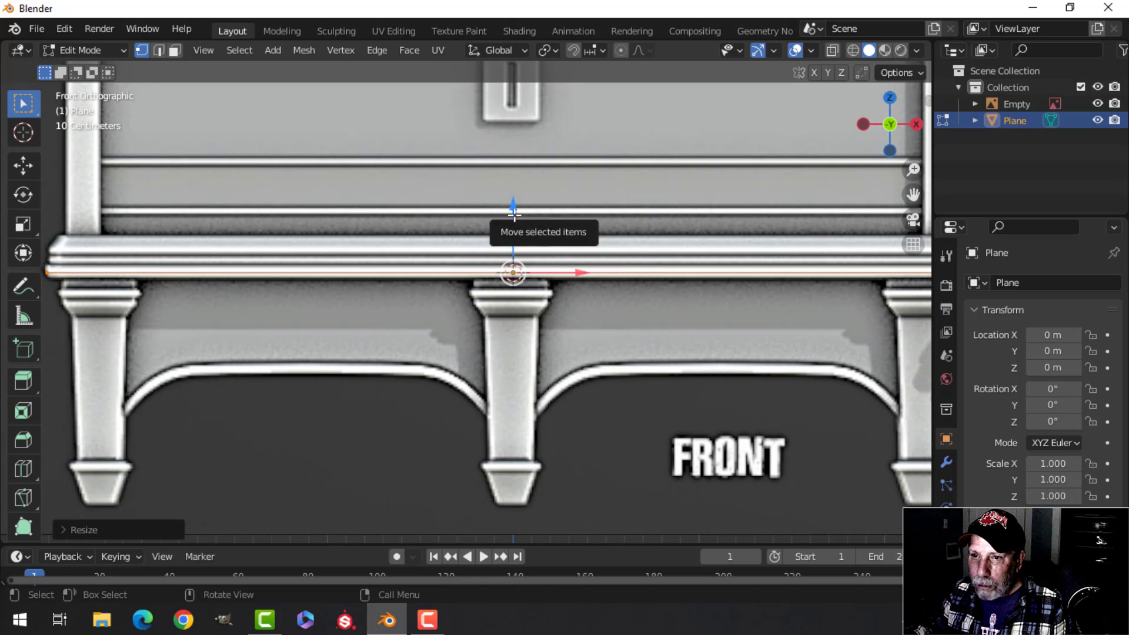
drag(514, 214, 524, 222)
scroll(547, 244, up, 1)
scroll(563, 257, down, 2)
shift+middle_drag(563, 257, 429, 277)
scroll(474, 253, up, 1)
scroll(473, 258, down, 2)
scroll(480, 261, down, 3)
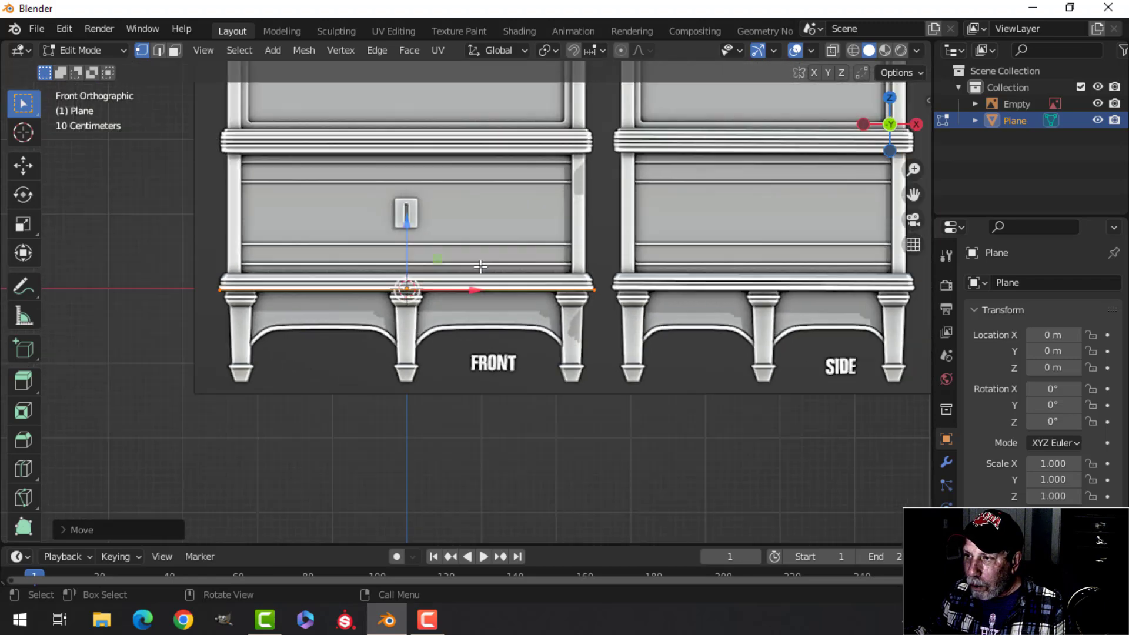
scroll(481, 266, up, 1)
scroll(482, 265, down, 4)
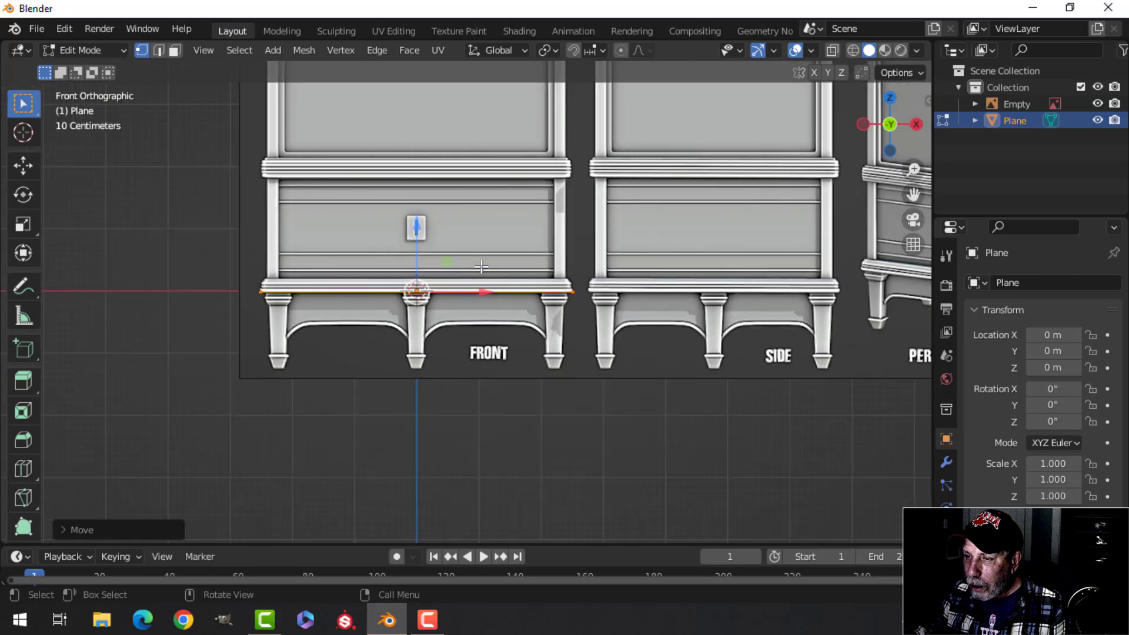
scroll(484, 261, up, 6)
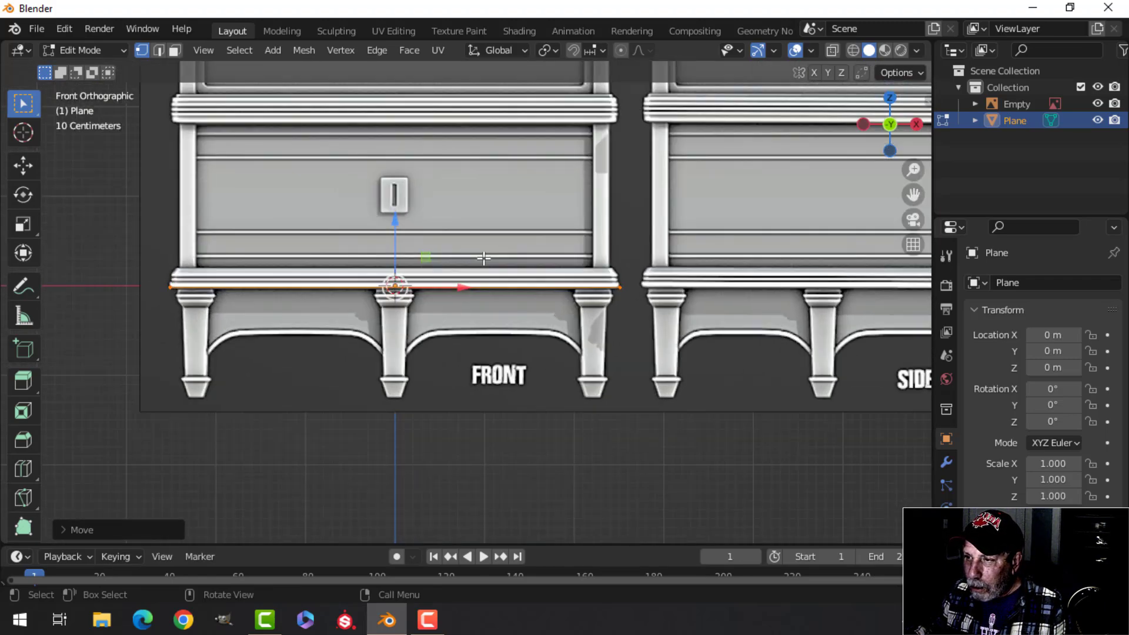
Extrude the plane upward by about 0.05 m to start the thickness of the lower moulding.
shift+middle_drag(472, 254, 619, 254)
scroll(588, 254, up, 2)
shift+middle_drag(527, 253, 553, 262)
scroll(586, 258, down, 1)
key(e)
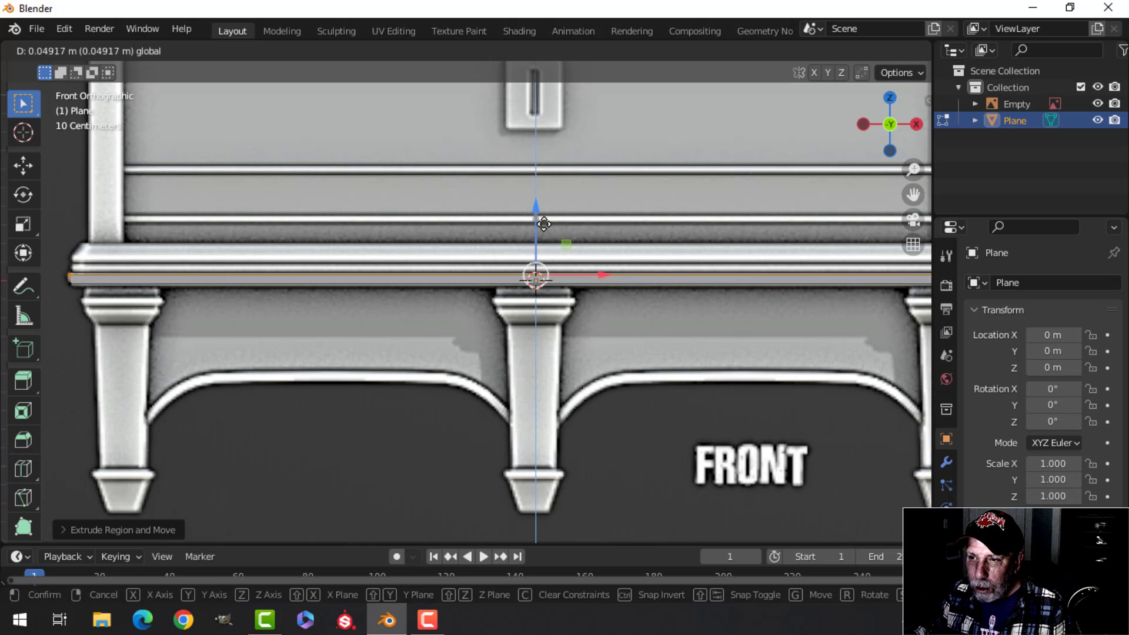
drag(544, 224, 544, 223)
scroll(536, 231, up, 3)
mouse_move(537, 231)
shift+middle_down()
mouse_move(557, 255)
mouse_move(655, 255)
mouse_move(642, 242)
mouse_move(534, 267)
shift+middle_up()
Switch to wireframe shading and raise the extruded top face to the underside of the moulding's upper band.
key(z)
click(498, 246)
scroll(498, 246, down, 3)
scroll(595, 250, up, 2)
scroll(617, 242, up, 2)
scroll(600, 256, down, 2)
drag(724, 248, 725, 224)
scroll(306, 307, down, 1)
scroll(341, 308, up, 2)
scroll(370, 305, down, 2)
shift+middle_drag(610, 290, 487, 320)
scroll(454, 323, down, 1)
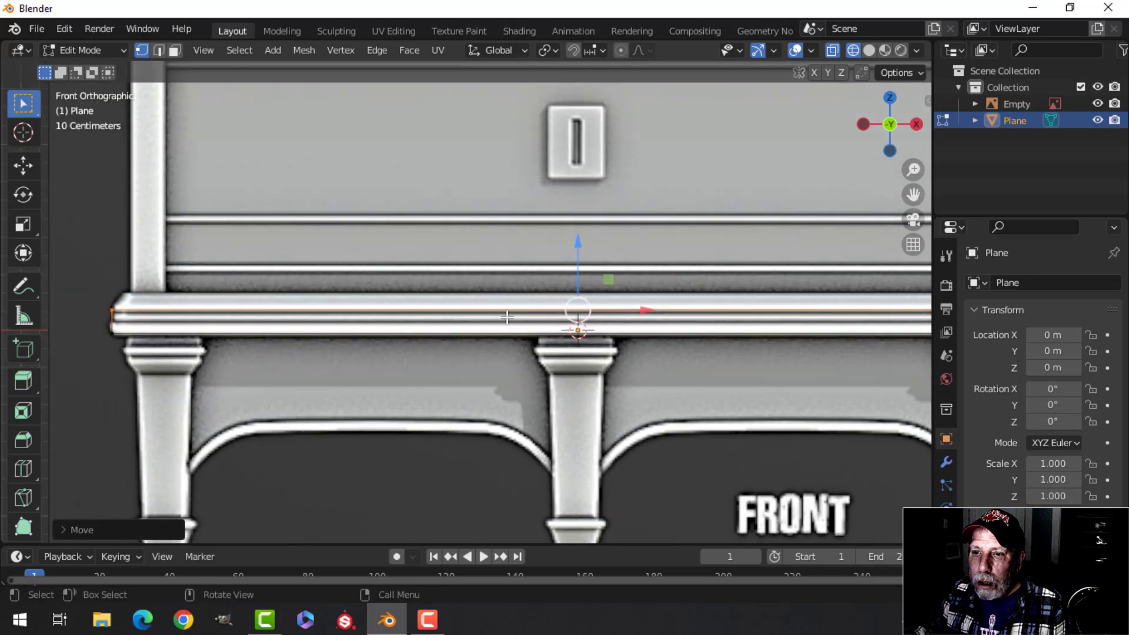
Extrude the top face again and move it up along Z to where the moulding's chamfer begins.
scroll(579, 284, up, 3)
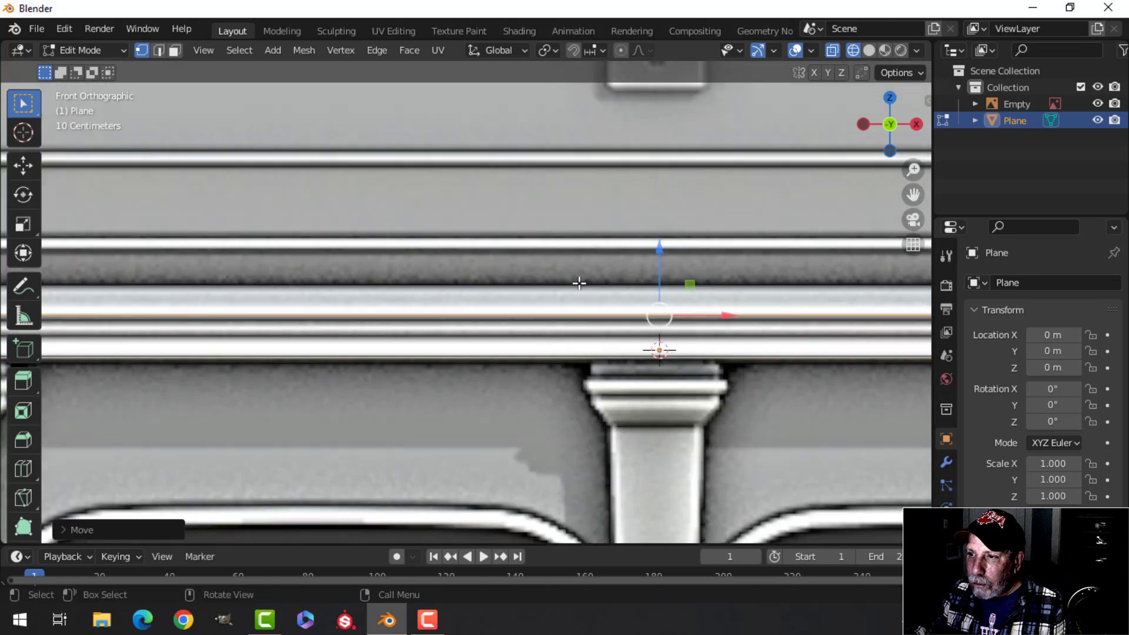
shift+middle_drag(612, 272, 407, 293)
shift+middle_drag(257, 300, 466, 290)
shift+middle_drag(313, 291, 553, 300)
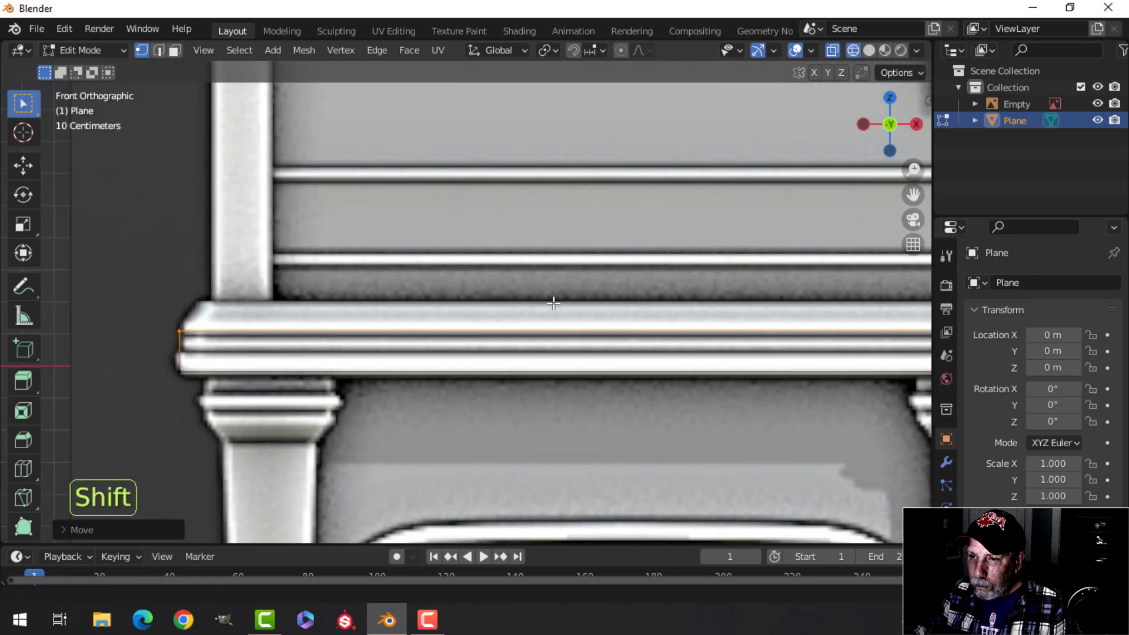
scroll(469, 302, up, 2)
shift+middle_drag(293, 311, 466, 312)
key(e)
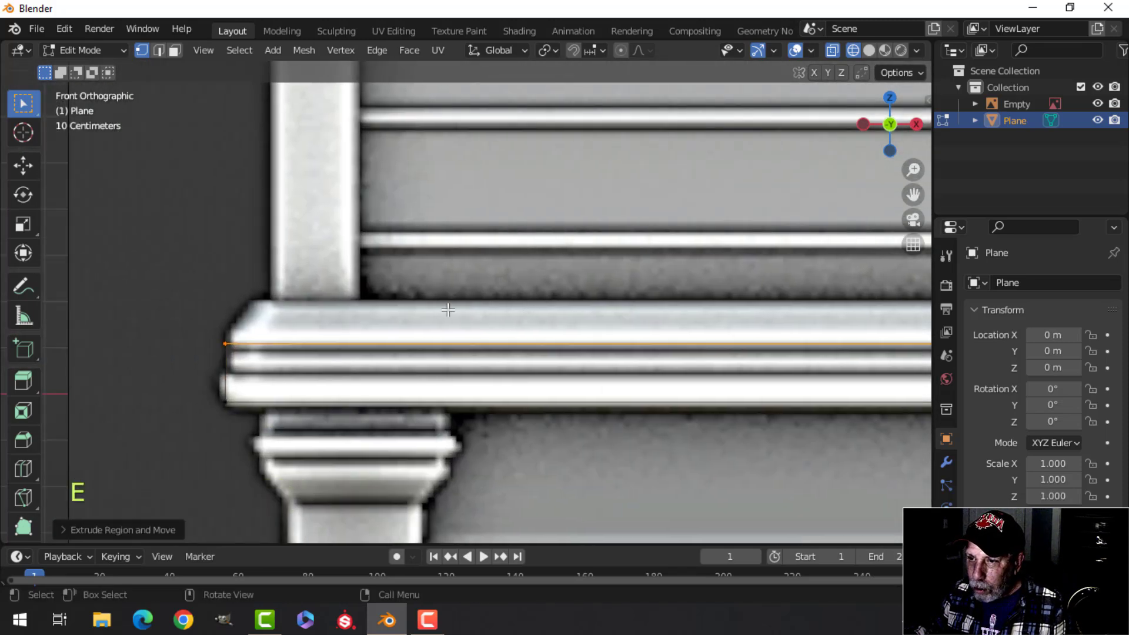
key(g)
key(z)
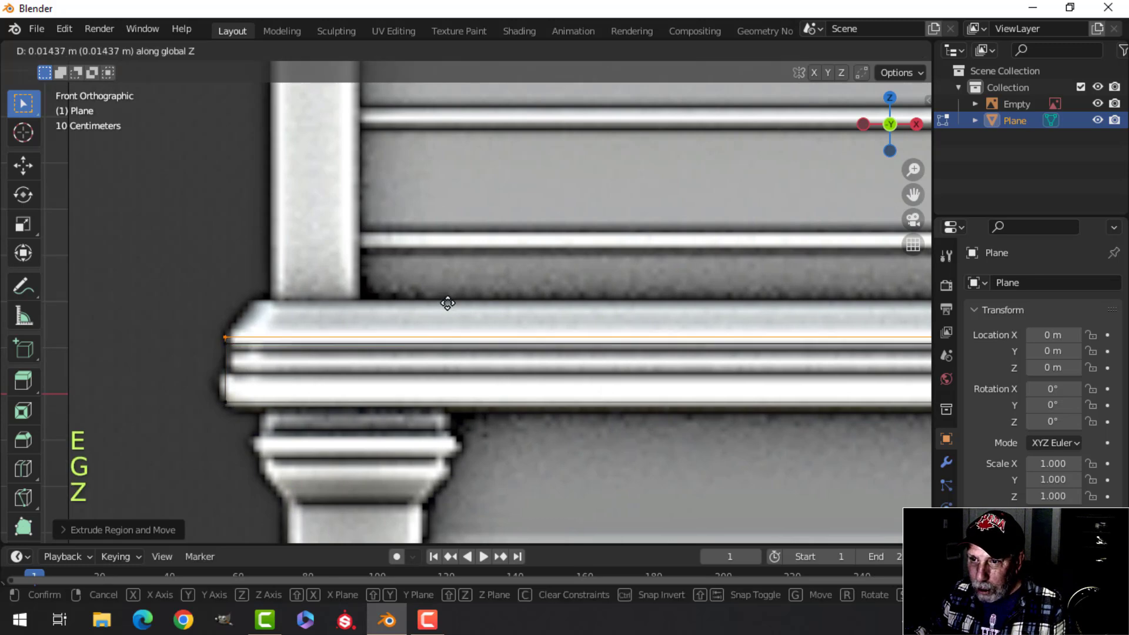
click(447, 298)
Extrude the top face once more and raise it to the top edge of the reference moulding.
scroll(469, 298, down, 3)
shift+middle_drag(529, 305, 391, 326)
scroll(529, 320, down, 1)
key(e)
right_click(405, 326)
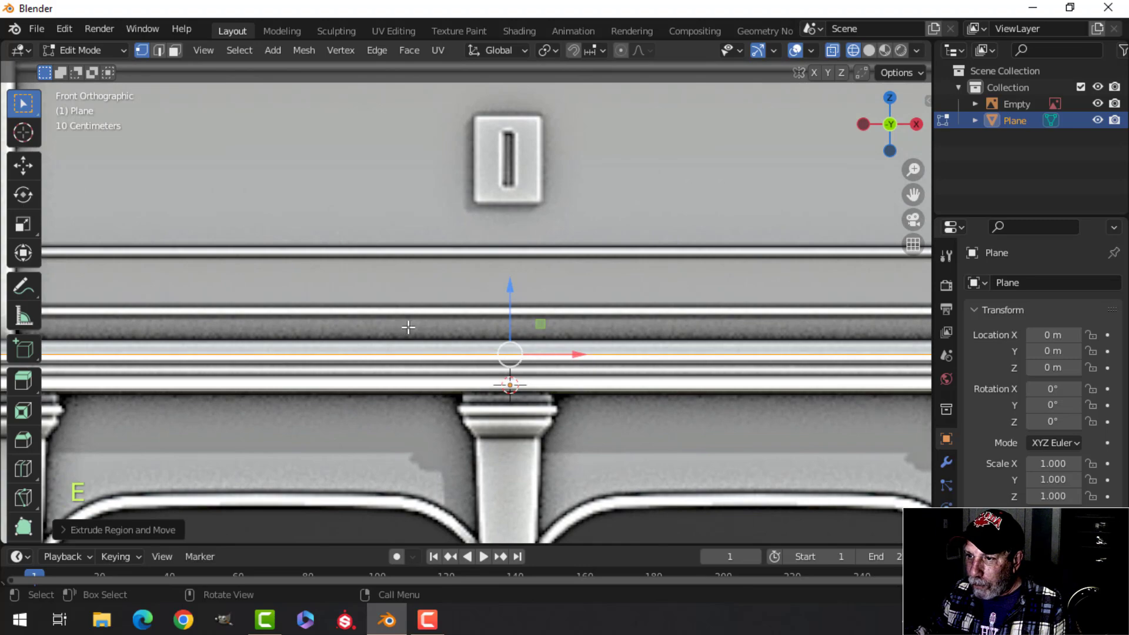
drag(504, 304, 509, 291)
Scale the top face inward slightly to form the moulding's sloped chamfer.
scroll(365, 320, down, 2)
shift+middle_drag(278, 333, 458, 334)
scroll(467, 329, up, 2)
key(s)
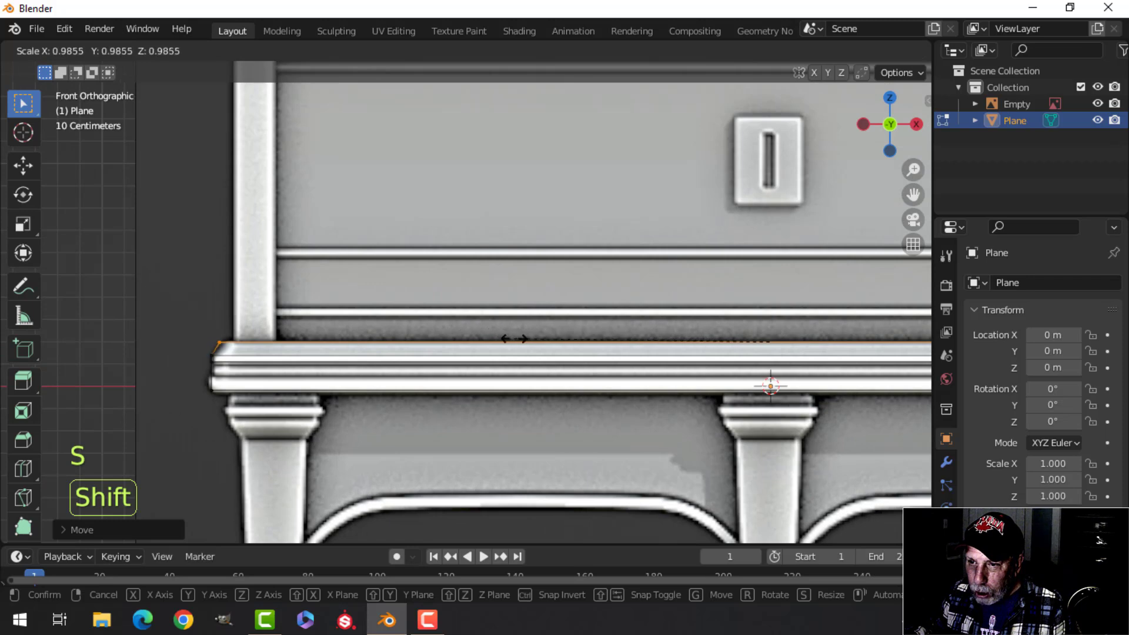
click(549, 341)
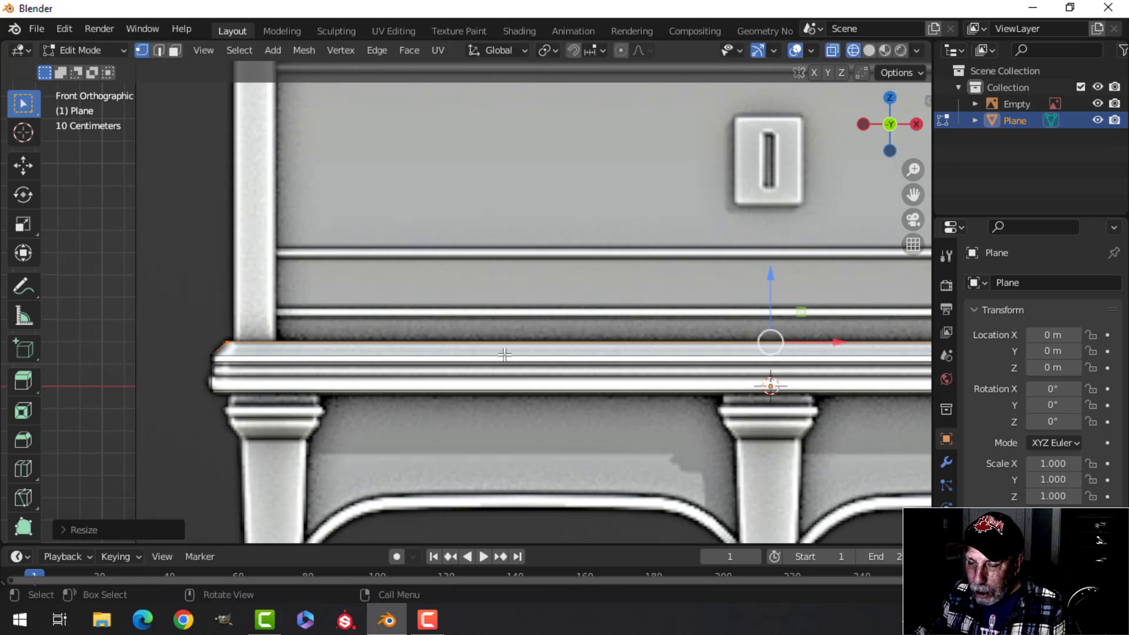
Add a horizontal loop cut along the upper edge of the moulding's bottom band.
scroll(552, 285, up, 2)
shift+middle_drag(552, 285, 597, 272)
scroll(598, 271, up, 2)
shift+middle_drag(141, 347, 338, 334)
scroll(338, 335, up, 3)
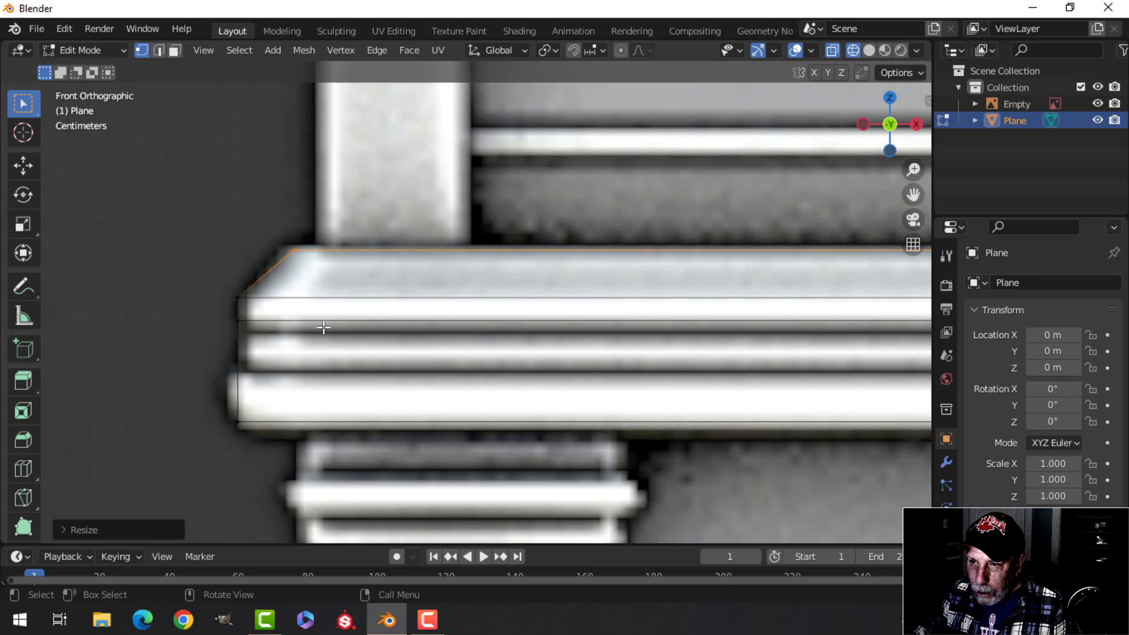
key(ctrl+r)
click(238, 368)
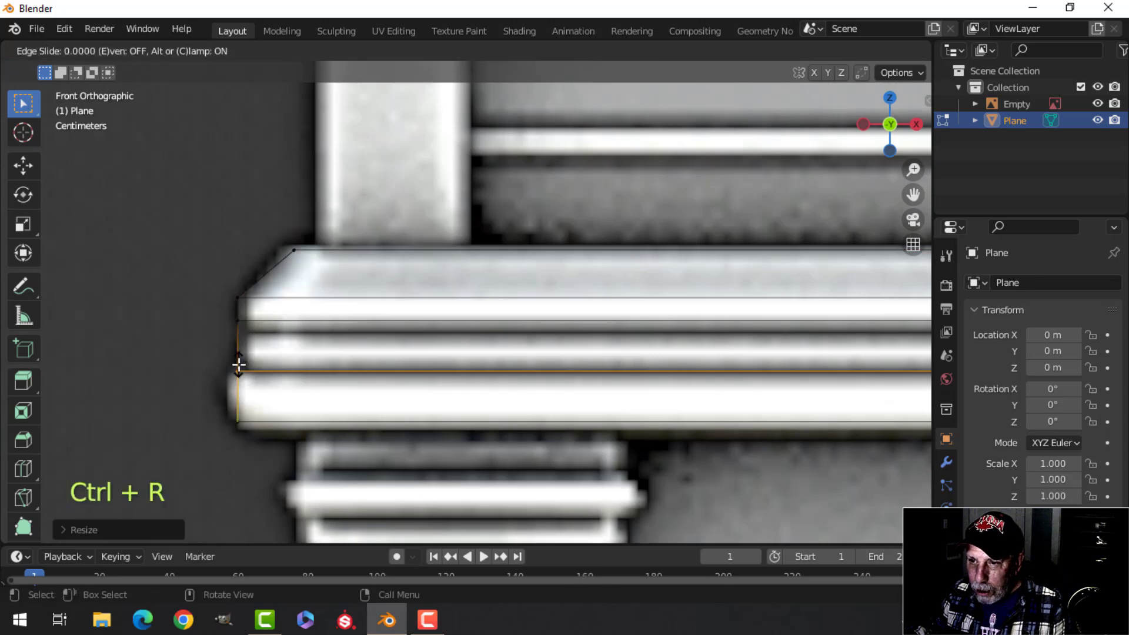
click(237, 363)
Add a loop cut through the moulding's middle band and bevel it into two parallel loops matching the reference strip.
key(ctrl+r)
click(242, 343)
click(247, 344)
key(ctrl+b)
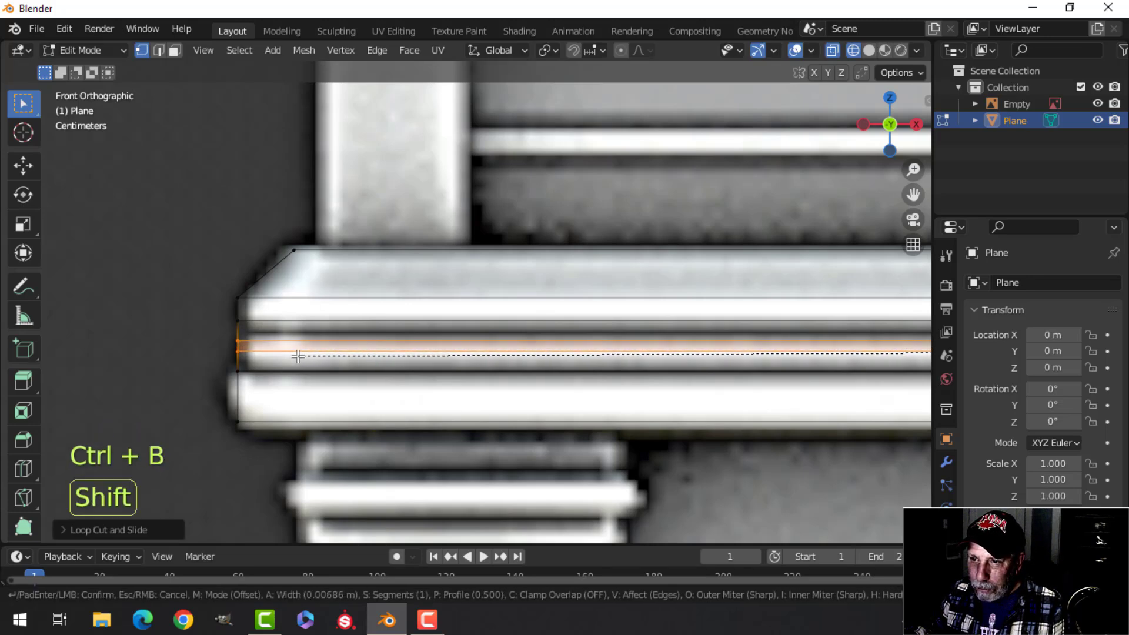
click(263, 363)
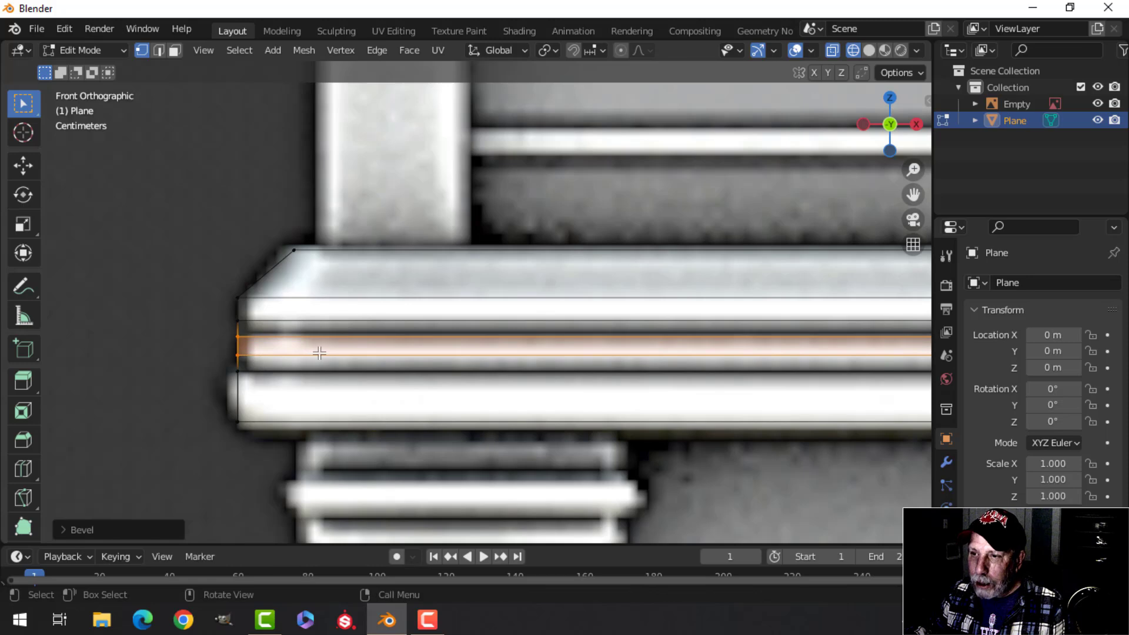
Extrude the strip between the beveled loops, shrink it inward slightly along its normals, and restore solid shading.
scroll(321, 351, down, 2)
key(e)
key(alt+s)
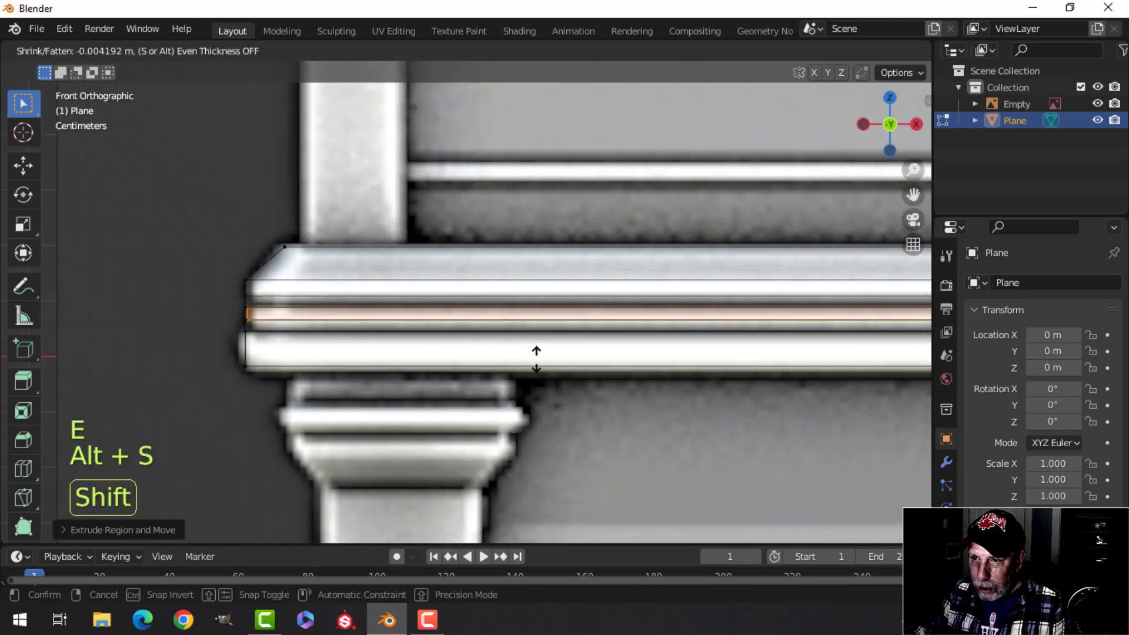
click(396, 360)
mouse_move(396, 361)
middle_down()
mouse_move(378, 360)
mouse_move(427, 358)
mouse_move(482, 323)
mouse_move(506, 330)
mouse_move(343, 307)
mouse_move(429, 295)
mouse_move(574, 373)
mouse_move(396, 365)
mouse_move(470, 359)
middle_up()
key(z)
click(529, 345)
scroll(429, 363, up, 6)
scroll(471, 326, down, 6)
scroll(538, 329, up, 3)
Switch to edge selection, select the whole moulding mesh and rotate it 90° about the Z axis.
key(alt+a)
key(2)
key(a)
key(KP_1)
scroll(367, 344, up, 3)
scroll(359, 344, down, 3)
scroll(357, 343, down, 2)
scroll(399, 364, up, 1)
key(r)
key(z)
key(9)
Move the rotated moulding about 4.79 m along X to centre it on the side reference view.
scroll(471, 360, down, 2)
shift+middle_drag(471, 360, 294, 359)
key(g)
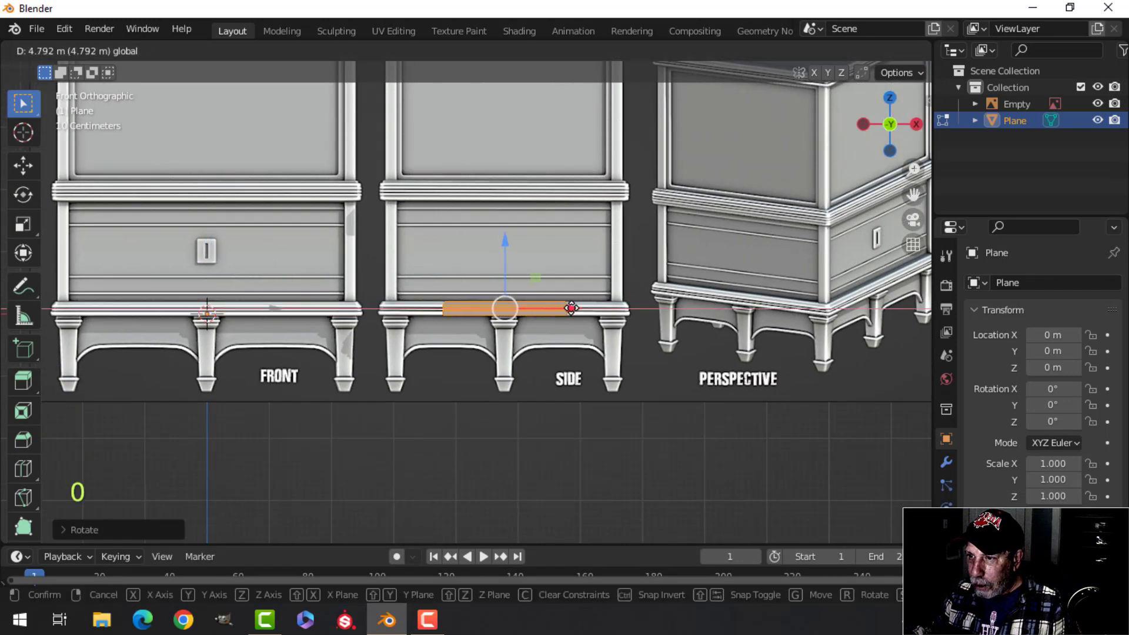
click(571, 308)
Scale the moulding along X to match the lower moulding's width in the side reference view.
scroll(570, 312, up, 2)
shift+middle_drag(626, 324, 555, 323)
key(s)
key(x)
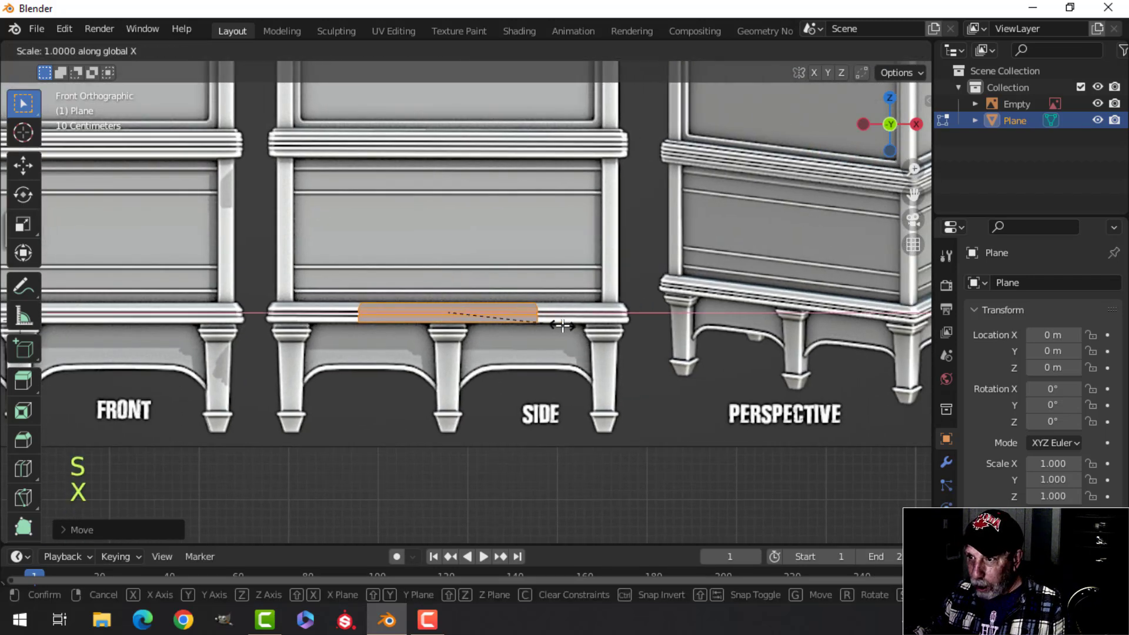
click(679, 316)
Rotate the moulding 90° about Z and move it about 4.77 m back along X onto the front reference view.
scroll(465, 342, down, 2)
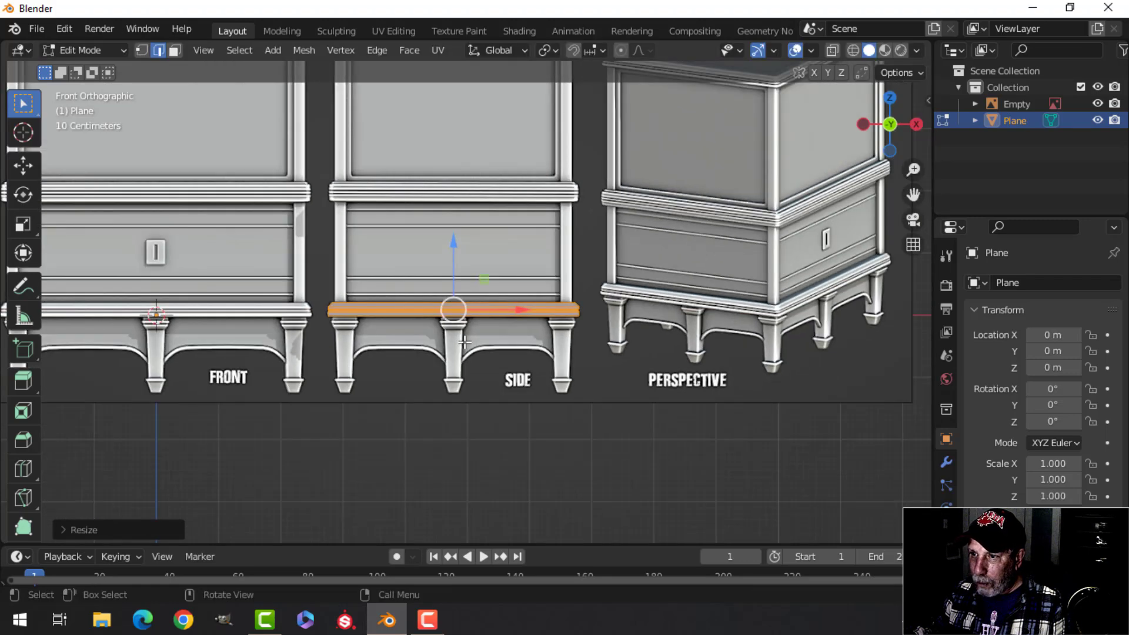
key(r)
key(z)
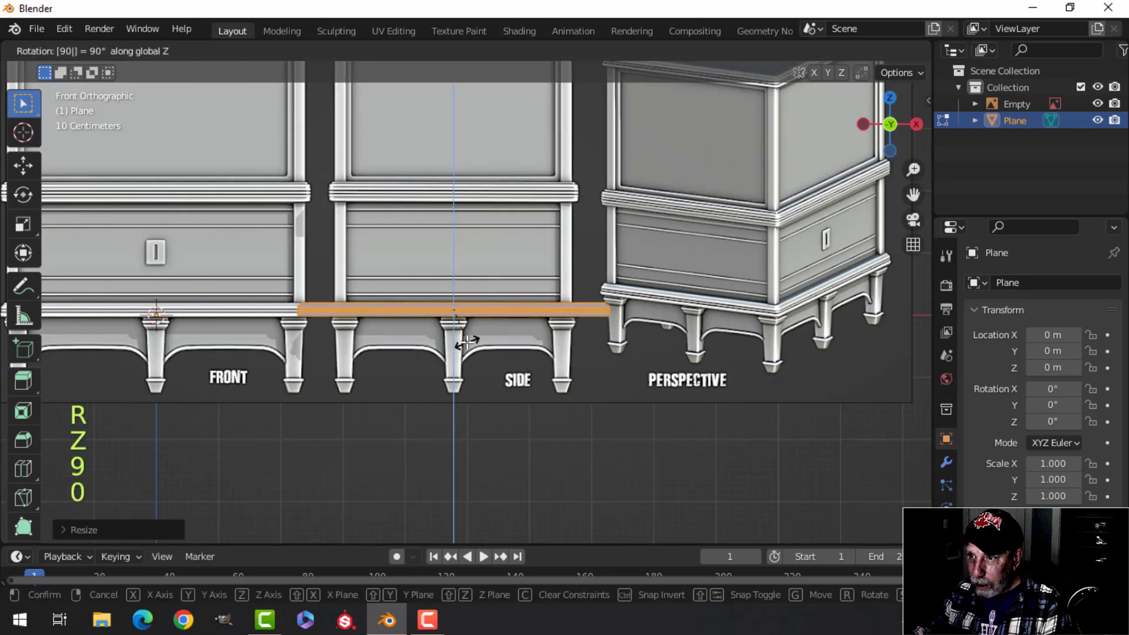
click(468, 343)
scroll(467, 343, down, 2)
shift+middle_drag(507, 355, 617, 341)
drag(629, 304, 473, 305)
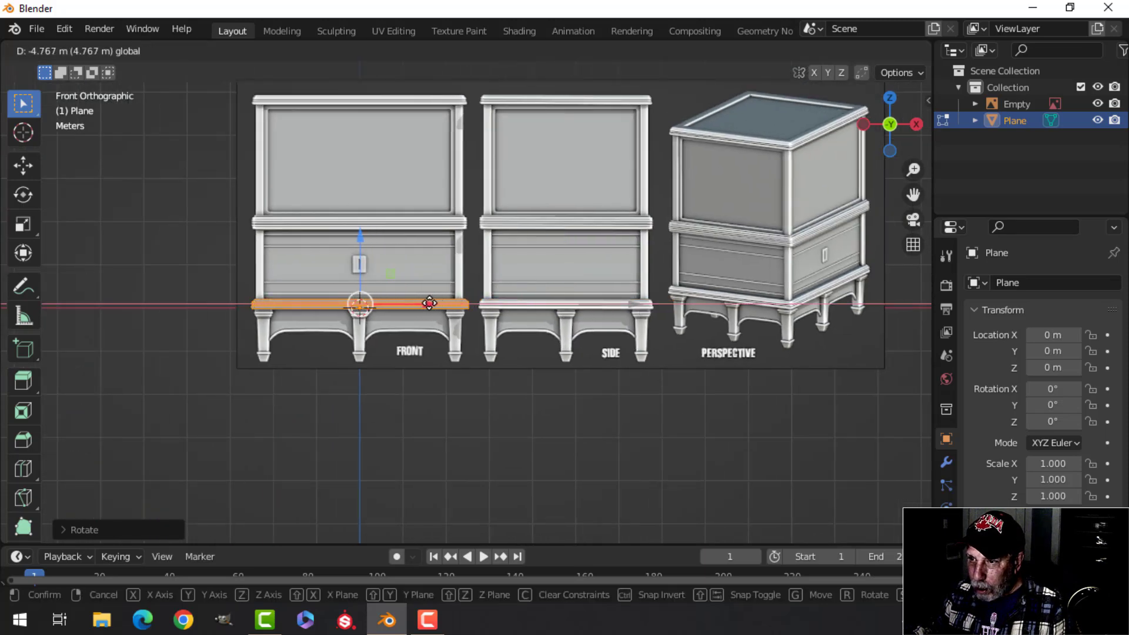
Settle the moulding's X position over the front reference's lower moulding, check its fit and clear the selection.
drag(430, 303, 429, 302)
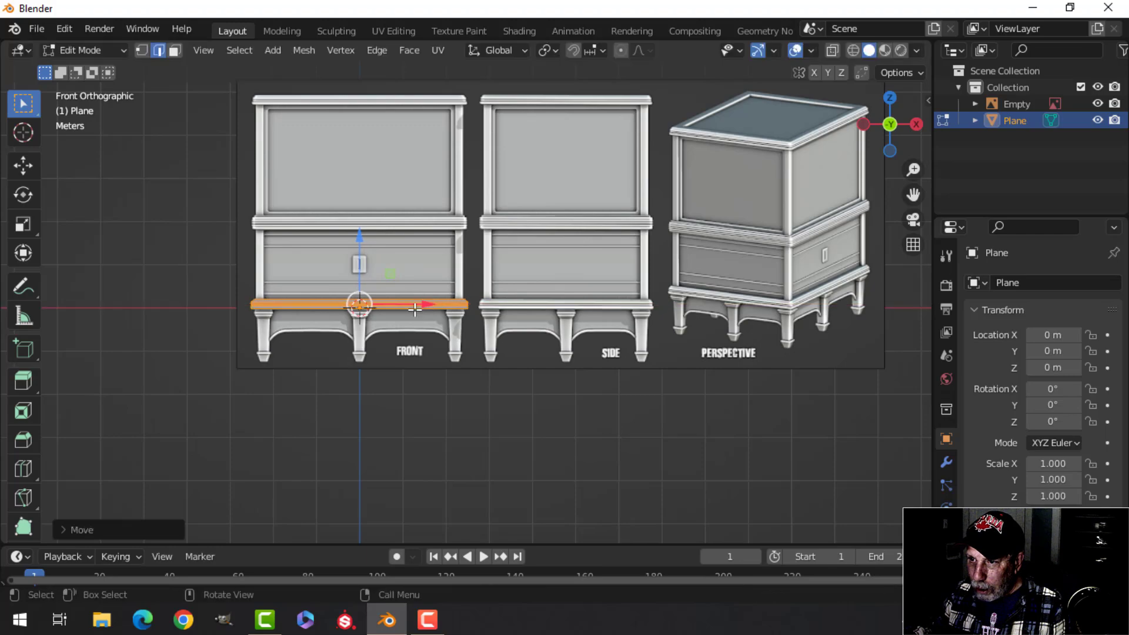
scroll(447, 306, up, 5)
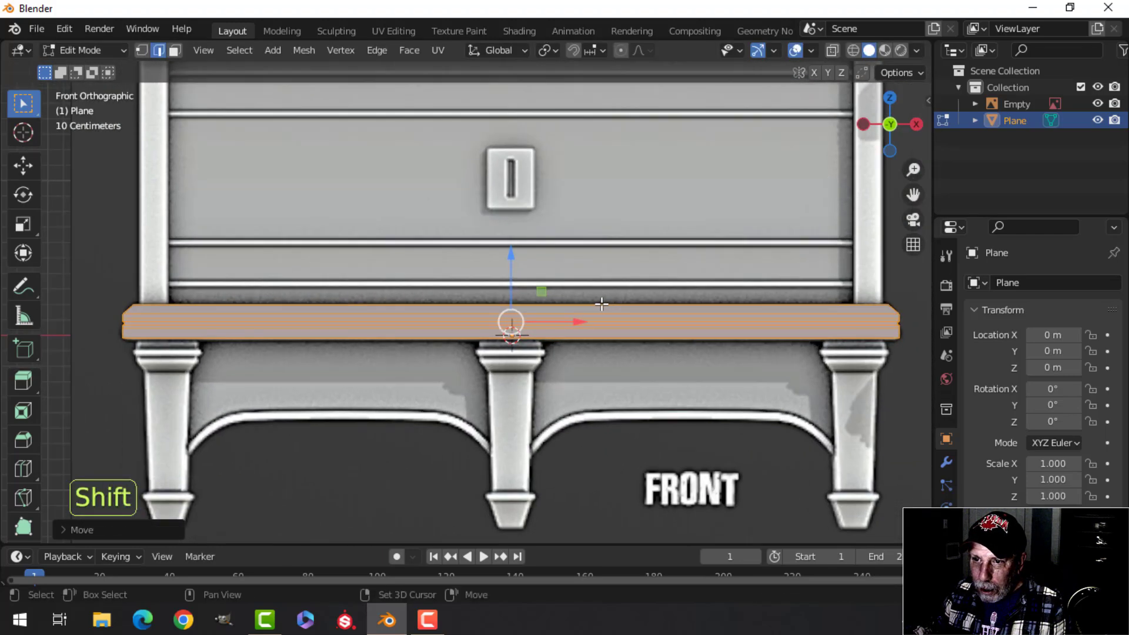
scroll(601, 304, down, 3)
middle_drag(601, 304, 502, 283)
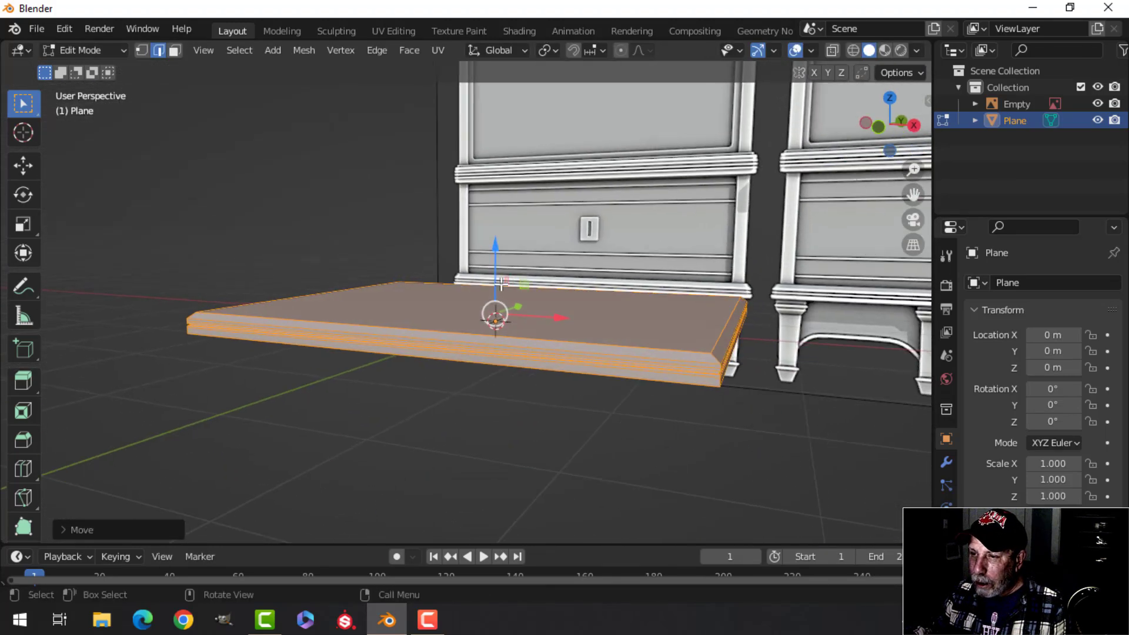
key(KP_1)
scroll(466, 298, up, 5)
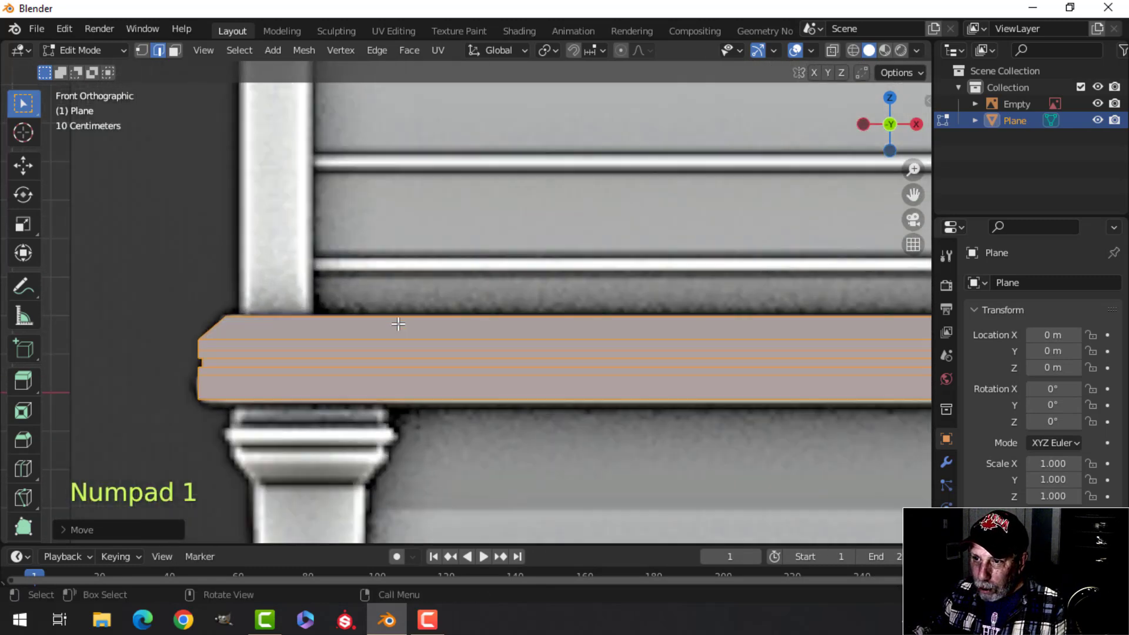
key(alt+a)
shift+scroll(378, 283, down, 2)
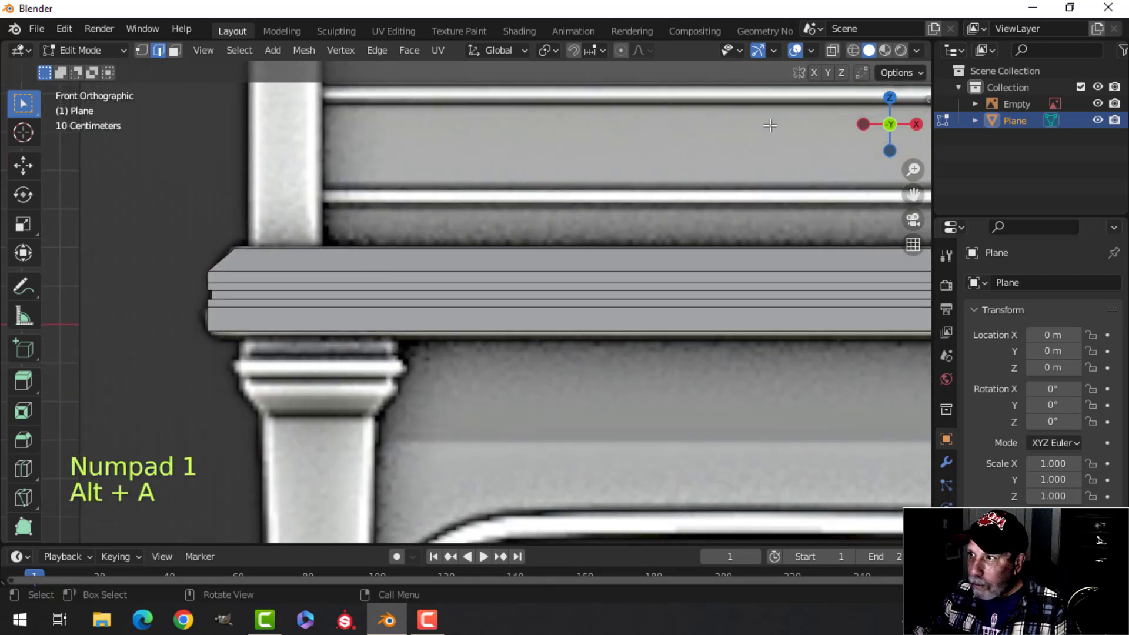
Change a viewport shading option, then recalculate the normals of the whole moulding mesh and clear the selection.
click(917, 50)
click(824, 422)
mouse_move(341, 289)
middle_down()
mouse_move(444, 310)
mouse_move(433, 263)
middle_up()
scroll(447, 312, down, 5)
key(a)
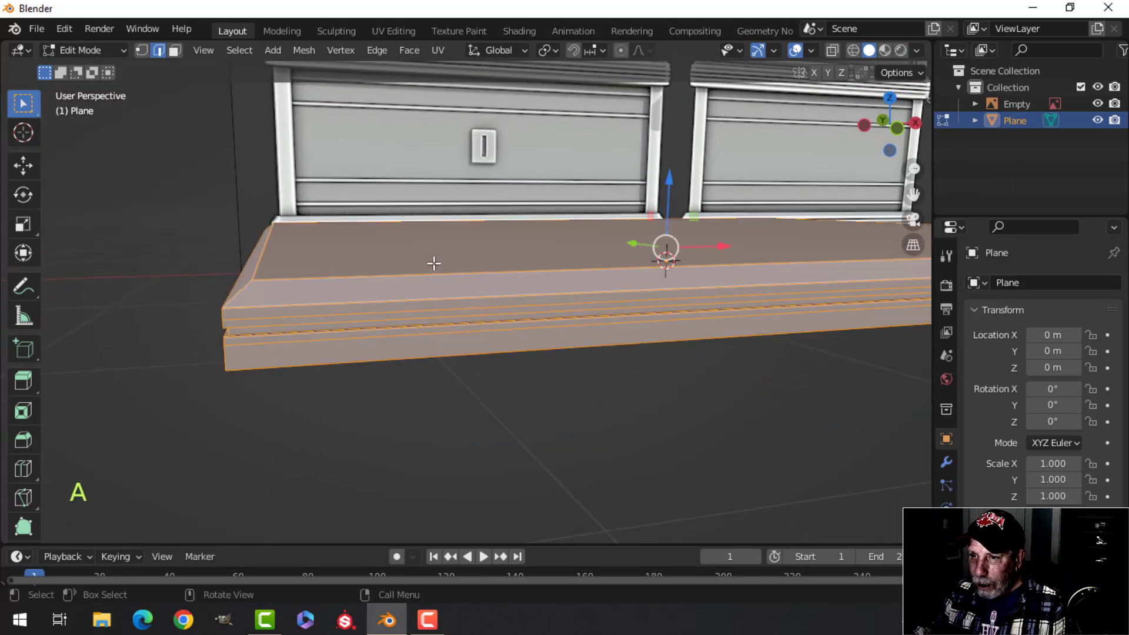
key(Tab)
key(Tab)
key(a)
key(alt+n)
click(434, 264)
middle_drag(375, 292, 384, 284)
scroll(384, 284, up, 3)
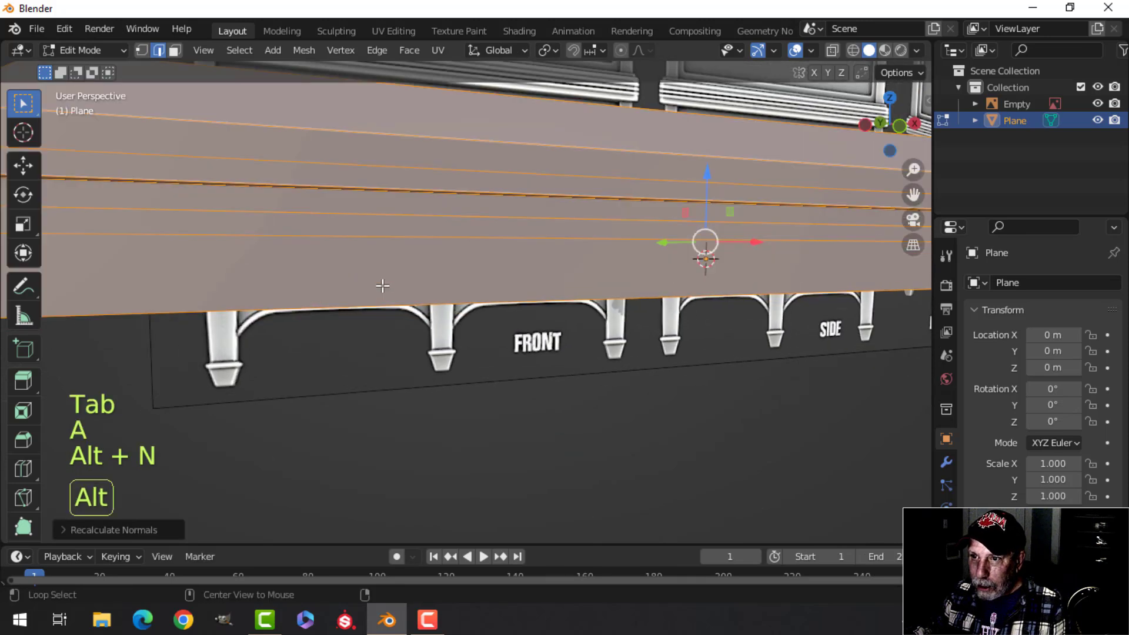
key(alt+a)
Bevel the edge loops above and below the moulding's groove with 2 segments and a width of about 0.01 m.
shift+middle_drag(250, 267, 291, 279)
scroll(291, 280, down, 3)
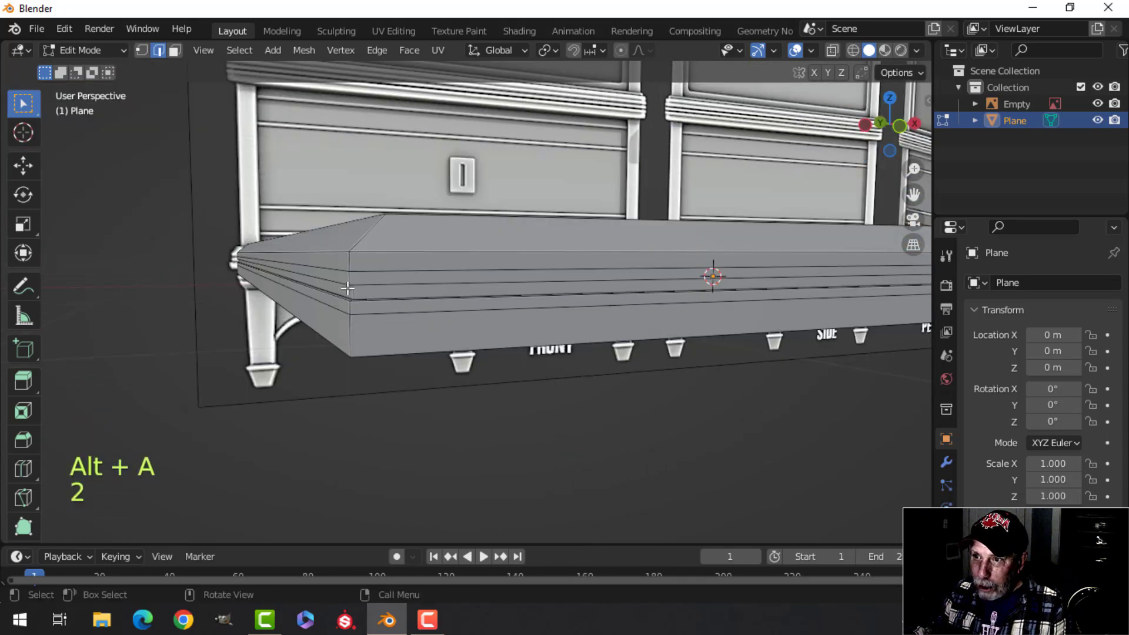
mouse_move(369, 285)
middle_down()
mouse_move(361, 285)
mouse_move(389, 278)
middle_up()
scroll(360, 285, up, 3)
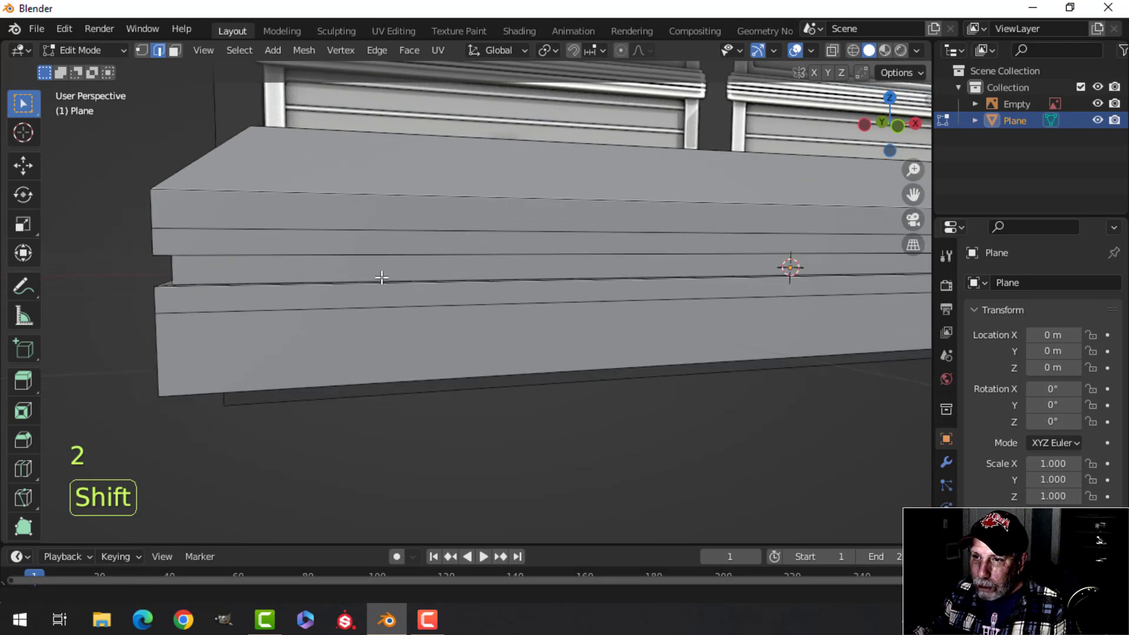
alt+click(255, 285)
alt+shift+click(304, 254)
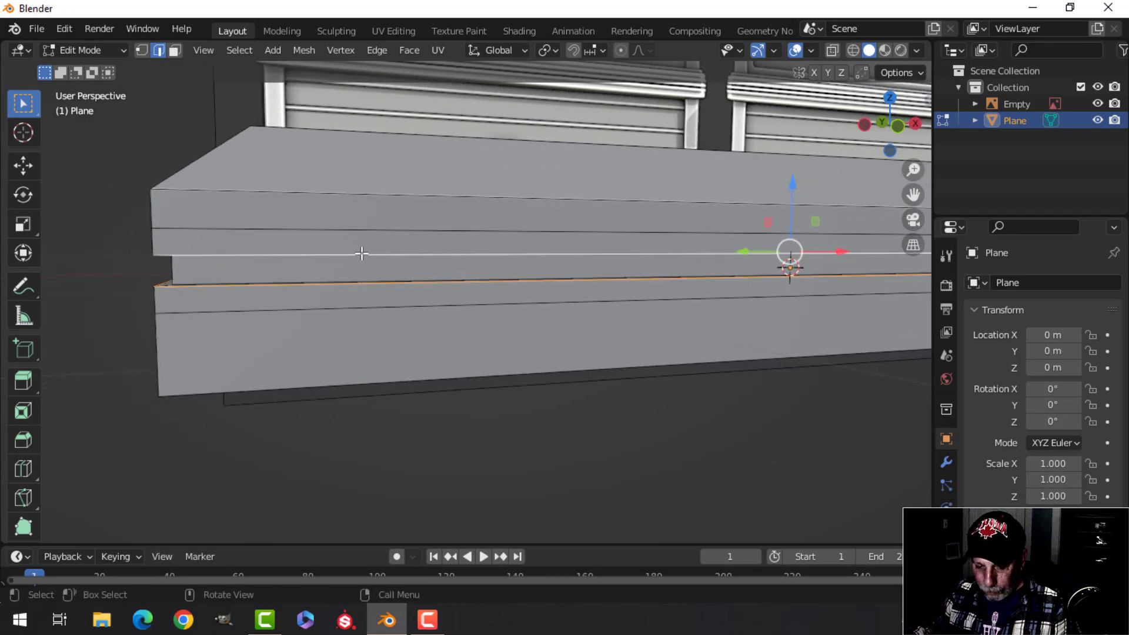
key(ctrl+b)
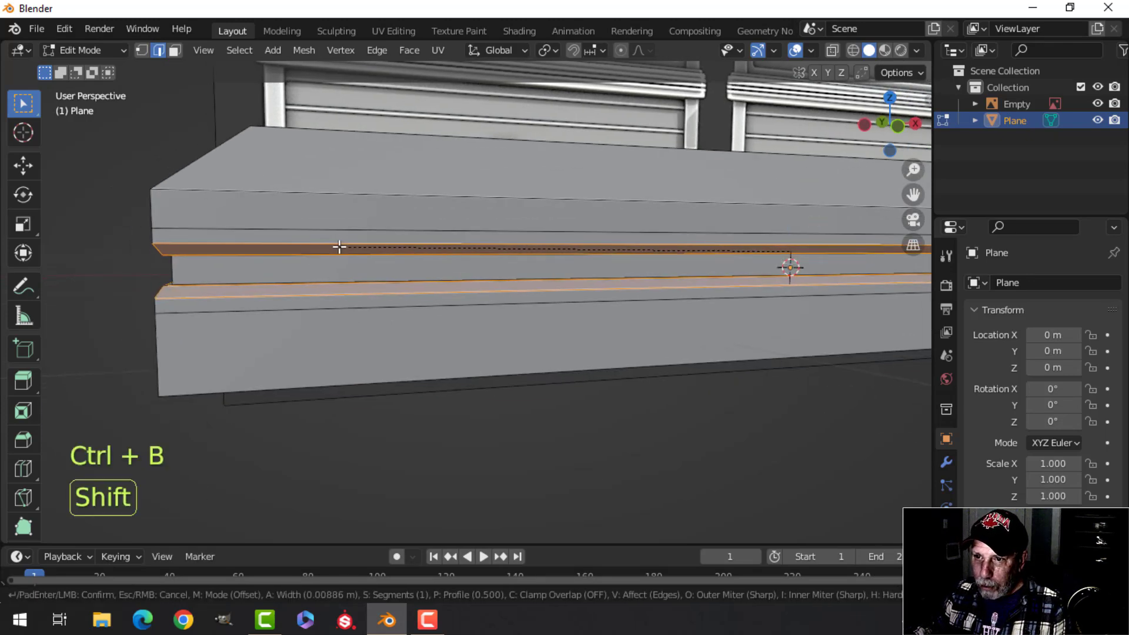
scroll(341, 248, up, 1)
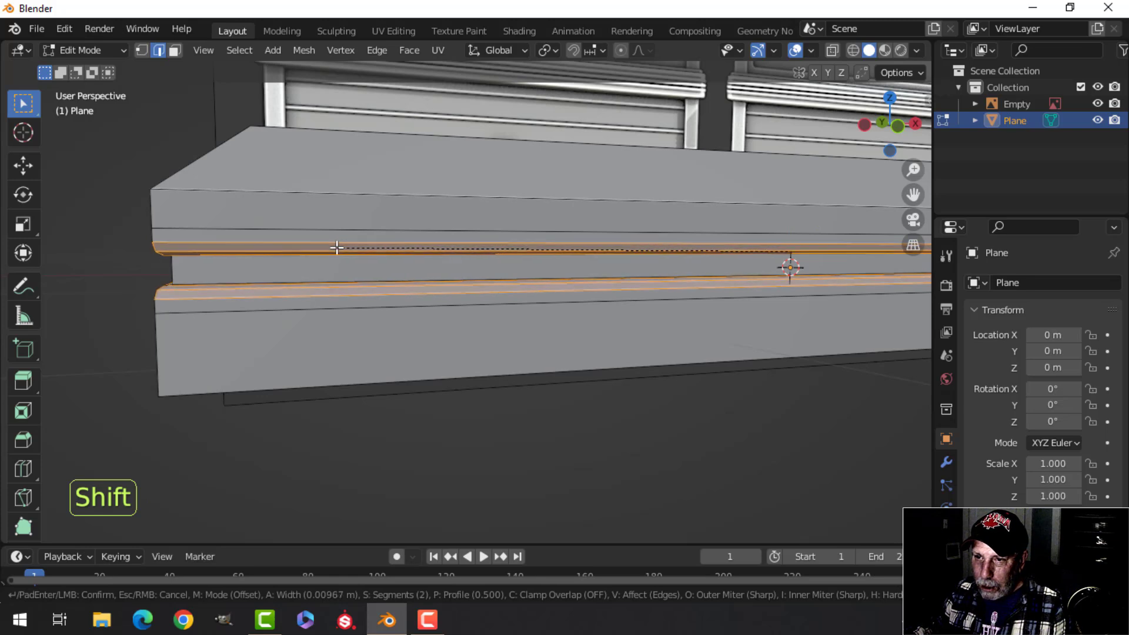
click(337, 251)
middle_drag(338, 249, 341, 210)
key(alt+a)
Dissolve the extra horizontal edge loop just above the upper groove bevel.
middle_drag(341, 211, 337, 213)
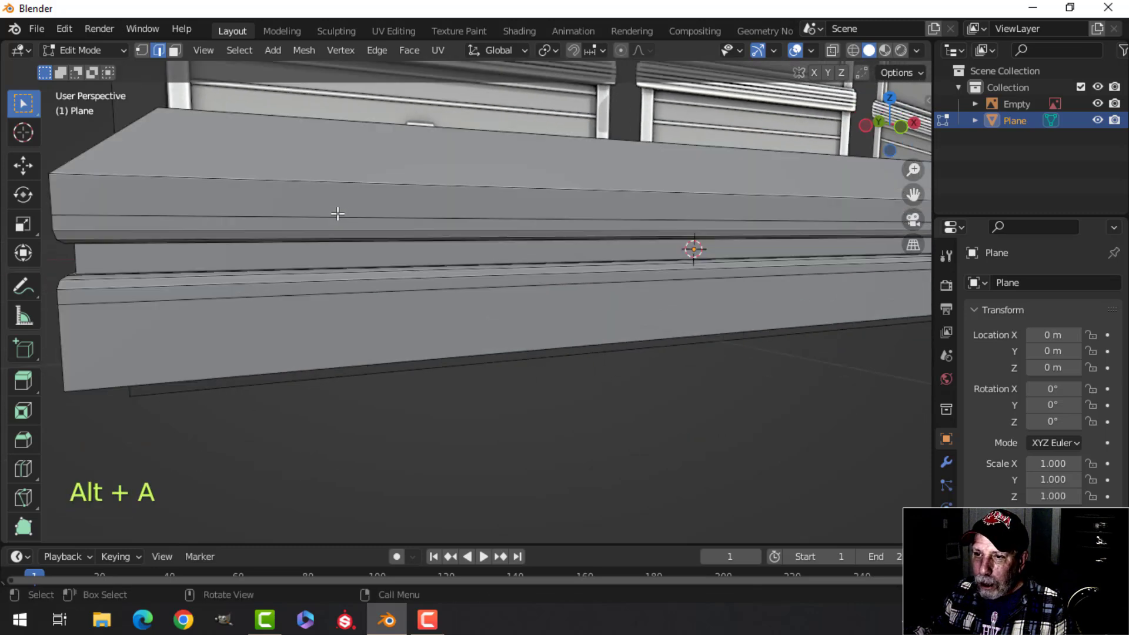
alt+shift+click(199, 217)
key(x)
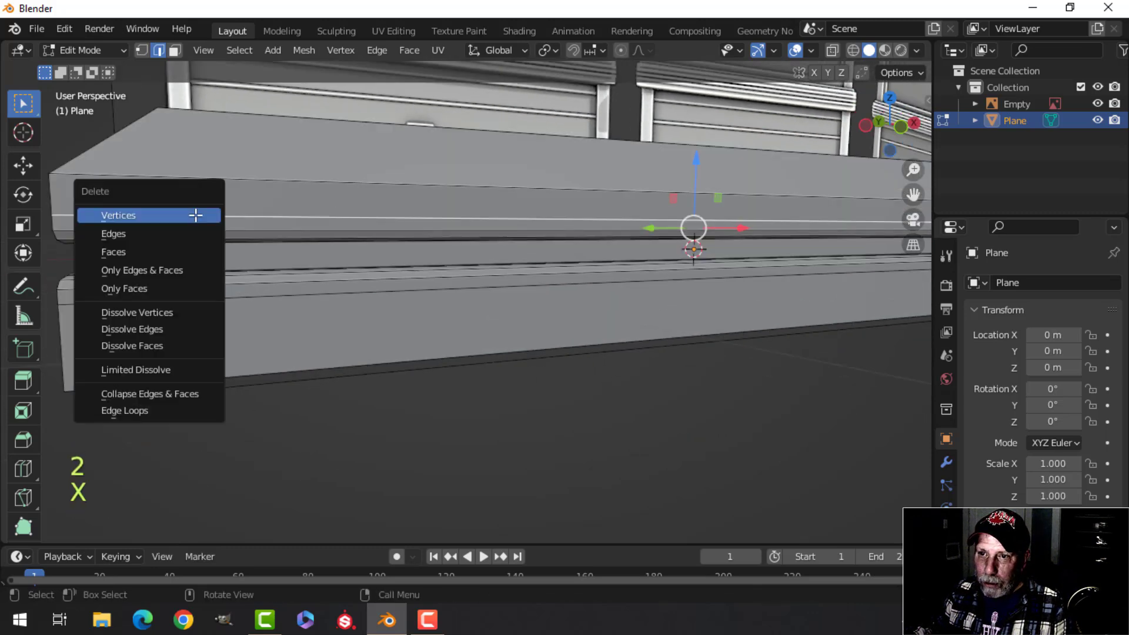
click(167, 329)
Select the corner edges at all four corners of the moulding and bevel them with 2 segments.
middle_drag(211, 254, 598, 335)
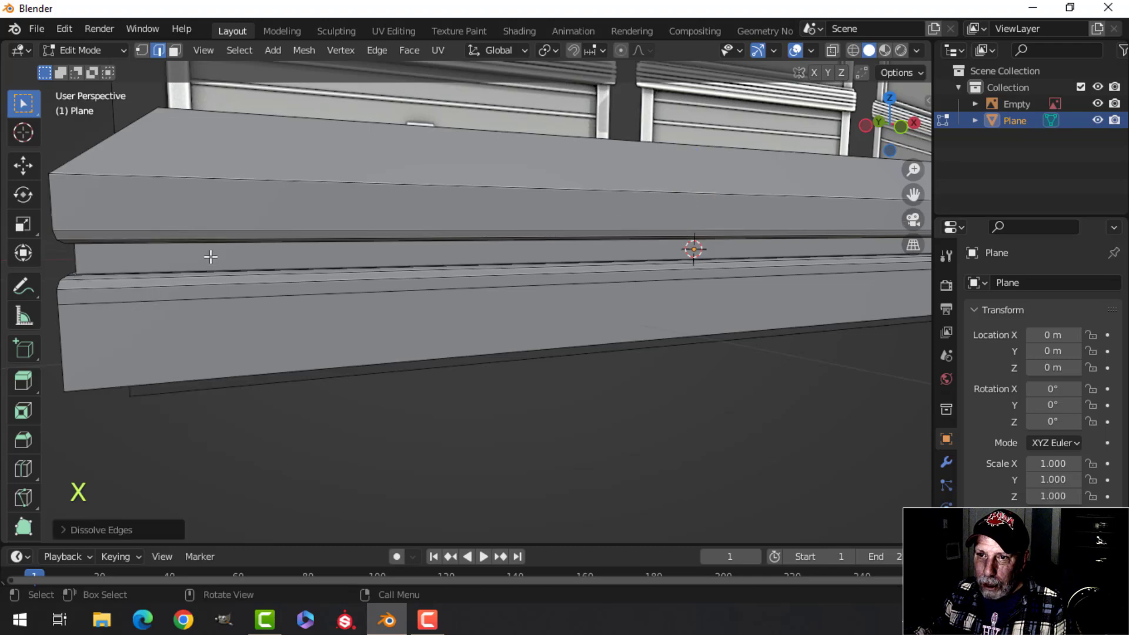
alt+shift+click(510, 334)
middle_drag(510, 334, 425, 332)
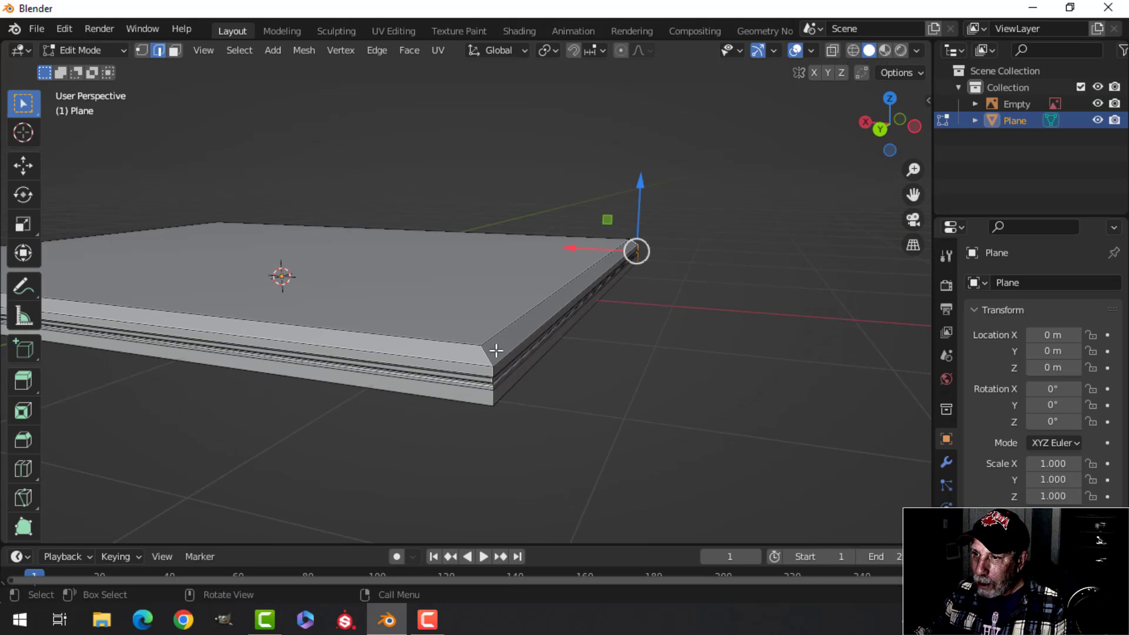
alt+shift+click(492, 352)
middle_drag(347, 335, 580, 240)
scroll(435, 339, down, 3)
scroll(503, 304, up, 2)
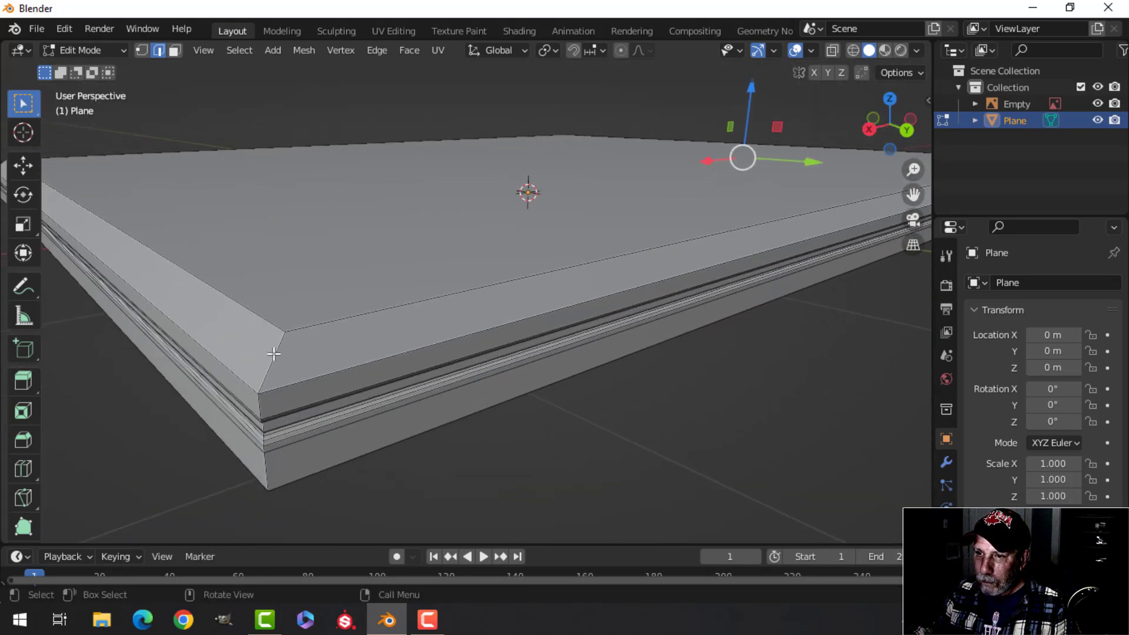
scroll(285, 348, down, 5)
middle_drag(284, 349, 638, 361)
scroll(590, 403, up, 3)
alt+click(628, 416)
key(ctrl+b)
key(shift)
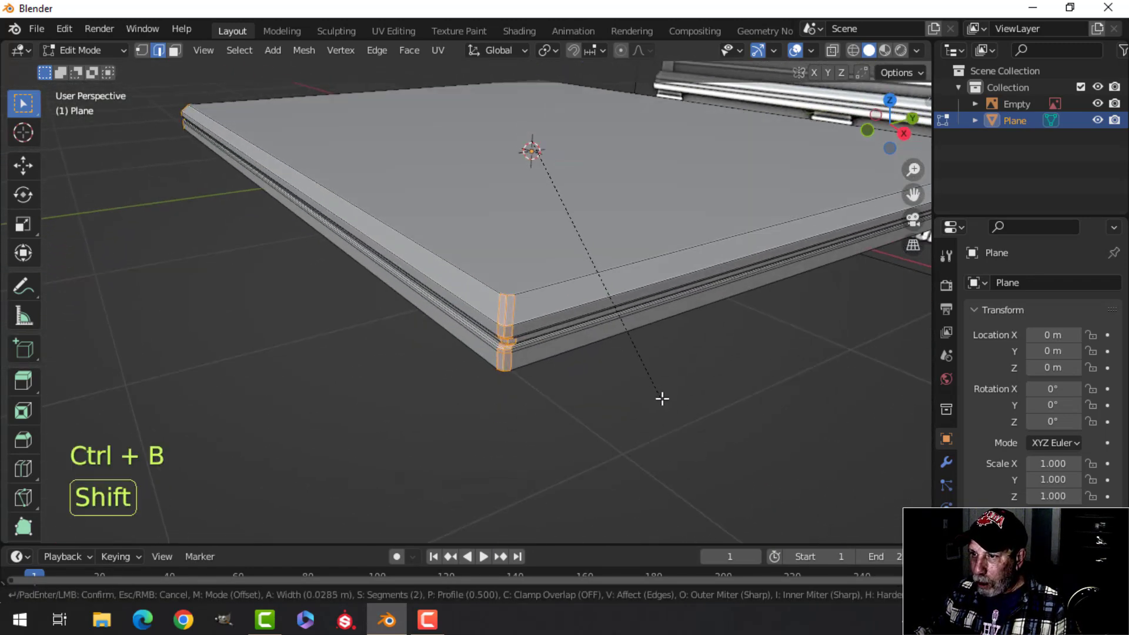
click(605, 348)
key(alt+a)
Bevel the moulding's top and bottom perimeter edge loops with 2 segments and a width of about 0.016 m.
middle_drag(602, 336, 542, 357)
scroll(543, 357, up, 3)
scroll(504, 347, down, 2)
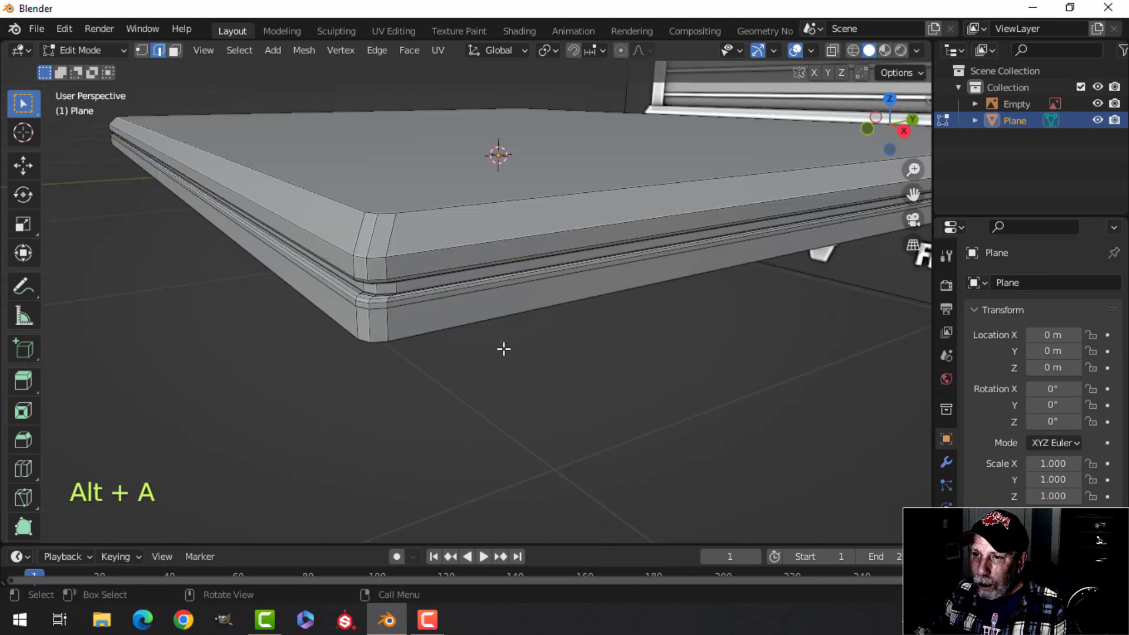
scroll(484, 347, up, 1)
alt+shift+click(430, 282)
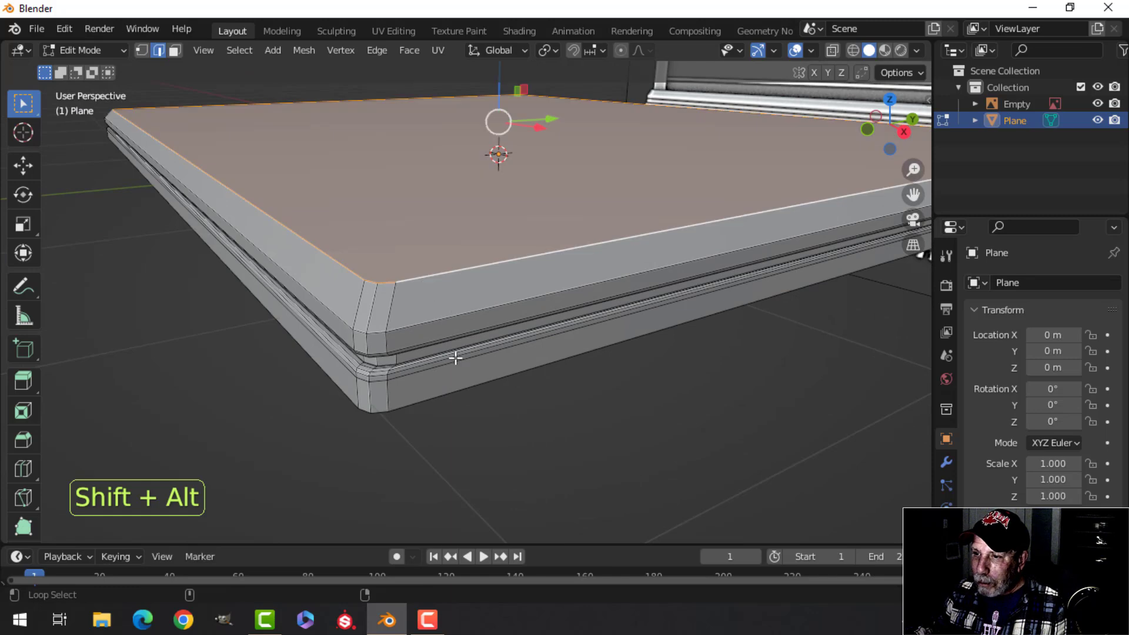
alt+shift+click(445, 391)
key(ctrl+b)
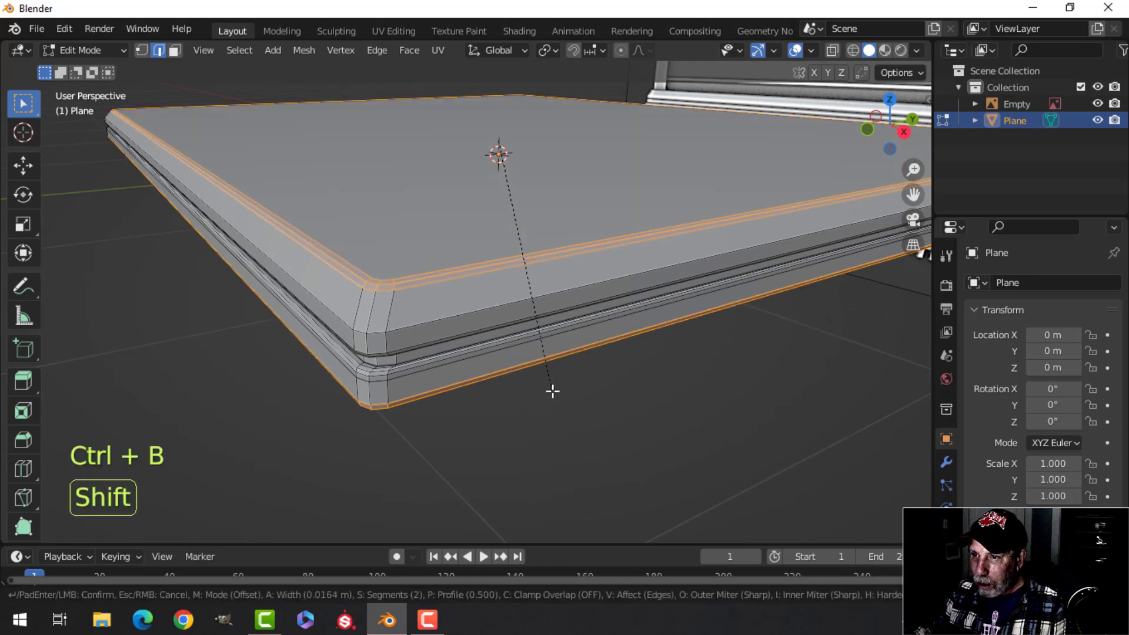
click(552, 389)
Return to Object Mode and apply smooth shading to the moulding.
key(Tab)
scroll(534, 357, down, 3)
middle_drag(534, 357, 483, 357)
key(alt+a)
click(375, 301)
right_click(376, 301)
click(375, 302)
scroll(415, 310, up, 2)
scroll(415, 309, down, 2)
scroll(403, 308, up, 1)
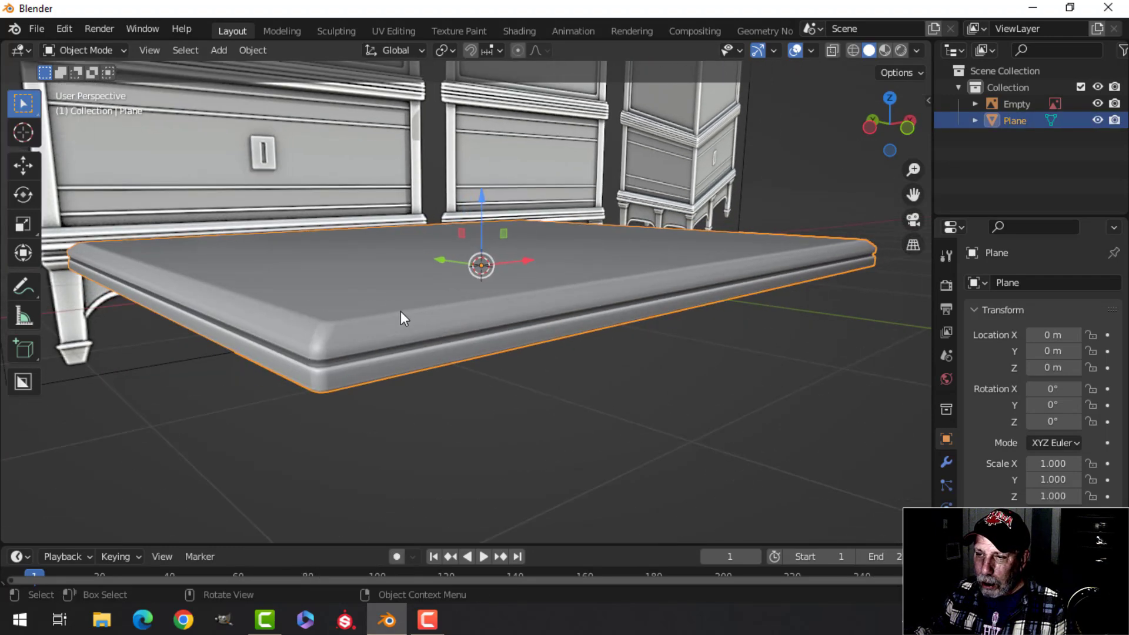
scroll(403, 313, up, 2)
shift+middle_drag(403, 313, 421, 302)
Add two supporting edge loops close to the edge where the sloped top band meets the vertical band, and check the shading.
key(Tab)
shift+middle_drag(207, 380, 229, 355)
key(alt+a)
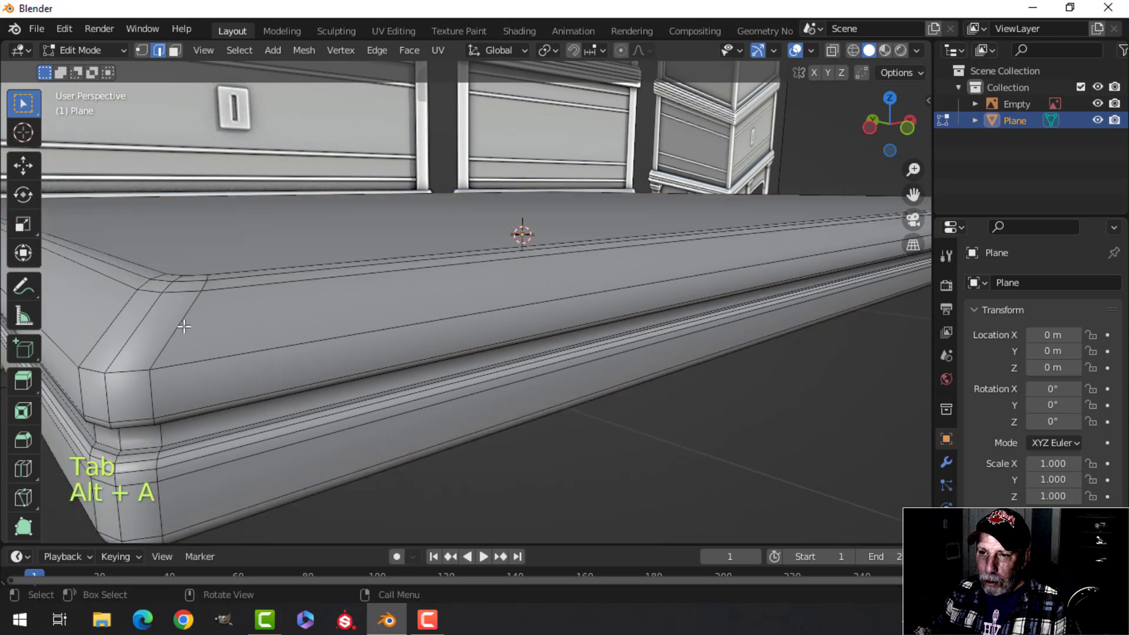
key(ctrl+r)
click(184, 326)
click(170, 359)
key(ctrl+r)
click(153, 376)
click(162, 380)
key(Tab)
scroll(232, 376, down, 3)
scroll(319, 362, up, 3)
key(alt+a)
middle_drag(337, 365, 333, 342)
scroll(298, 348, up, 4)
scroll(332, 342, down, 4)
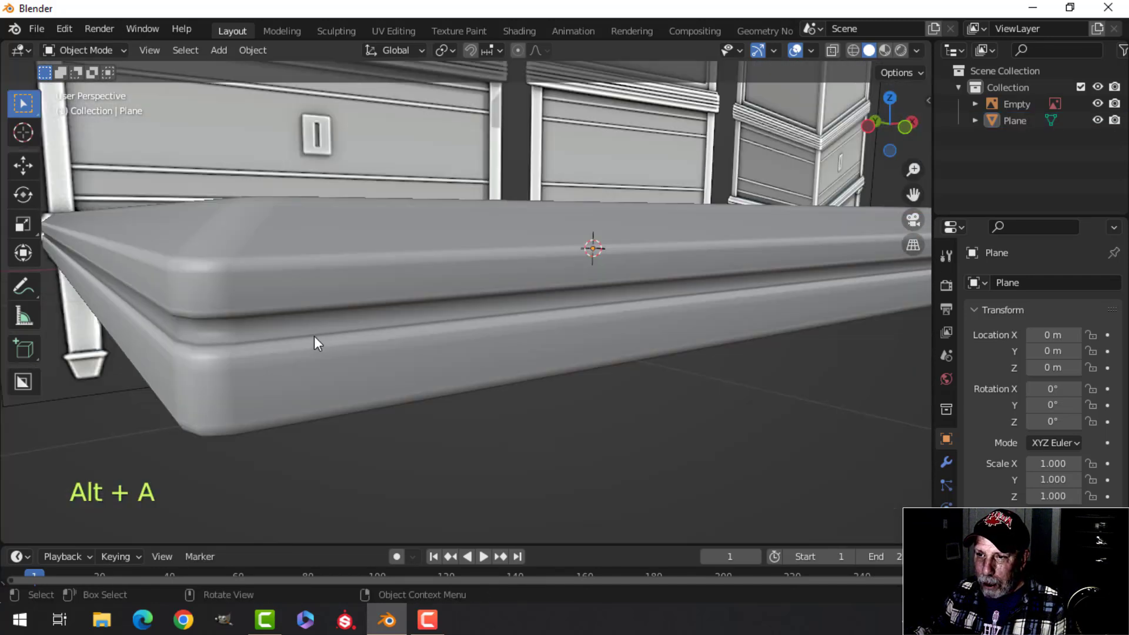
Add two horizontal edge loops around the recessed band of the moulding's groove and return to Object Mode.
click(276, 324)
key(Tab)
scroll(280, 329, up, 4)
scroll(300, 331, down, 4)
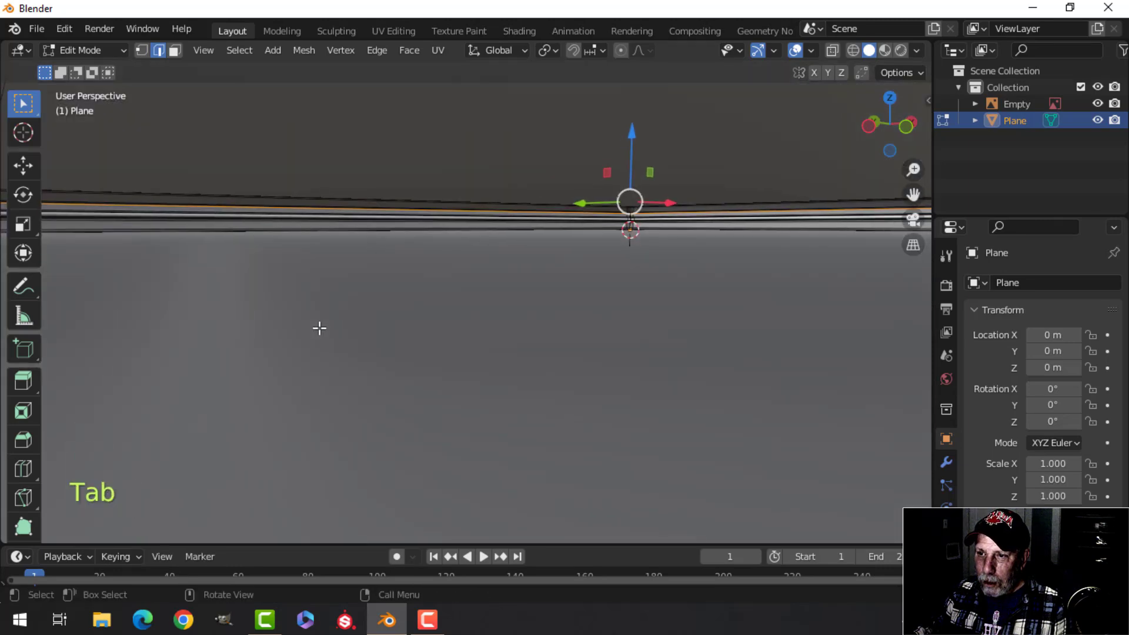
key(ctrl+r)
click(481, 242)
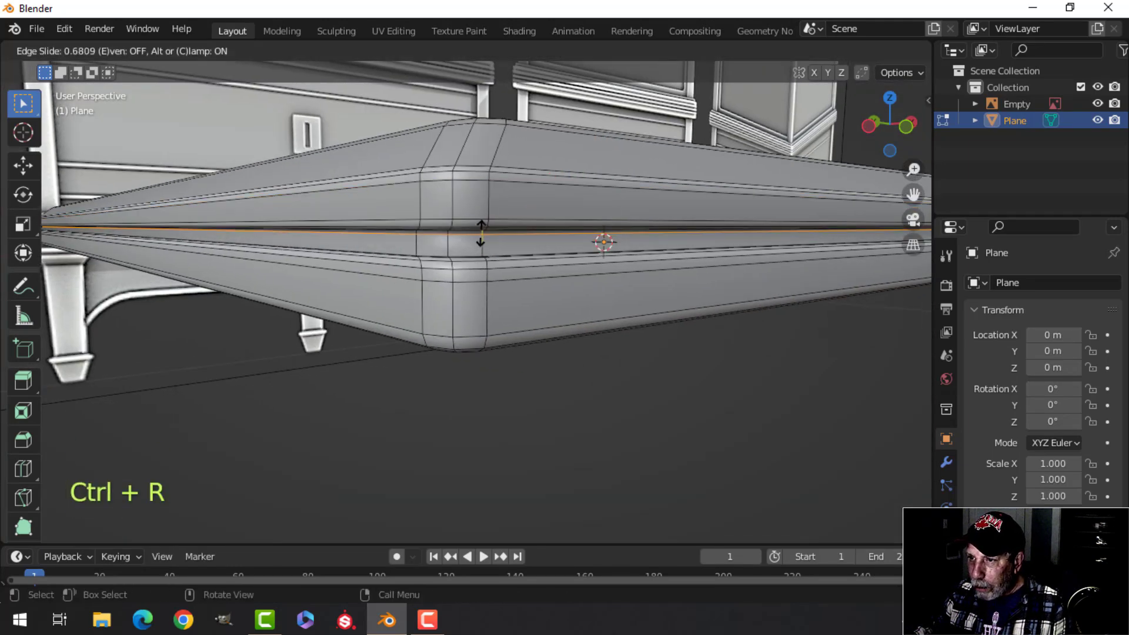
right_click(480, 236)
key(ctrl+r)
click(482, 242)
click(484, 247)
key(Tab)
Inspect the smoothed moulding and compare it with the front reference around the centre leg.
middle_drag(516, 257, 413, 288)
key(alt+a)
scroll(457, 260, up, 3)
scroll(506, 264, down, 3)
click(482, 306)
key(KP_1)
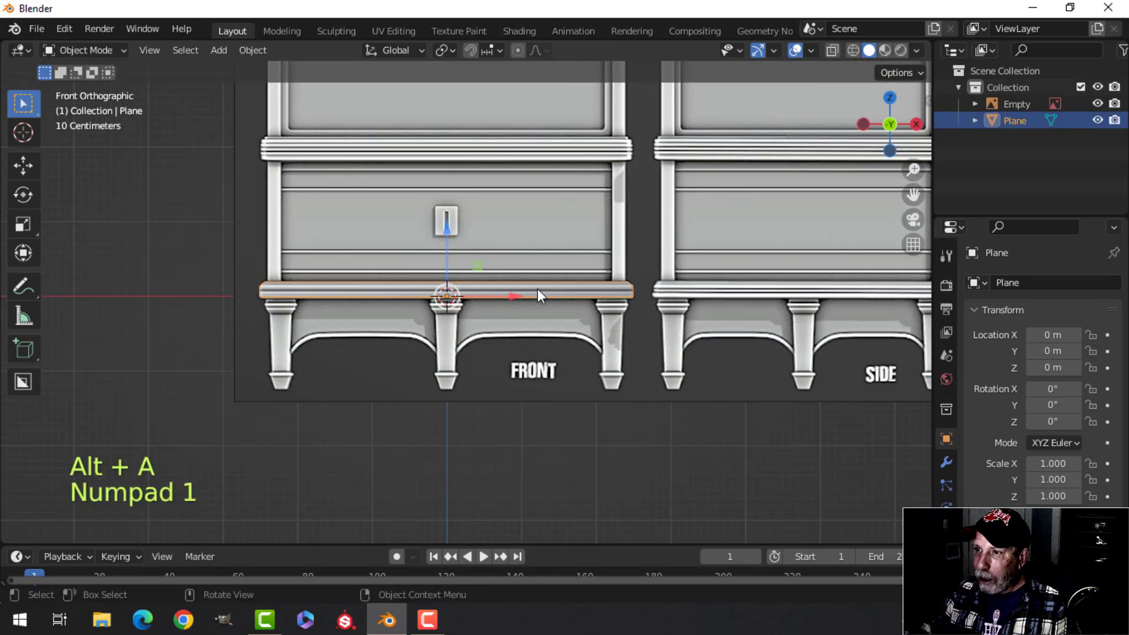
scroll(528, 298, up, 5)
scroll(508, 307, down, 2)
scroll(506, 307, up, 2)
shift+middle_drag(494, 300, 520, 264)
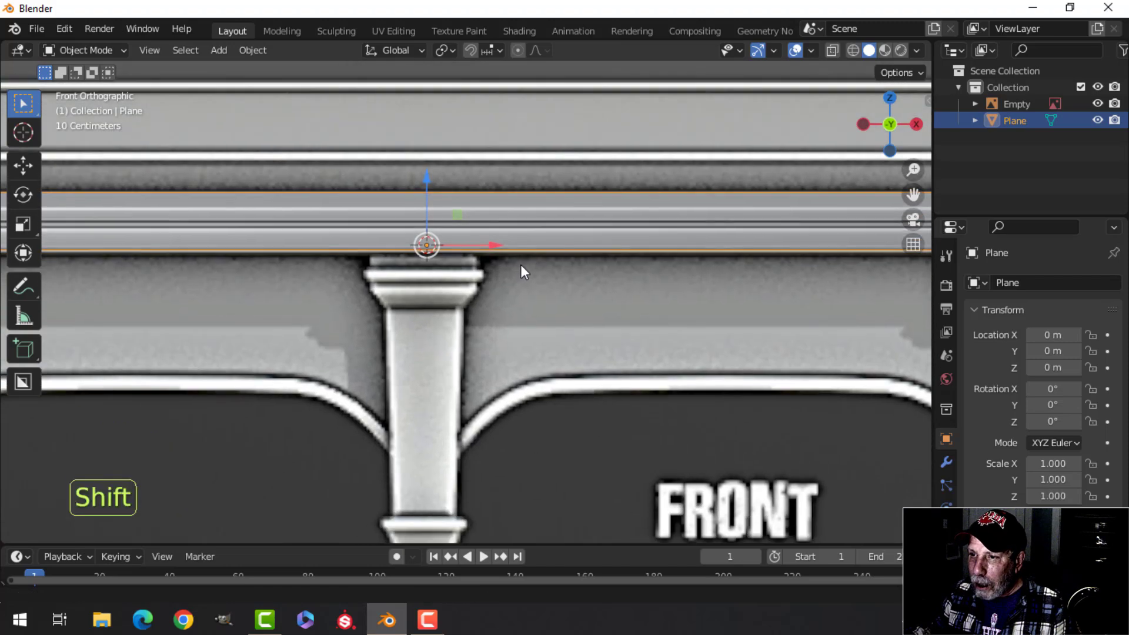
scroll(500, 282, up, 2)
scroll(428, 278, down, 2)
scroll(461, 300, down, 4)
shift+middle_drag(494, 305, 457, 275)
scroll(451, 282, up, 2)
Add a mesh plane and scale it down in Edit Mode to roughly the centre leg's size.
key(shift+a)
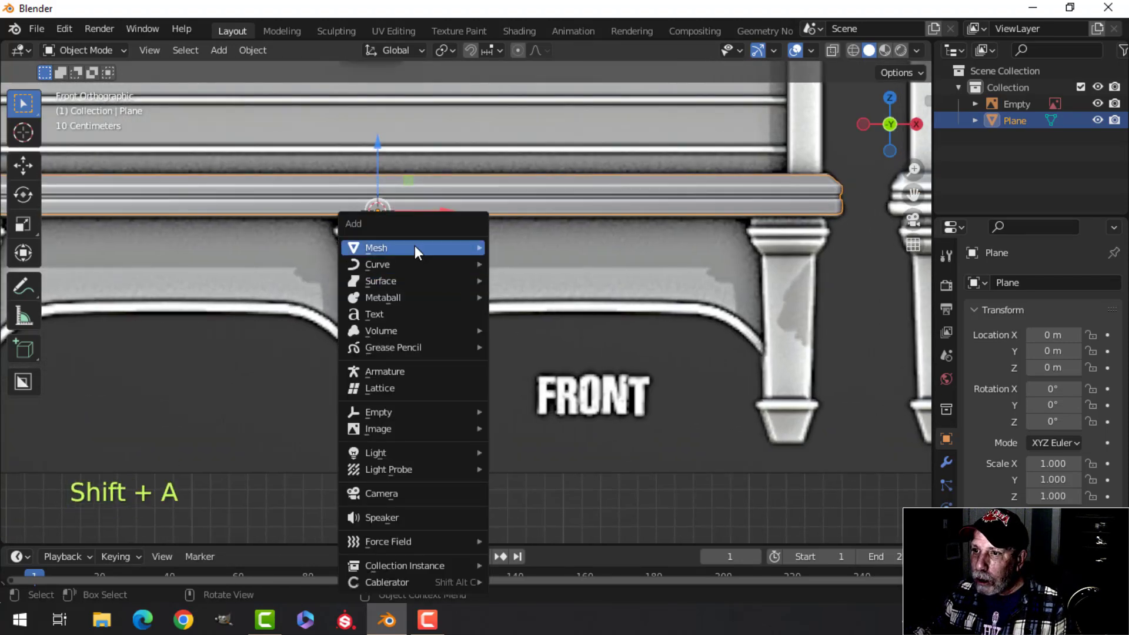
mouse_move(414, 246)
click(546, 242)
key(Tab)
key(s)
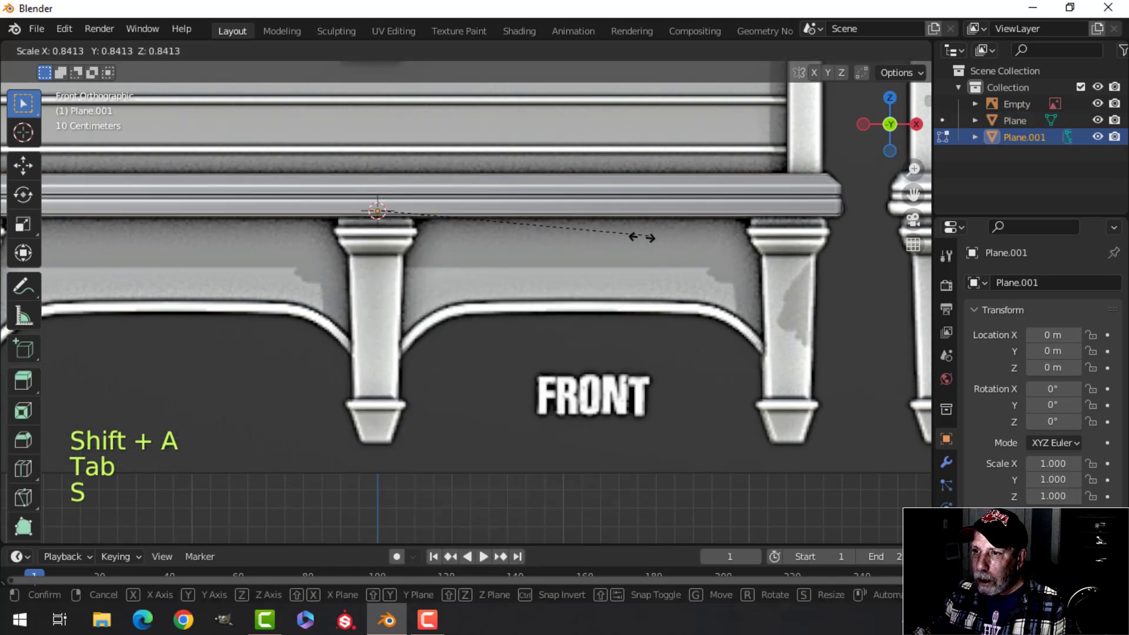
click(407, 220)
Scale the plane to the centre leg's top collar width and position it along Z at the moulding's underside.
drag(377, 156, 382, 201)
scroll(441, 215, up, 5)
key(s)
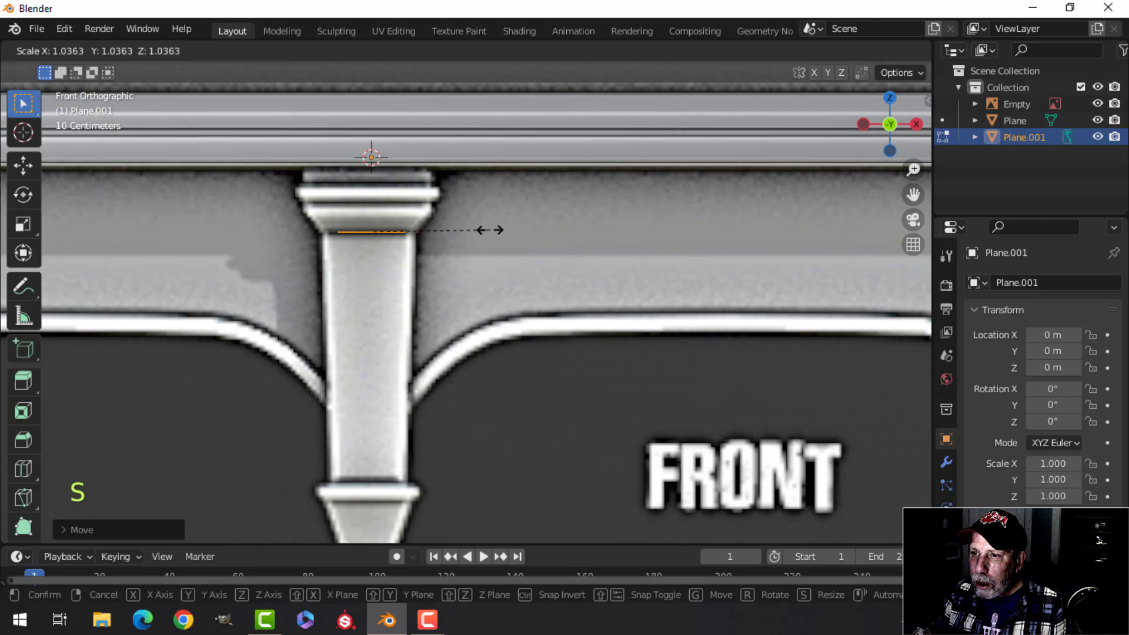
click(583, 223)
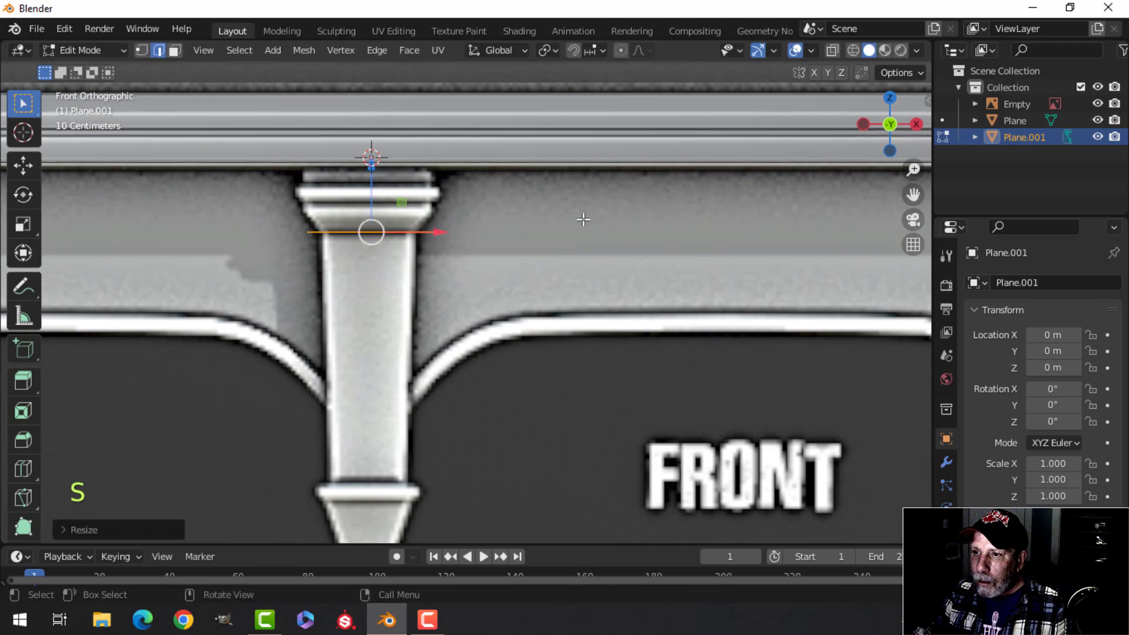
drag(380, 169, 374, 101)
scroll(464, 223, up, 3)
shift+middle_drag(476, 227, 502, 266)
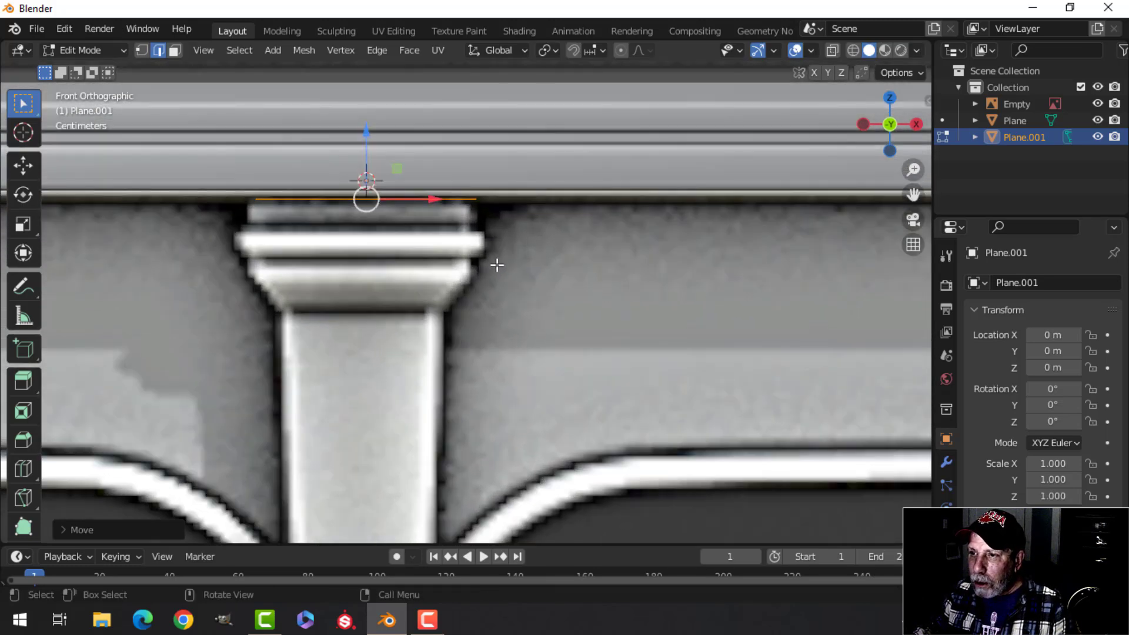
Move the reference image slightly along X so its centre leg lines up with the plane.
key(Tab)
click(511, 264)
key(g)
key(x)
click(479, 246)
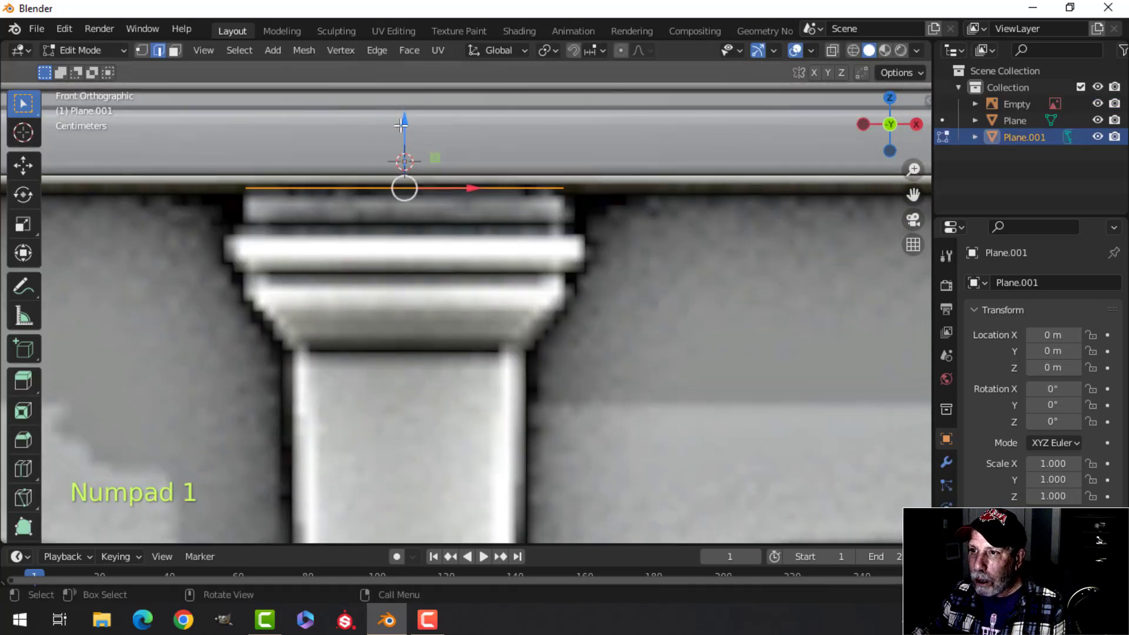
Extrude the plane down along Z to form the leg's top collar, ending at the reference's wide band.
drag(401, 124, 414, 169)
scroll(442, 169, down, 1)
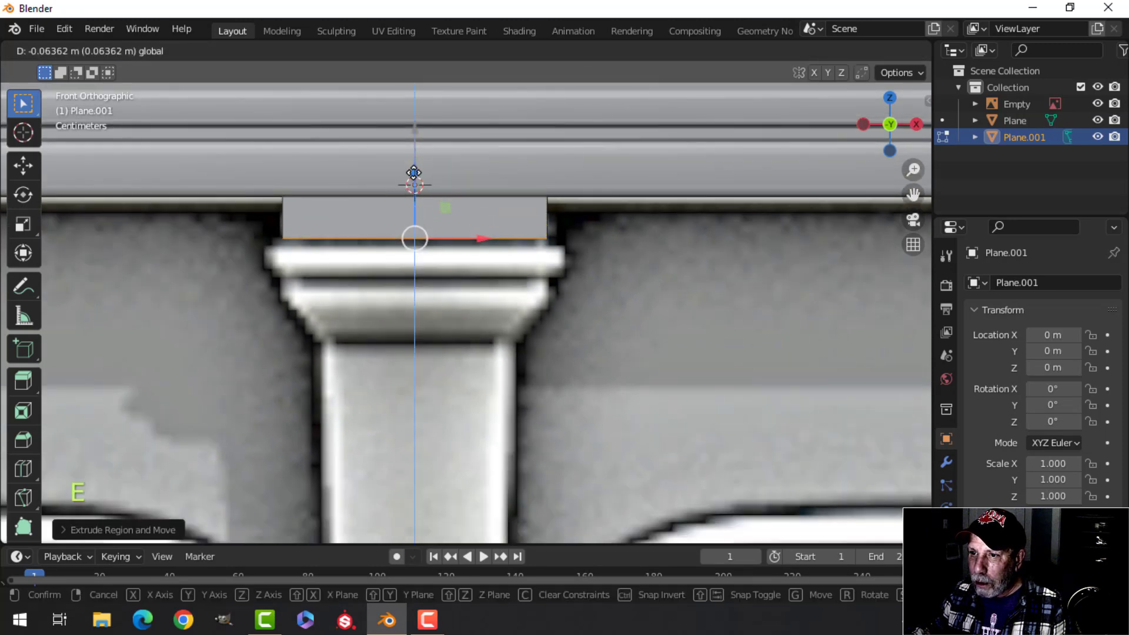
click(415, 183)
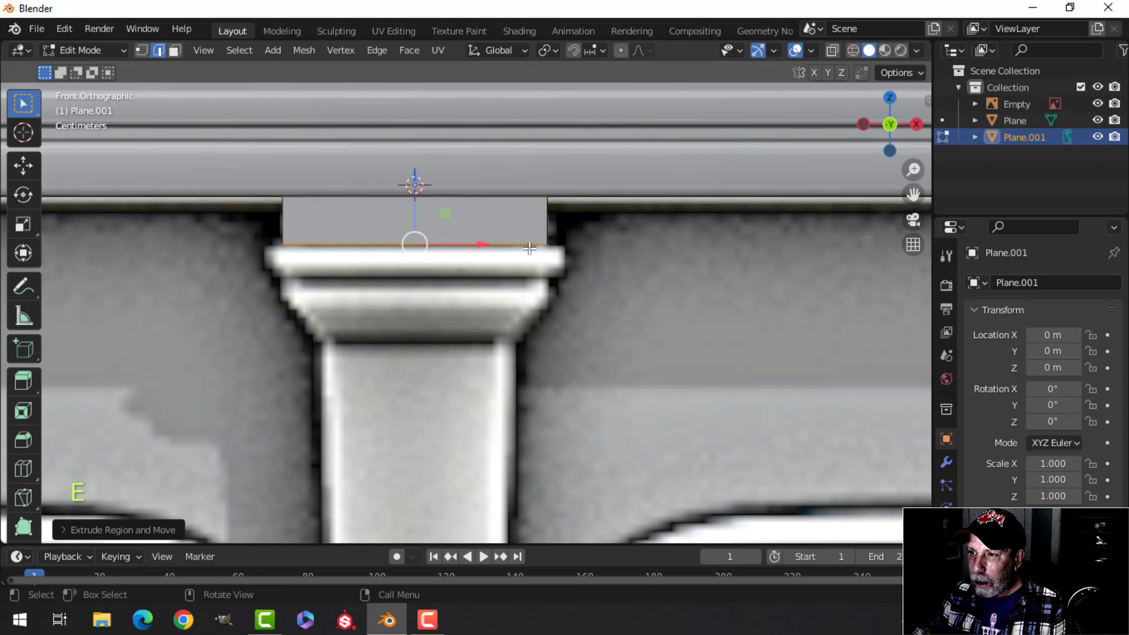
Scale the collar's bottom out by about 1.15 and extrude it down about 0.05 m to form the wide band.
key(s)
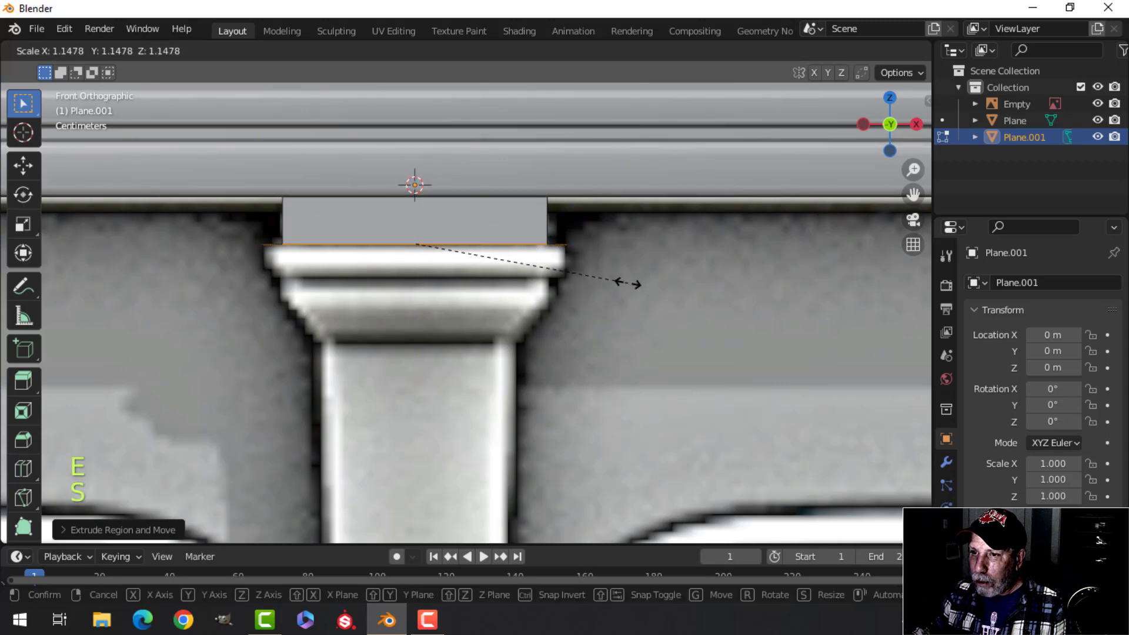
click(629, 282)
key(1)
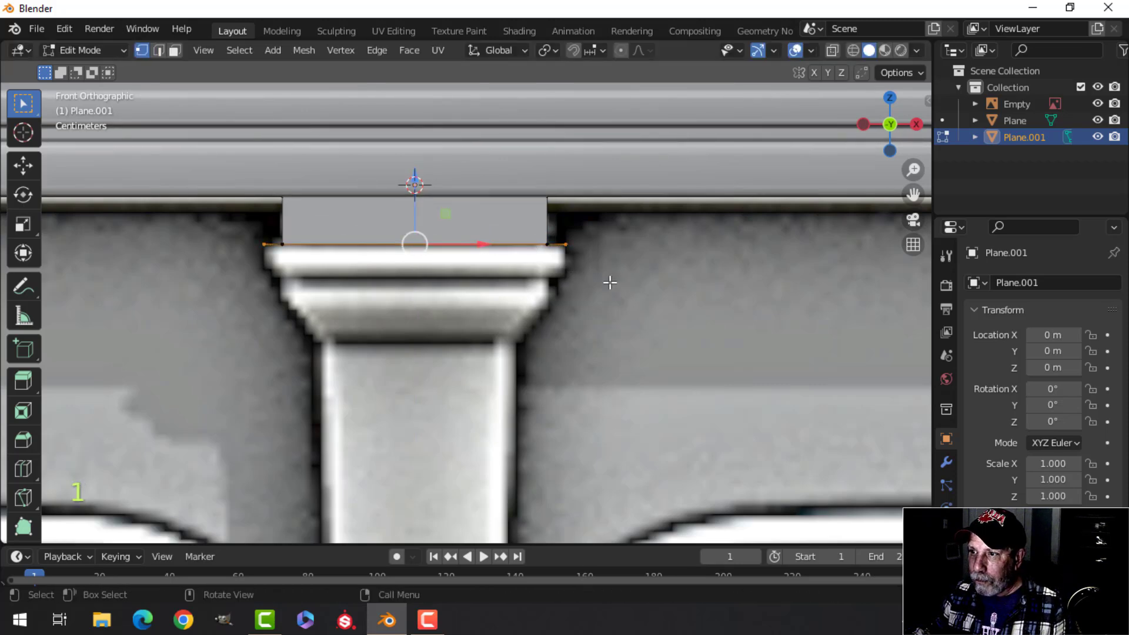
key(e)
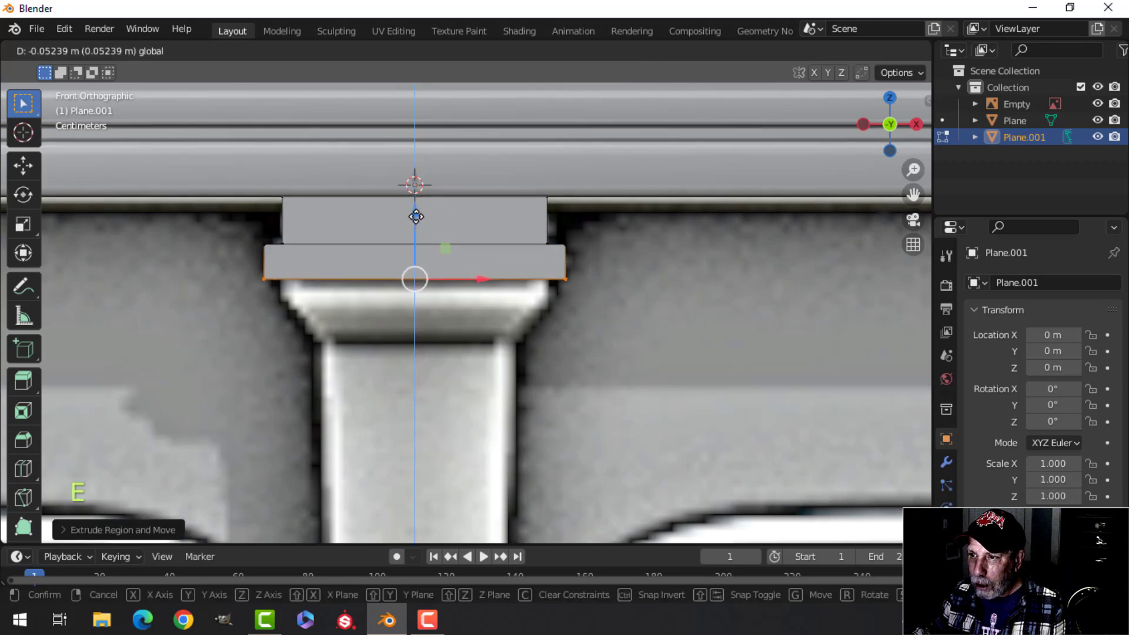
click(416, 218)
Scale the band's bottom in by about 0.9, extrude it down to the shaft's top, and narrow the end into a taper.
key(s)
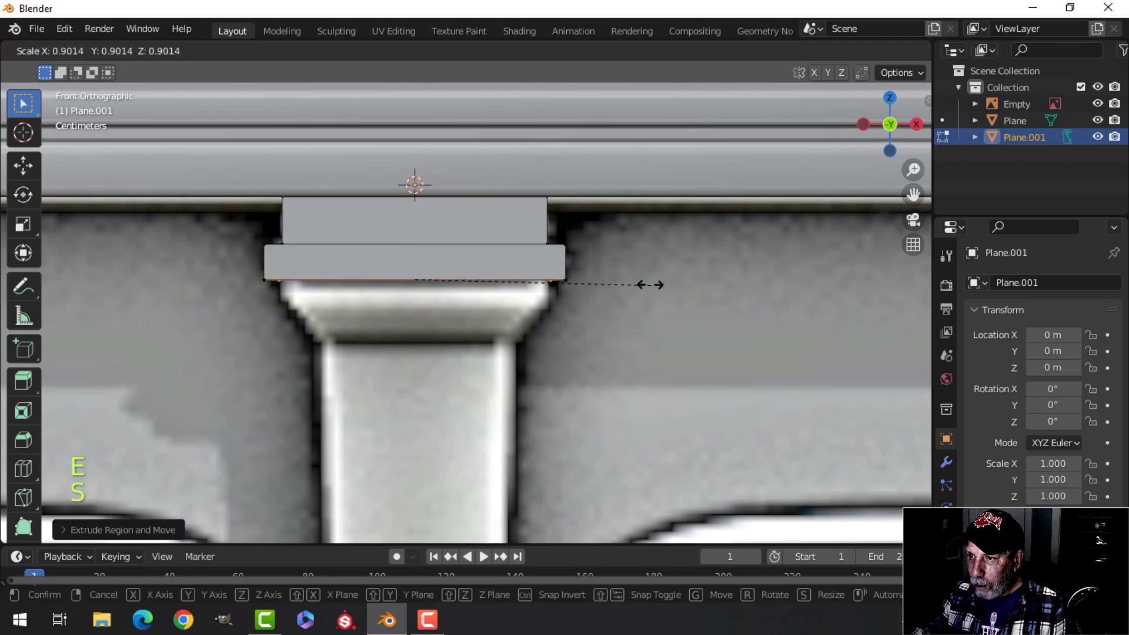
click(645, 282)
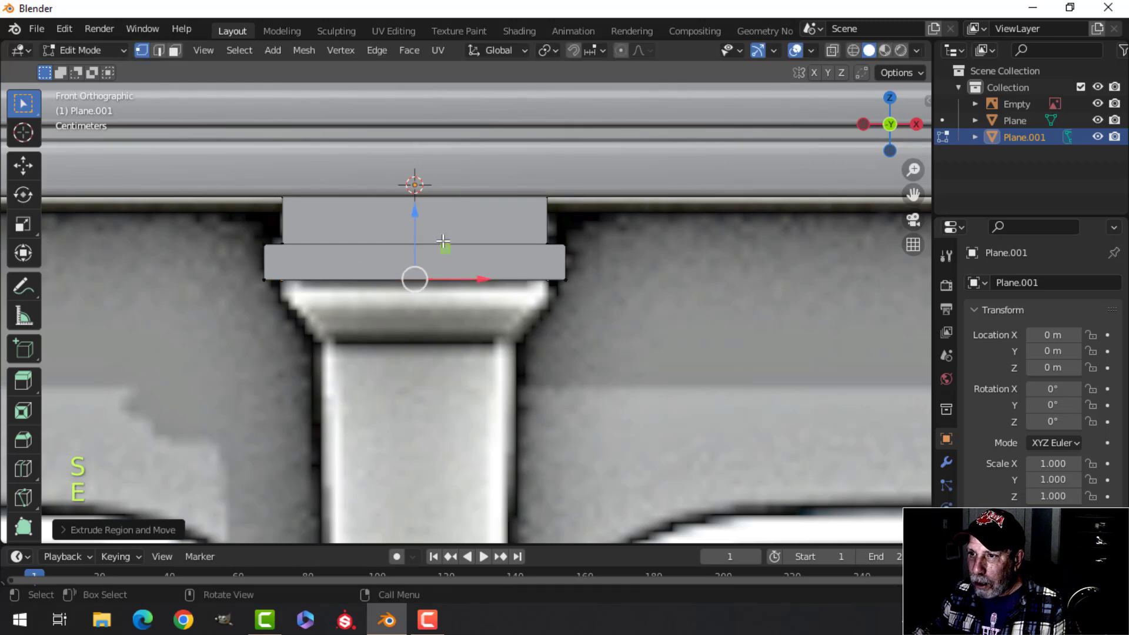
click(422, 284)
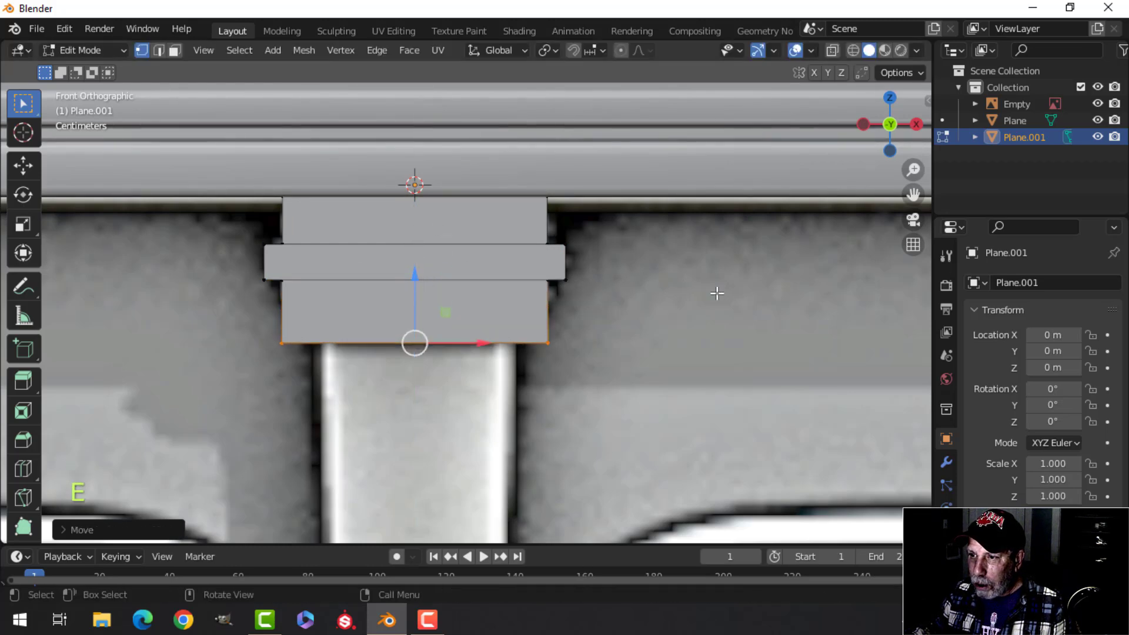
key(s)
click(630, 299)
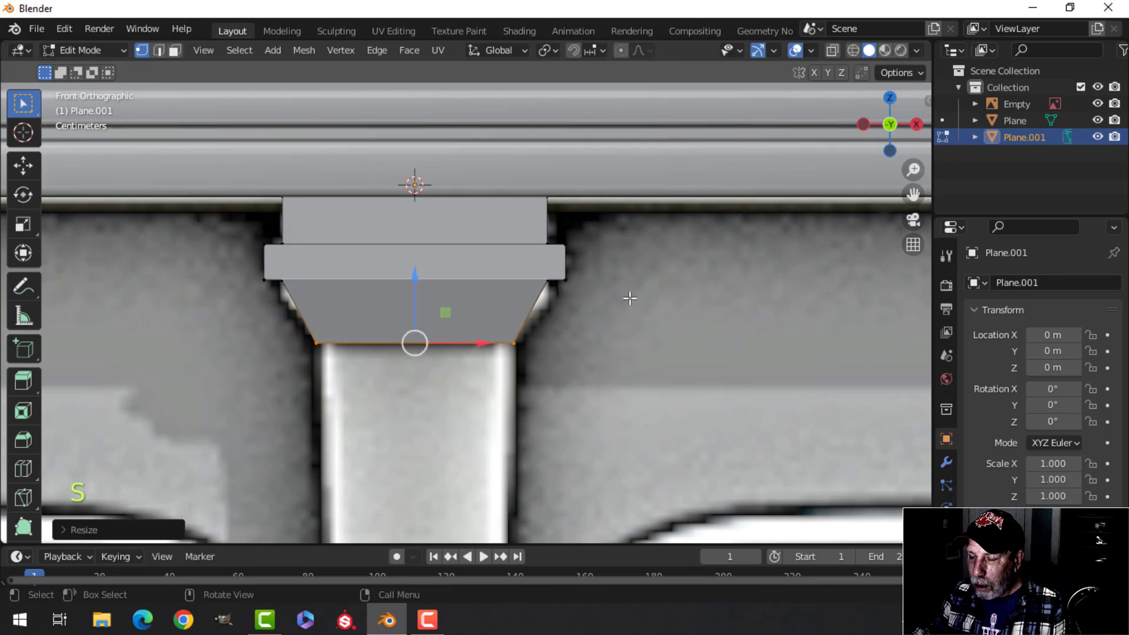
Select the taper's upper edge loop under the band and widen it slightly in X and Y only to match the reference.
middle_drag(603, 301, 588, 235)
key(alt+a)
alt+shift+click(532, 121)
middle_drag(593, 189, 539, 176)
key(KP_1)
scroll(515, 296, up, 1)
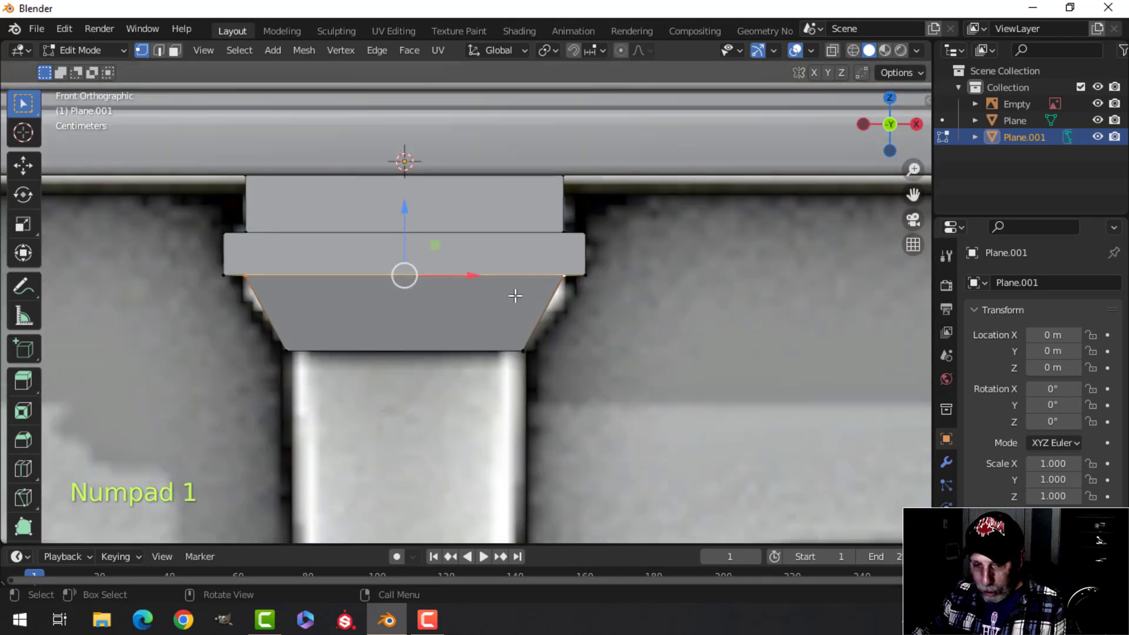
key(s)
key(shift+z)
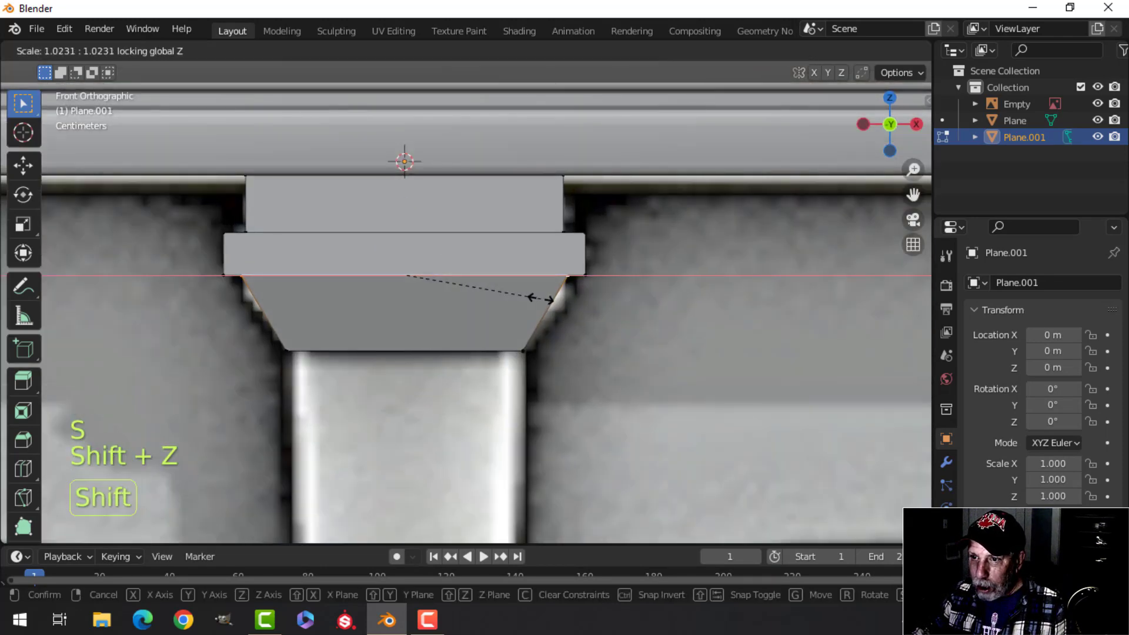
click(546, 299)
Extrude the taper's bottom face down along Z to form the leg's shaft, ending at the reference's lower band.
scroll(546, 299, down, 2)
key(alt+a)
alt+click(438, 337)
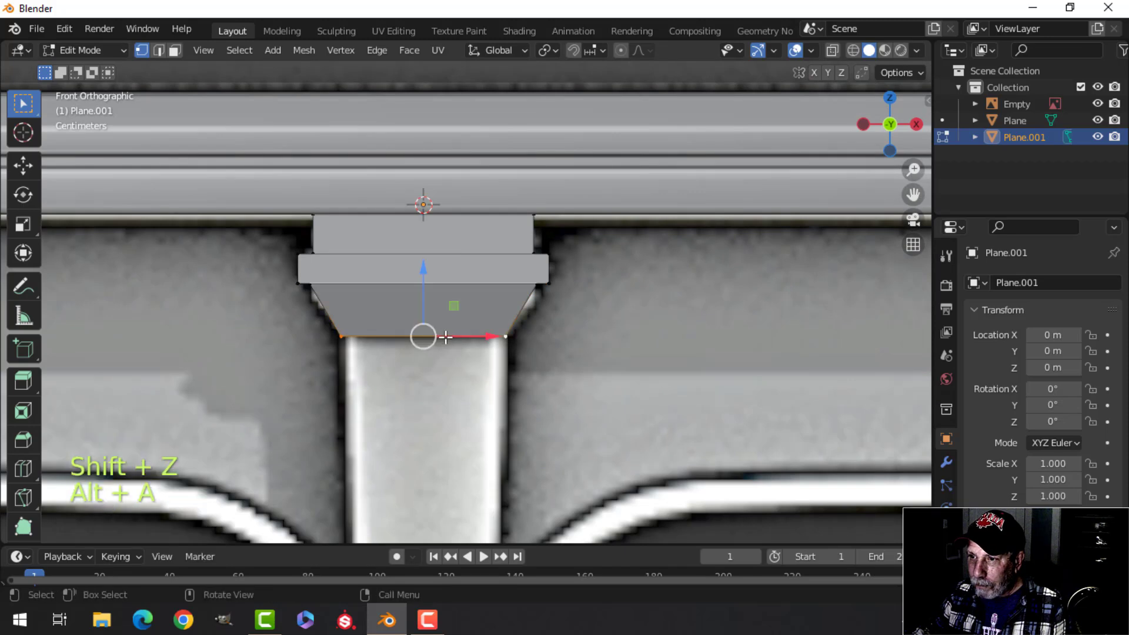
key(KP_1)
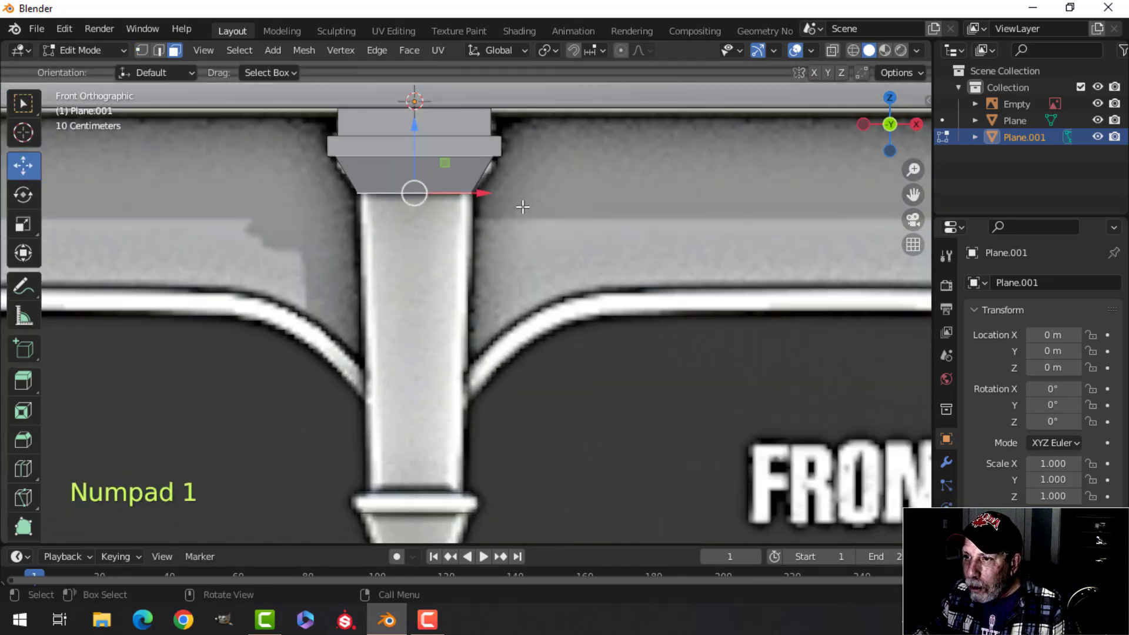
scroll(523, 206, up, 2)
shift+middle_drag(510, 207, 550, 155)
key(e)
click(539, 210)
scroll(539, 209, down, 3)
drag(471, 110, 476, 306)
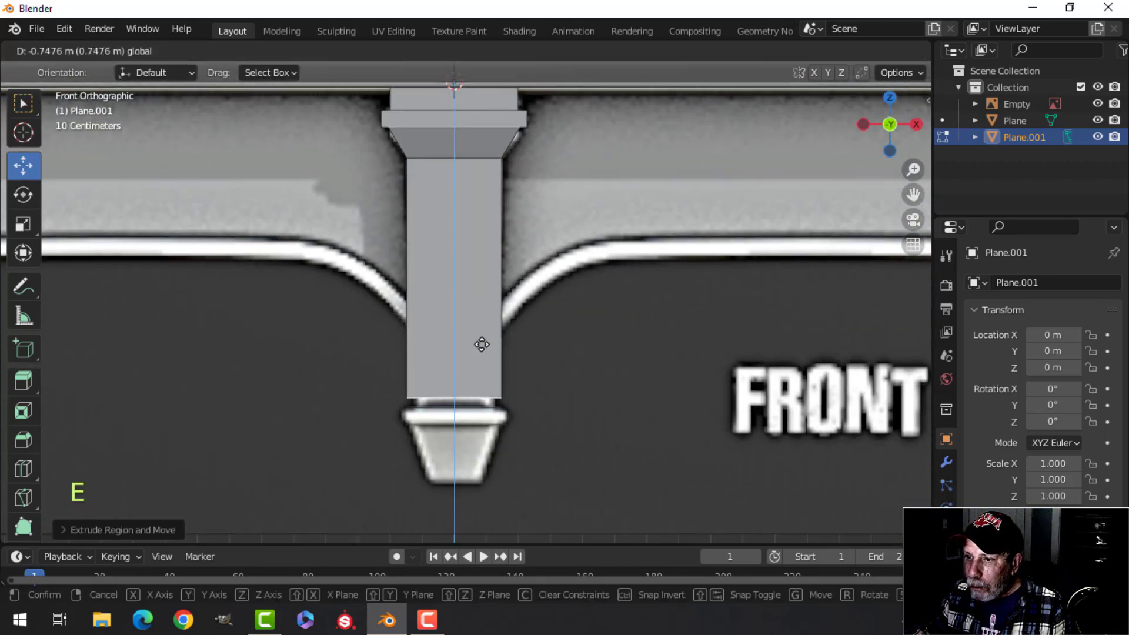
drag(482, 356, 499, 353)
Switch to wireframe display, scale the shaft's bottom face in to the reference leg's width, and align it with the lower band.
key(z)
click(511, 347)
scroll(529, 338, up, 5)
shift+middle_drag(539, 333, 544, 270)
scroll(685, 325, down, 2)
shift+middle_drag(665, 311, 640, 247)
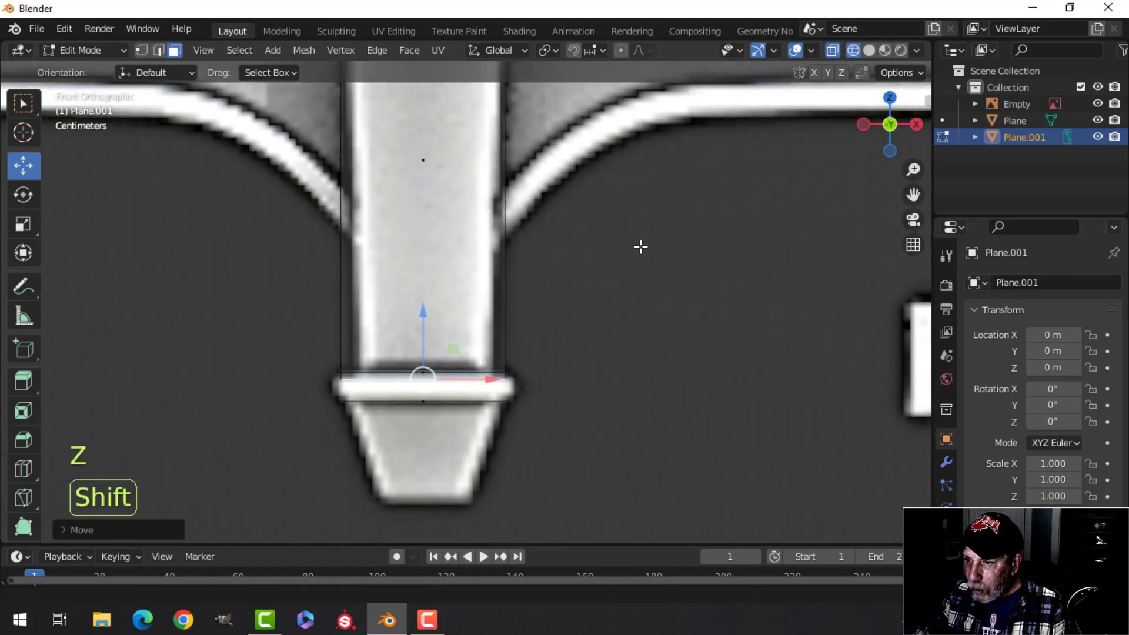
key(s)
click(559, 273)
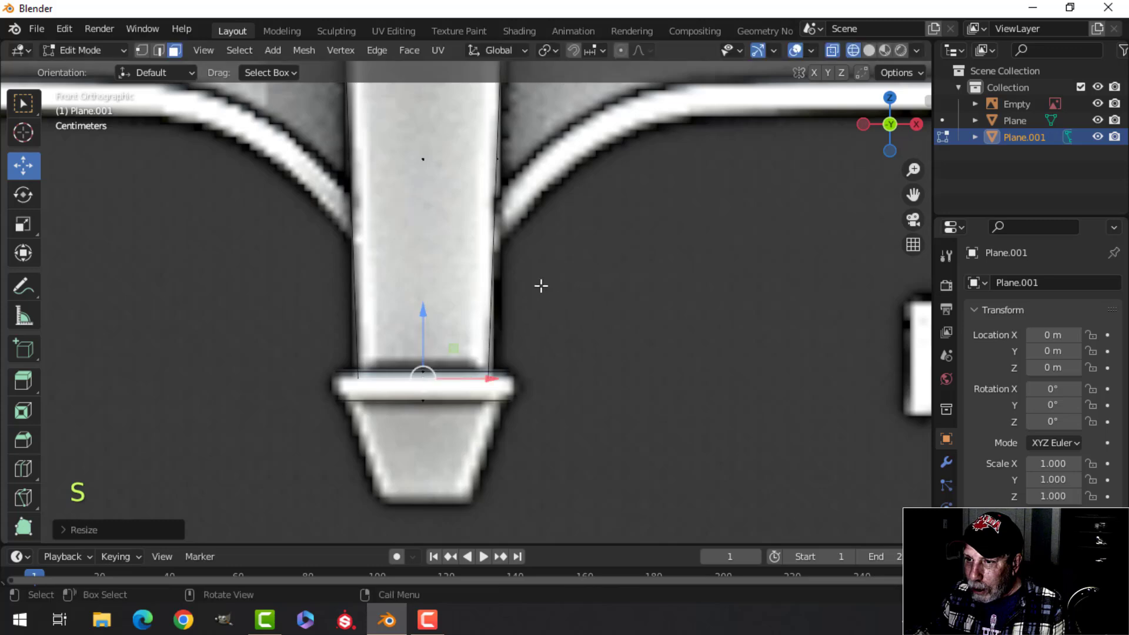
shift+middle_drag(559, 272, 532, 200)
scroll(532, 249, up, 3)
key(g)
click(537, 221)
Extrude the shaft's bottom outward by a scale of about 1.33 and extrude it down to form the lower band.
key(1)
scroll(597, 265, down, 2)
shift+middle_drag(597, 265, 605, 250)
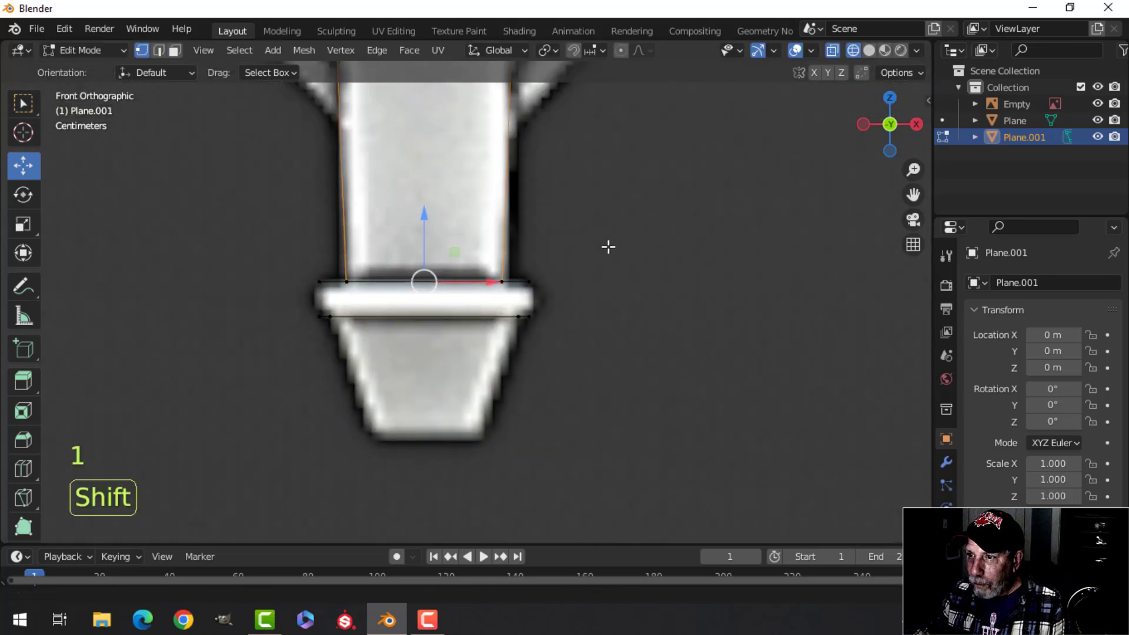
key(e)
key(s)
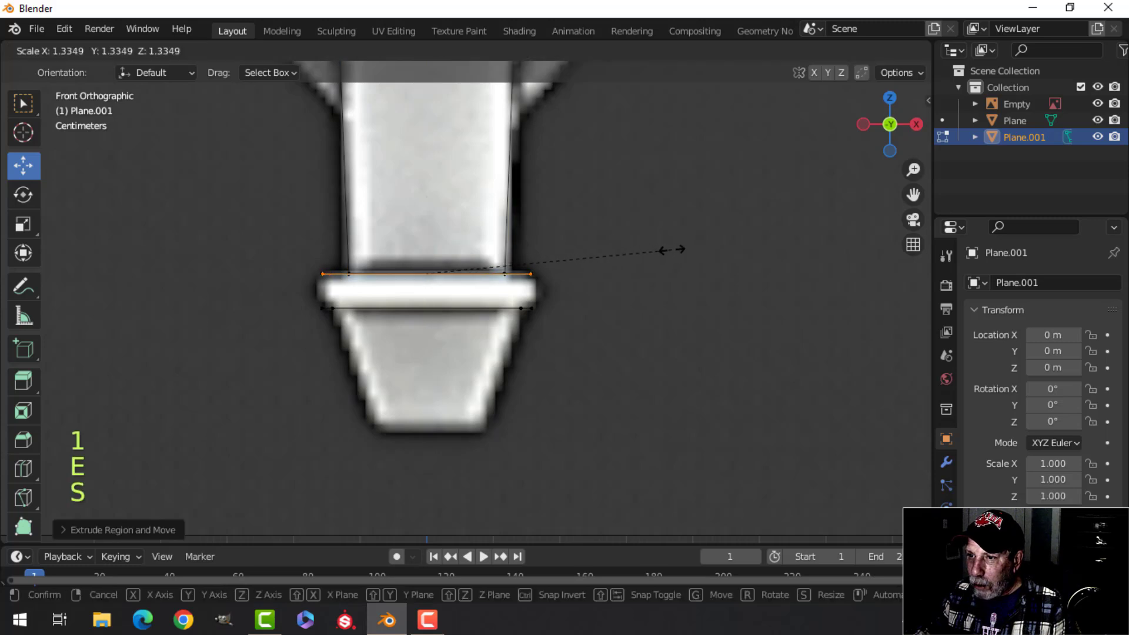
click(671, 249)
key(e)
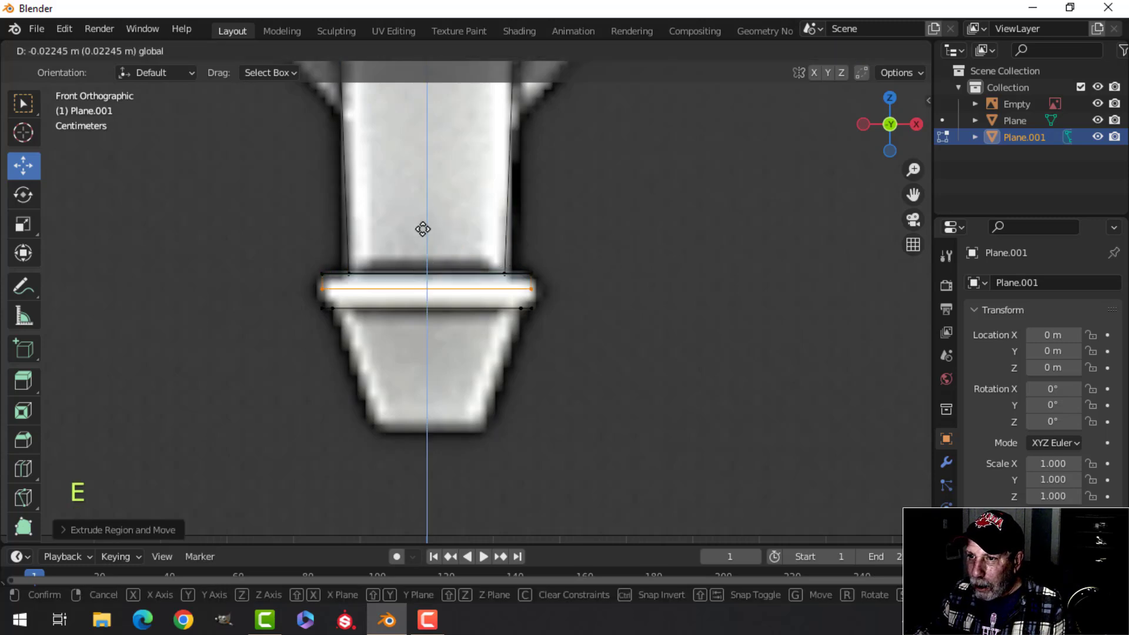
drag(423, 248, 423, 249)
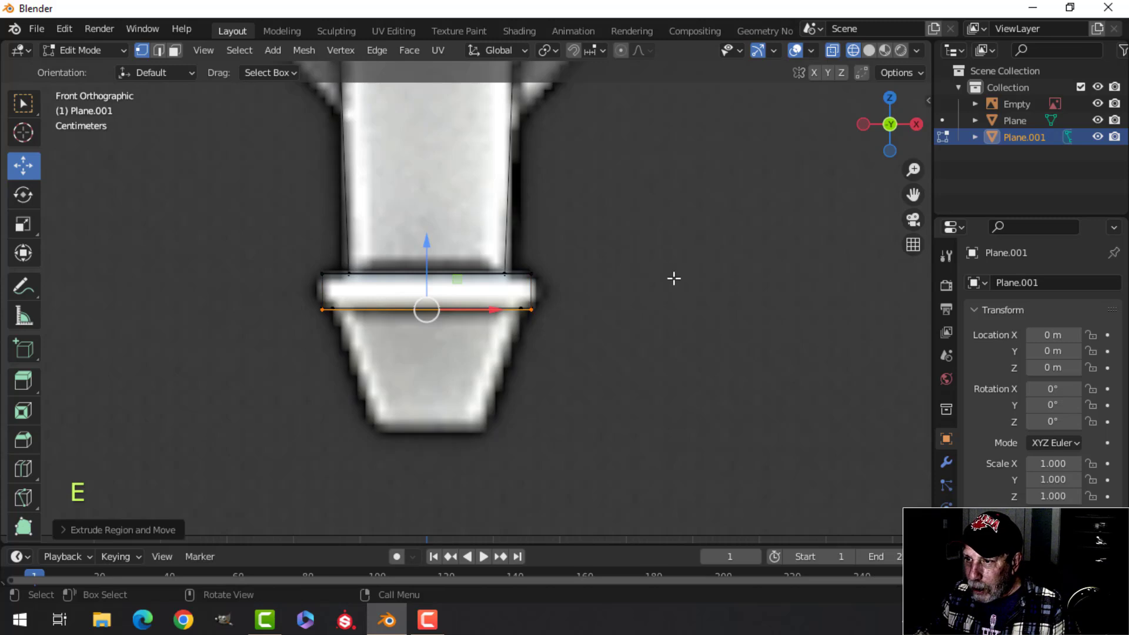
Narrow the lower band's bottom, extrude it down to the foot's end, and scale the end to about 0.58 for the tapered foot.
key(s)
click(600, 277)
key(e)
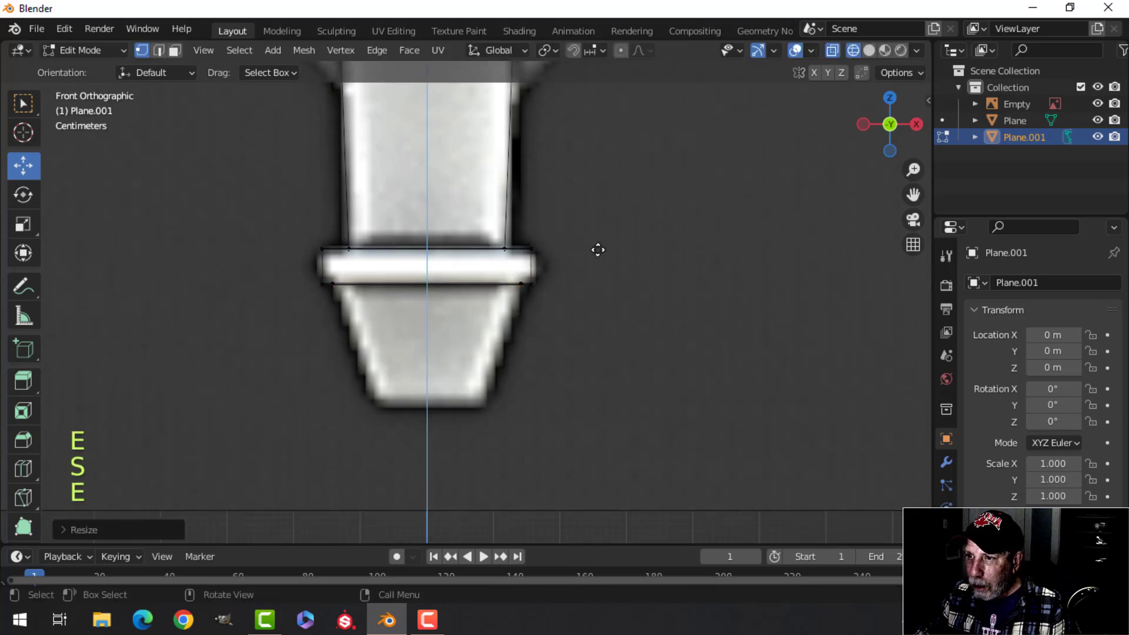
drag(427, 238, 431, 259)
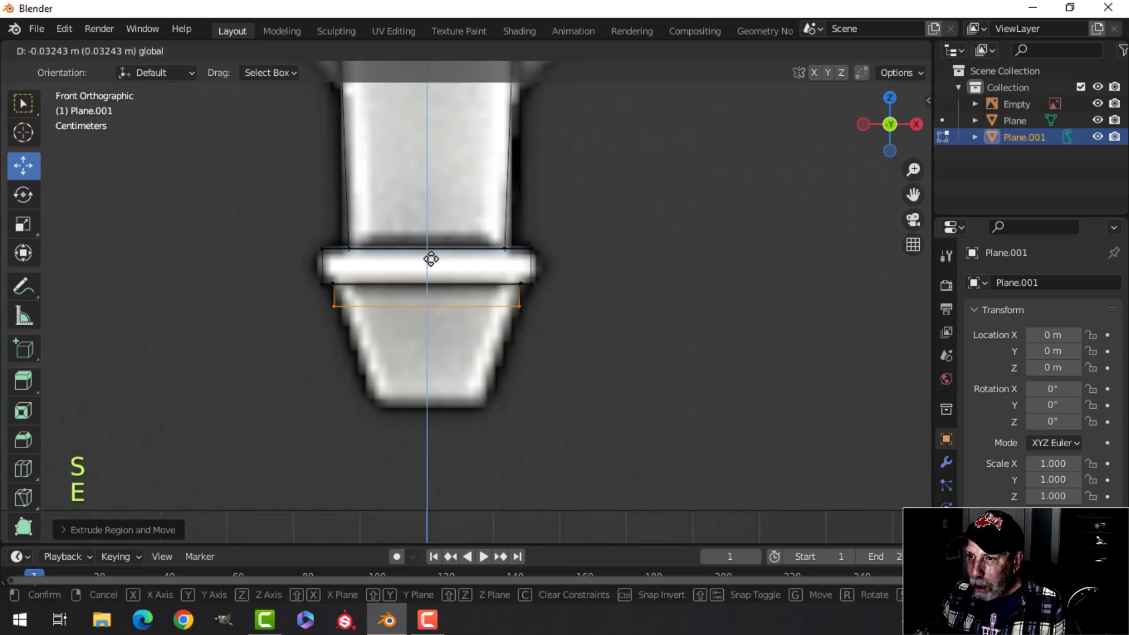
click(429, 351)
key(s)
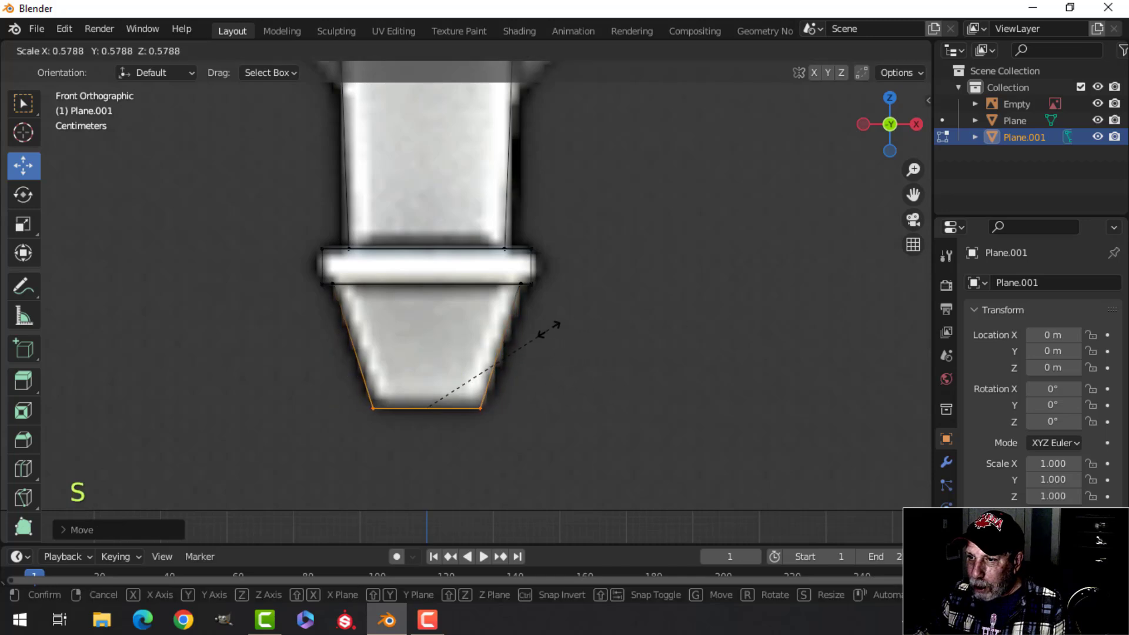
click(542, 327)
Return to solid display, leave Edit Mode, and isolate the finished leg in local view.
key(z)
scroll(669, 294, down, 5)
middle_drag(670, 293, 520, 259)
scroll(449, 270, down, 5)
key(alt+a)
key(Tab)
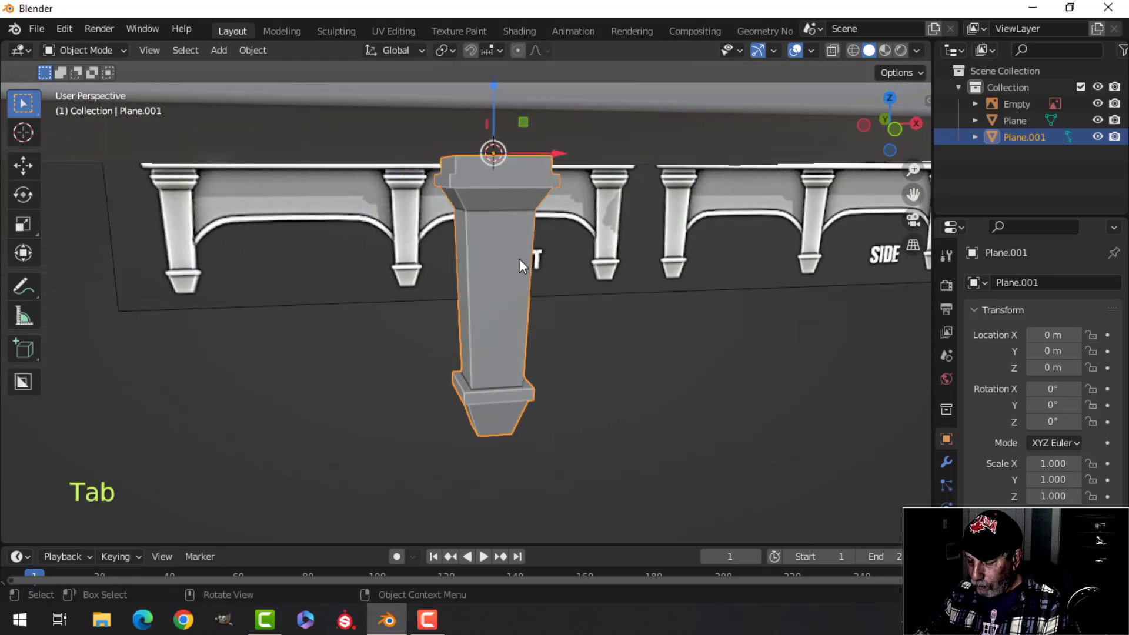
key(KP_Divide)
middle_drag(493, 316, 514, 354)
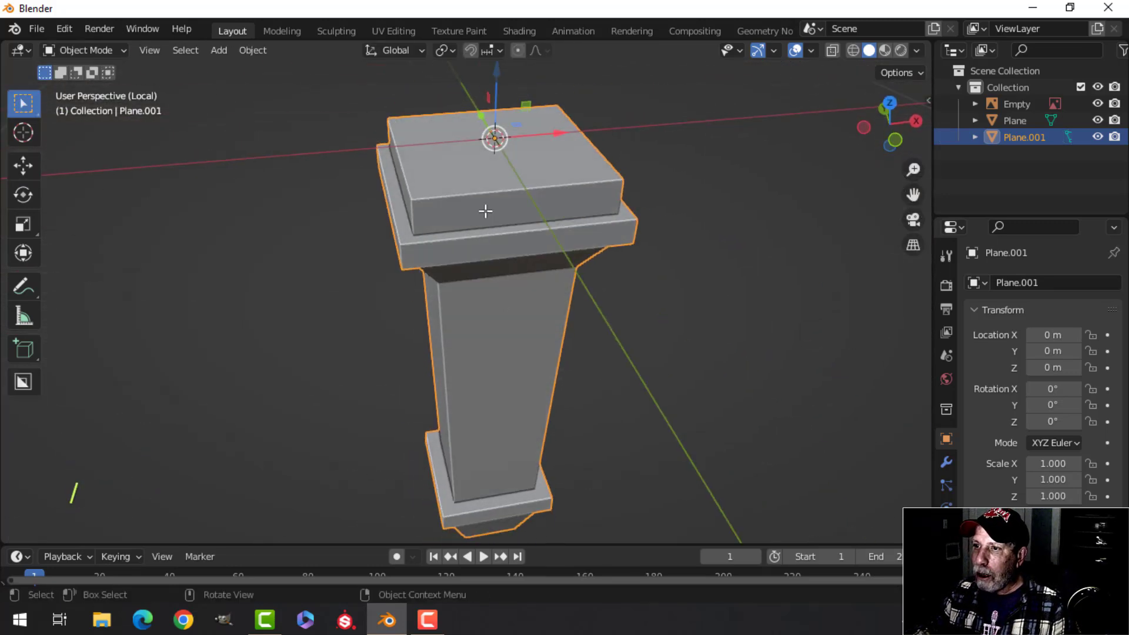
Raise the leg's top face slightly along Z in Edit Mode and delete that face.
key(Tab)
key(alt+a)
key(3)
click(521, 171)
shift+middle_drag(582, 215, 541, 168)
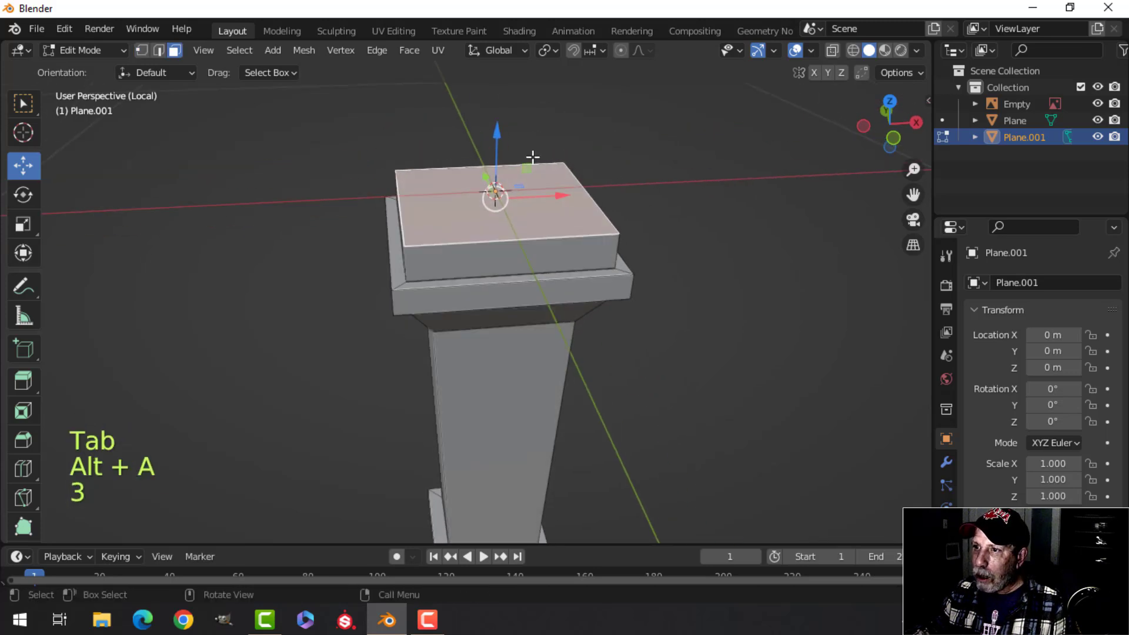
mouse_move(506, 136)
mouse_down()
mouse_move(530, 118)
mouse_move(516, 140)
mouse_up()
key(x)
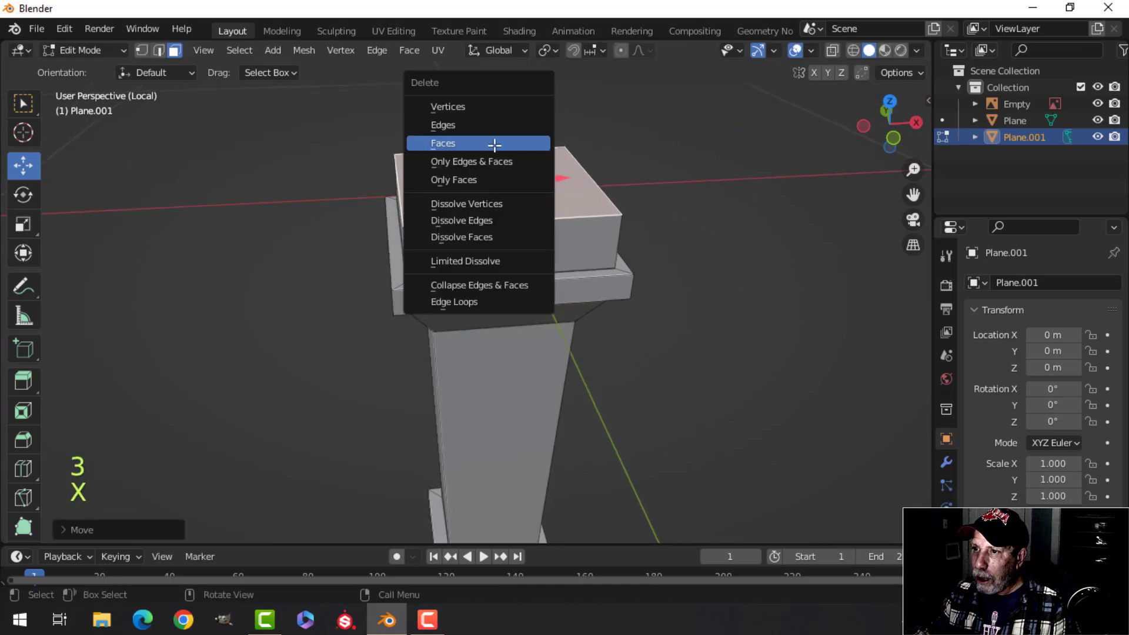
click(492, 142)
Delete the bottom face of the leg's foot.
scroll(548, 322, down, 4)
middle_drag(548, 323, 546, 401)
middle_drag(501, 247, 500, 244)
click(418, 220)
key(x)
click(419, 220)
Bevel the upper and lower outer edge loops of the leg's wide top band.
middle_drag(419, 221, 499, 372)
scroll(549, 268, up, 3)
shift+middle_drag(523, 294, 535, 338)
scroll(539, 320, up, 3)
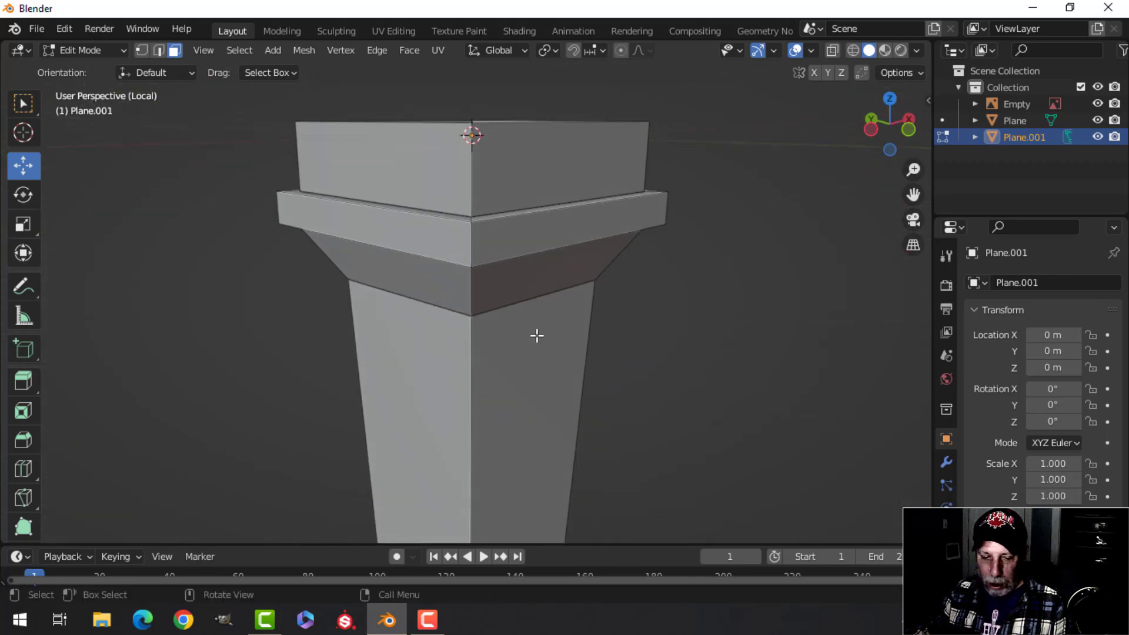
middle_drag(578, 291, 555, 251)
alt+shift+click(517, 112)
middle_drag(536, 156, 606, 229)
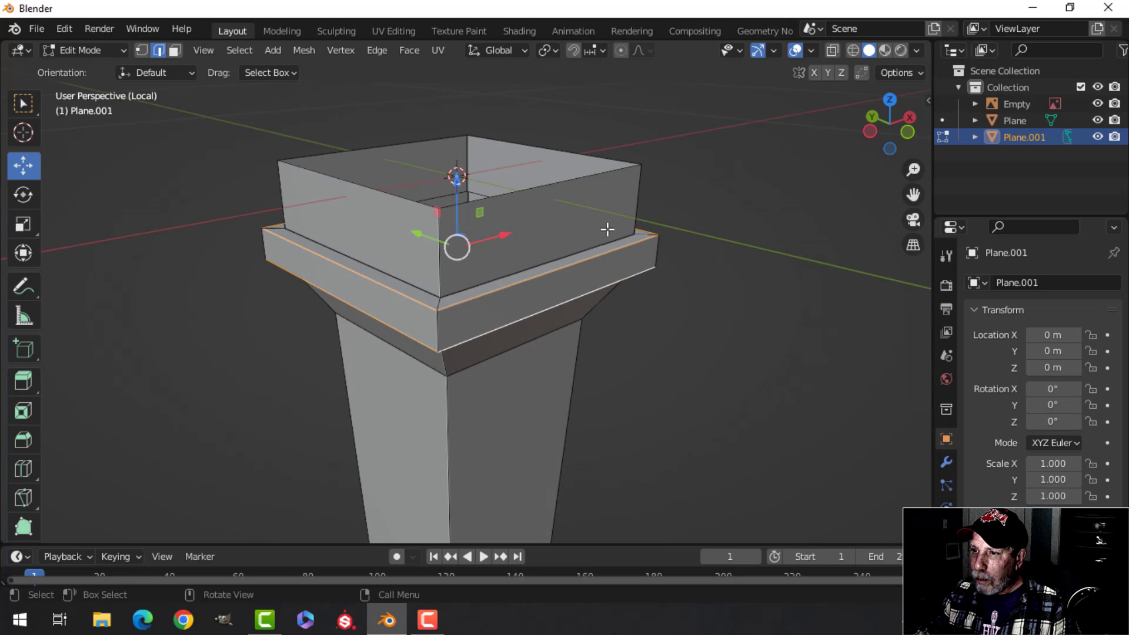
click(747, 242)
Bevel the inner edge loop where the top collar meets the wide band, using two segments.
scroll(623, 286, down, 2)
middle_drag(620, 288, 618, 234)
scroll(615, 234, up, 3)
key(alt+a)
shift+middle_drag(482, 153, 505, 272)
shift+middle_drag(442, 184, 532, 400)
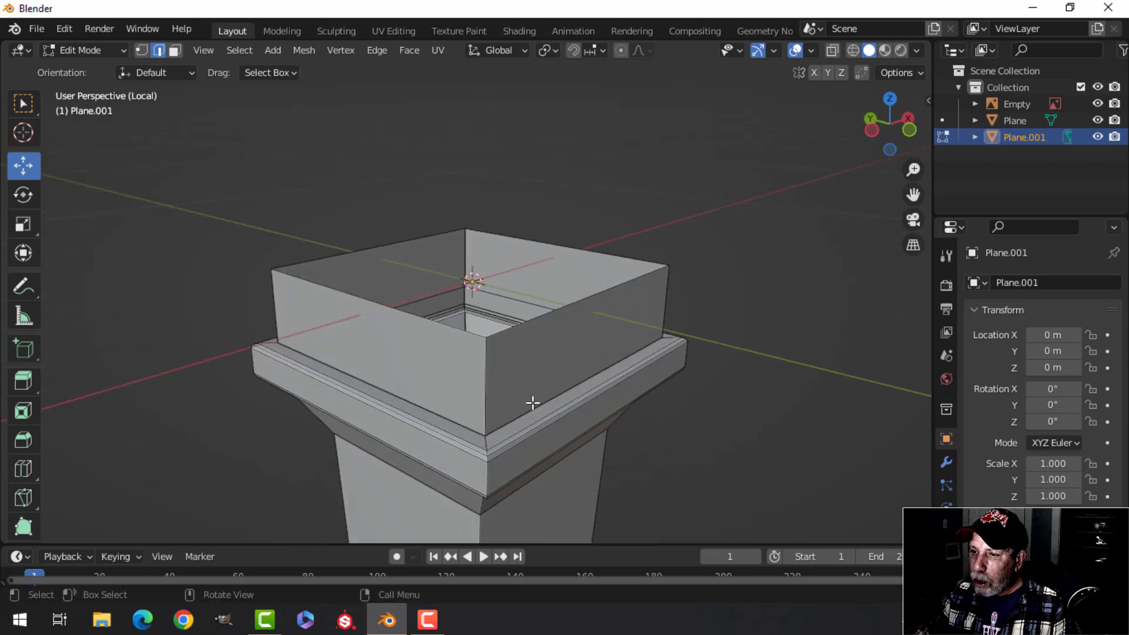
alt+shift+click(521, 418)
scroll(676, 376, up, 5)
key(ctrl+b)
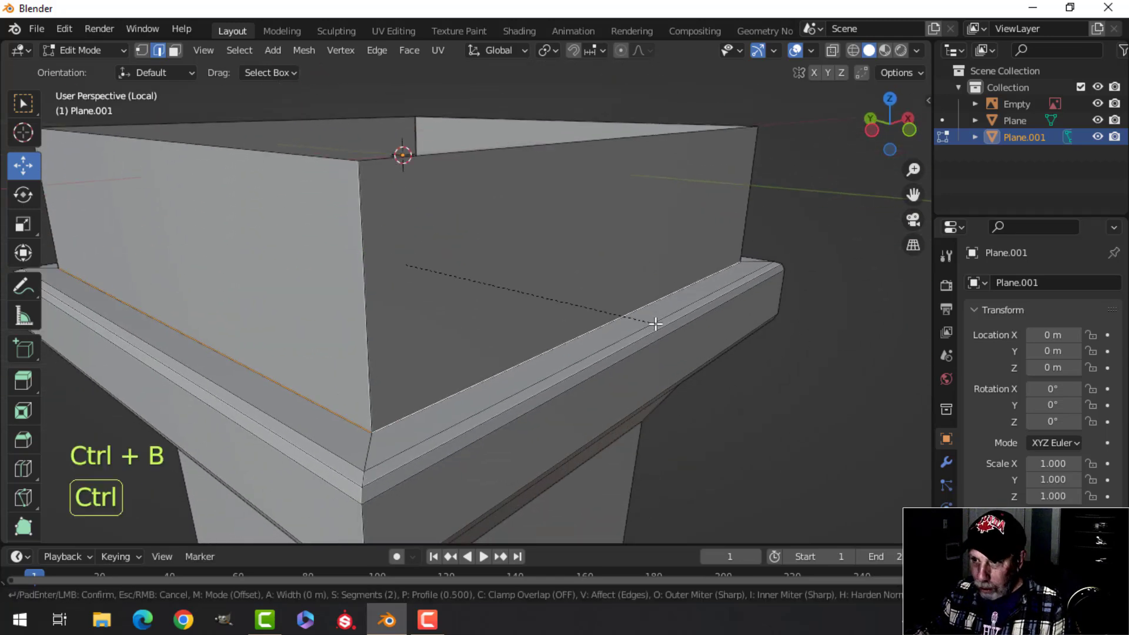
click(699, 337)
Bevel the edge loop where the taper meets the underside of the wide band.
middle_drag(617, 315, 605, 257)
key(alt+a)
shift+middle_drag(477, 162, 547, 299)
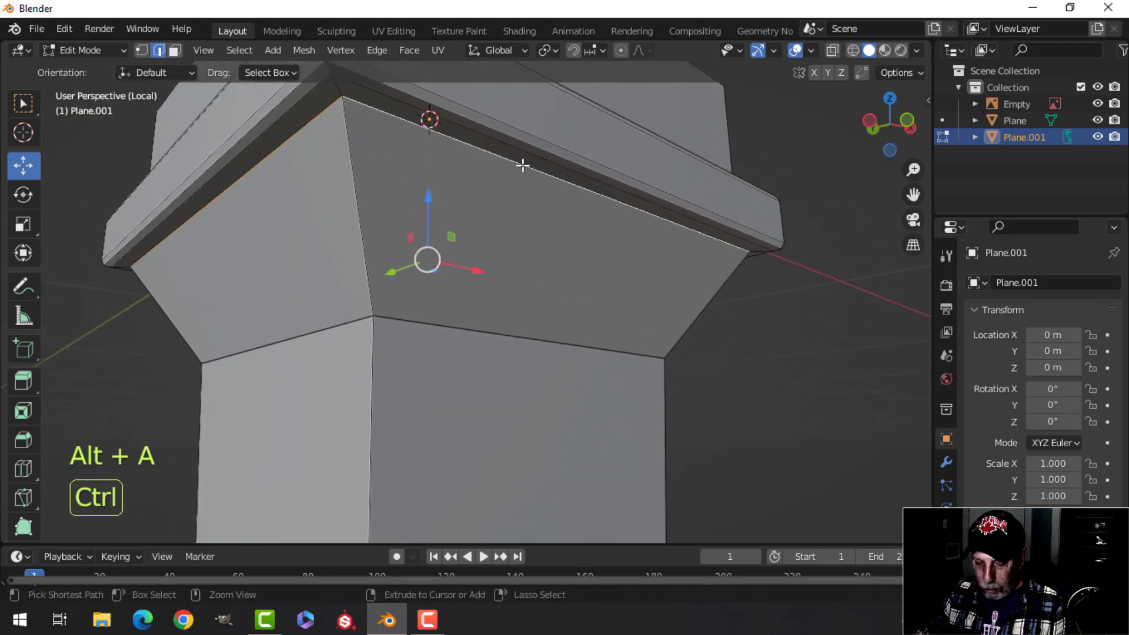
key(ctrl+b)
click(547, 155)
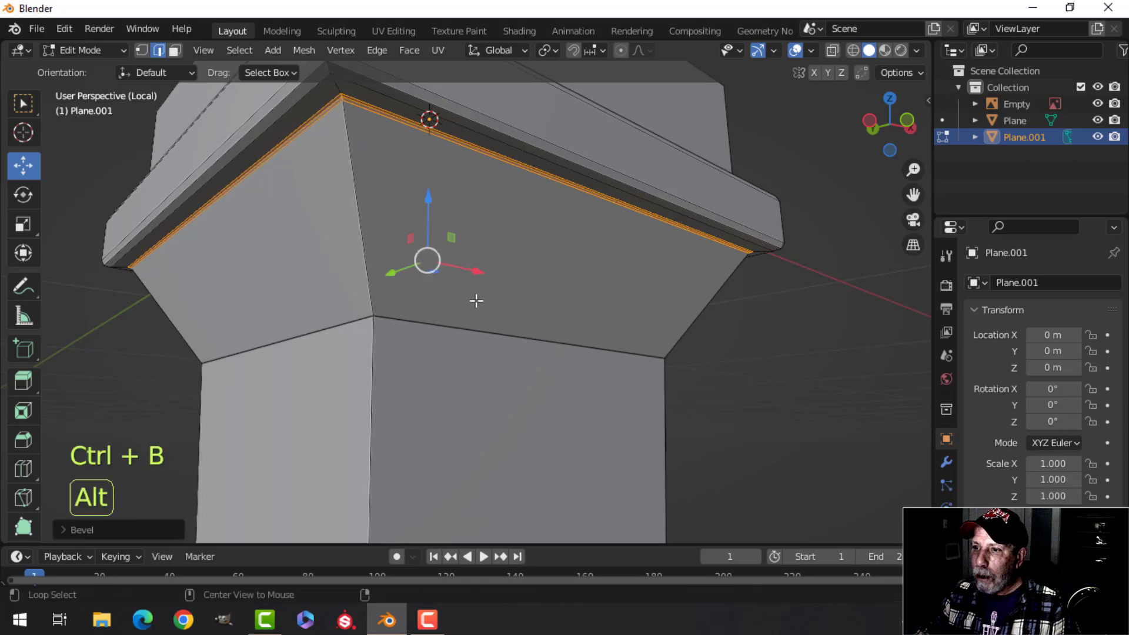
Bevel the edge loop between the taper and the shaft with two segments, about 0.005 m wide.
key(alt+a)
alt+shift+click(416, 321)
key(ctrl+b)
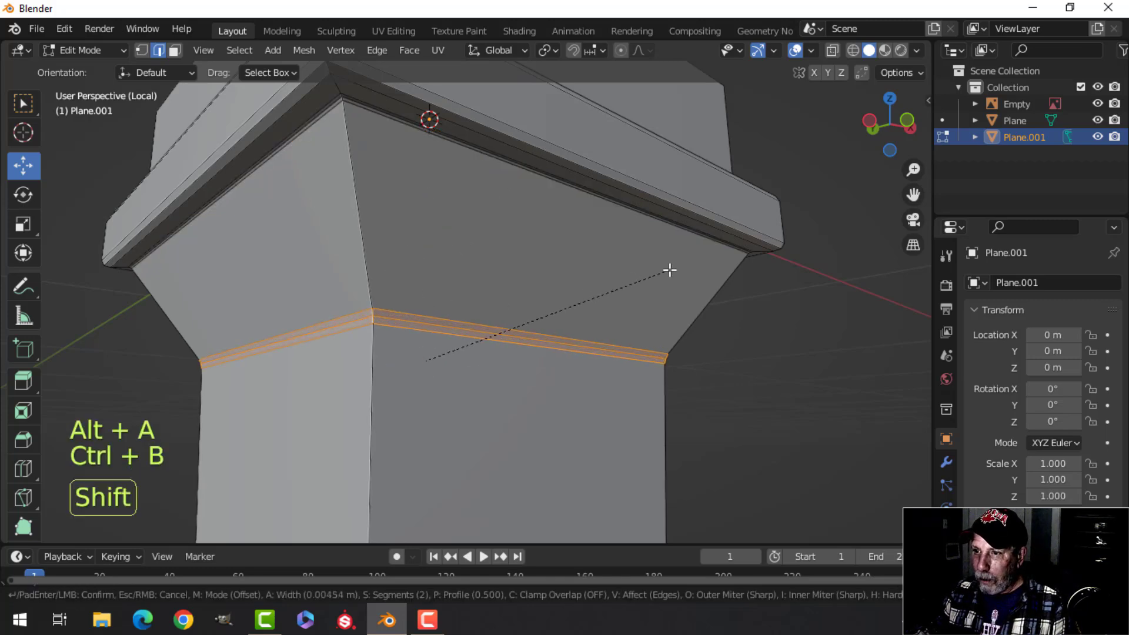
click(669, 270)
scroll(632, 275, down, 5)
scroll(619, 337, down, 4)
shift+middle_drag(567, 423, 538, 360)
scroll(537, 363, up, 4)
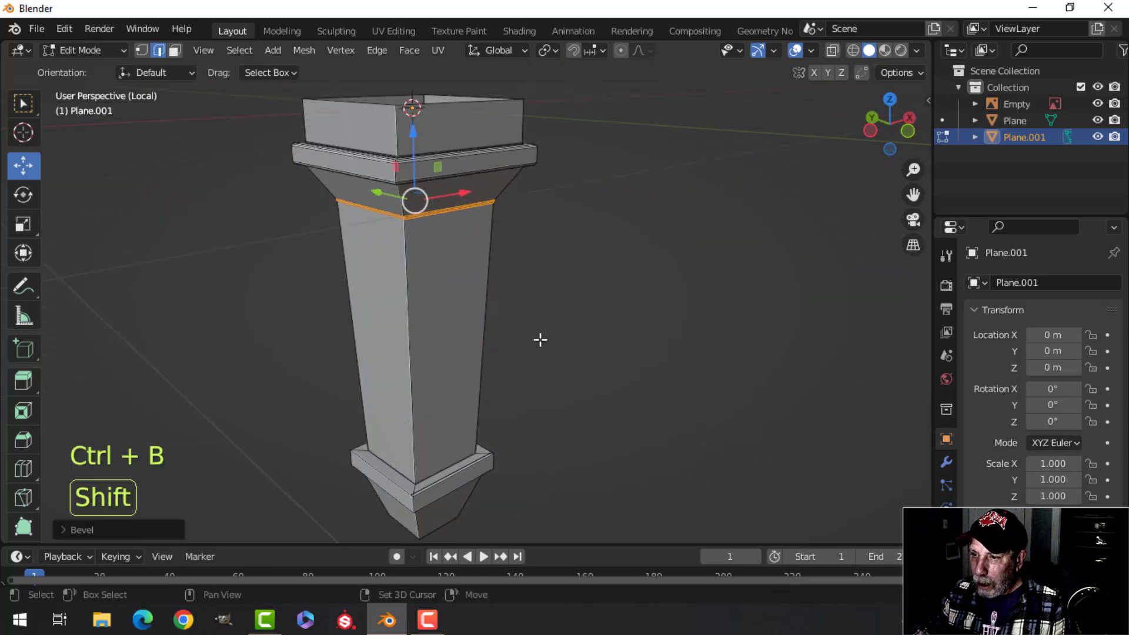
Delete the ring of top faces on the leg's bottom collar around the base of the shaft.
shift+middle_drag(523, 400, 554, 240)
scroll(555, 239, up, 4)
shift+middle_drag(507, 278, 509, 315)
scroll(540, 308, up, 2)
key(a)
mouse_move(605, 302)
middle_down()
mouse_move(587, 321)
mouse_move(605, 296)
middle_up()
key(alt+a)
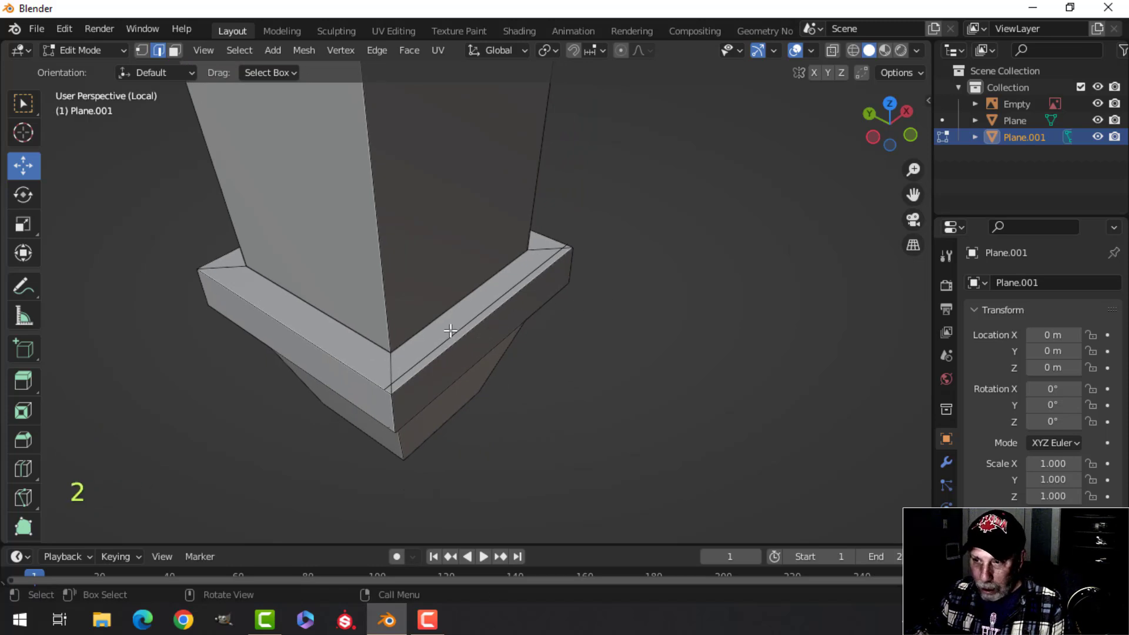
alt+shift+click(396, 363)
key(x)
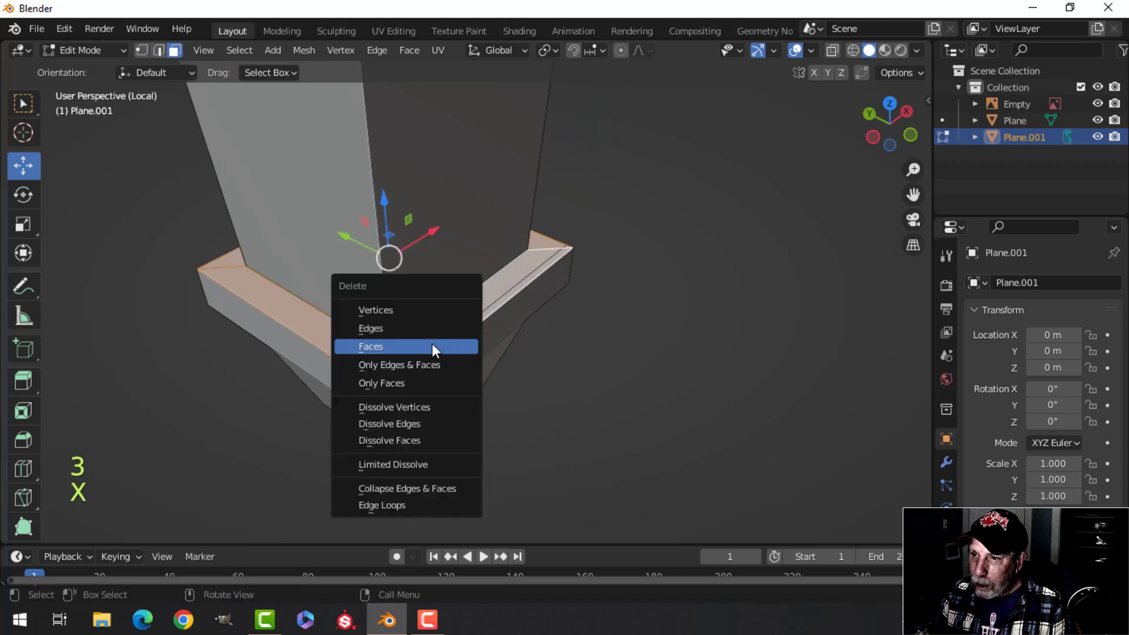
click(432, 344)
Delete the stray leftover edges along the rim of the bottom collar.
middle_drag(534, 320, 594, 297)
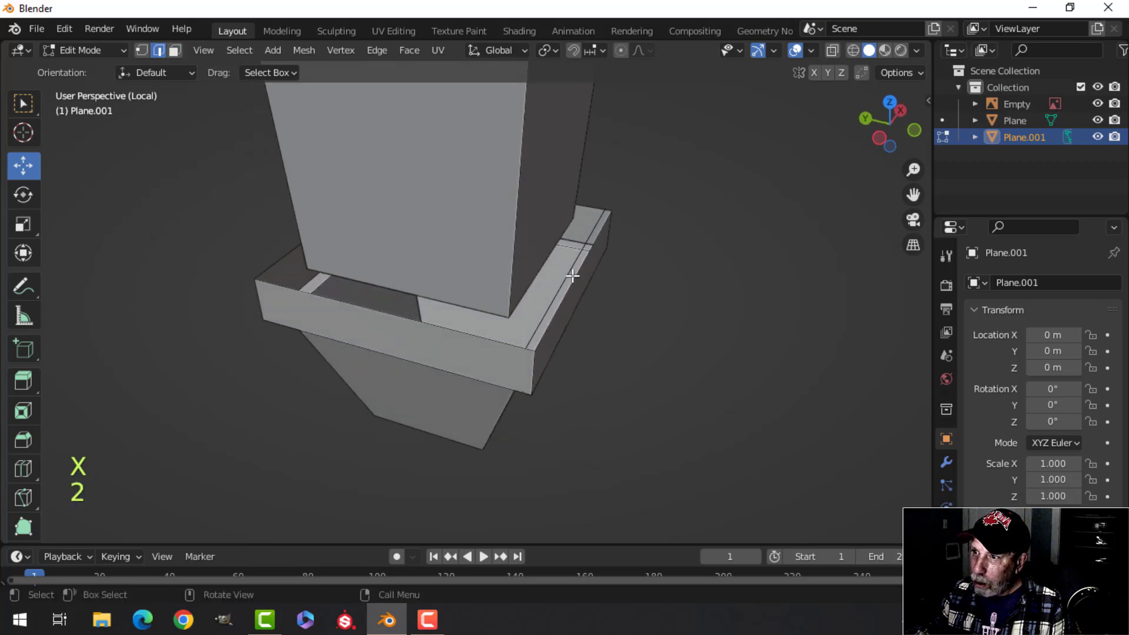
key(x)
click(518, 229)
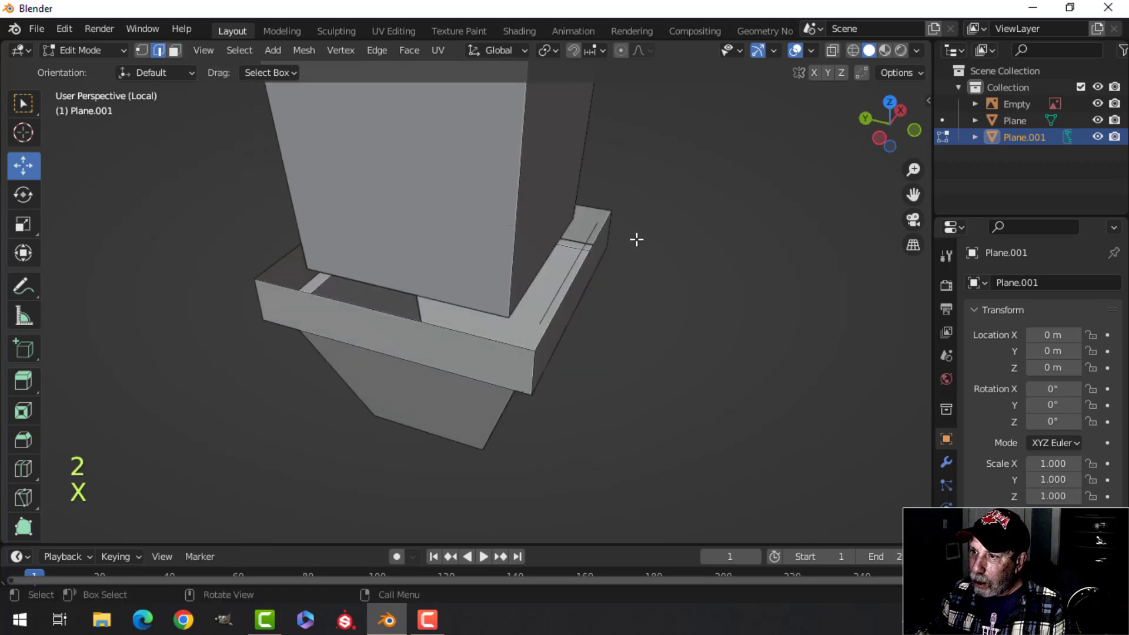
key(x)
click(581, 258)
Bridge the shaft's lower edge loop with the bottom collar's upper outer edge loop to rebuild the collar's top faces.
middle_drag(597, 260, 359, 244)
alt+shift+click(322, 208)
middle_drag(322, 209, 405, 249)
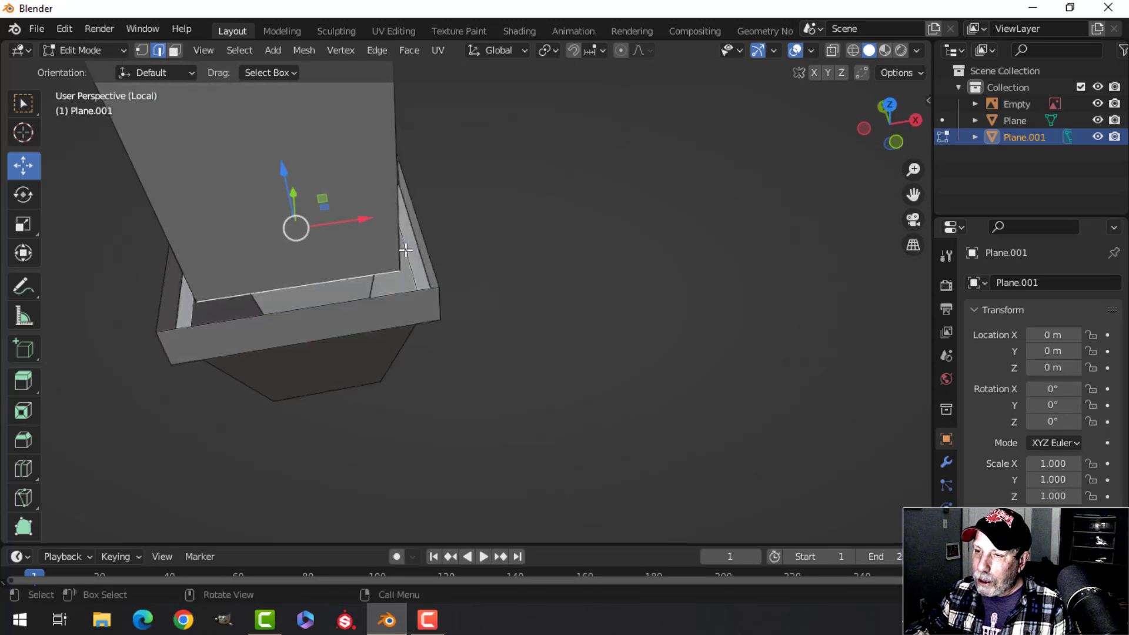
alt+shift+click(401, 297)
middle_drag(400, 297, 476, 252)
key(ctrl+e)
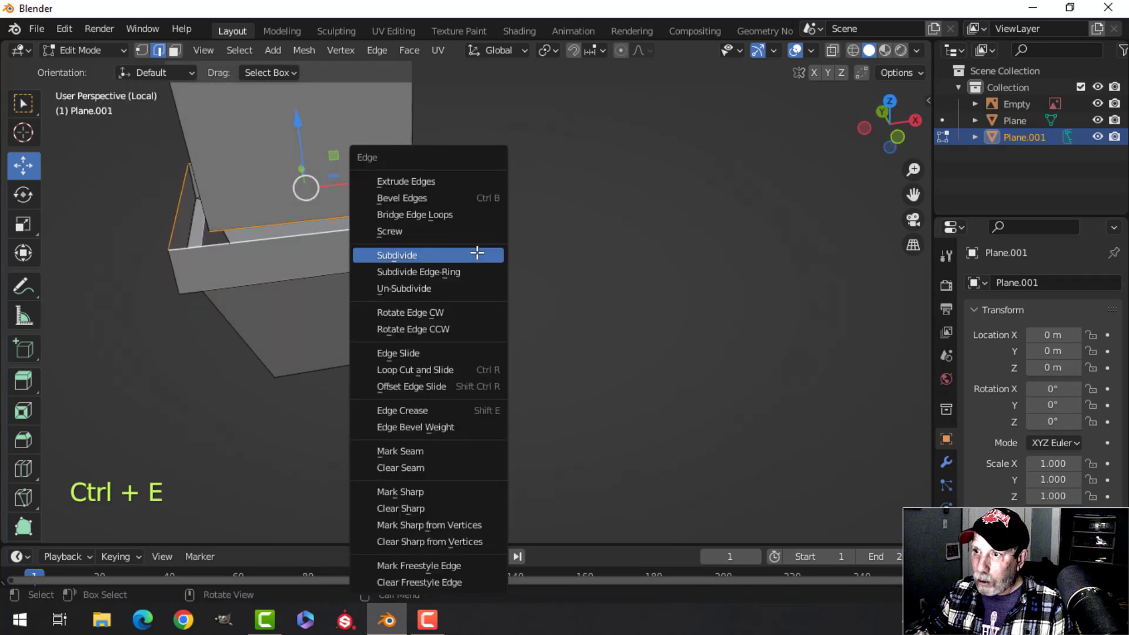
click(434, 215)
middle_drag(445, 216, 491, 348)
Bevel the horizontal edge loops of the leg's bottom collar.
key(alt+a)
scroll(459, 219, up, 1)
key(2)
alt+shift+click(390, 236)
key(ctrl+b)
click(481, 267)
key(alt+a)
scroll(479, 152, up, 3)
key(ctrl+b)
click(533, 270)
scroll(531, 270, down, 3)
Bevel all four vertical corner edge loops of the leg with two segments, about 0.02 m wide.
key(alt+a)
scroll(441, 326, down, 3)
middle_drag(400, 310, 492, 299)
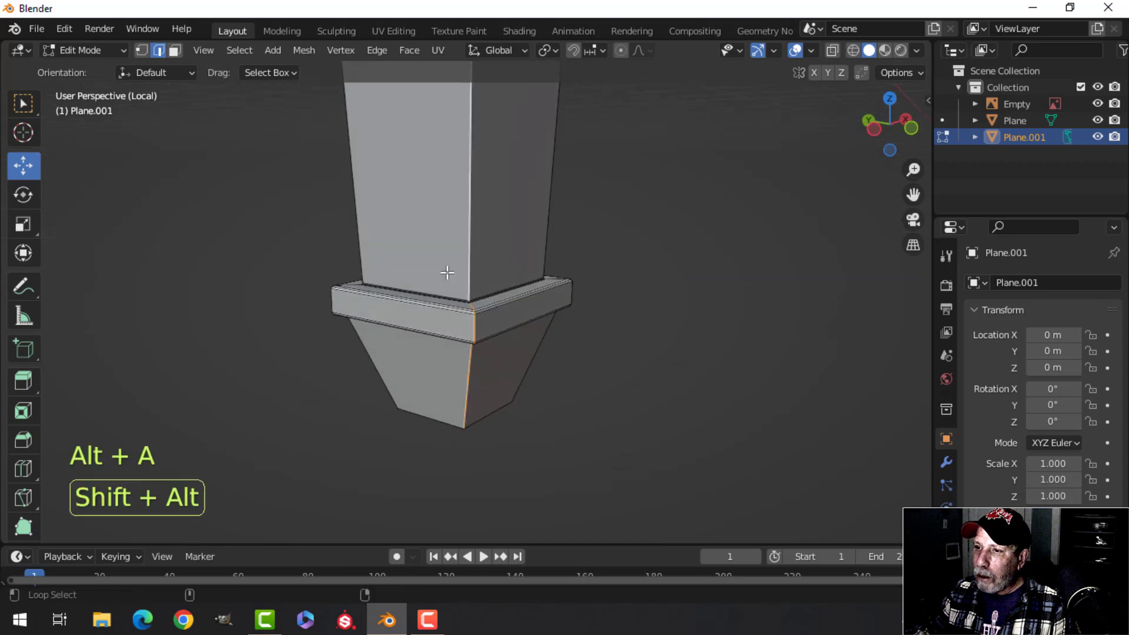
alt+shift+click(360, 201)
middle_drag(594, 250, 394, 273)
alt+shift+click(454, 215)
scroll(561, 257, down, 2)
middle_drag(626, 285, 598, 423)
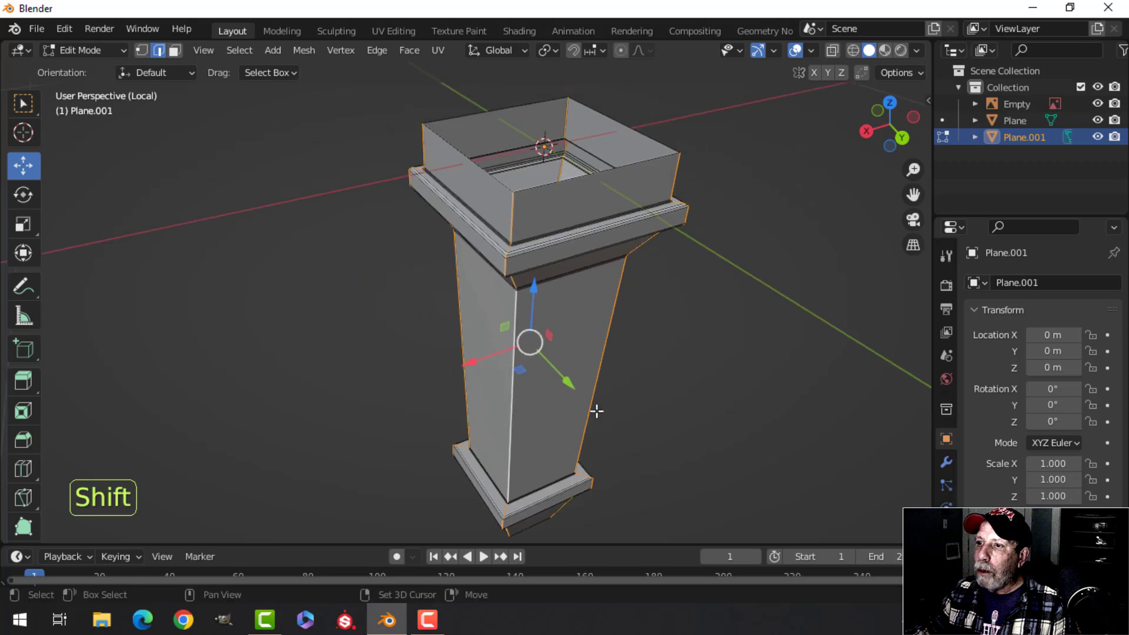
scroll(605, 358, down, 1)
mouse_move(605, 358)
middle_down()
mouse_move(617, 347)
mouse_move(572, 358)
mouse_move(595, 353)
middle_up()
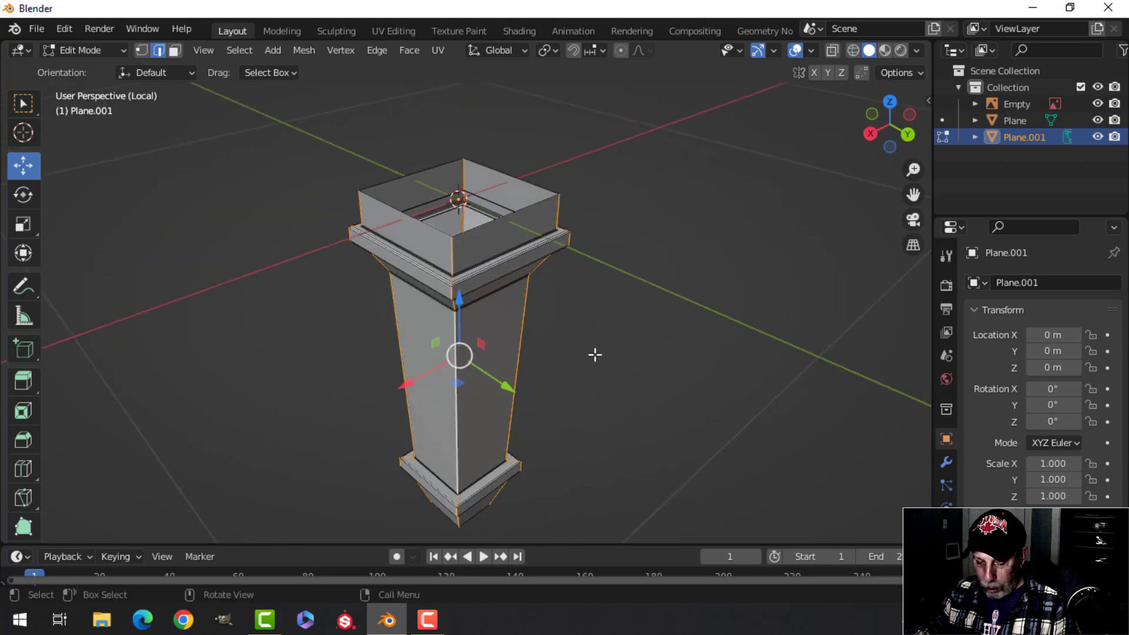
key(ctrl+b)
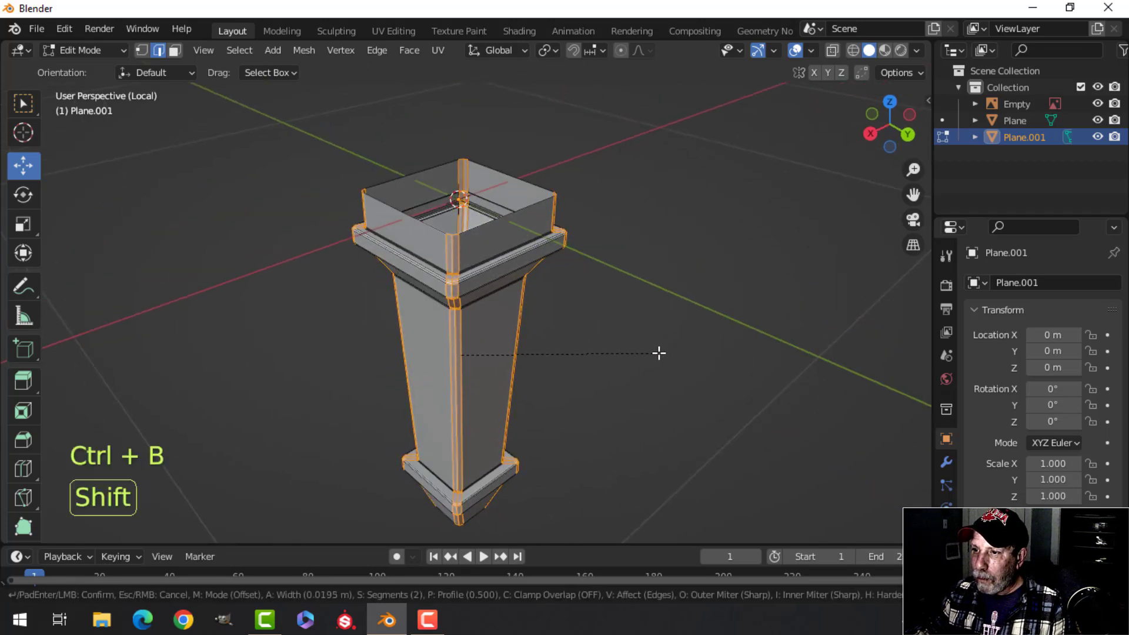
click(670, 353)
Finish mesh editing, bring the other objects back out of local view and shade the leg smooth.
key(Tab)
scroll(612, 351, down, 2)
middle_drag(613, 350, 544, 312)
key(slash)
key(alt+a)
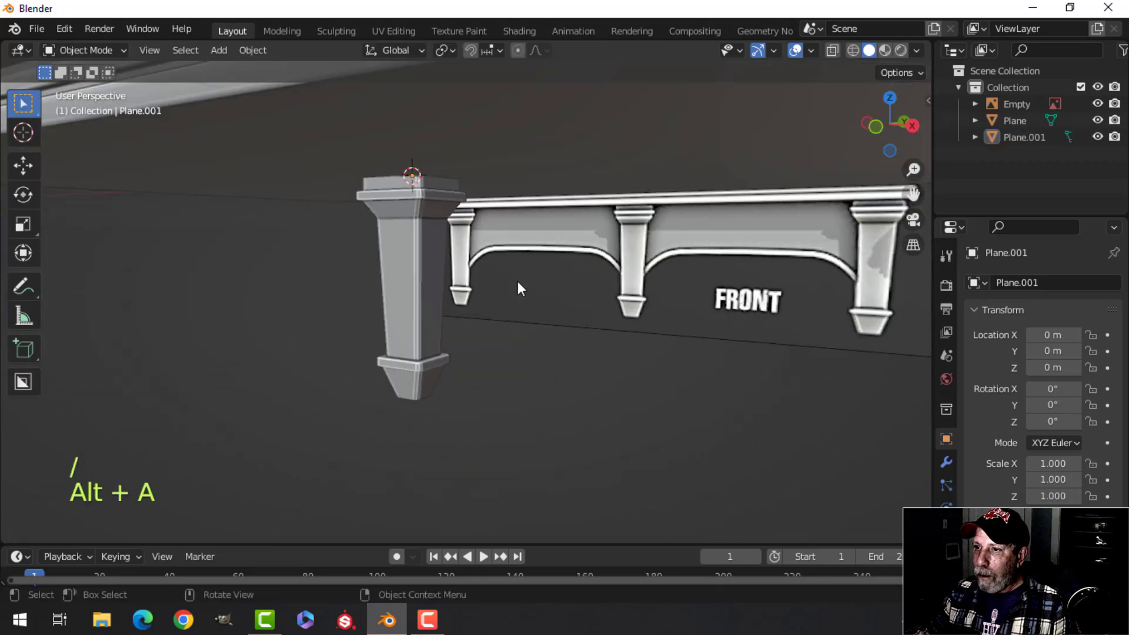
click(419, 222)
right_click(418, 223)
click(418, 223)
key(alt+a)
Recalculate the normals of the whole leg mesh and merge its vertices by distance.
middle_drag(539, 270, 608, 263)
scroll(608, 262, up, 3)
key(Tab)
key(a)
key(alt+n)
click(658, 244)
key(m)
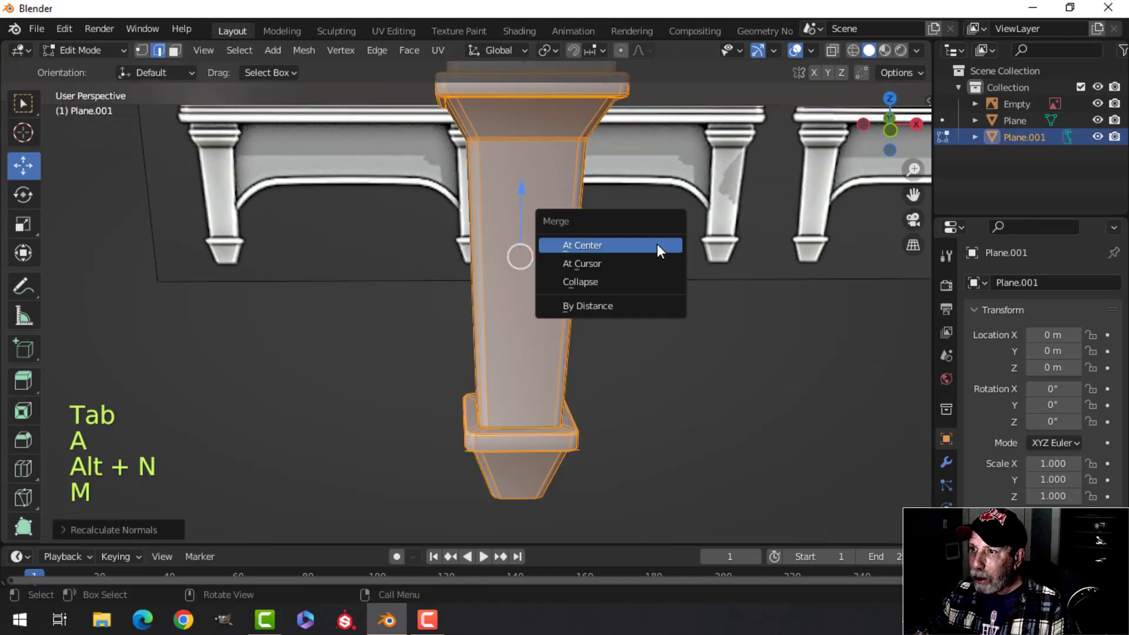
click(627, 304)
key(alt+a)
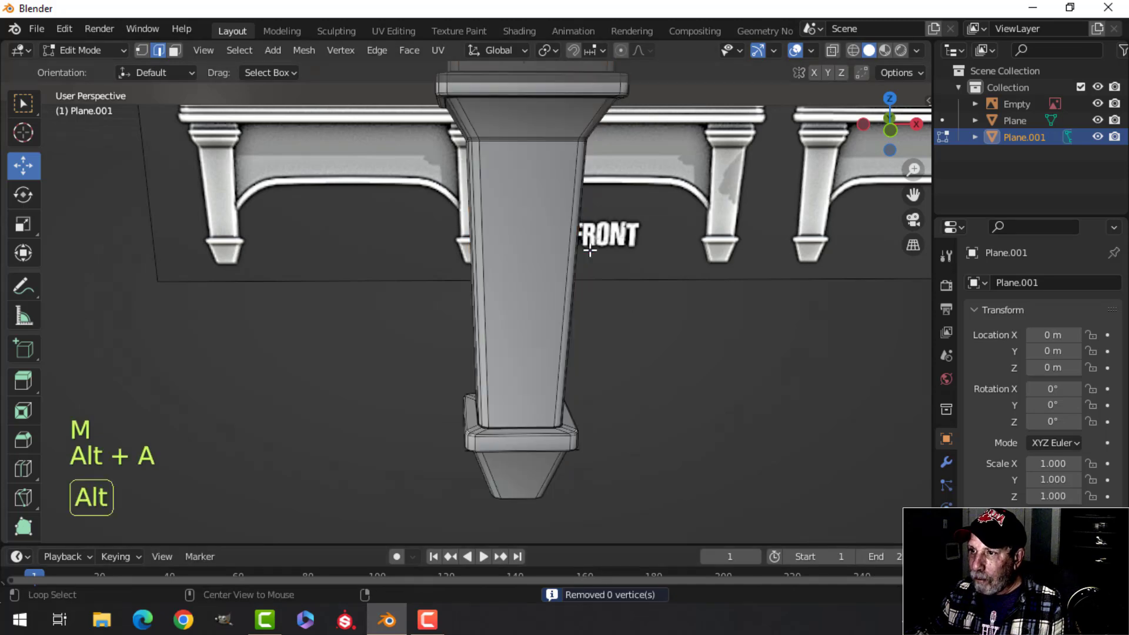
Move the whole leg mesh along Y to the front edge of the base moulding, keeping it centred in X.
scroll(630, 246, down, 4)
middle_drag(630, 247, 521, 214)
key(a)
middle_drag(602, 229, 645, 267)
drag(591, 269, 447, 268)
shift+middle_drag(565, 282, 700, 272)
drag(624, 276, 559, 245)
middle_drag(559, 245, 736, 266)
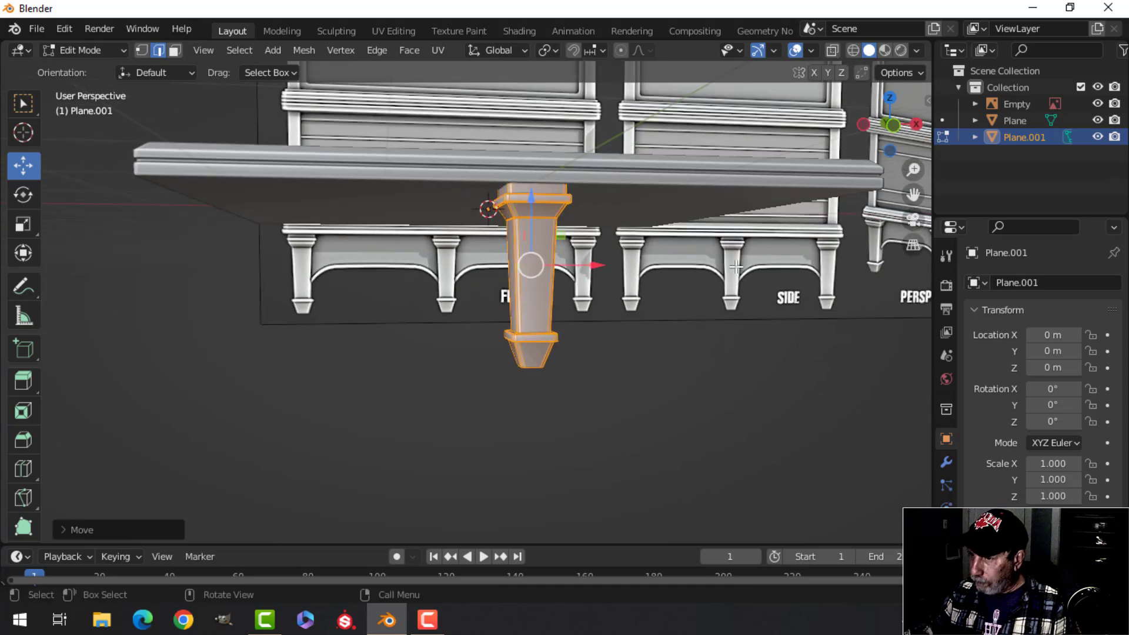
Duplicate the centre leg and move the copy about -2.18 m along X onto the reference's left front leg.
key(KP_1)
mouse_move(681, 313)
shift+middle_down()
mouse_move(663, 297)
mouse_move(695, 309)
shift+middle_up()
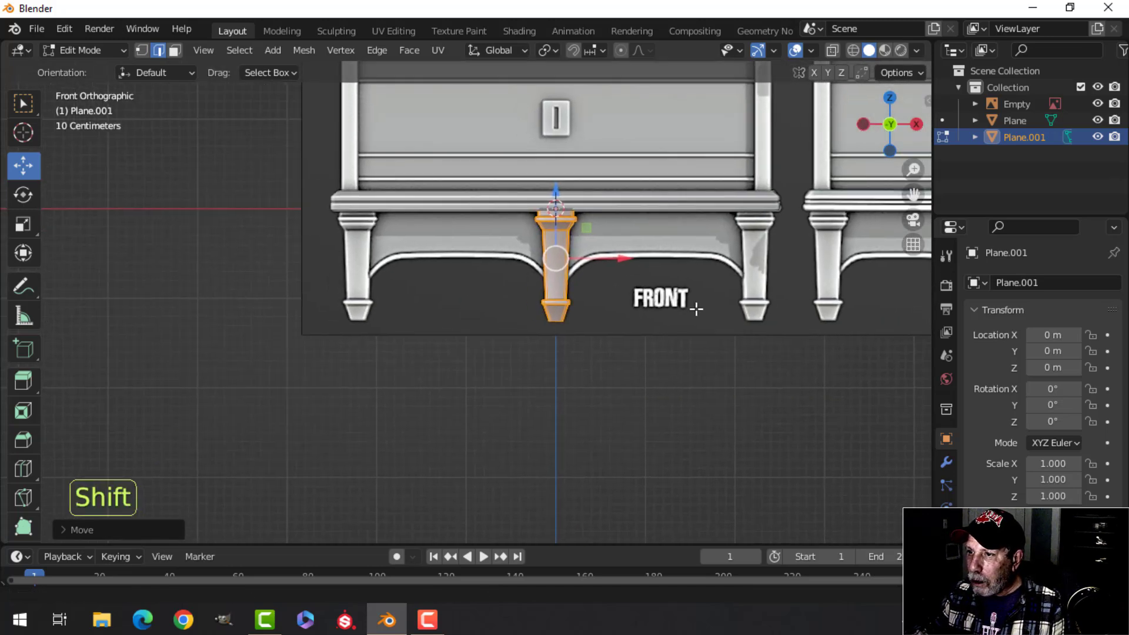
key(shift+d)
drag(621, 259, 415, 299)
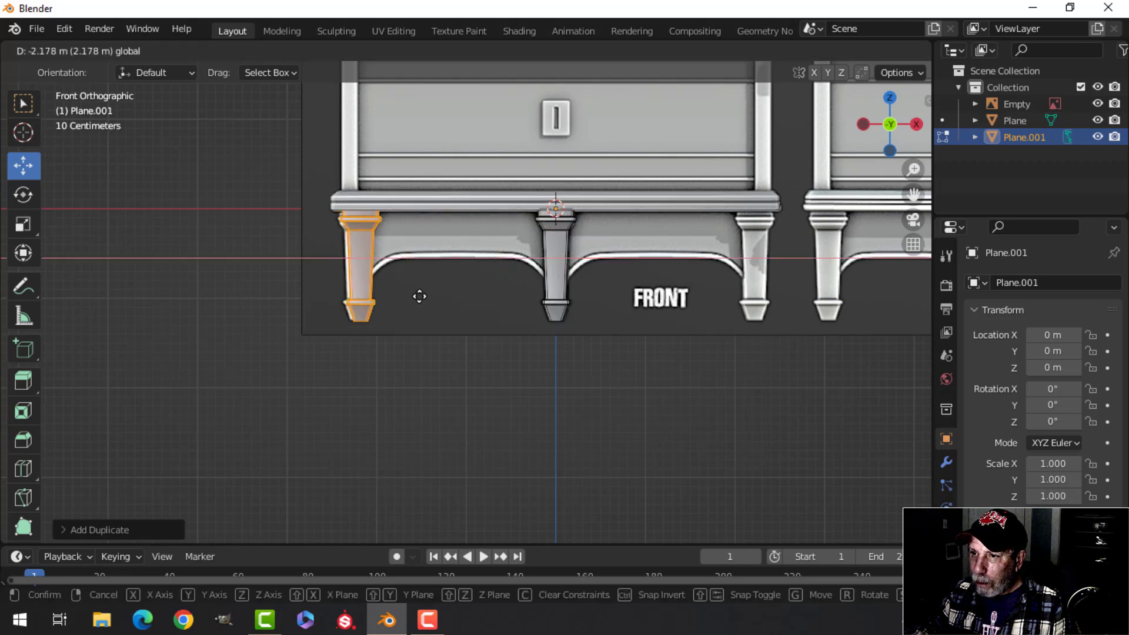
drag(416, 295, 417, 295)
Mark a seam along one vertical corner edge loop of the duplicated leg.
middle_drag(458, 281, 487, 289)
scroll(523, 292, up, 5)
key(alt+a)
scroll(476, 285, up, 2)
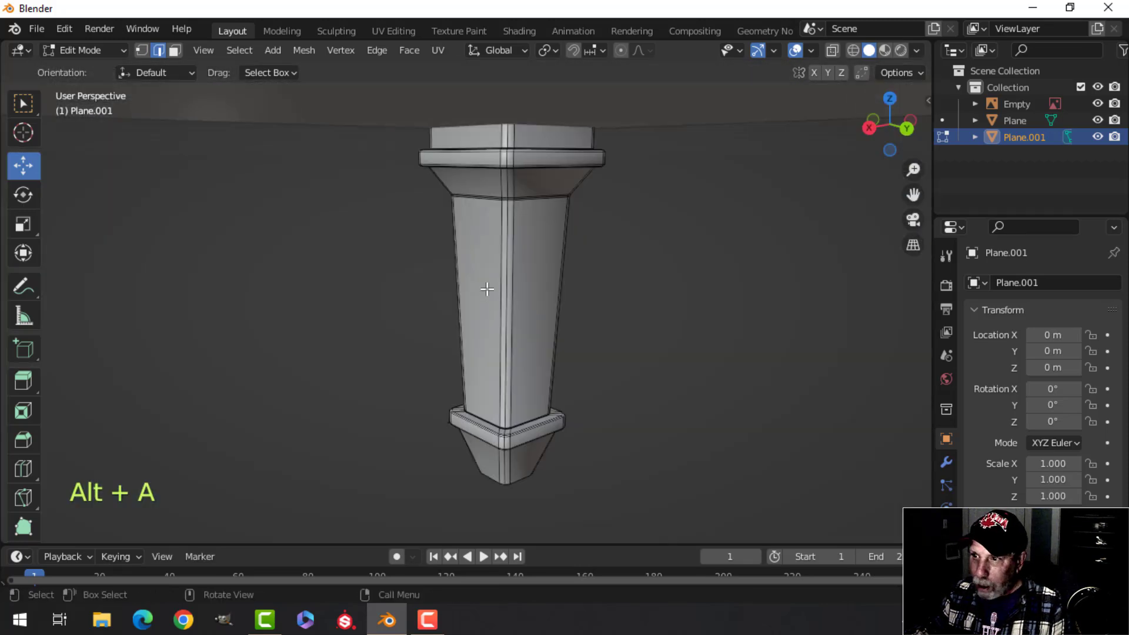
alt+shift+click(509, 229)
key(ctrl+e)
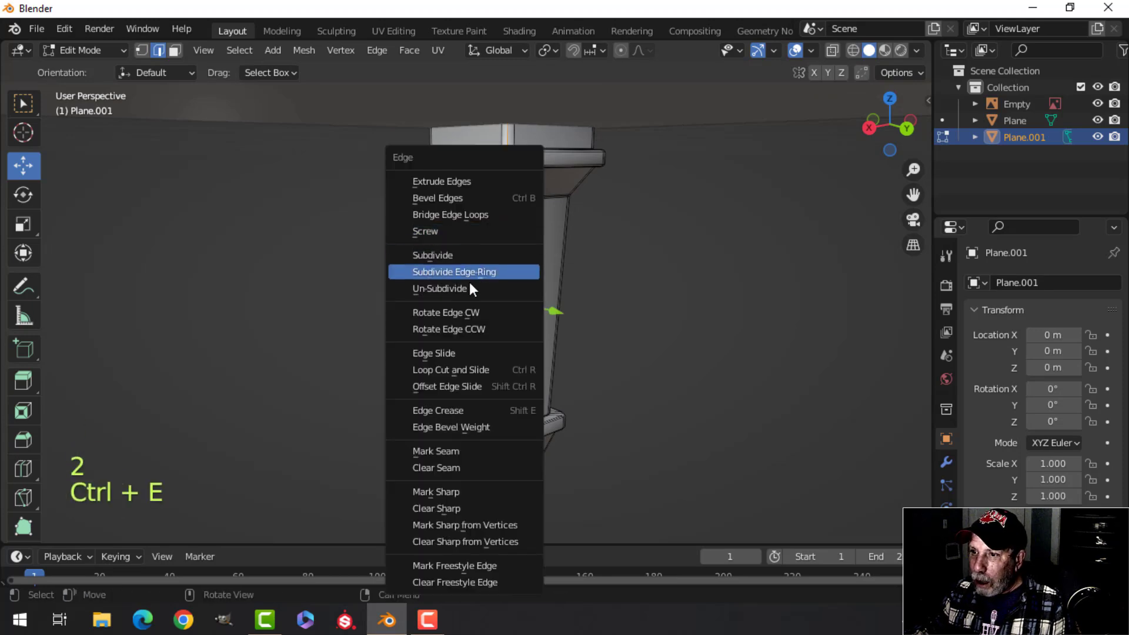
click(466, 451)
Select the entire duplicated leg and remove the mesh's existing UV map in the UV Editing workspace.
scroll(523, 314, down, 3)
middle_drag(688, 293, 522, 237)
key(a)
key(alt+a)
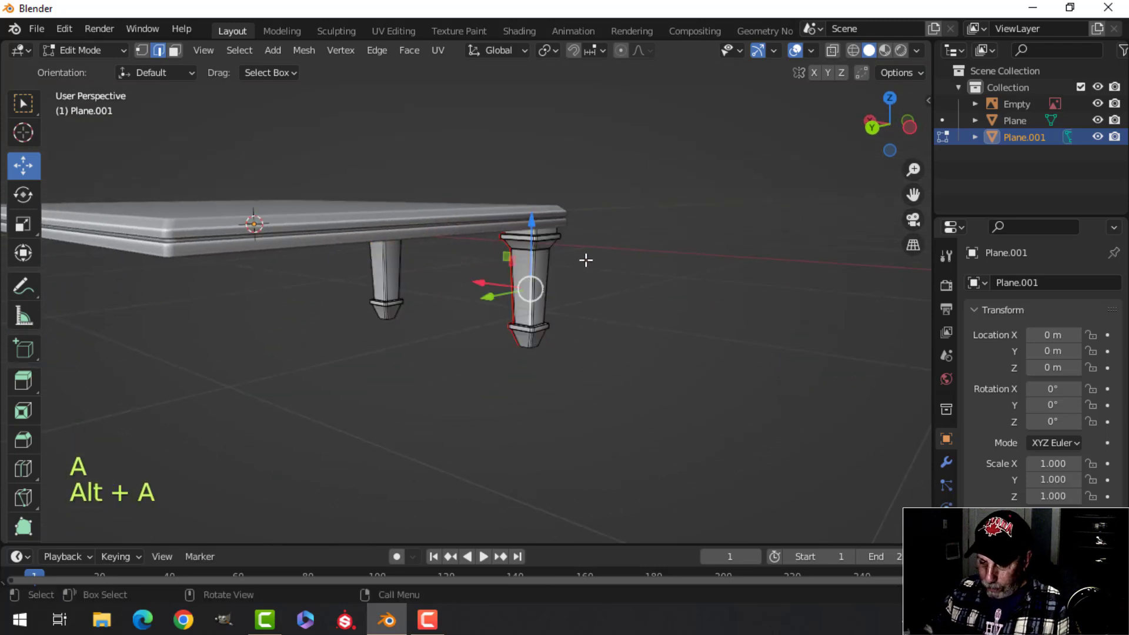
key(ctrl+l)
click(393, 32)
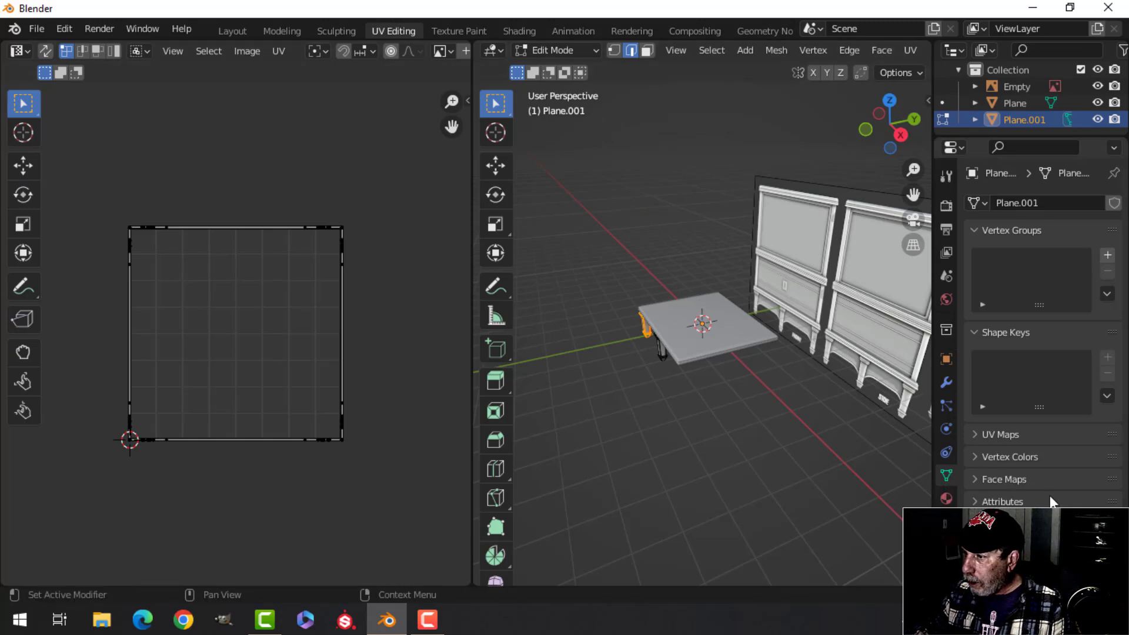
scroll(1041, 488, down, 3)
click(999, 373)
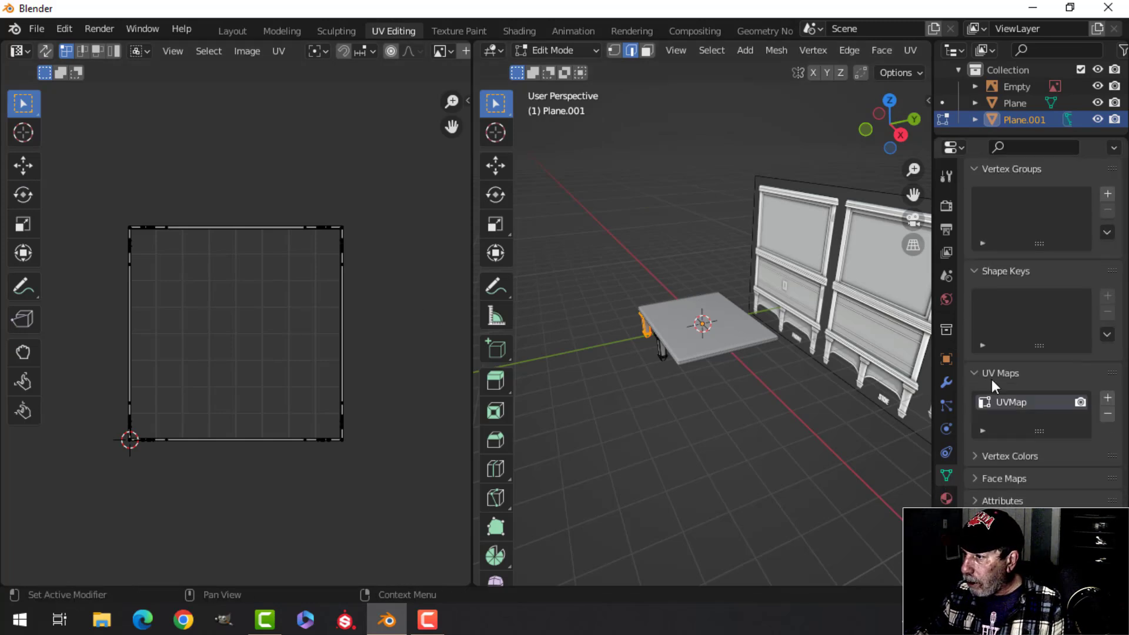
click(1108, 414)
Unwrap the selected corner leg into a new UV layout and check the resulting islands.
scroll(647, 370, up, 3)
key(u)
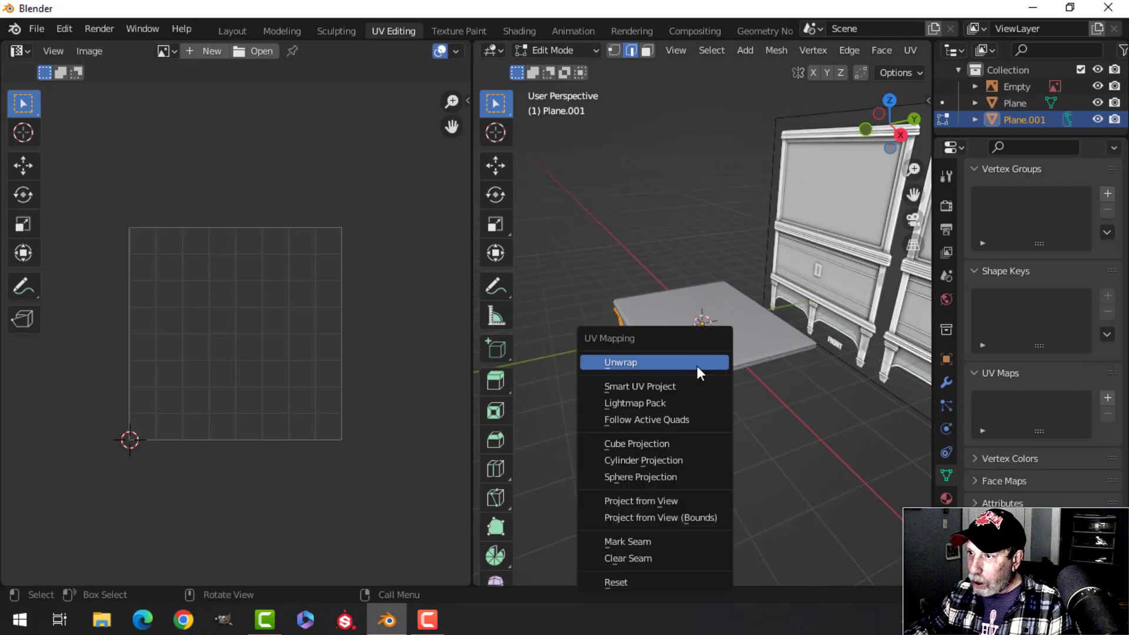
click(661, 362)
scroll(312, 360, up, 1)
scroll(310, 352, down, 2)
middle_drag(570, 352, 676, 285)
scroll(624, 330, up, 3)
scroll(720, 295, up, 2)
scroll(246, 379, up, 3)
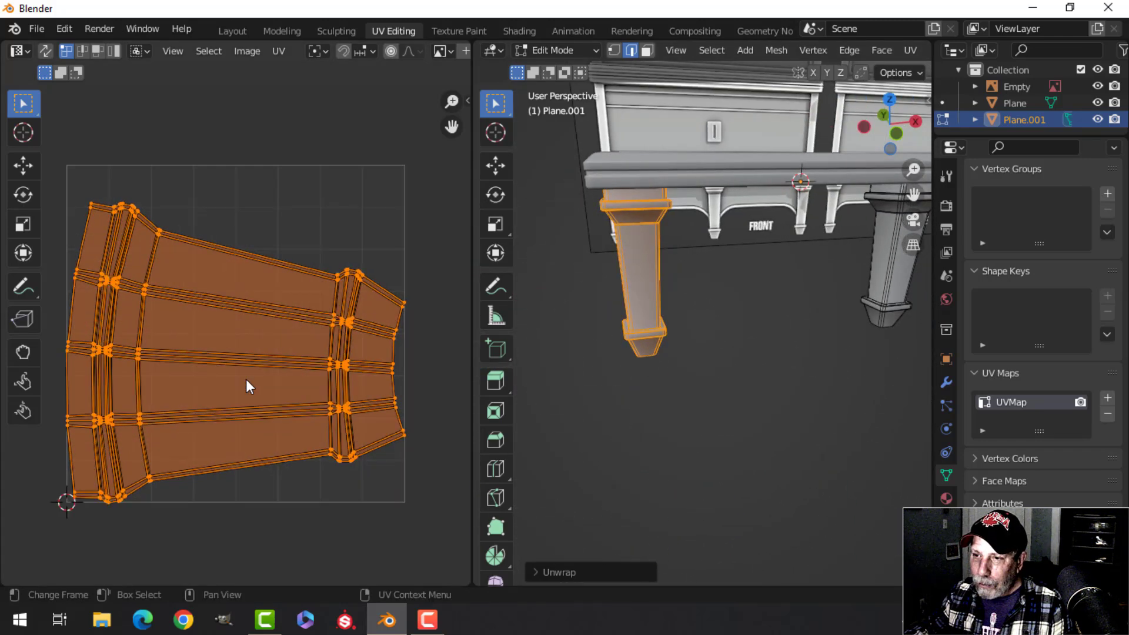
scroll(246, 379, down, 3)
middle_drag(524, 351, 594, 342)
Return to the Layout workspace and mark a seam along a vertical corner edge loop of the centre leg.
click(234, 31)
middle_drag(556, 241, 333, 262)
key(Tab)
key(a)
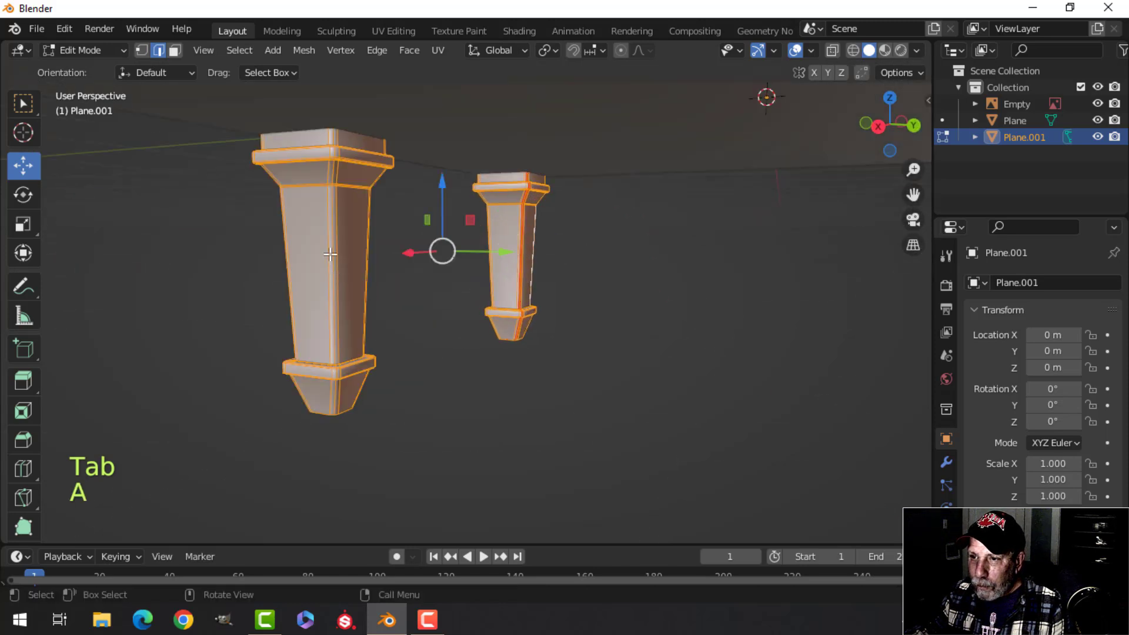
key(alt+a)
alt+shift+click(330, 234)
key(ctrl+e)
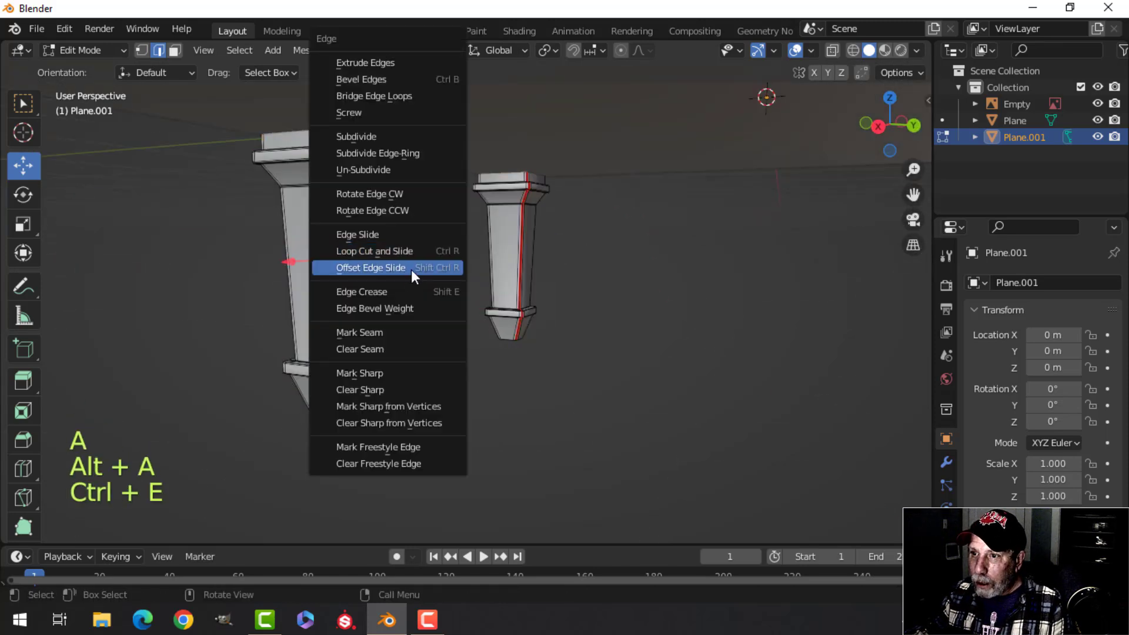
click(391, 331)
Separate the linked geometry of the corner leg into its own object.
middle_drag(391, 330, 608, 305)
key(KP_1)
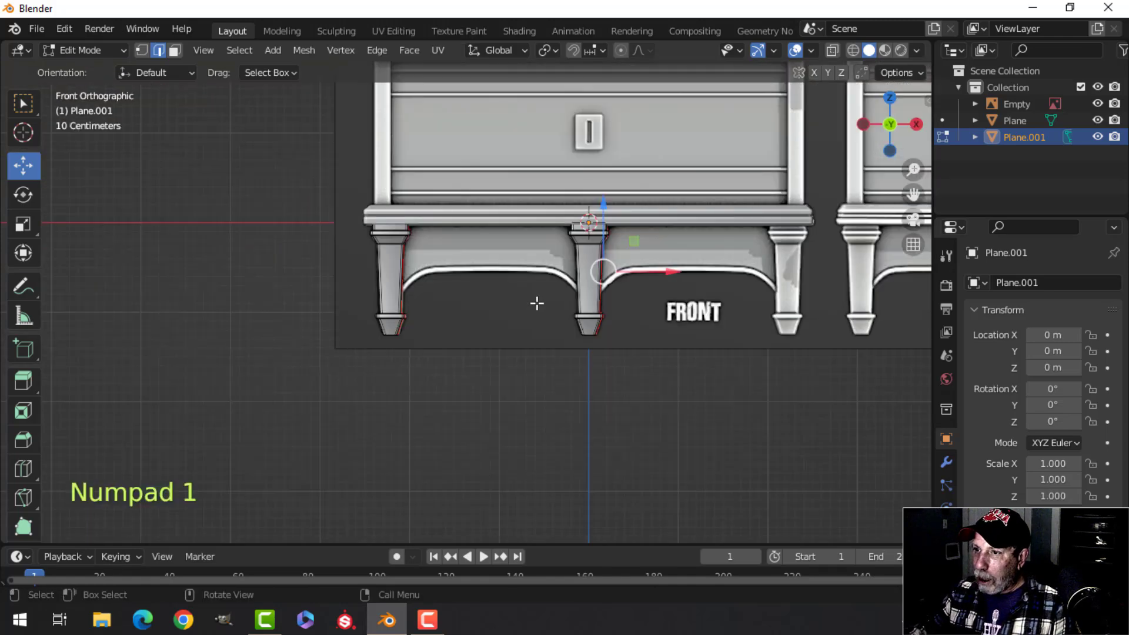
key(ctrl+l)
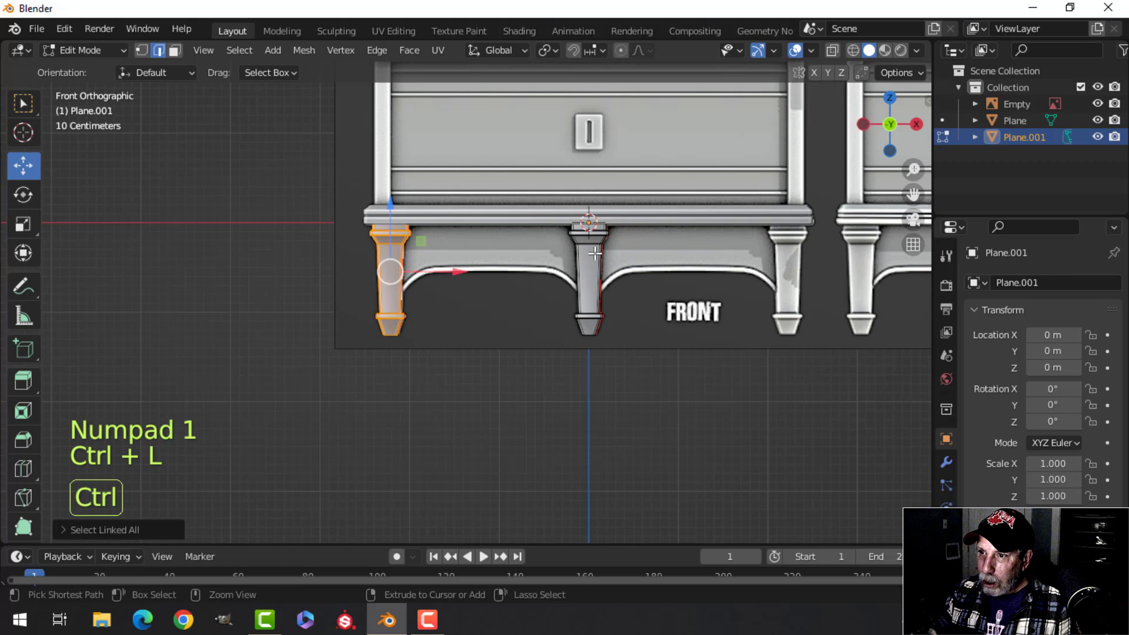
key(p)
click(595, 253)
key(Tab)
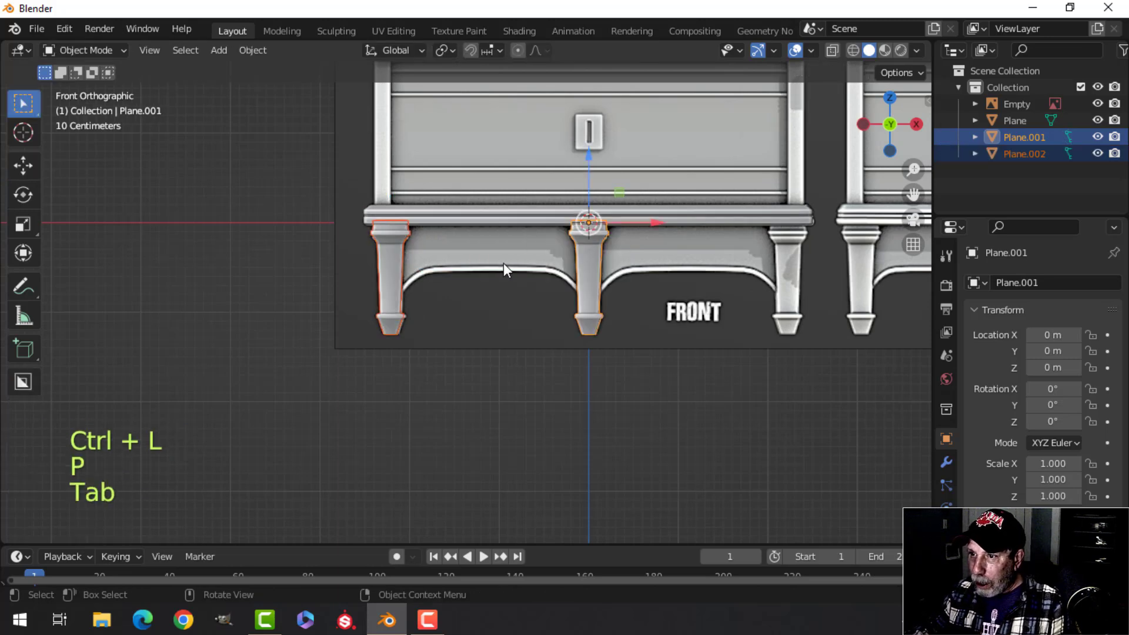
Add a Mirror modifier on the X axis to the corner leg and apply it.
key(alt+a)
click(397, 262)
shift+middle_drag(713, 280, 658, 282)
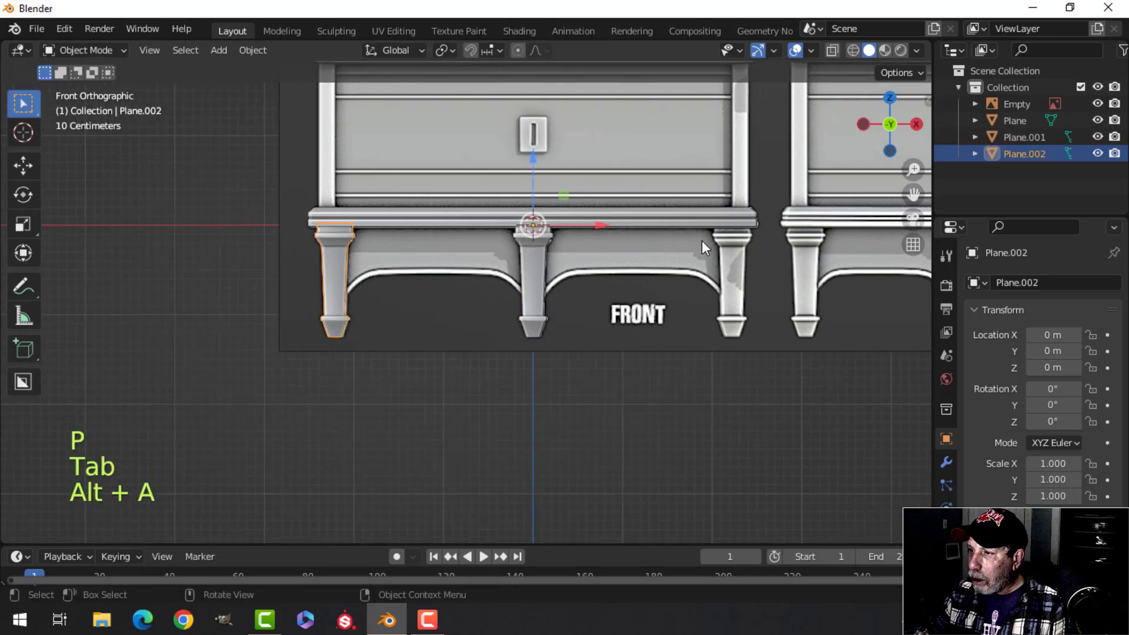
shift+middle_drag(731, 292, 688, 275)
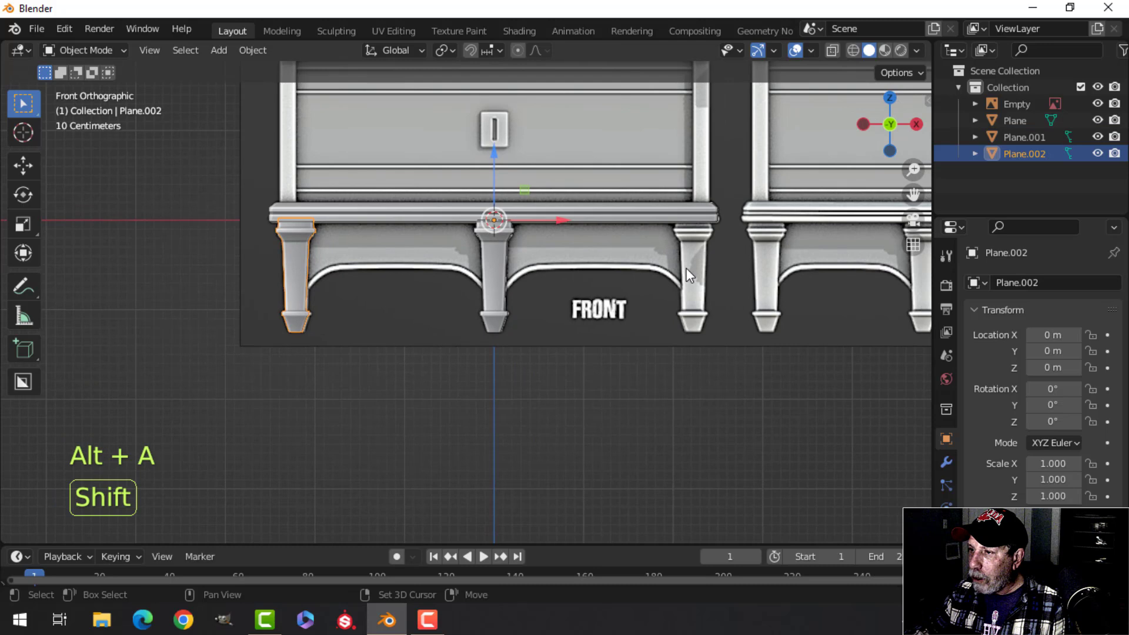
click(946, 462)
click(1009, 284)
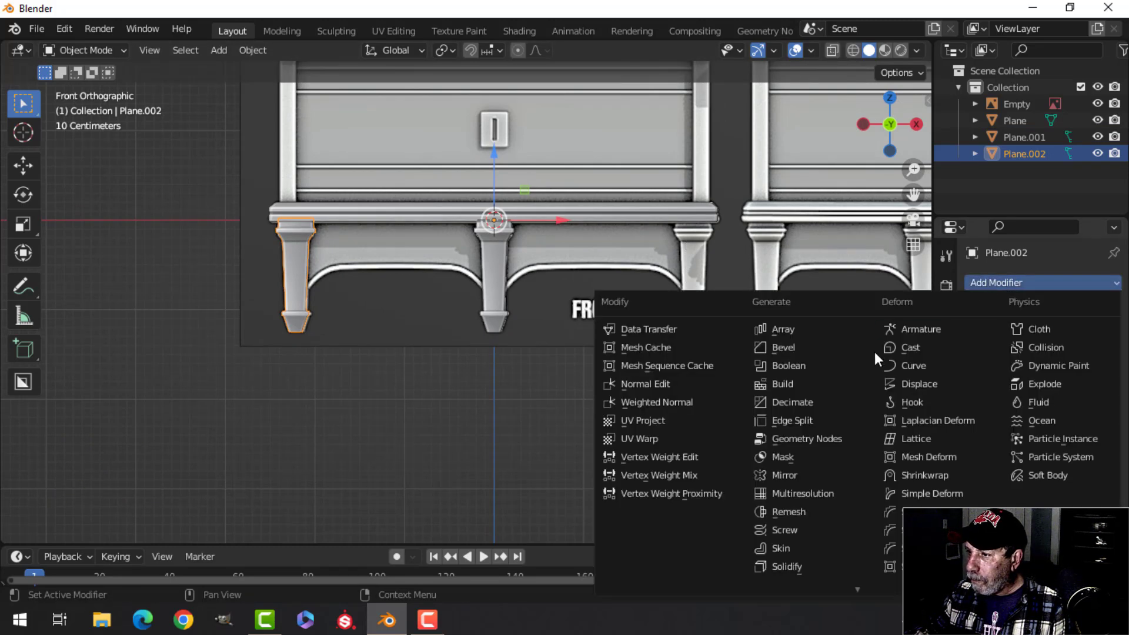
click(803, 475)
middle_drag(750, 357, 624, 332)
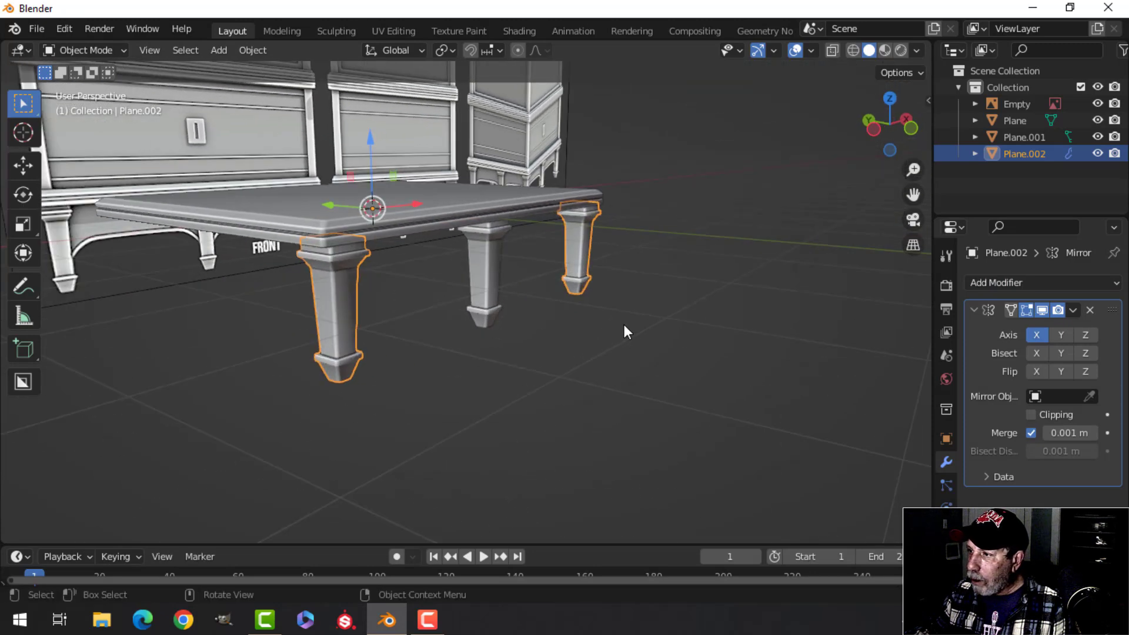
click(1073, 310)
click(1032, 324)
Join the mirrored corner legs with the centre leg into one object.
shift+click(493, 255)
middle_drag(493, 255, 862, 320)
key(ctrl+j)
Add a Mirror modifier to the joined legs with only the Y axis enabled, creating the rear legs.
click(979, 283)
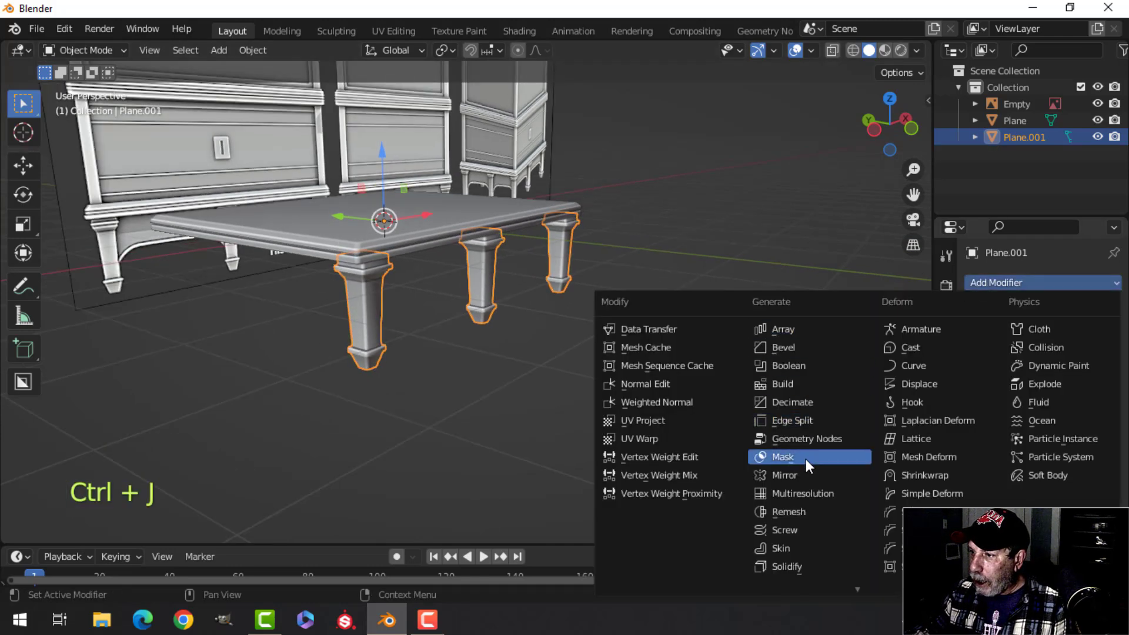
click(807, 475)
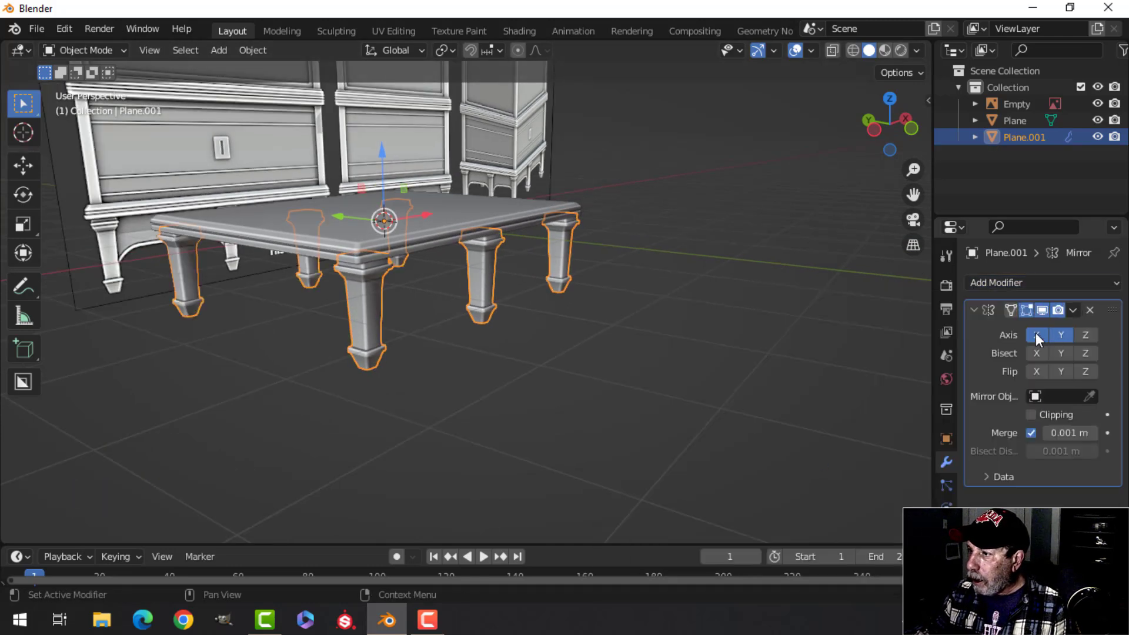
middle_drag(711, 277, 487, 304)
key(KP_1)
scroll(549, 302, up, 3)
key(alt+a)
middle_drag(496, 311, 608, 305)
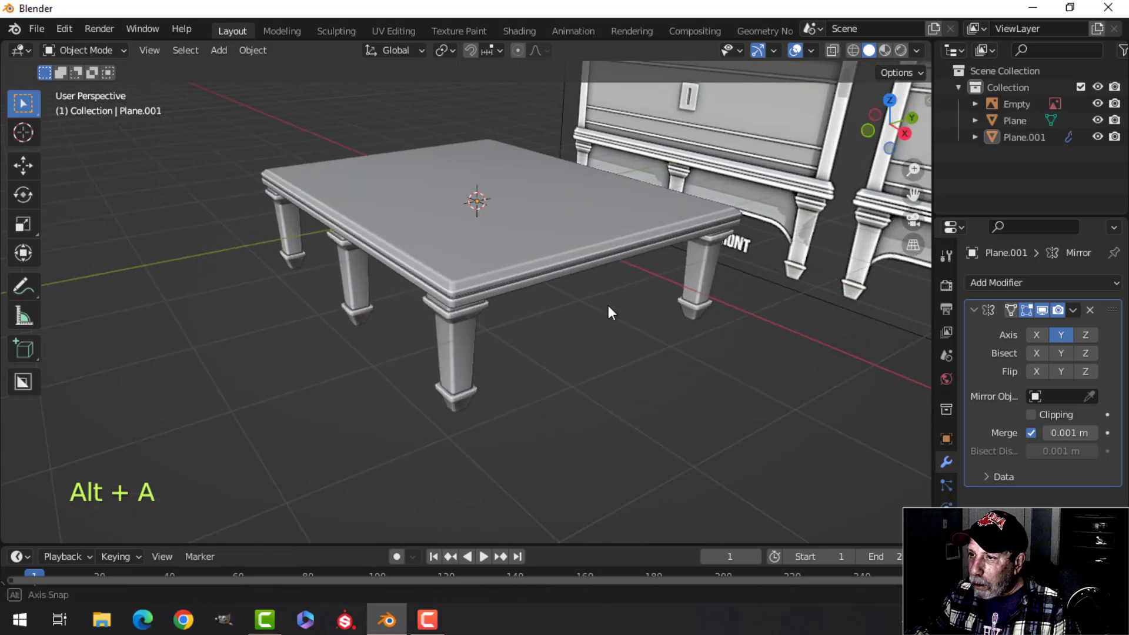
Check the face orientation of the tabletop and legs with the overlay, and turn the overlay off again.
click(811, 50)
click(760, 352)
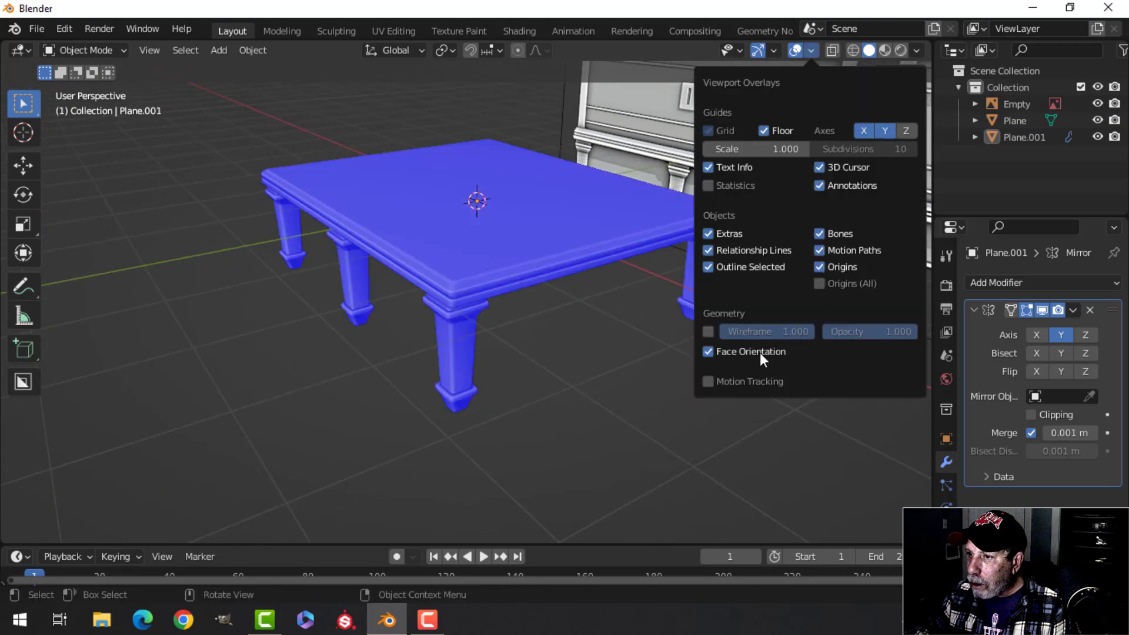
click(759, 352)
middle_drag(558, 343, 542, 298)
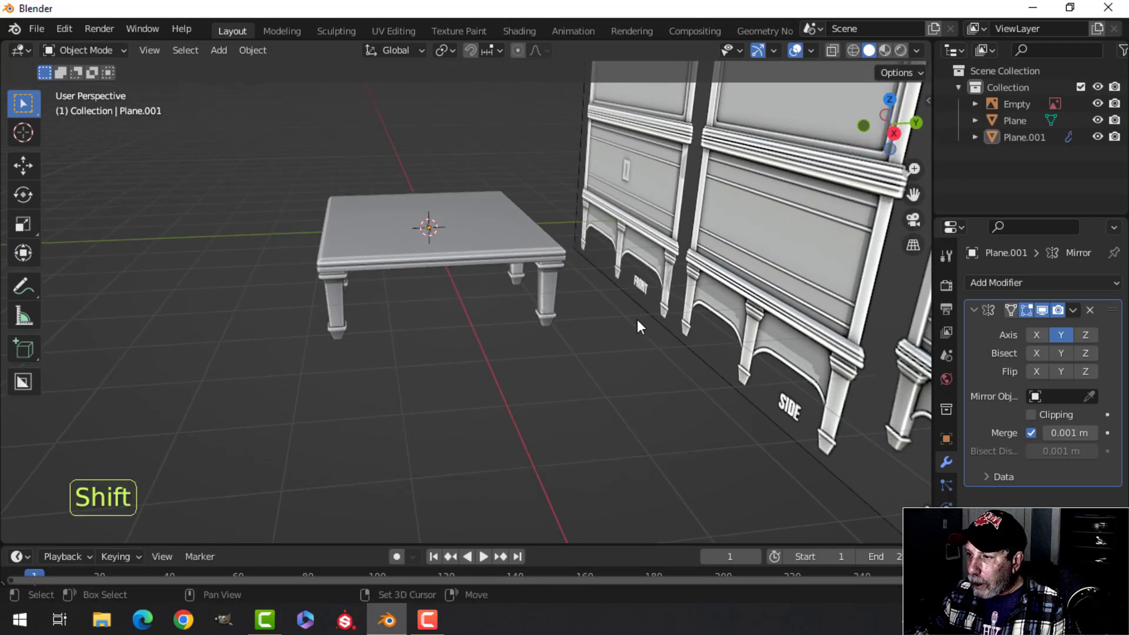
Select the legs object and apply its Y-axis Mirror modifier.
click(341, 264)
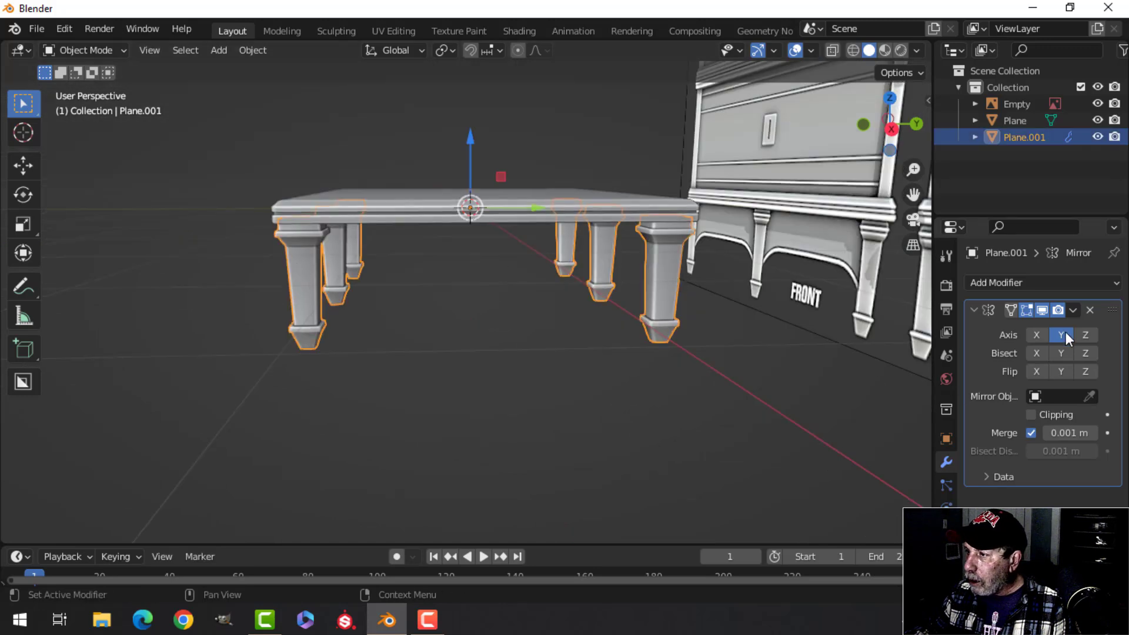
click(1073, 310)
click(1040, 327)
Duplicate the two front corner legs and move the copies along Y to the middle of the base's short sides.
key(Tab)
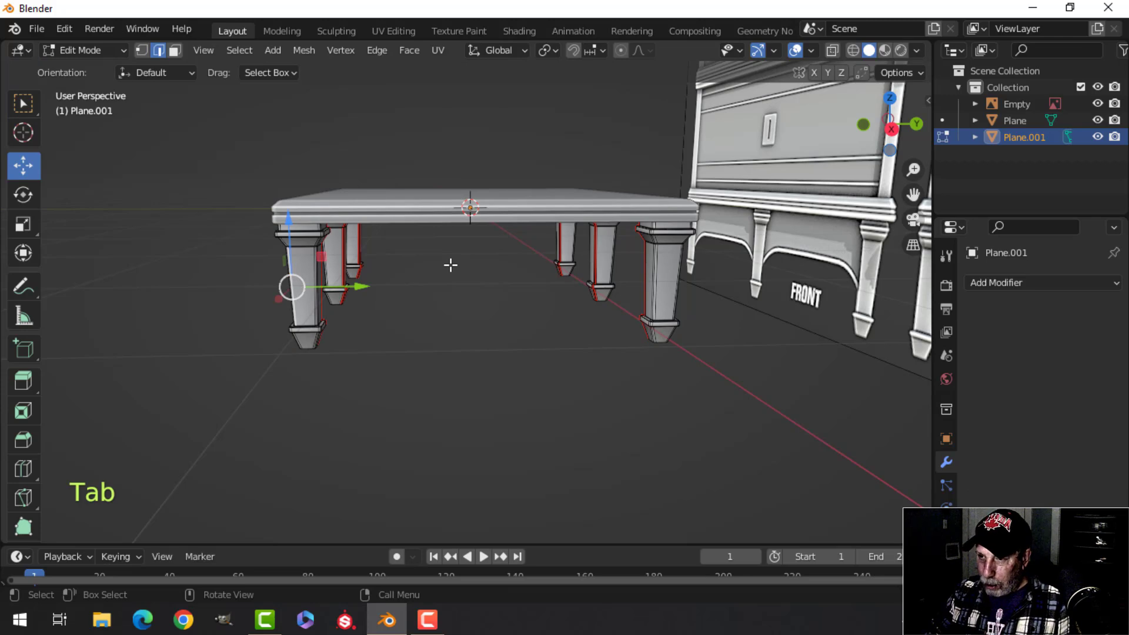
key(ctrl+l)
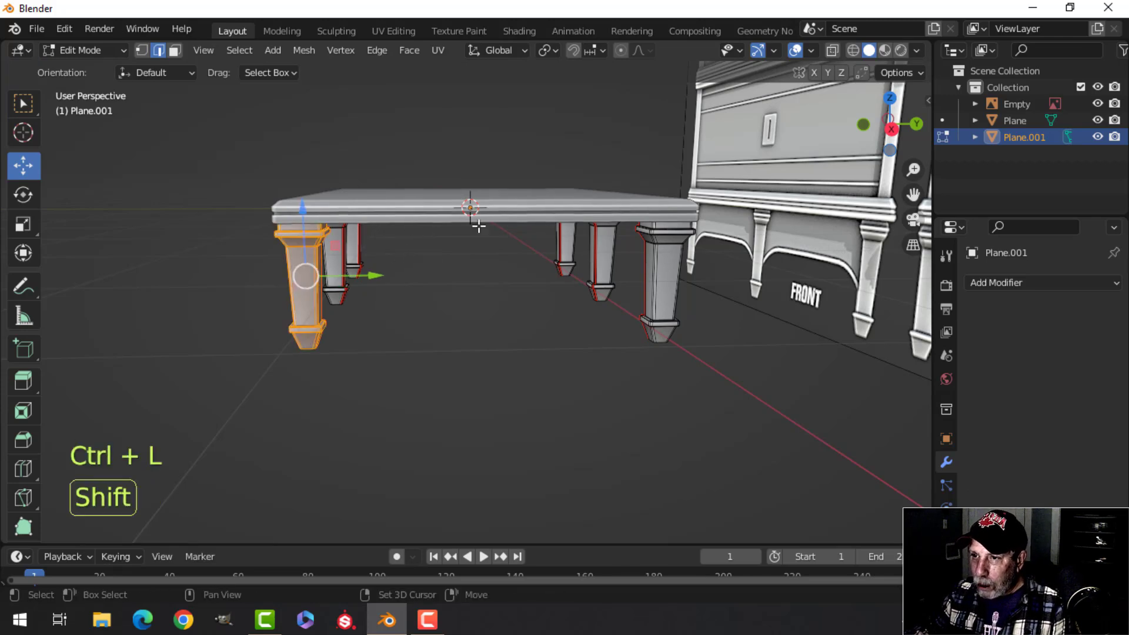
key(ctrl+l)
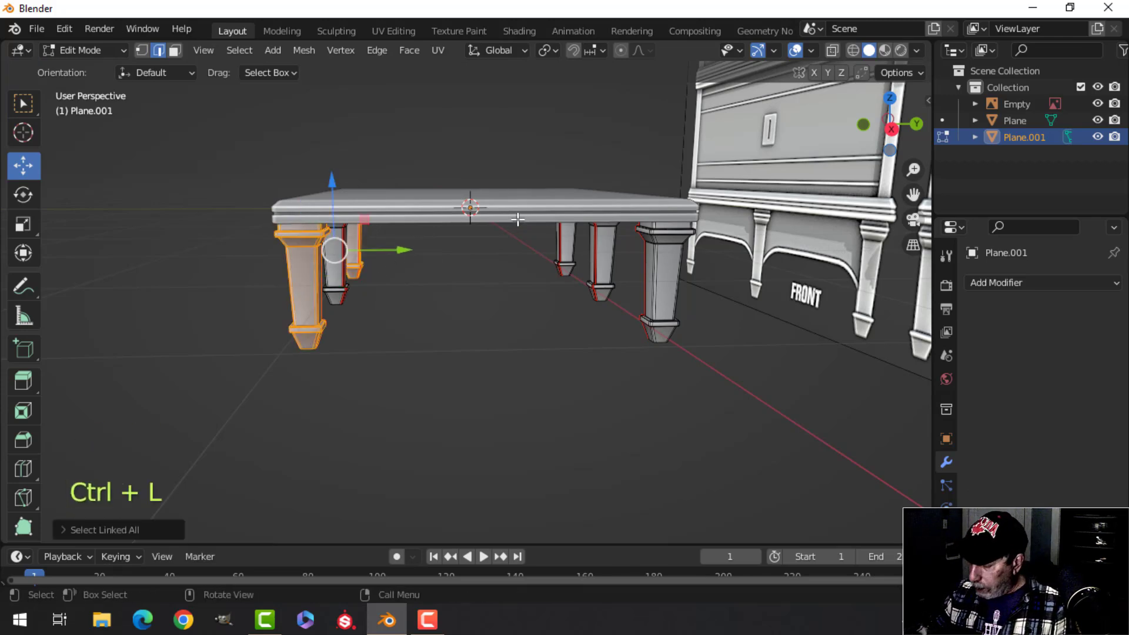
key(KP_3)
scroll(506, 223, up, 2)
shift+middle_drag(461, 247, 420, 283)
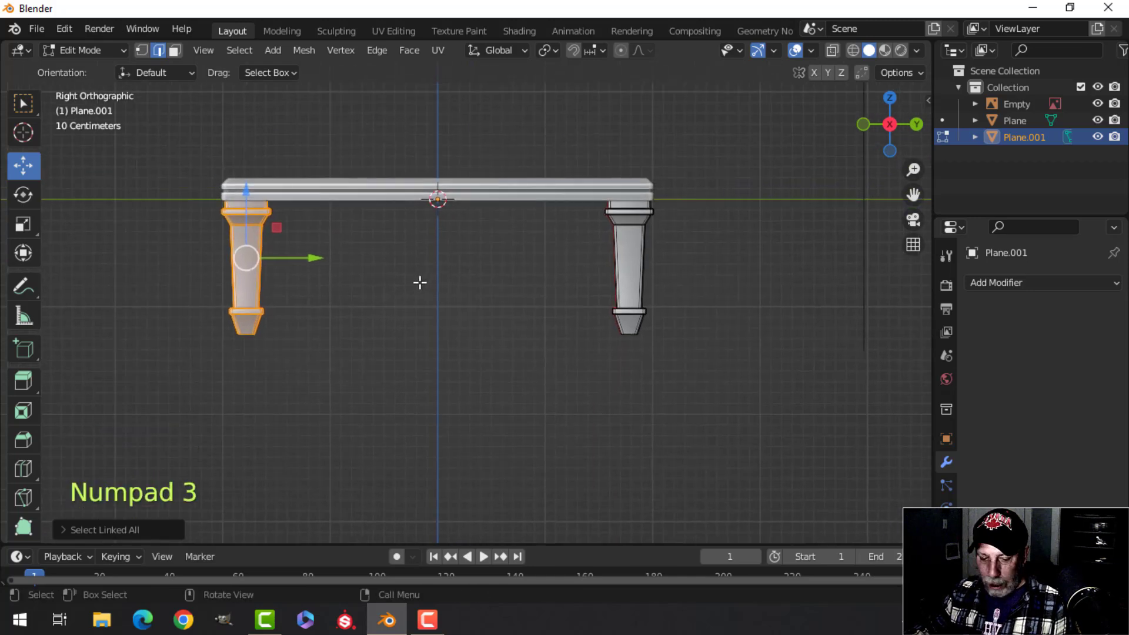
key(shift+d)
drag(314, 258, 496, 258)
scroll(535, 266, up, 4)
shift+middle_drag(539, 256, 547, 334)
scroll(546, 333, up, 2)
drag(444, 340, 476, 326)
scroll(491, 323, down, 5)
key(alt+a)
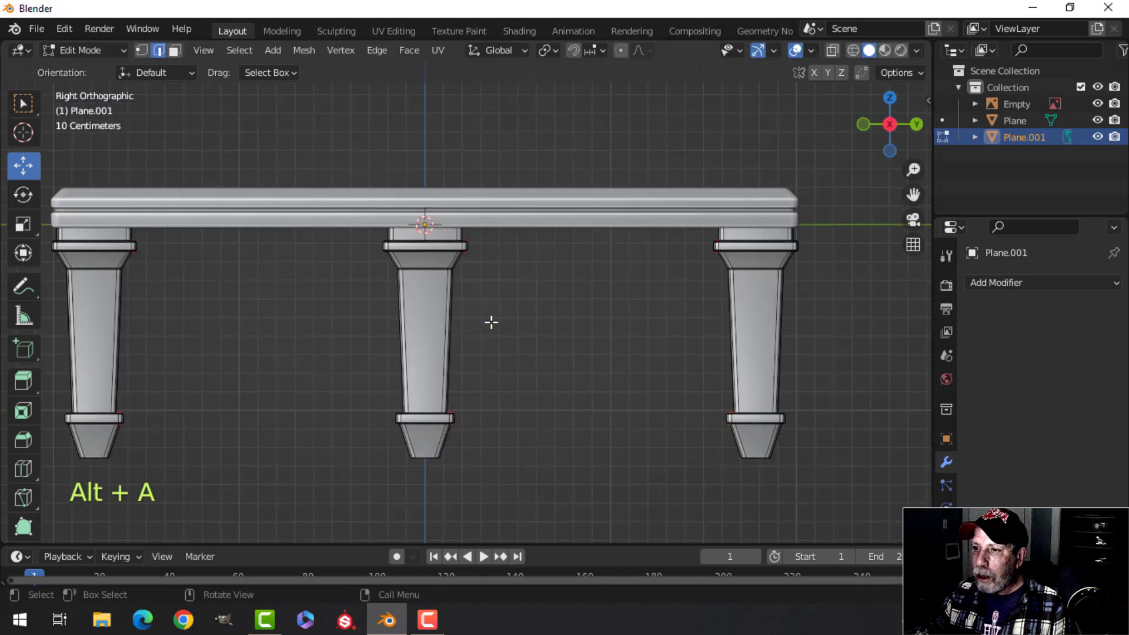
key(Tab)
key(alt+a)
Add a plane in front view and rotate its mesh 90° about the X axis so it stands upright.
middle_drag(491, 324, 588, 349)
scroll(588, 349, down, 3)
shift+middle_drag(511, 353, 471, 401)
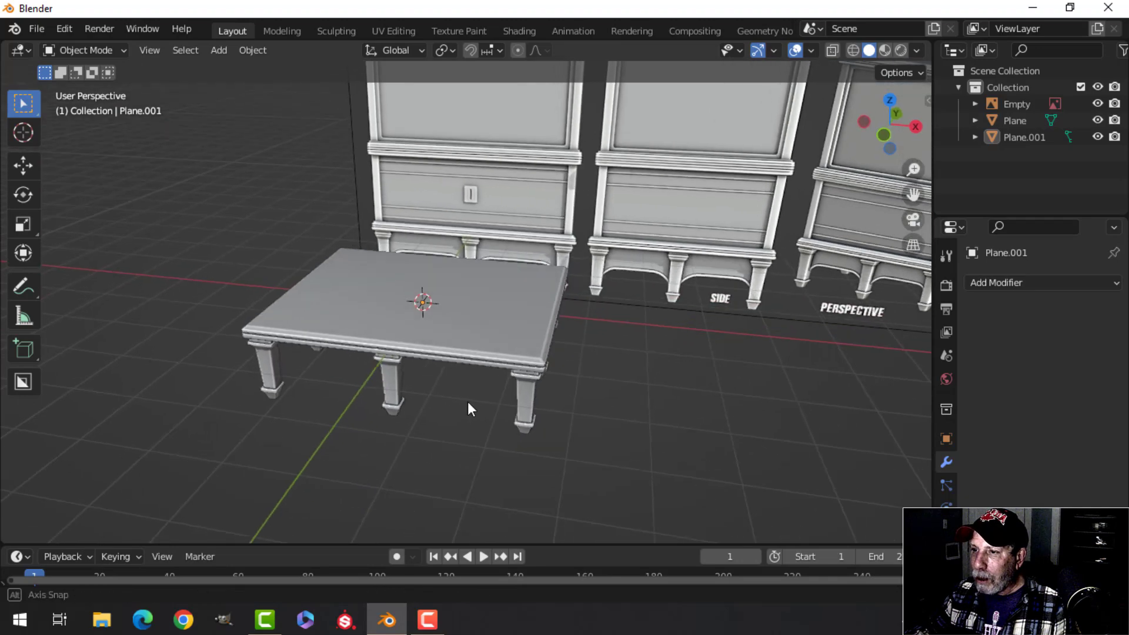
scroll(468, 338, up, 3)
scroll(468, 337, up, 3)
shift+middle_drag(469, 312, 453, 421)
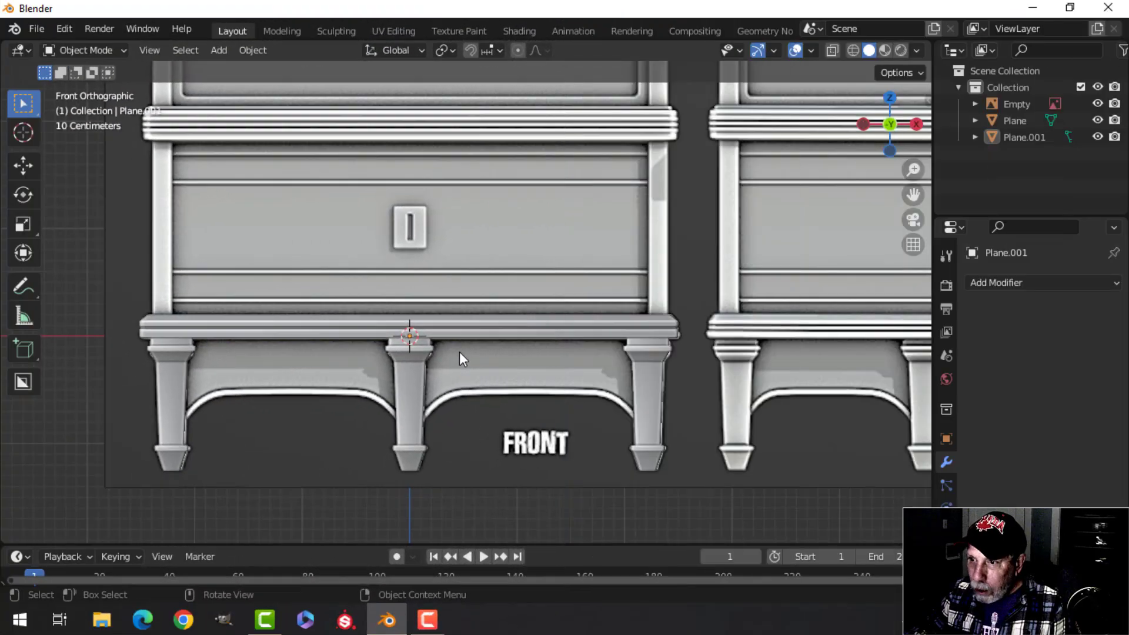
key(shift+a)
mouse_move(416, 248)
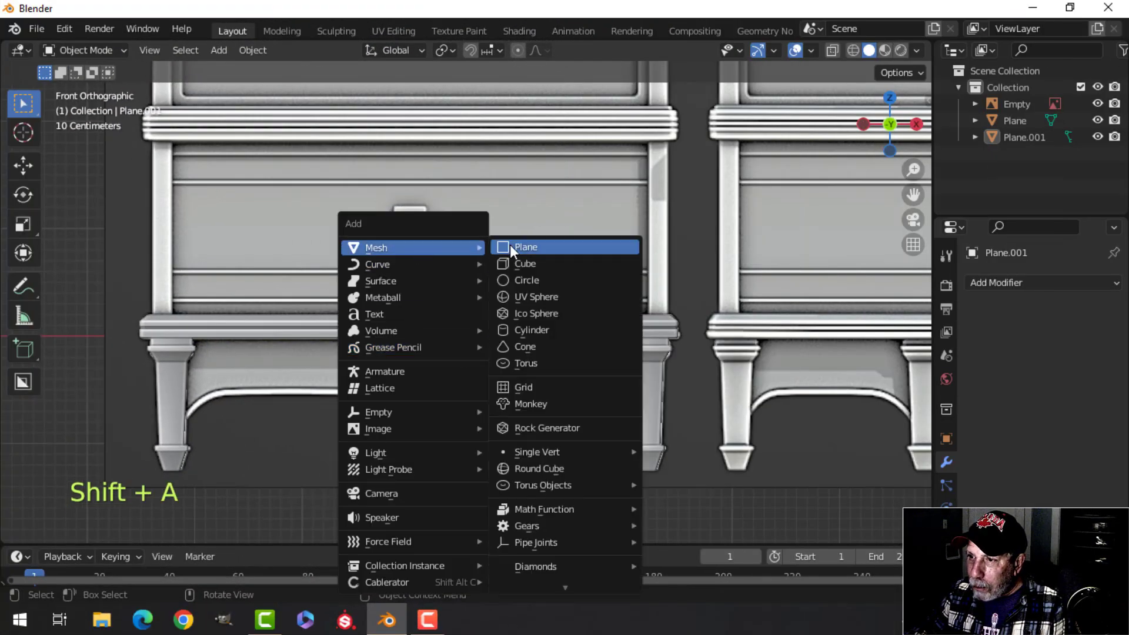
click(510, 244)
key(Tab)
key(r)
key(x)
key(9)
key(0)
click(505, 308)
Move the plane between the left and centre front legs, reduce its height along Z and lower it beneath the moulding.
drag(501, 340, 360, 334)
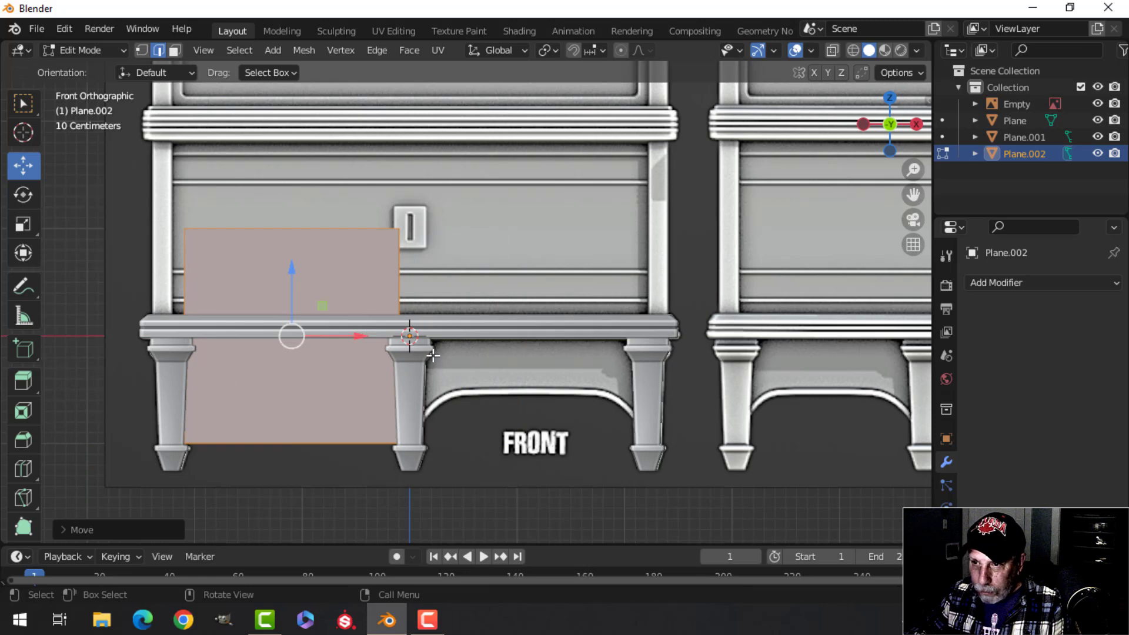
key(s)
key(z)
click(315, 325)
drag(292, 294, 273, 365)
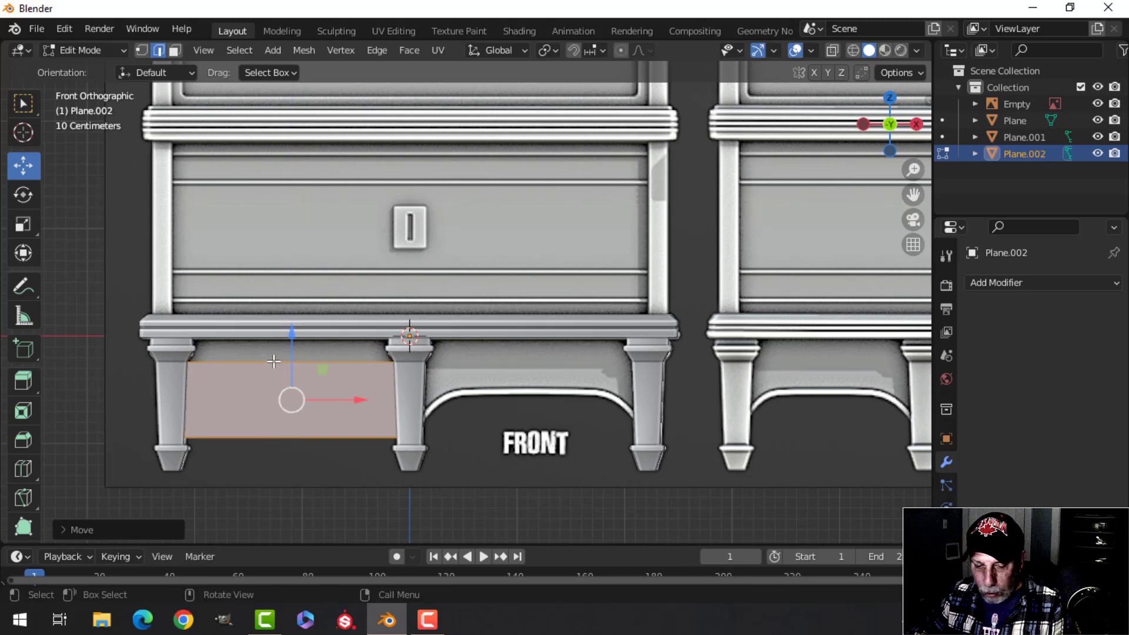
click(274, 361)
Bevel the plane's two upper corner vertices in wireframe with 4 segments and a width of about 0.323 m.
shift+middle_drag(363, 362, 465, 358)
scroll(465, 359, down, 1)
key(z)
click(347, 358)
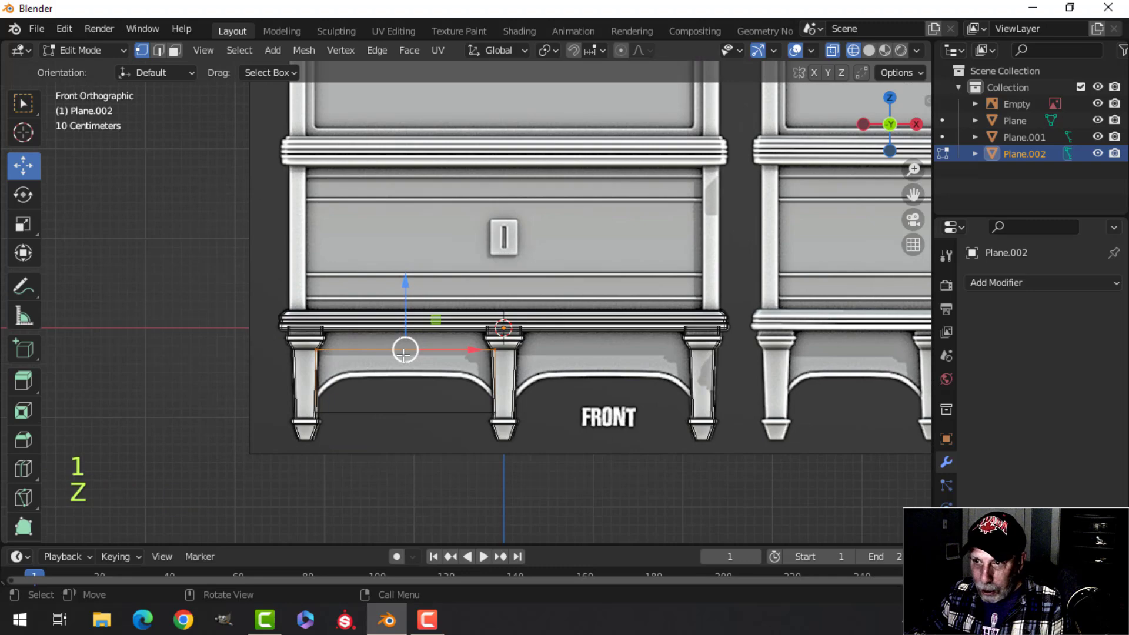
key(b)
drag(266, 314, 517, 353)
scroll(523, 362, down, 1)
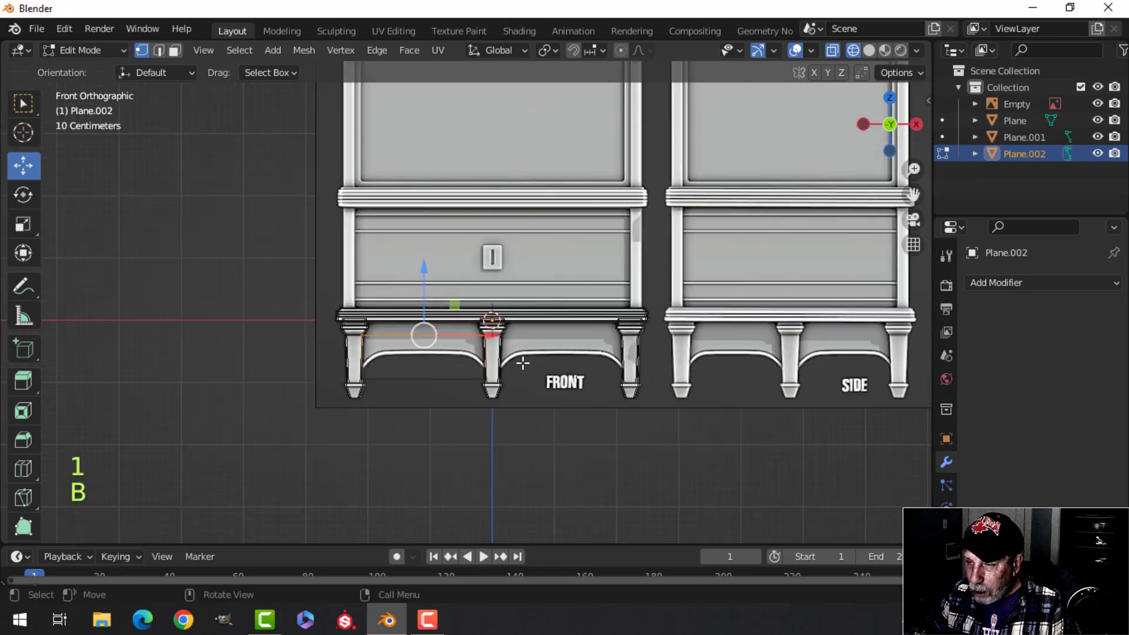
scroll(523, 361, up, 3)
shift+middle_drag(522, 362, 549, 304)
scroll(539, 306, up, 3)
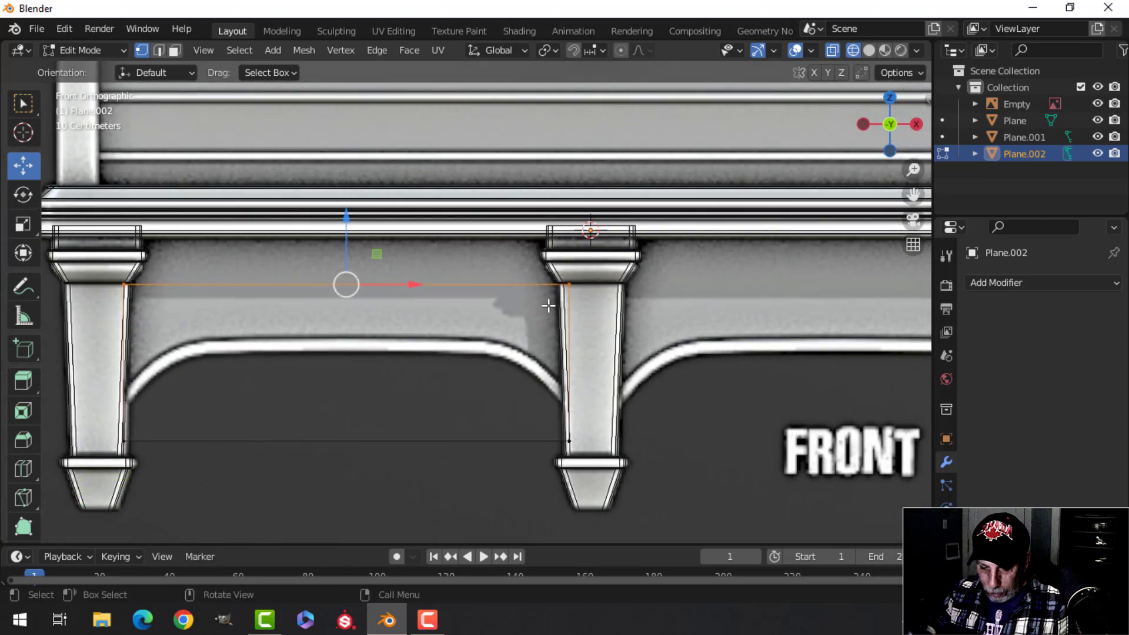
key(ctrl+shift+b)
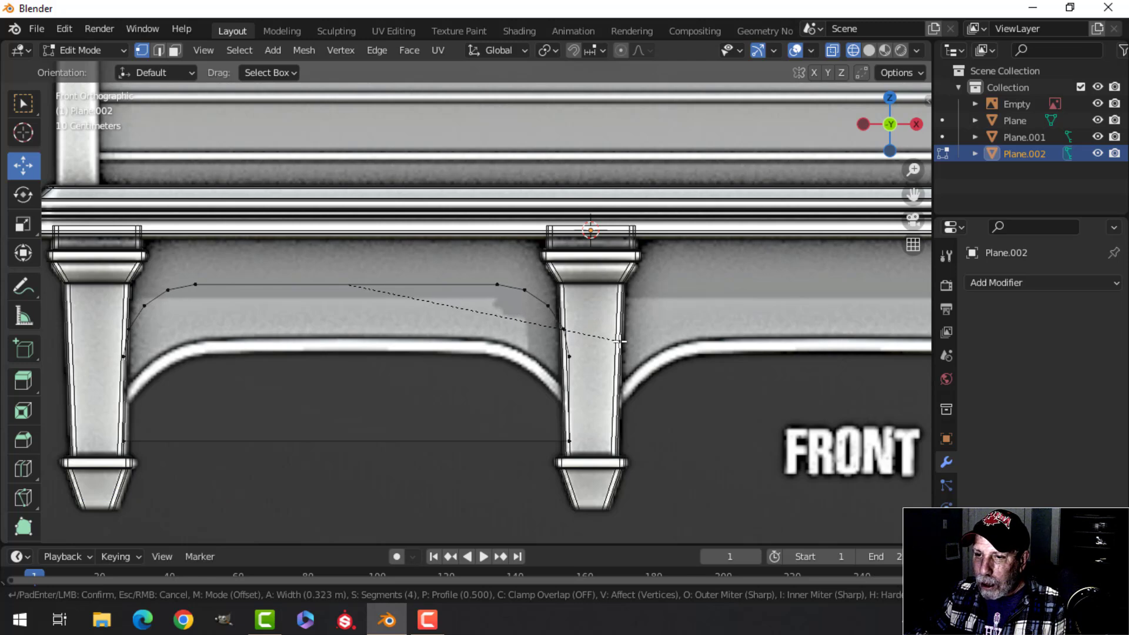
click(619, 341)
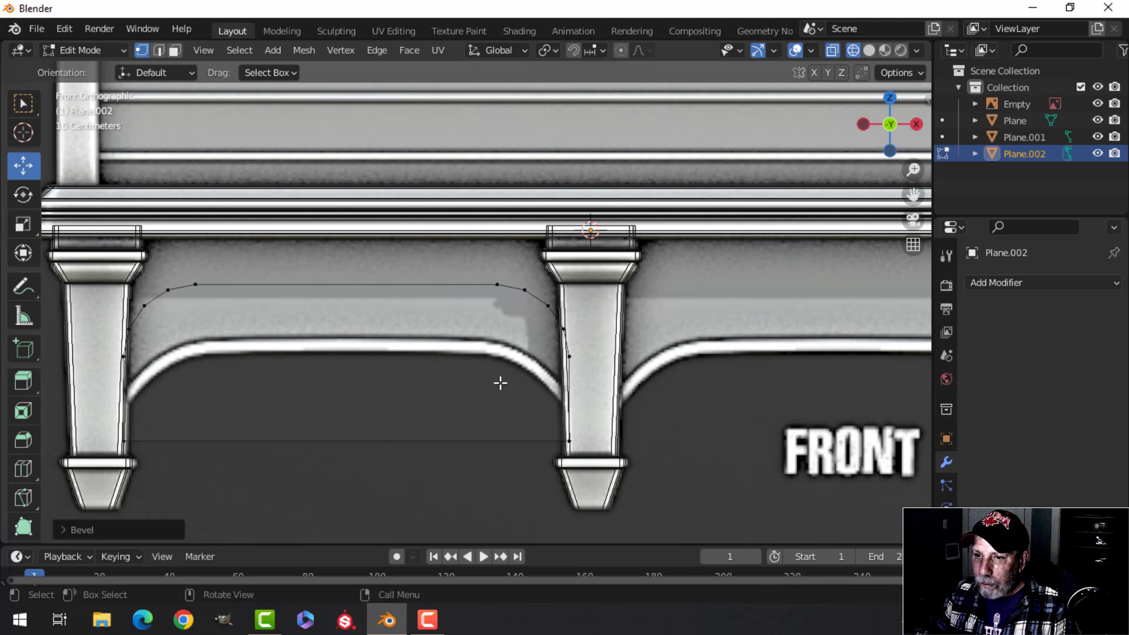
Delete the plane's bottom edge and lower the remaining rounded outline onto the reference arch.
key(a)
key(alt+a)
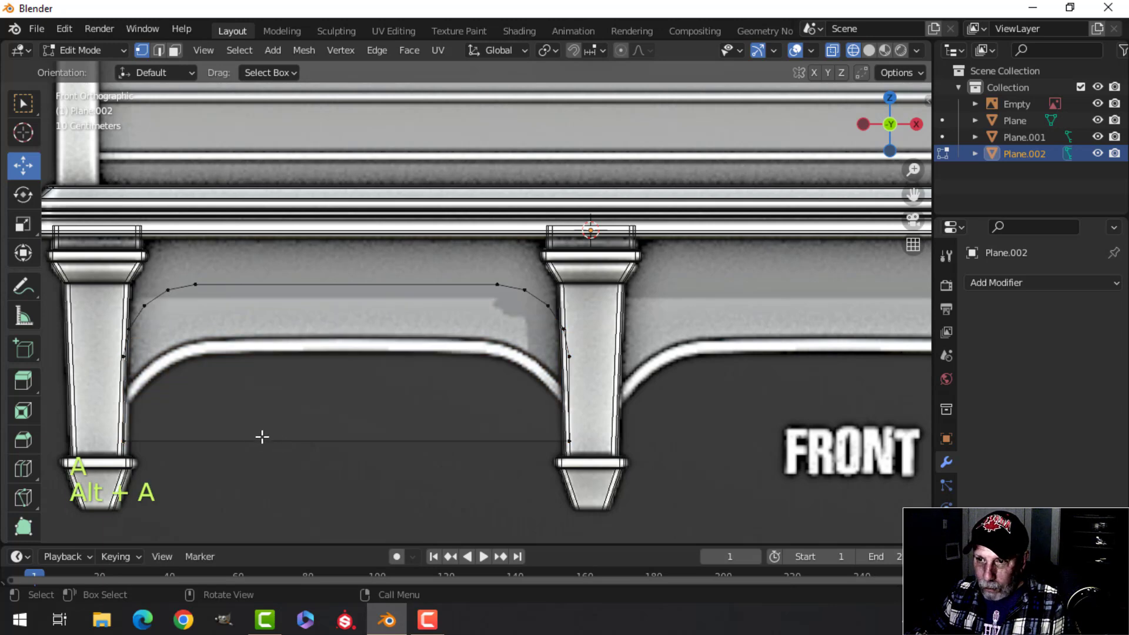
click(259, 440)
key(x)
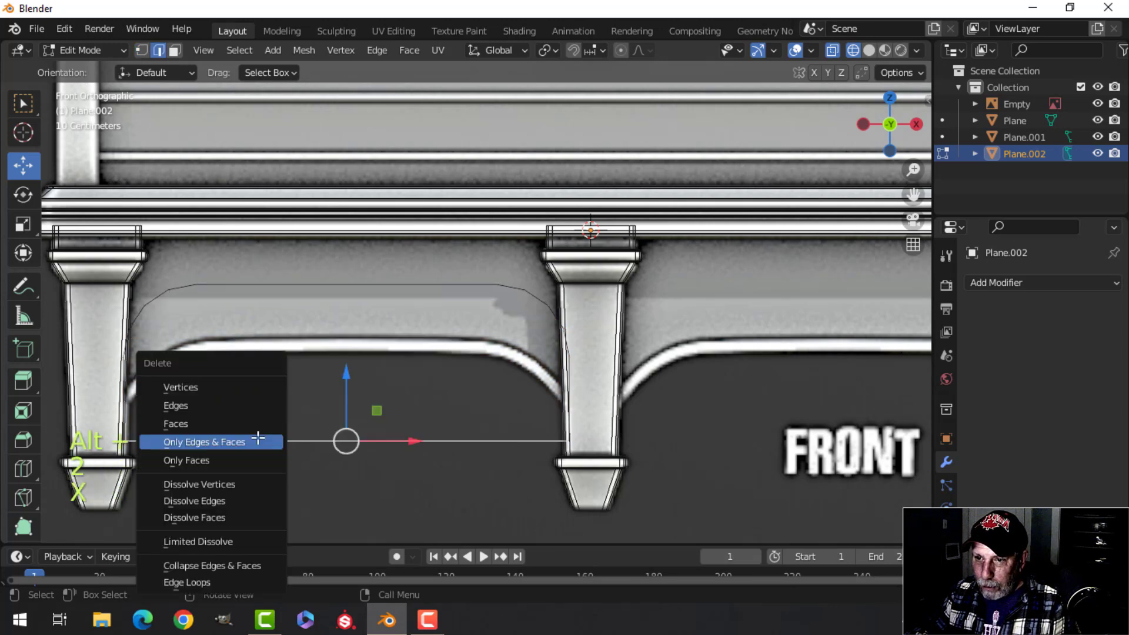
click(212, 406)
drag(346, 267, 348, 305)
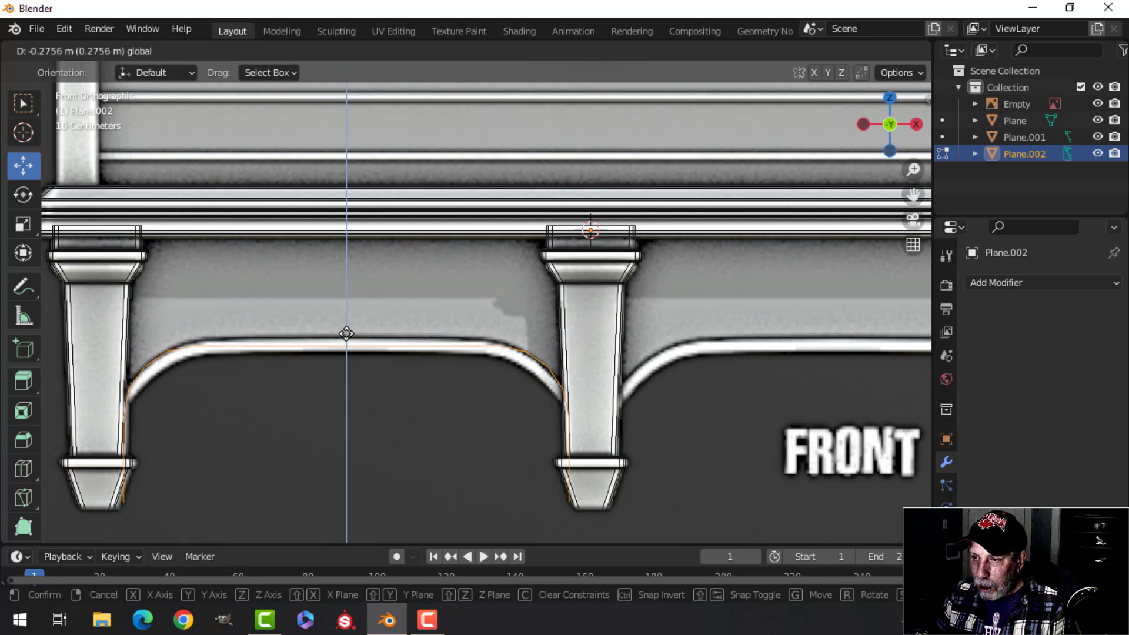
drag(345, 302, 342, 329)
Delete the straight vertical edges below both ends of the arch, keeping only the curved outline.
shift+middle_drag(404, 392, 417, 288)
key(1)
shift+middle_drag(260, 363, 295, 317)
key(alt+a)
key(b)
drag(256, 397, 119, 252)
key(b)
drag(693, 396, 546, 254)
key(x)
click(592, 292)
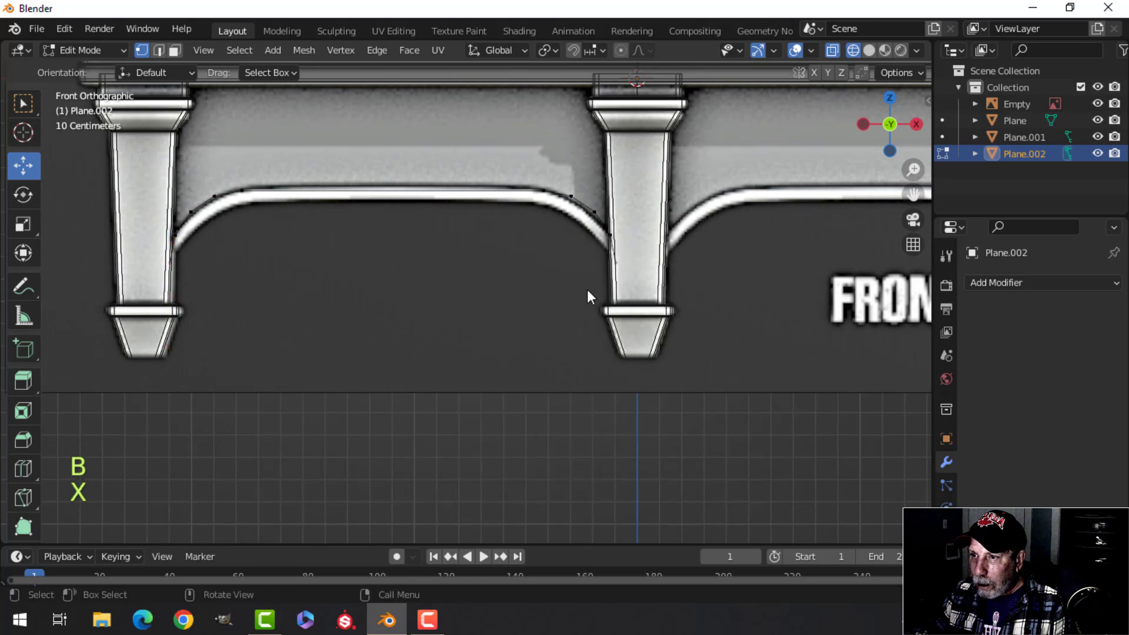
key(ctrl+z)
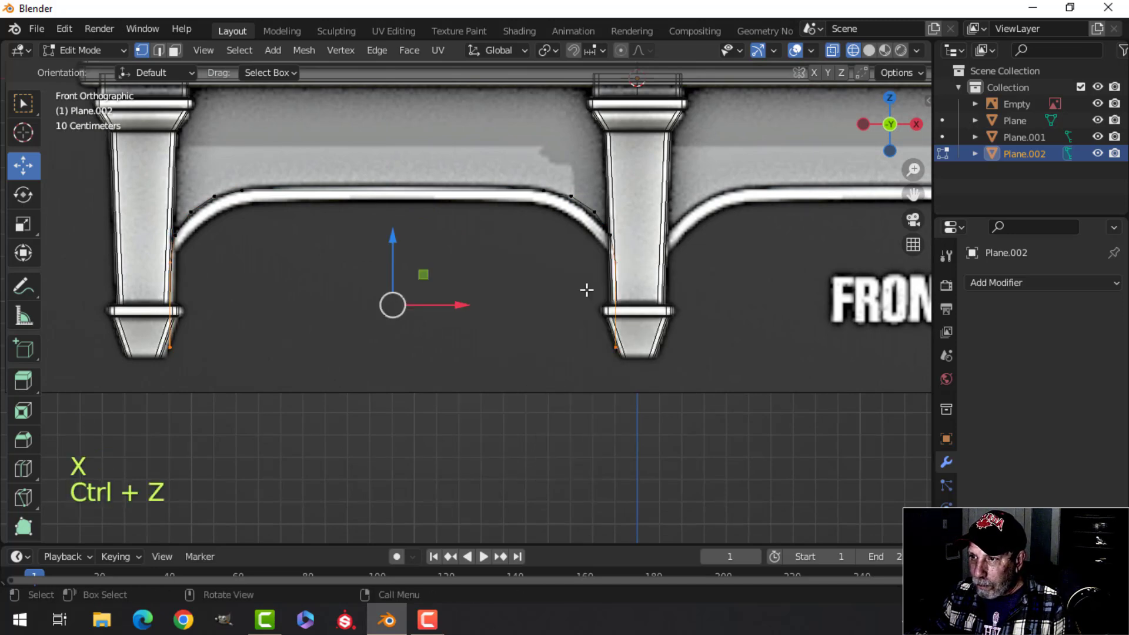
key(x)
click(528, 269)
Move and scale the whole arch outline to match the reference trim between the two legs.
key(a)
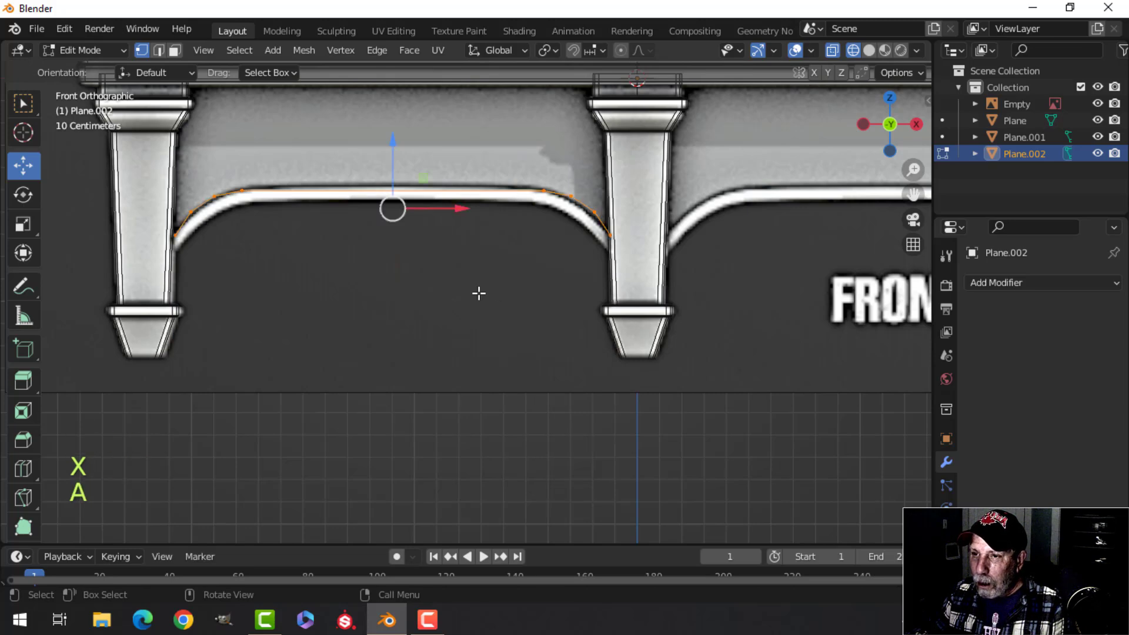
mouse_move(396, 165)
mouse_down()
mouse_move(414, 298)
mouse_move(412, 174)
mouse_up()
key(s)
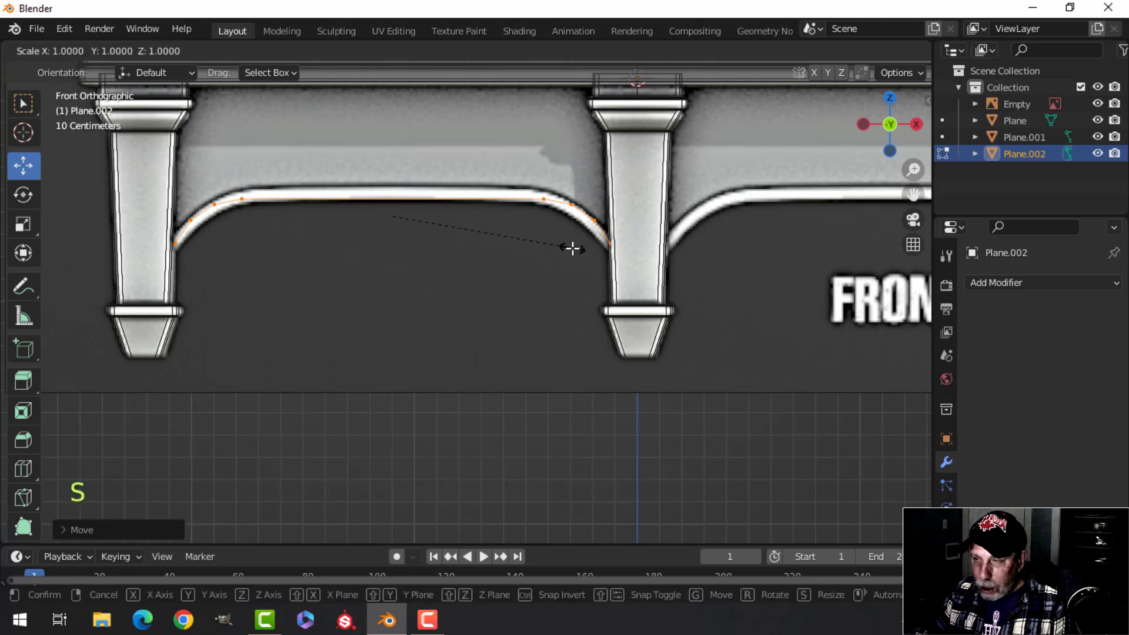
click(584, 252)
drag(396, 154, 406, 152)
key(s)
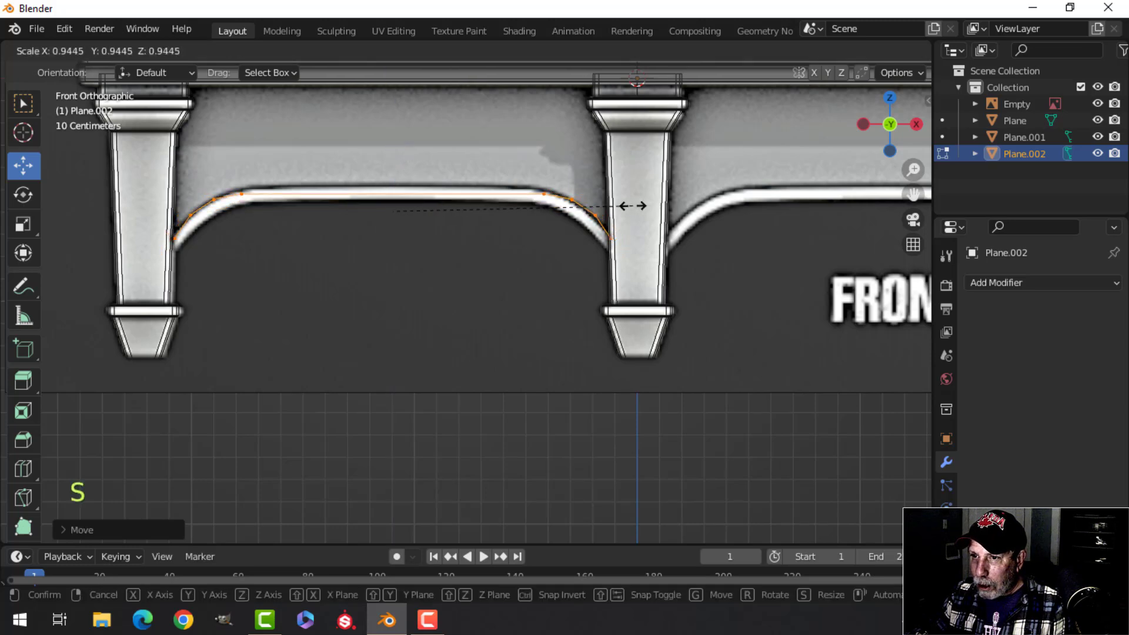
click(636, 206)
drag(403, 139, 405, 150)
Extrude the arch outline up to the moulding, flatten its upper edge with a Z scale of 0, and return to solid shading.
scroll(424, 177, down, 3)
shift+middle_drag(467, 244, 468, 316)
key(e)
click(430, 275)
drag(422, 256, 424, 186)
key(s)
key(z)
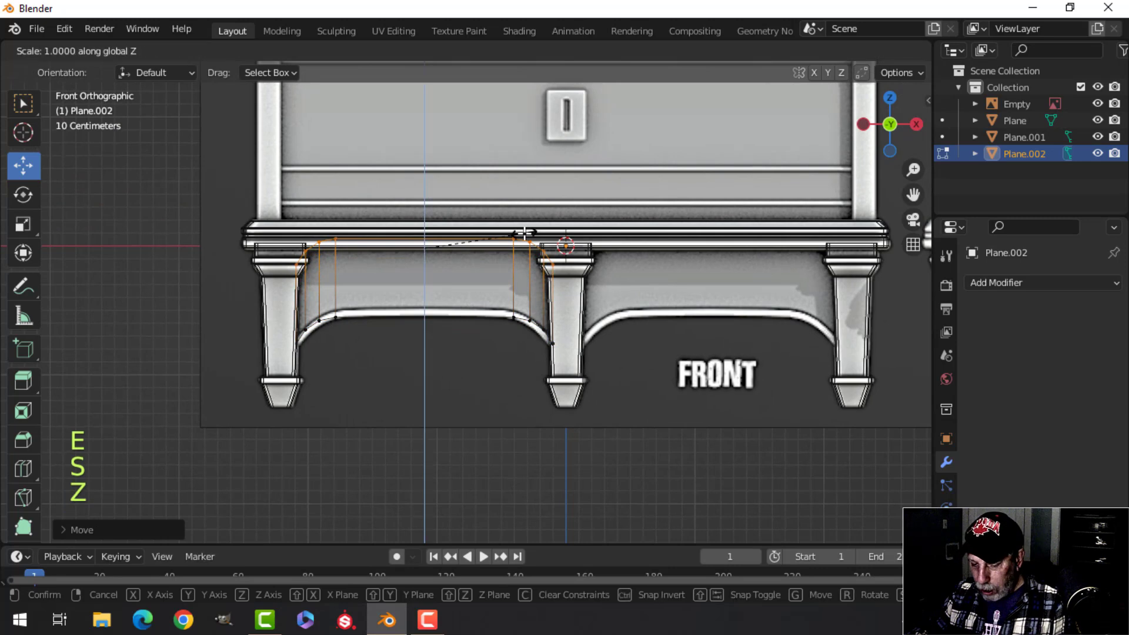
click(524, 234)
key(z)
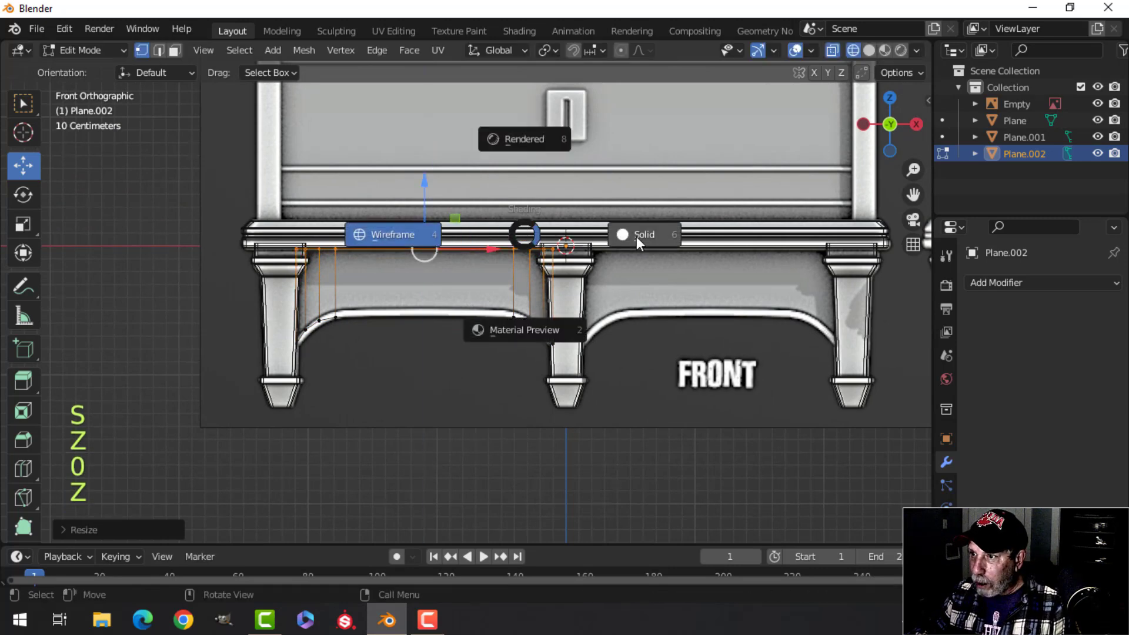
click(640, 233)
scroll(412, 204, up, 3)
drag(394, 147, 409, 111)
key(ctrl+z)
Lower the whole arched panel and scale it along X to fit between the legs.
key(a)
drag(397, 213, 408, 248)
key(s)
key(x)
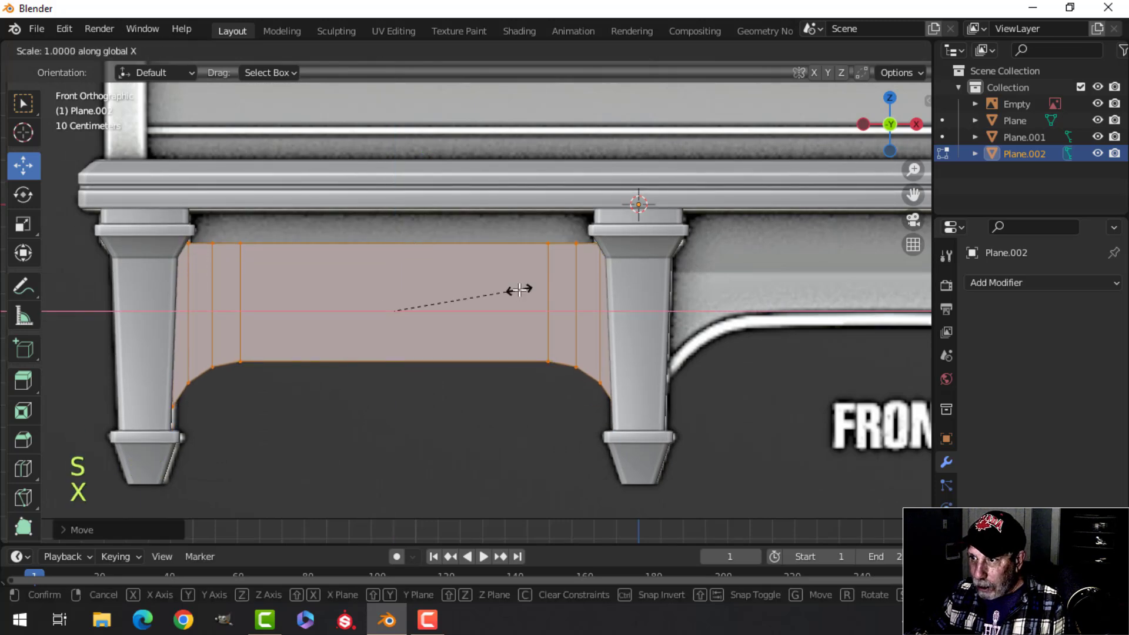
click(531, 292)
Raise the arched panel along Z in front view to line its lower curve up with the reference arch.
scroll(478, 290, down, 2)
middle_drag(478, 289, 612, 225)
scroll(581, 332, up, 2)
shift+middle_drag(612, 225, 476, 205)
key(KP_1)
key(g)
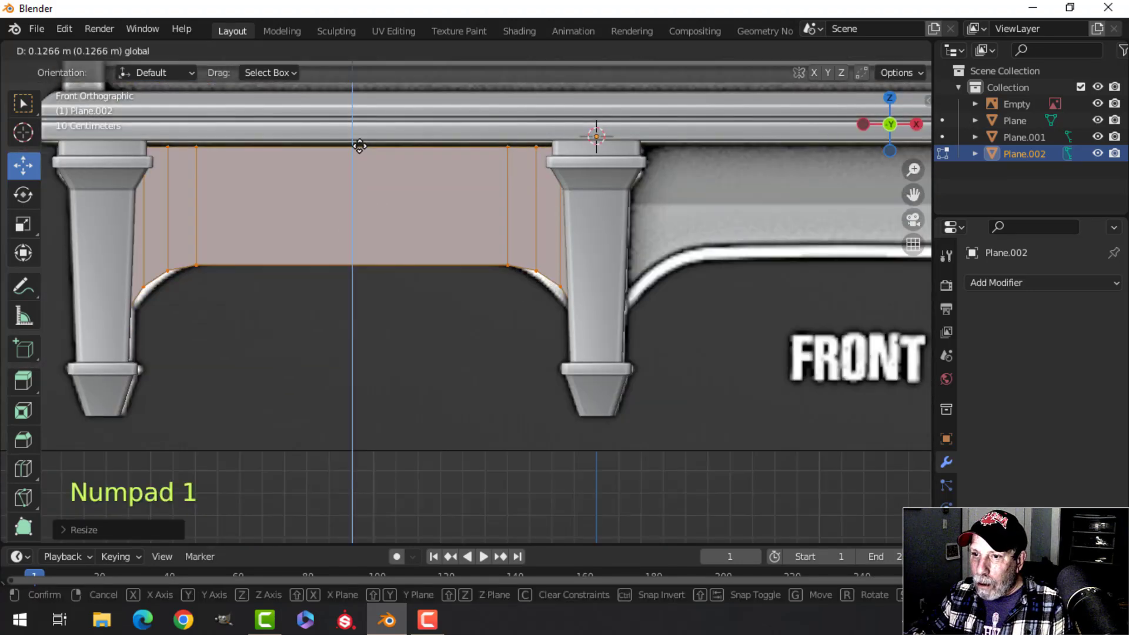
click(366, 152)
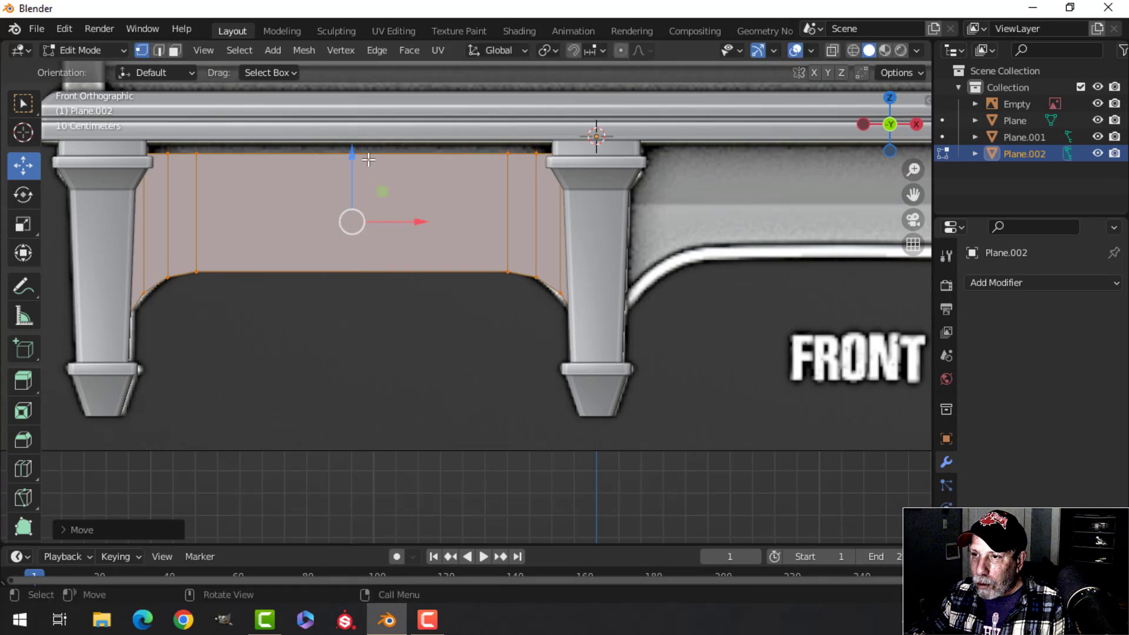
Raise the panel's top edge along Z to meet the underside of the base moulding.
key(alt+a)
key(2)
click(353, 153)
key(g)
key(z)
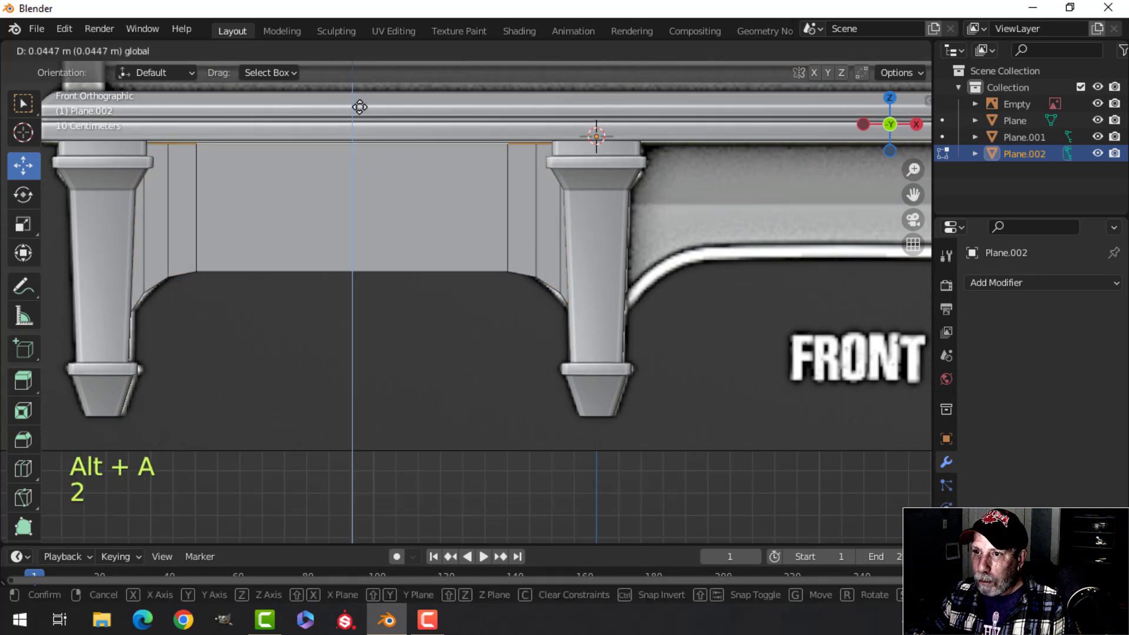
drag(364, 95, 364, 93)
Move the whole arched panel along Y into place between the left and centre front legs.
scroll(382, 153, down, 3)
key(a)
middle_drag(397, 200, 329, 182)
scroll(705, 276, up, 2)
scroll(250, 164, down, 3)
middle_drag(329, 182, 309, 205)
drag(259, 205, 521, 223)
scroll(588, 228, up, 2)
shift+middle_drag(598, 229, 418, 175)
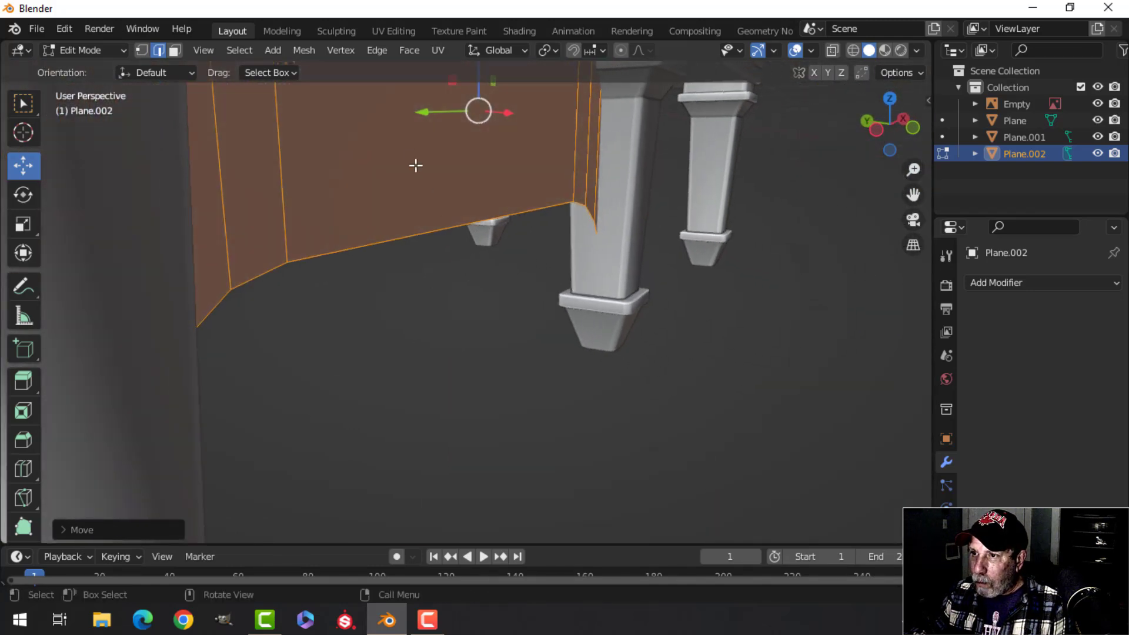
middle_drag(426, 123, 433, 146)
drag(433, 147, 459, 154)
scroll(479, 212, down, 4)
middle_drag(606, 202, 563, 205)
Add a loop cut across the arched panel, following its lower curve just above the bottom edge.
key(alt+a)
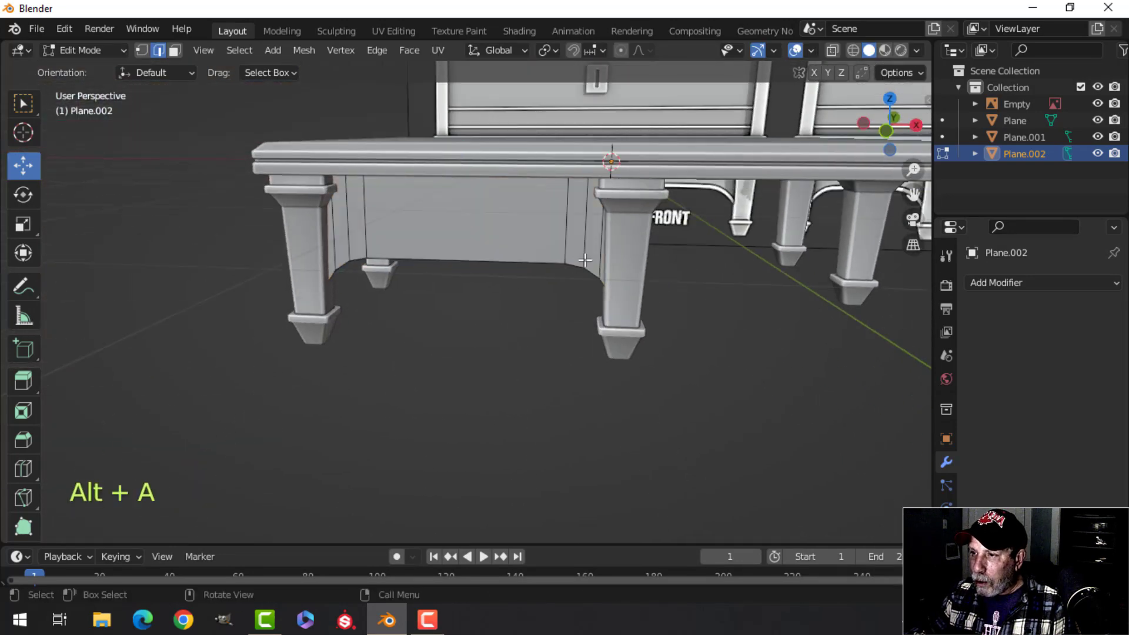
key(ctrl+r)
click(595, 247)
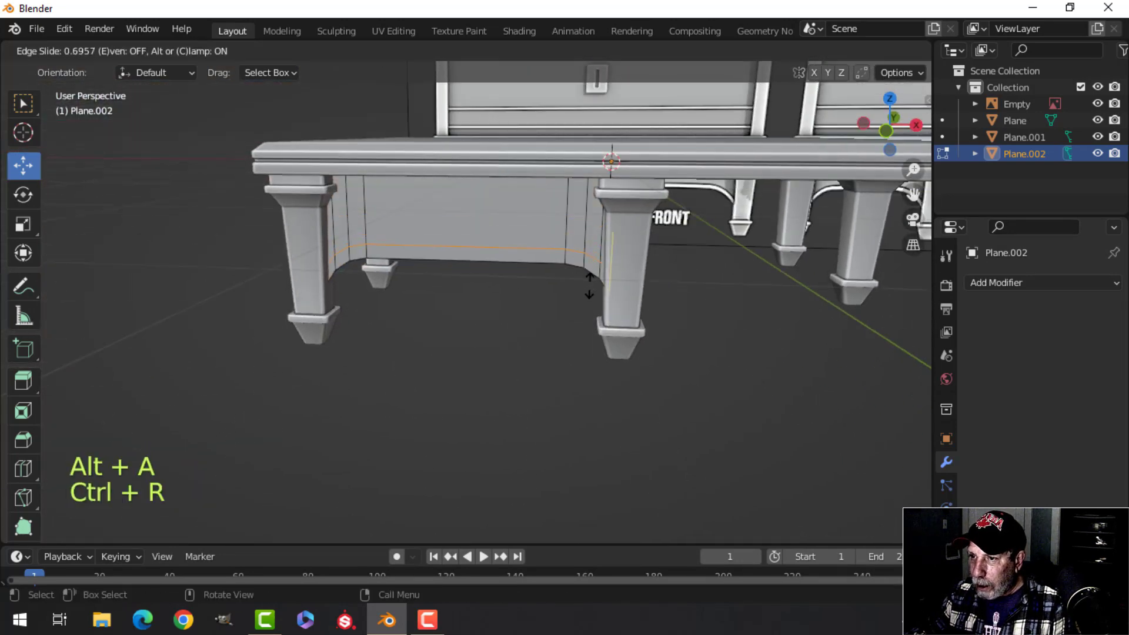
click(588, 290)
scroll(559, 293, up, 3)
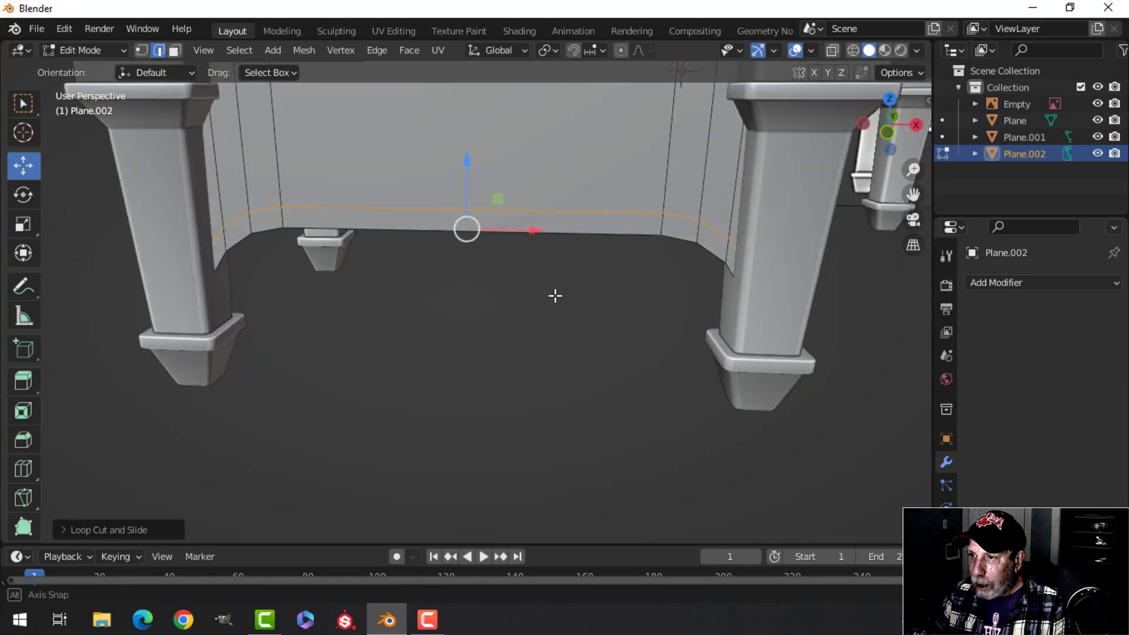
scroll(470, 262, down, 3)
Extrude the whole arched panel to give it thickness and delete the unneeded extruded faces.
key(alt+a)
key(a)
shift+middle_drag(466, 266, 520, 252)
scroll(597, 253, up, 3)
key(e)
click(622, 242)
scroll(561, 247, up, 3)
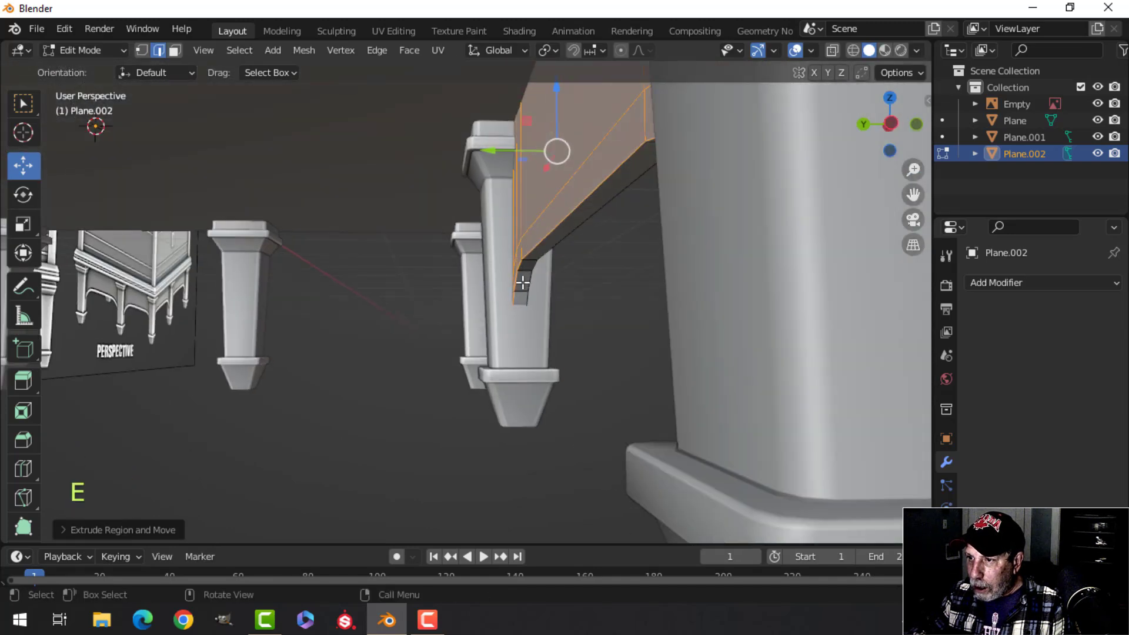
key(x)
click(520, 301)
Isolate the arched panel in local view and resume editing its mesh with nothing selected.
middle_drag(574, 270, 594, 310)
key(Tab)
middle_drag(736, 259, 571, 280)
key(slash)
scroll(564, 280, up, 2)
shift+middle_drag(544, 281, 524, 292)
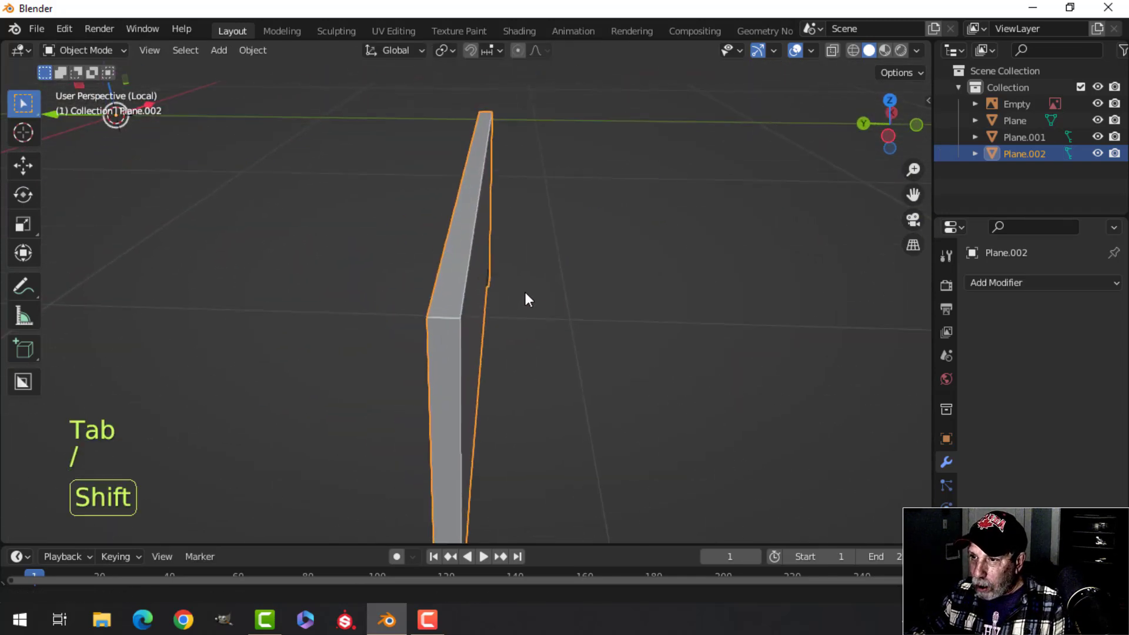
key(Tab)
key(alt+a)
shift+middle_drag(461, 345, 469, 327)
key(2)
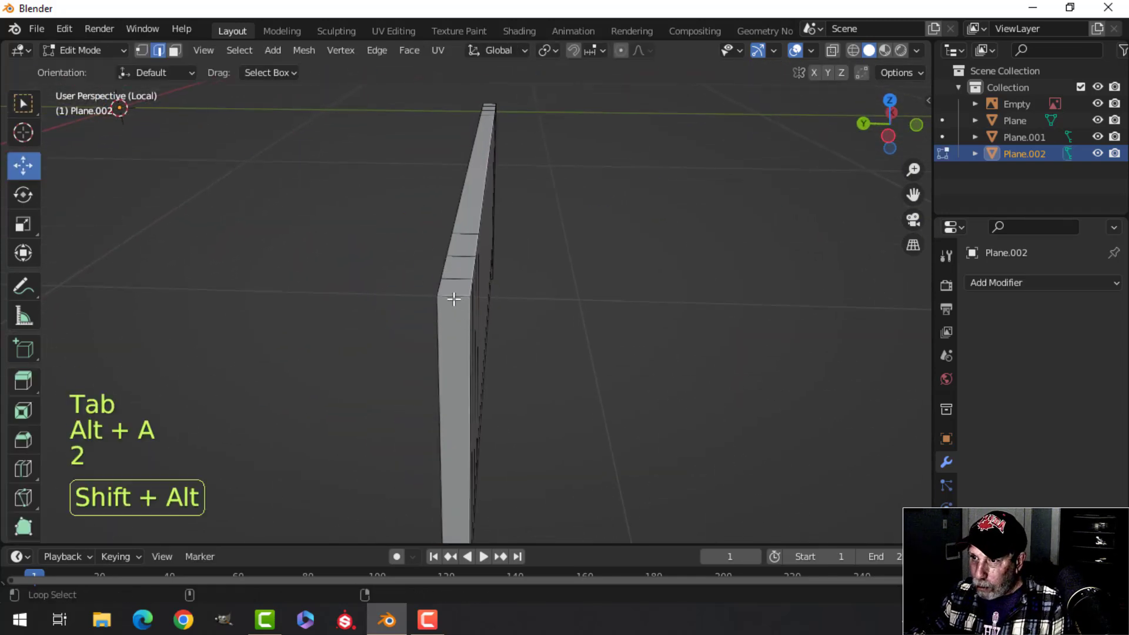
alt+shift+click(455, 301)
scroll(481, 318, down, 4)
scroll(481, 318, down, 1)
key(alt+a)
key(3)
scroll(479, 318, up, 4)
alt+shift+click(453, 294)
middle_drag(541, 323, 539, 247)
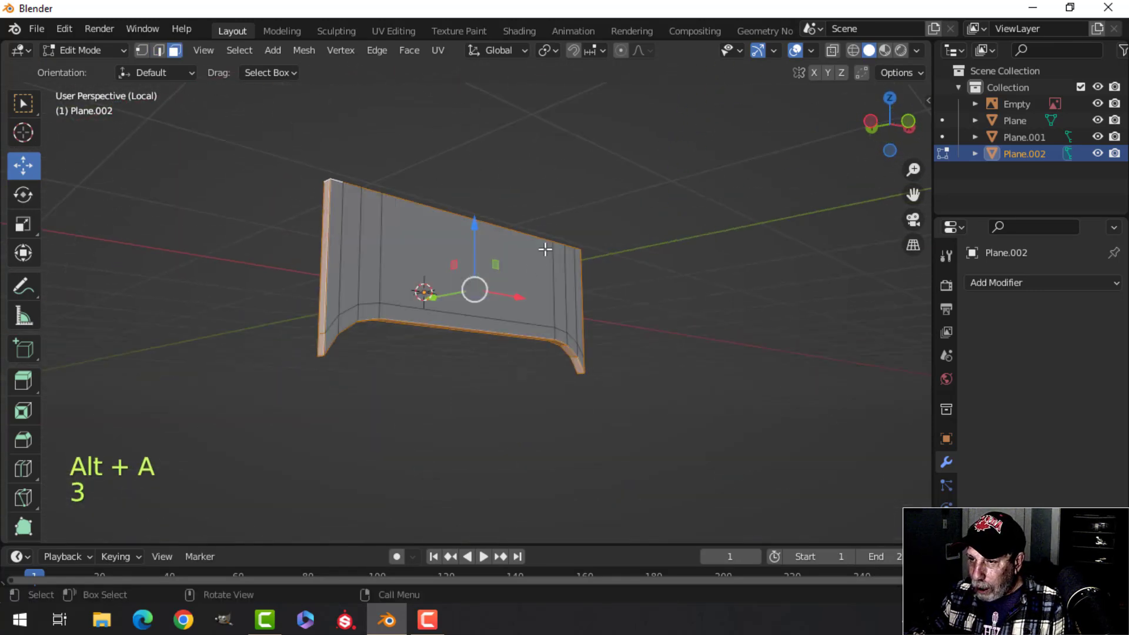
scroll(441, 298, up, 3)
middle_drag(441, 298, 539, 302)
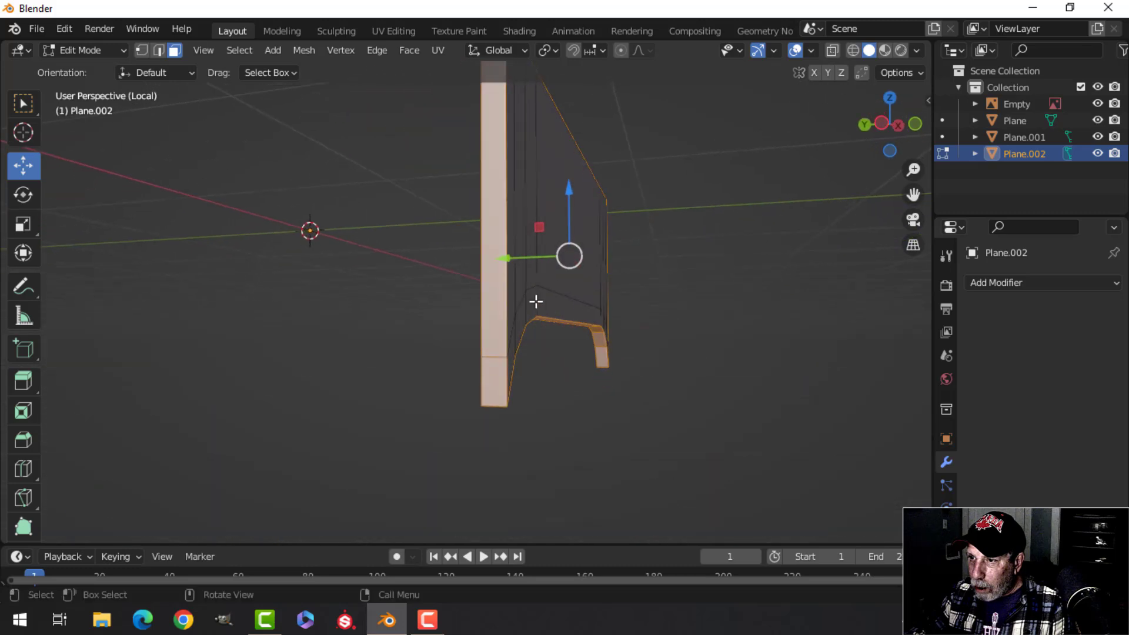
key(alt+a)
Delete the rim faces along the panel's top edge and the tall end faces above the lower loop cut.
middle_drag(557, 257, 579, 344)
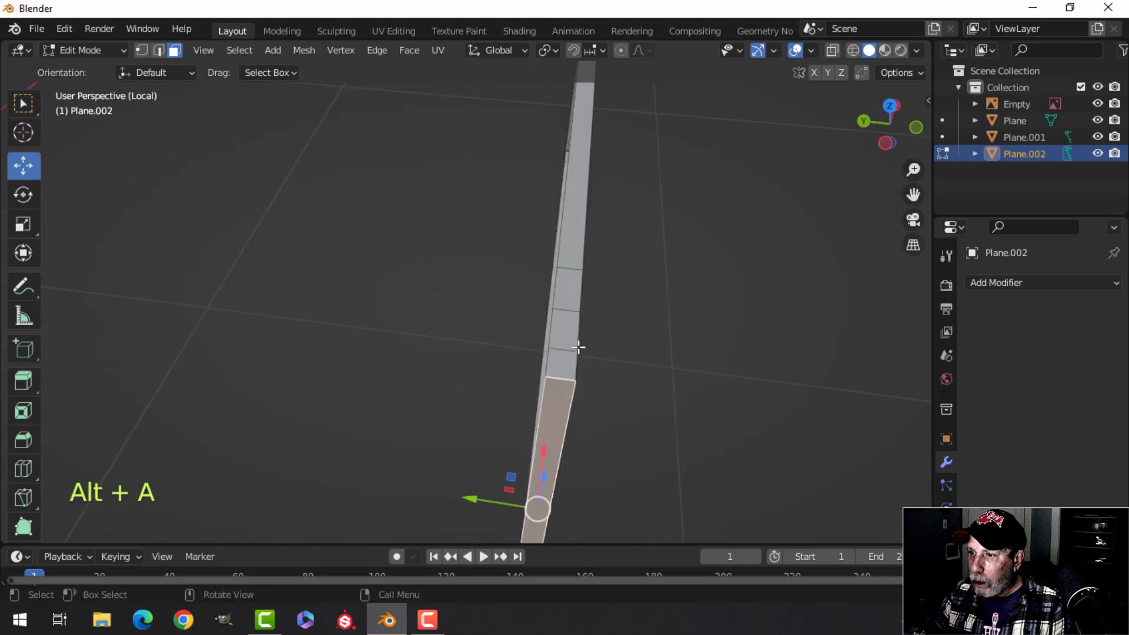
shift+click(564, 356)
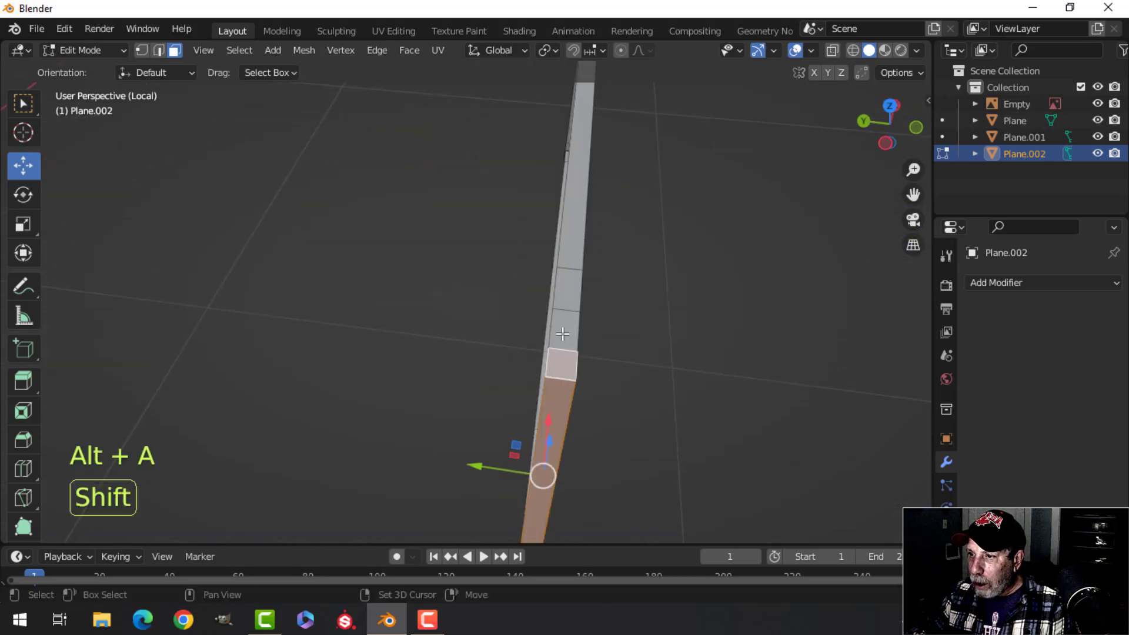
shift+click(563, 289)
middle_drag(625, 269, 756, 363)
shift+click(550, 474)
key(x)
click(548, 396)
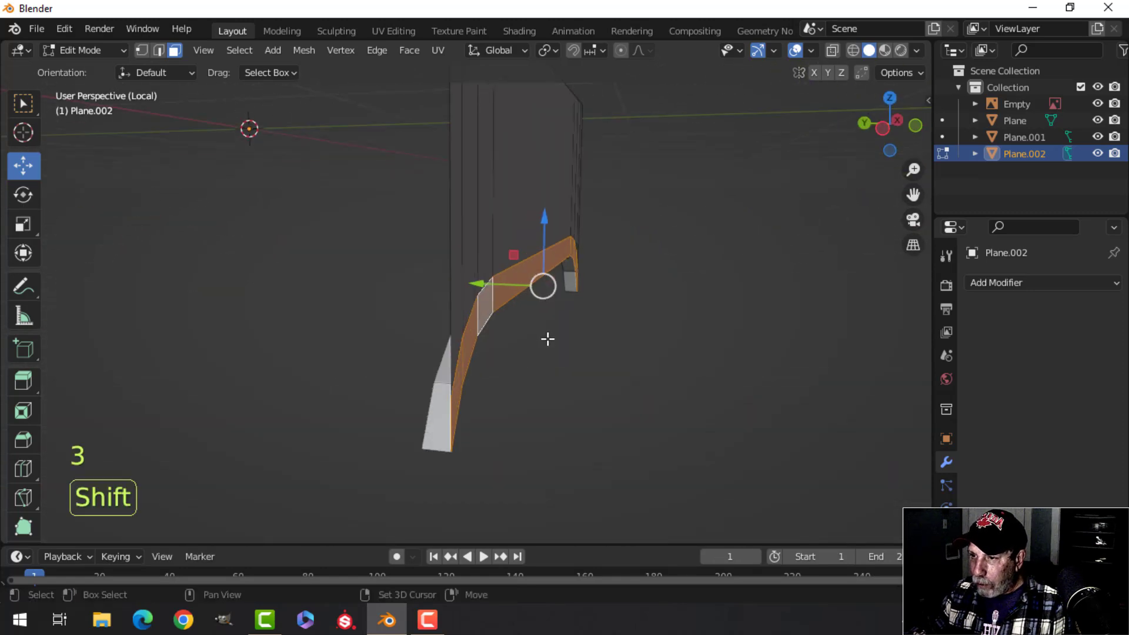
Extrude the arched face strip along the panel's lower edge into a raised trim and delete its end faces.
shift+middle_drag(546, 338, 421, 268)
key(e)
click(555, 315)
key(alt+a)
key(x)
click(398, 302)
middle_drag(421, 268, 379, 332)
key(x)
click(265, 299)
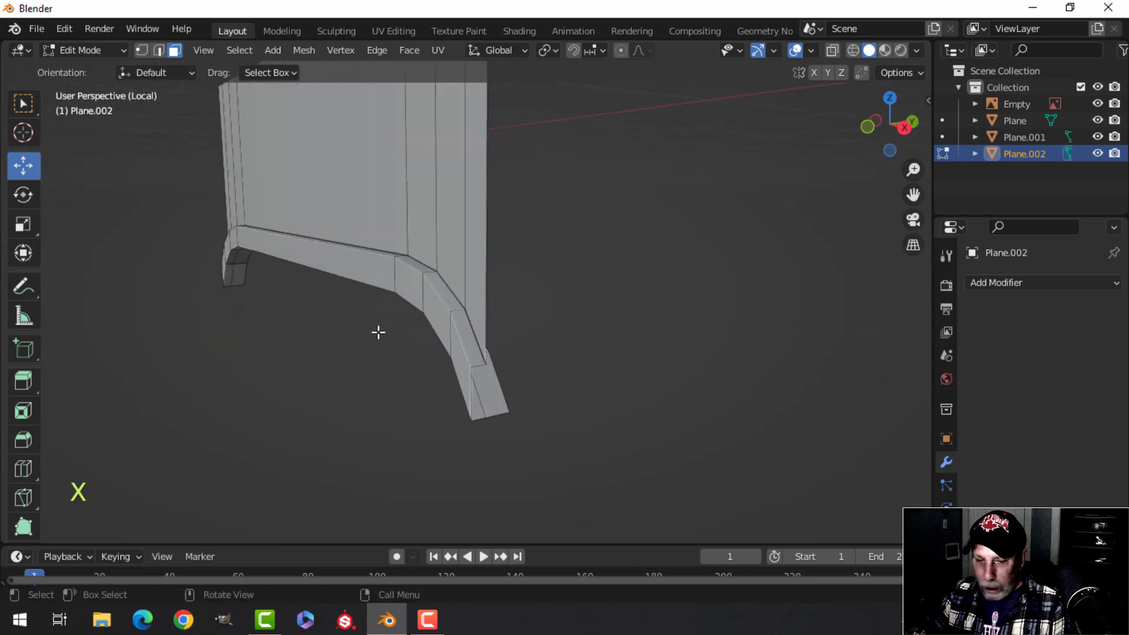
Bevel the trim's two long outer edges with 2 segments and a width of about 0.0115 m.
alt+shift+click(372, 276)
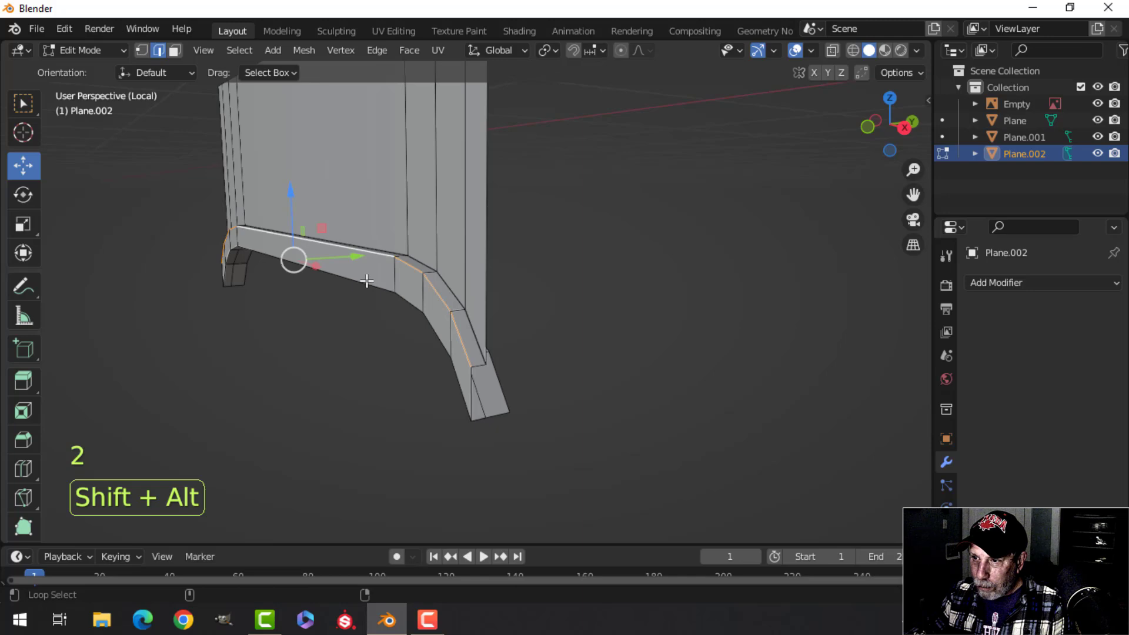
mouse_move(408, 307)
middle_down()
mouse_move(521, 241)
mouse_move(526, 347)
mouse_move(416, 269)
middle_up()
key(ctrl+b)
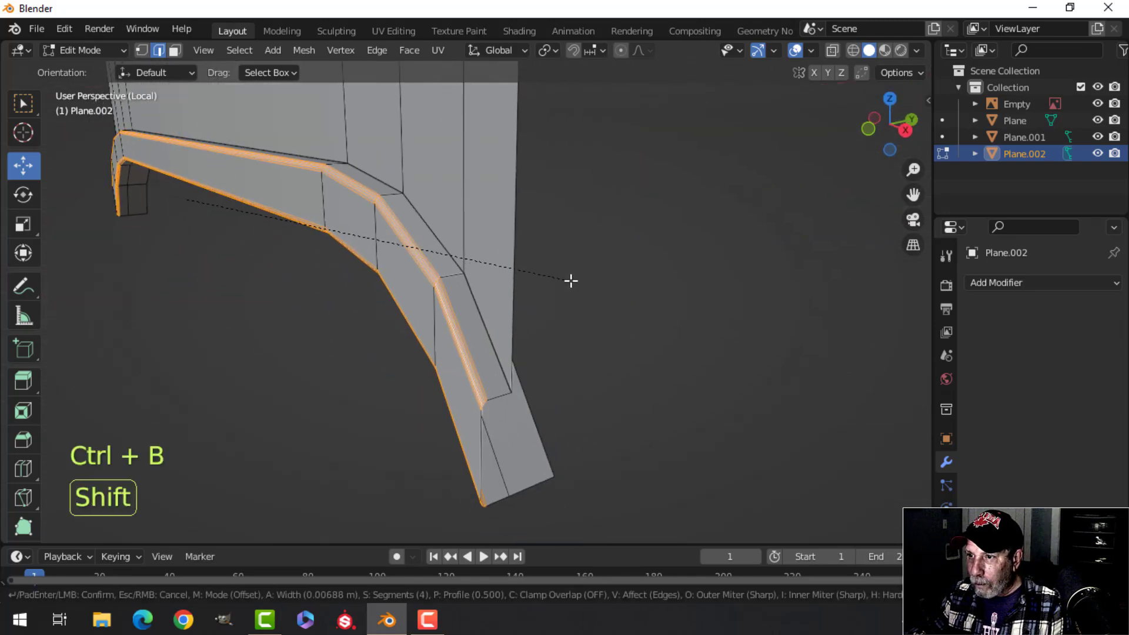
scroll(595, 274, down, 2)
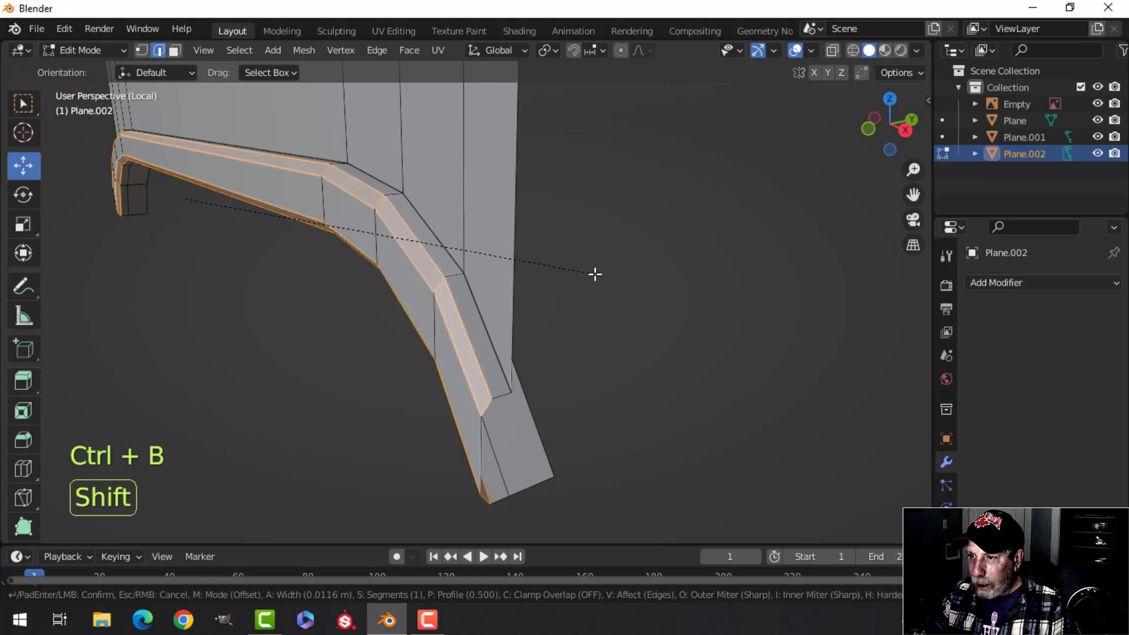
scroll(595, 274, up, 1)
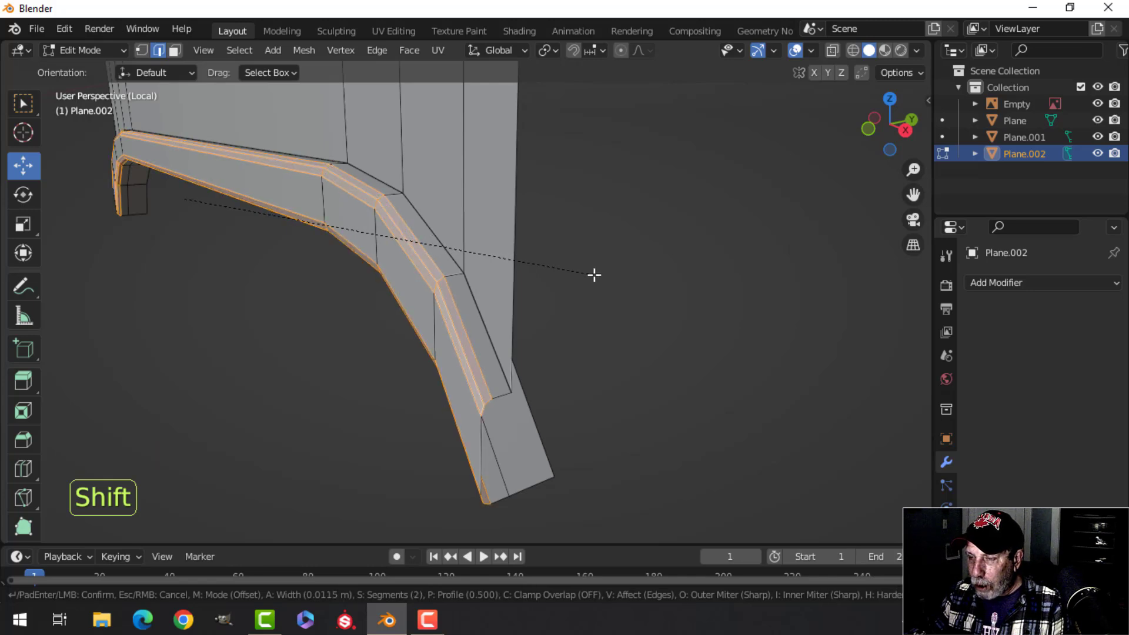
click(594, 275)
Bevel the inner edge loop where the arched trim meets the panel face, using 2 segments.
mouse_move(529, 293)
middle_down()
mouse_move(543, 294)
mouse_move(559, 259)
mouse_move(544, 245)
mouse_move(527, 247)
mouse_move(535, 296)
mouse_move(544, 295)
middle_up()
key(alt+a)
alt+shift+click(535, 287)
key(ctrl+b)
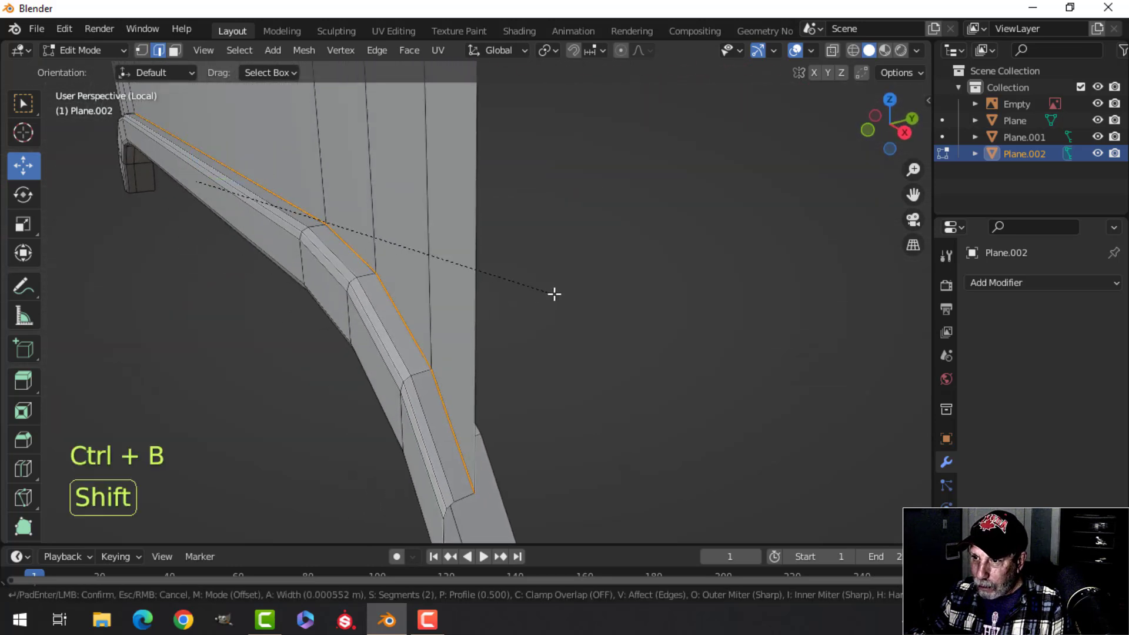
click(578, 290)
Add a Catmull-Clark Subdivision Surface modifier at viewport level 1 to the arched panel.
key(Tab)
scroll(412, 289, down, 5)
middle_drag(406, 288, 488, 185)
key(ctrl+1)
Add a horizontal loop cut close to the panel's top edge and leave the isolated view.
key(Tab)
middle_drag(451, 241, 479, 253)
scroll(431, 231, down, 4)
key(alt+a)
key(ctrl+r)
click(564, 266)
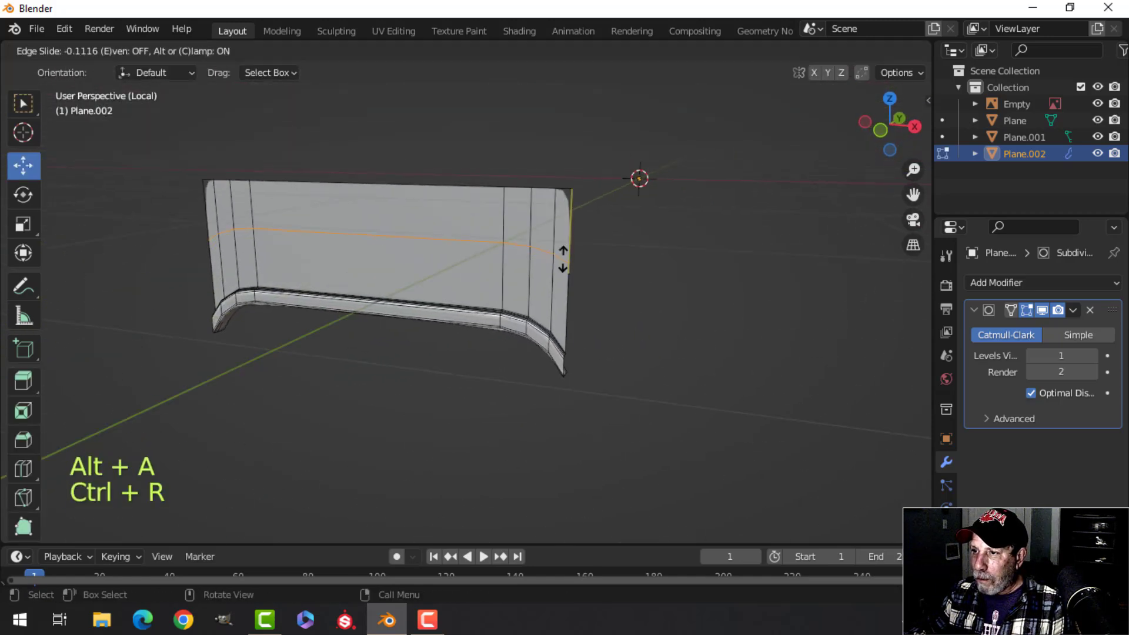
click(580, 193)
key(Tab)
middle_drag(577, 249, 493, 260)
key(slash)
Compare the smoothed apron panel with the reference arch in front view and inspect its fit between the legs.
scroll(606, 231, down, 2)
scroll(554, 245, down, 3)
key(alt+a)
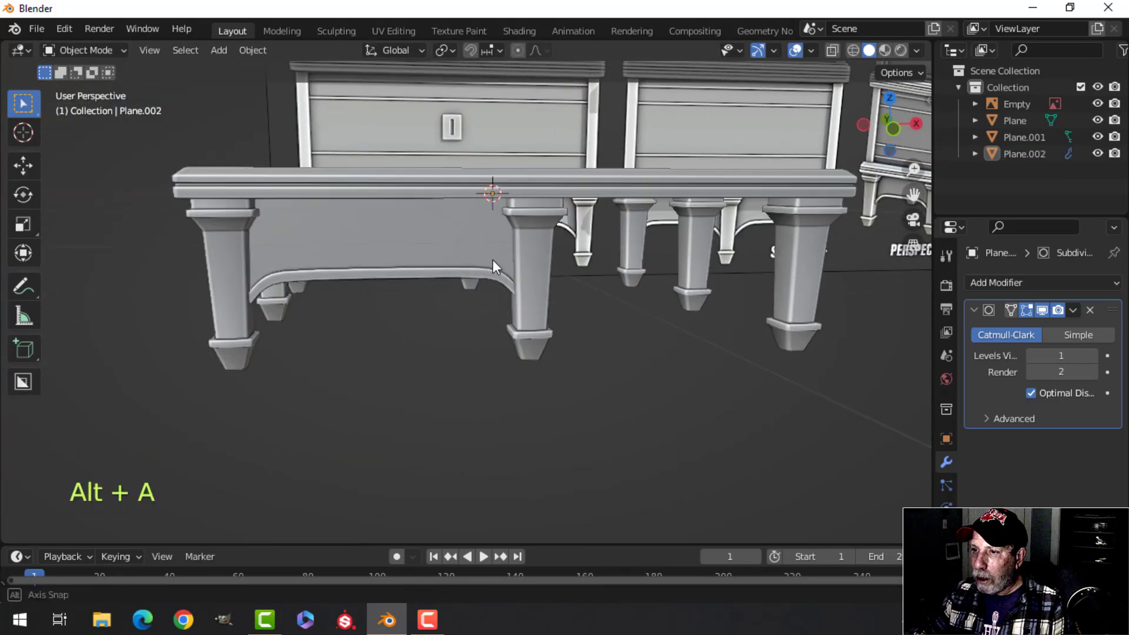
key(KP_1)
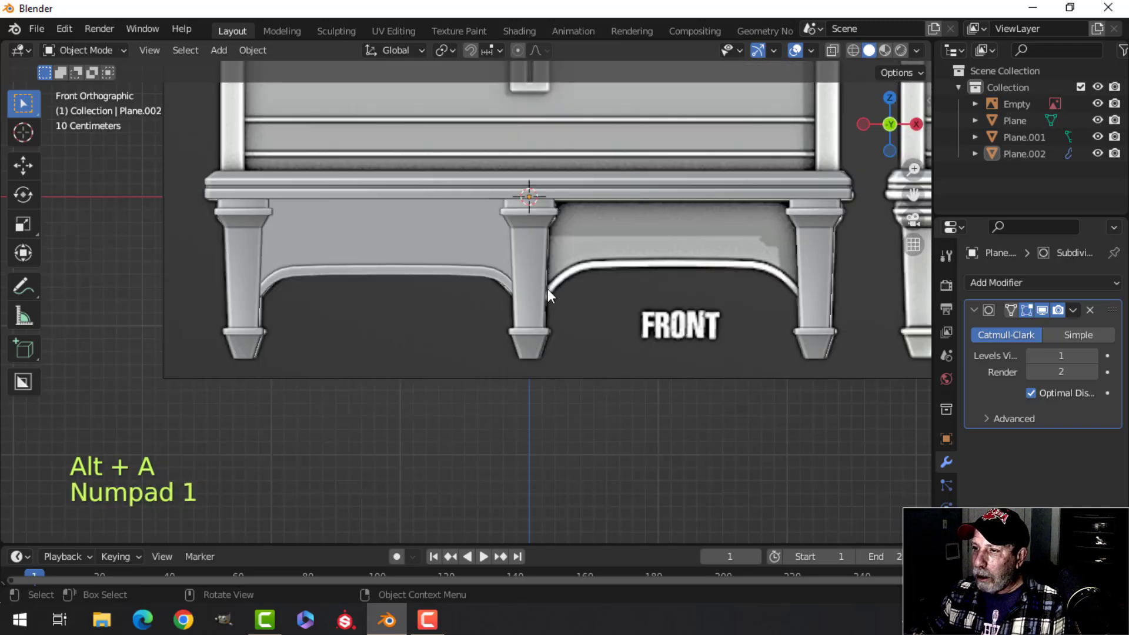
scroll(446, 251, up, 1)
click(446, 252)
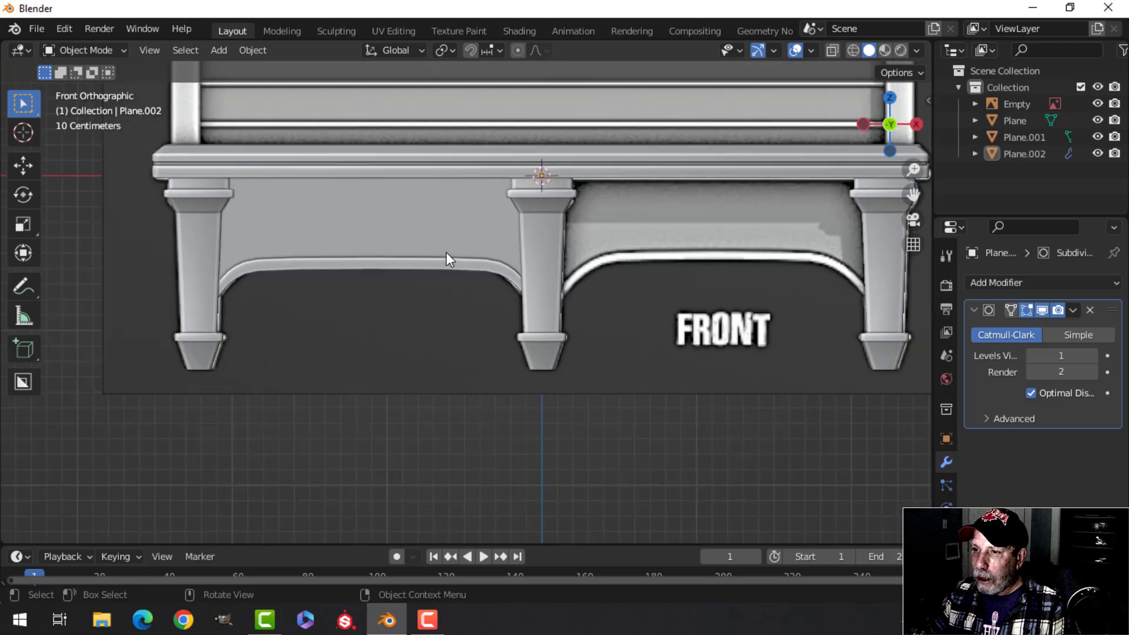
scroll(411, 235, up, 4)
mouse_move(448, 294)
middle_down()
mouse_move(447, 212)
mouse_move(469, 245)
mouse_move(463, 289)
middle_up()
key(Tab)
key(Tab)
scroll(480, 238, down, 3)
key(alt+a)
Add a Mirror modifier on the X axis to the arched panel to fill the bay on the other side.
click(486, 258)
key(KP_1)
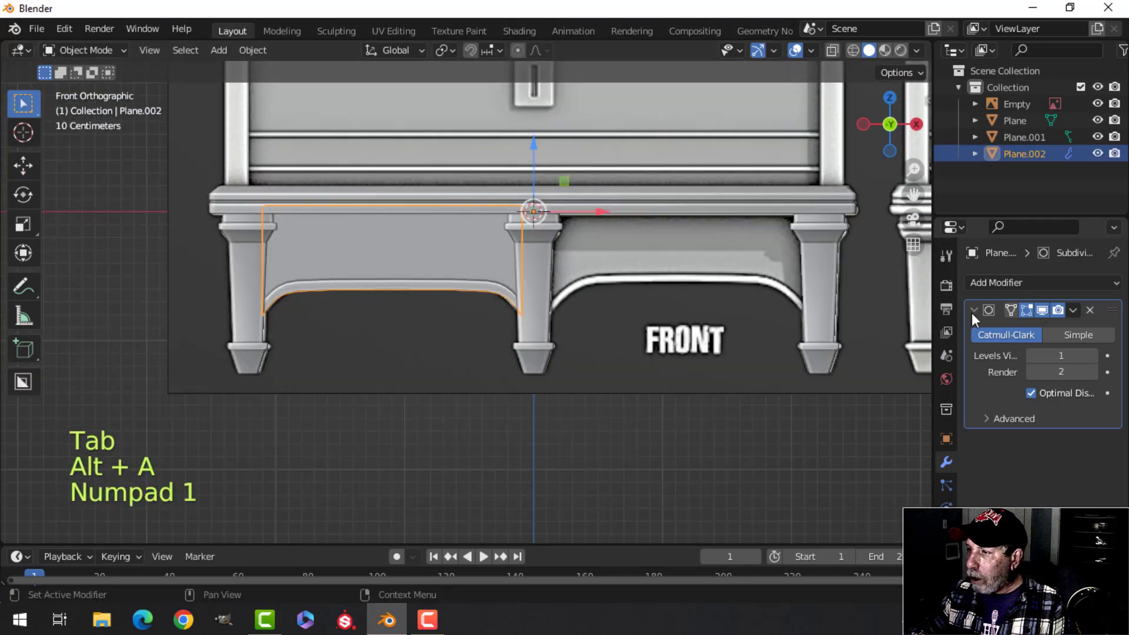
click(993, 283)
click(800, 474)
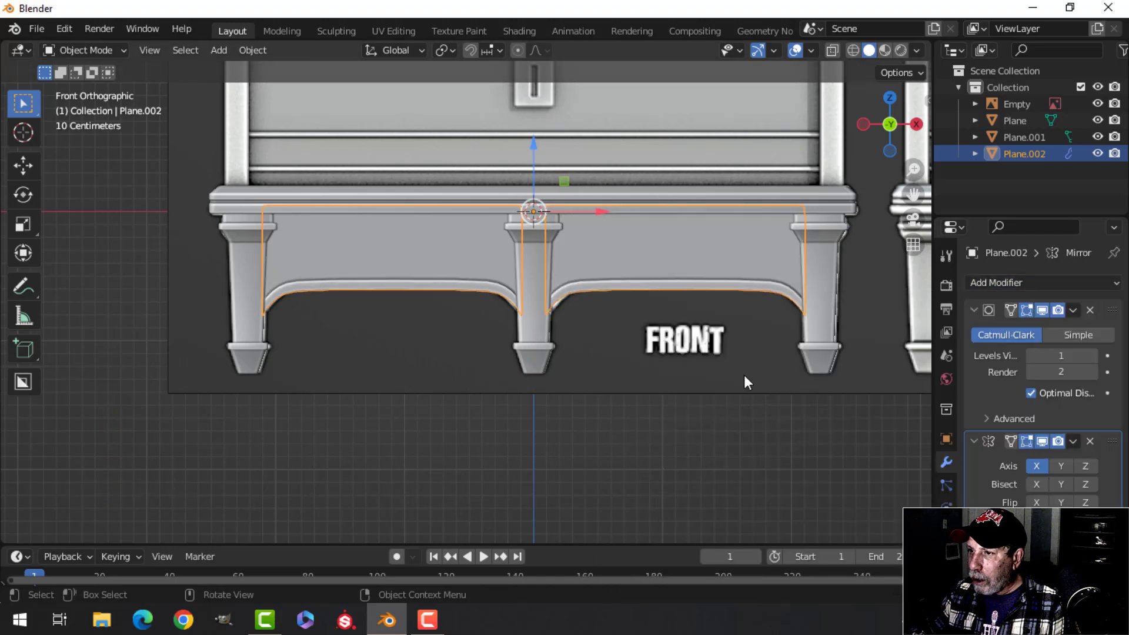
Apply the Subdivision modifier on the arched panel, keeping the Mirror modifier.
key(alt+a)
middle_drag(792, 330, 706, 347)
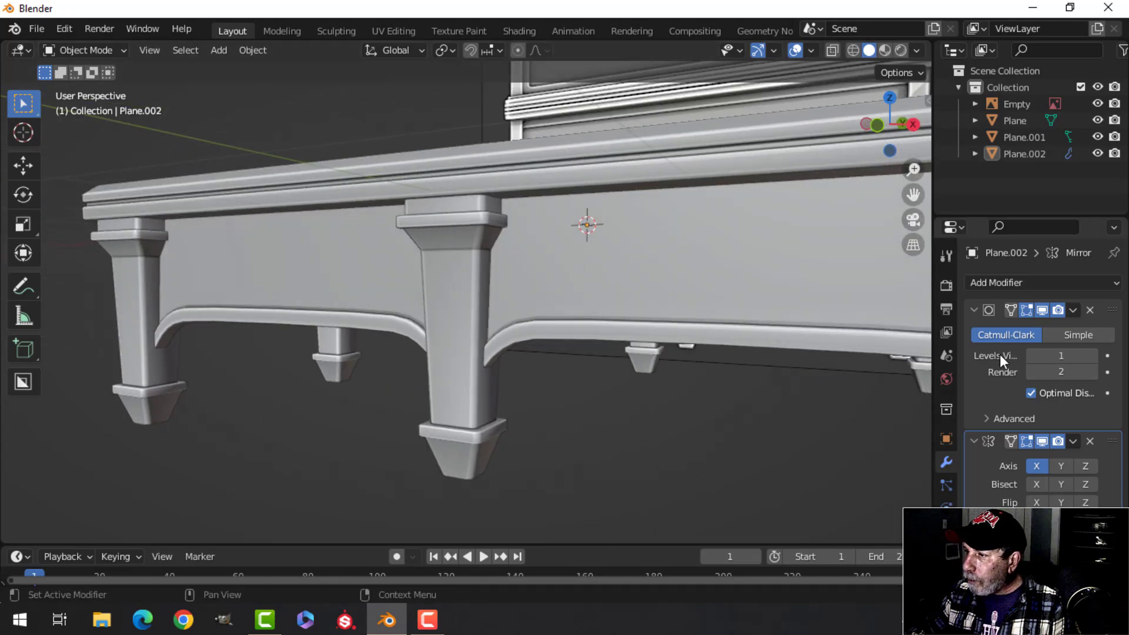
click(1074, 309)
click(1029, 327)
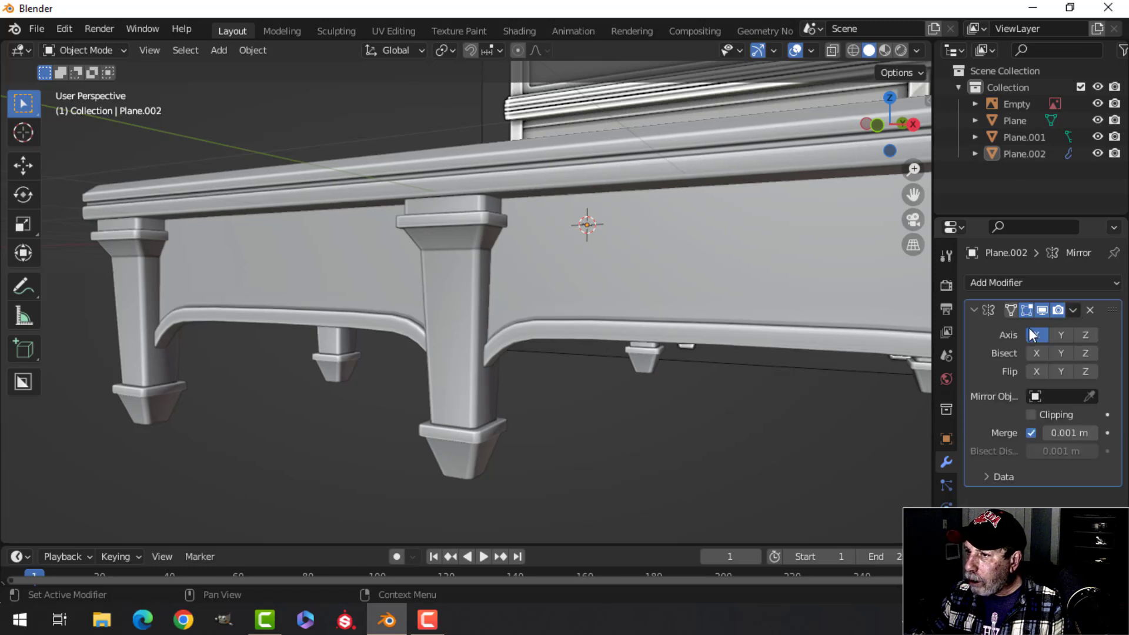
middle_drag(494, 266, 562, 267)
key(Tab)
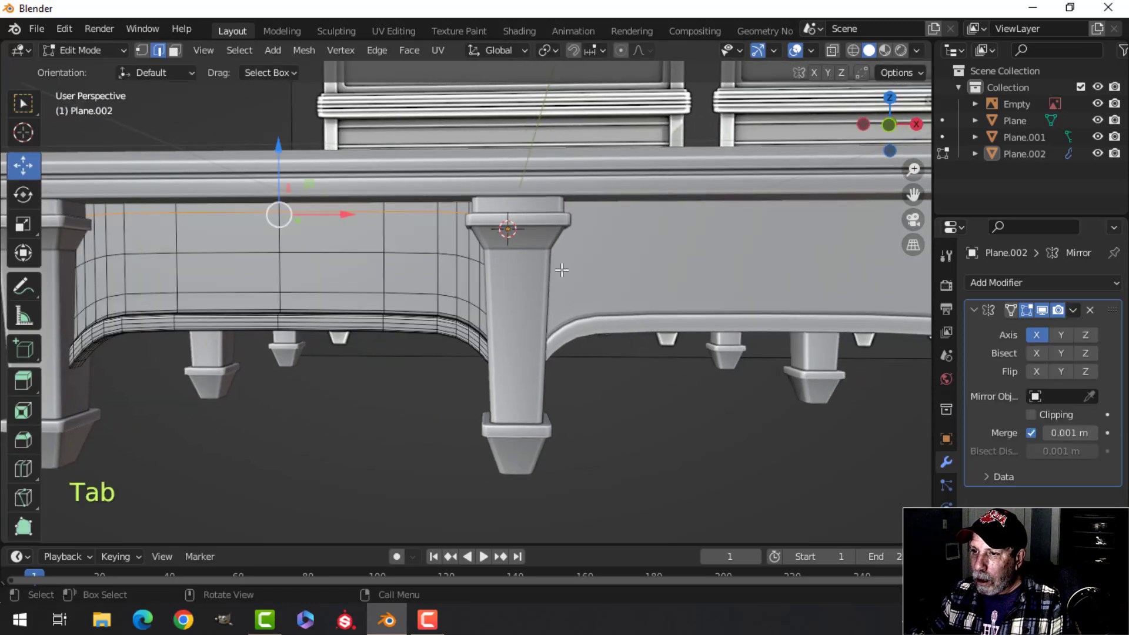
key(Tab)
click(739, 284)
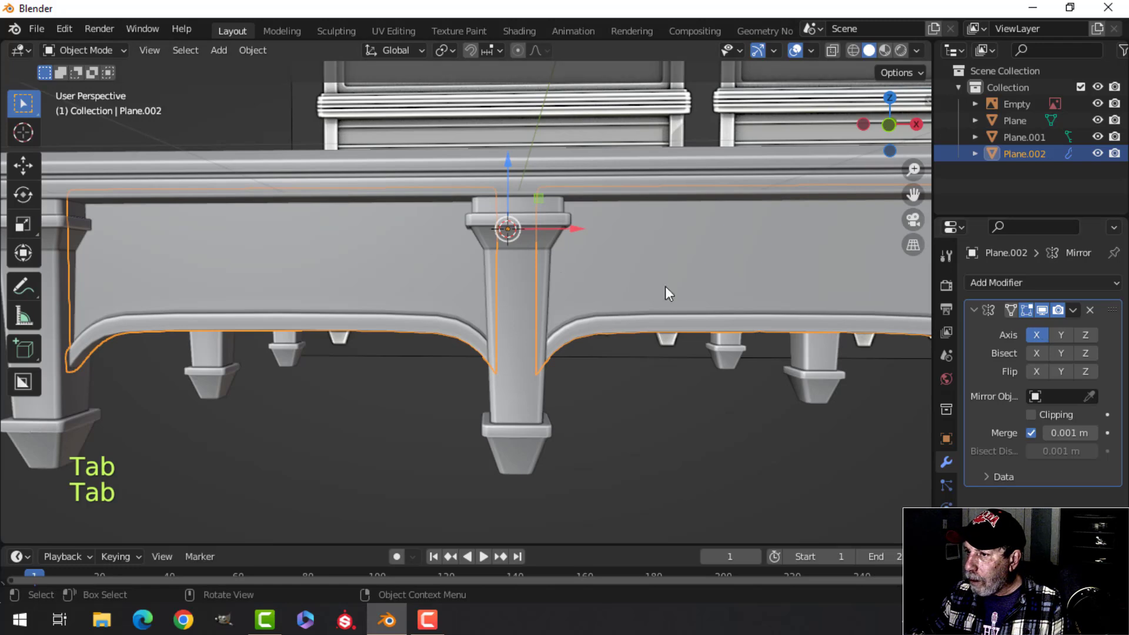
shift+click(708, 302)
click(703, 291)
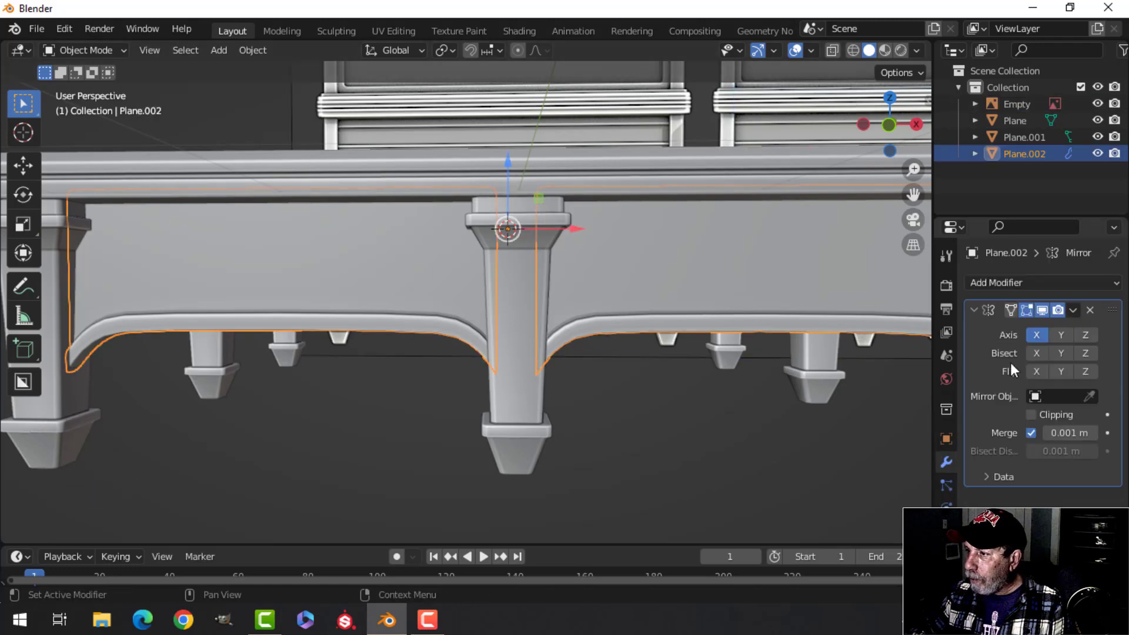
click(1088, 310)
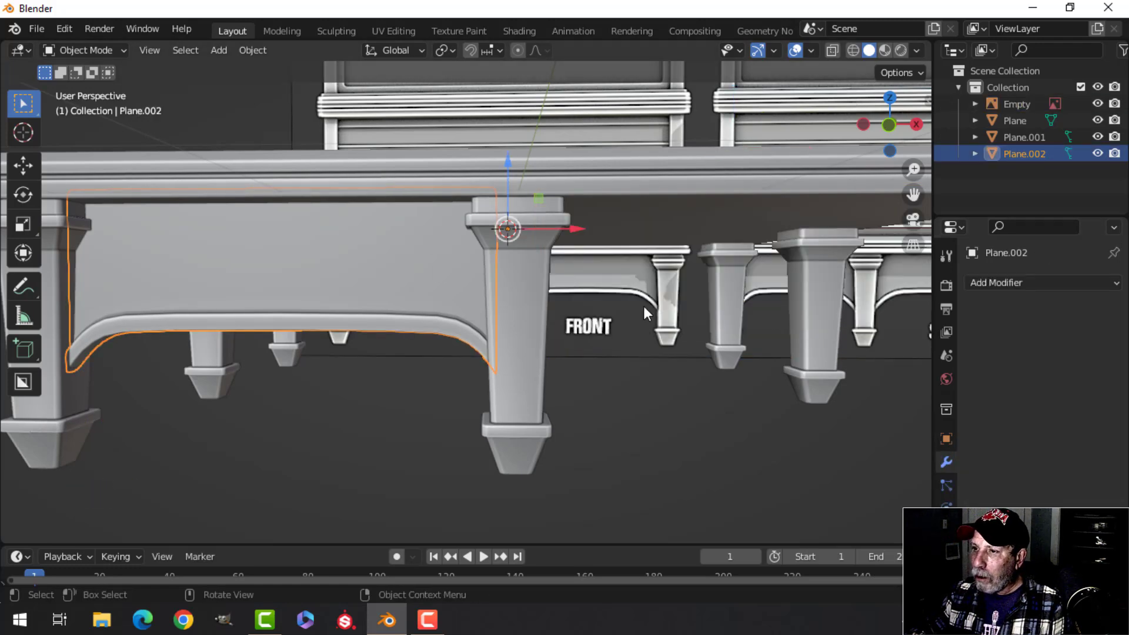
key(ctrl+z)
Apply the Mirror modifier so both front apron panels become real geometry.
click(1076, 313)
click(1014, 327)
key(alt+a)
middle_drag(588, 320, 560, 320)
scroll(621, 334, down, 3)
Join the front apron panels and legs into one object and delete the legs behind the front row.
click(460, 272)
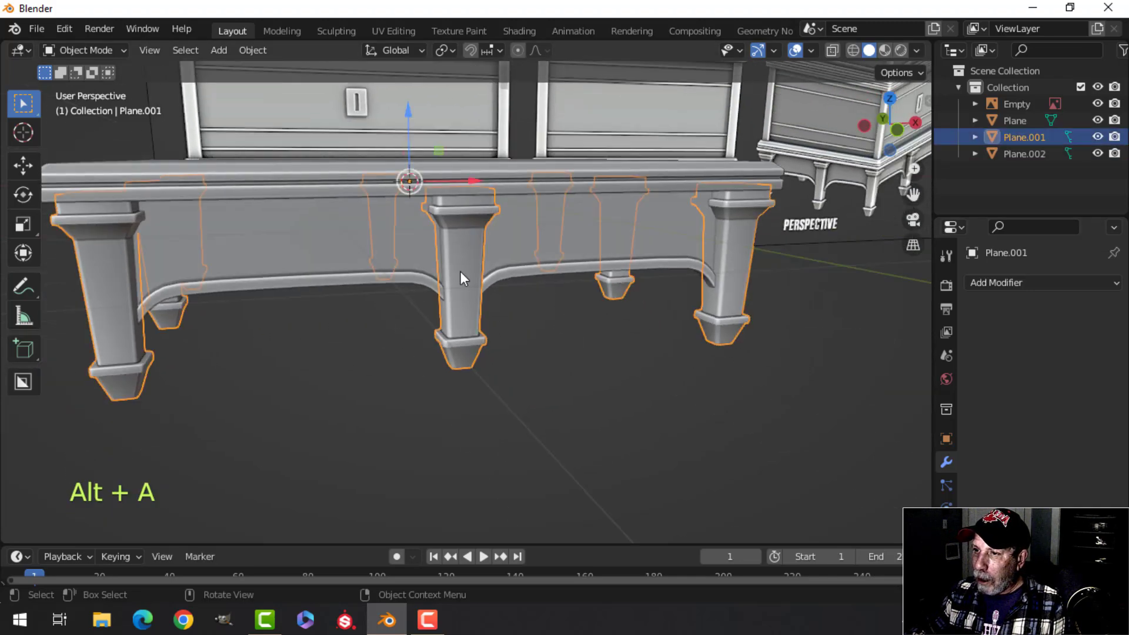
middle_drag(647, 277, 538, 287)
key(alt+a)
click(502, 273)
key(alt+a)
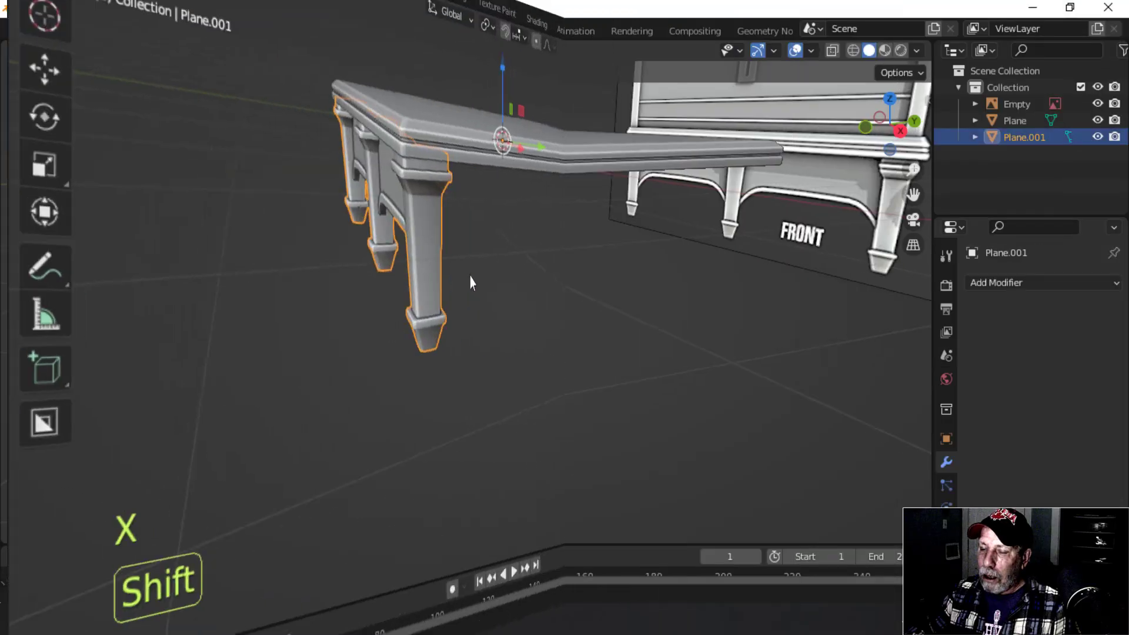
middle_drag(471, 282, 434, 290)
Add a Mirror modifier to the joined legs and aprons, mirroring across the Y axis only.
click(979, 284)
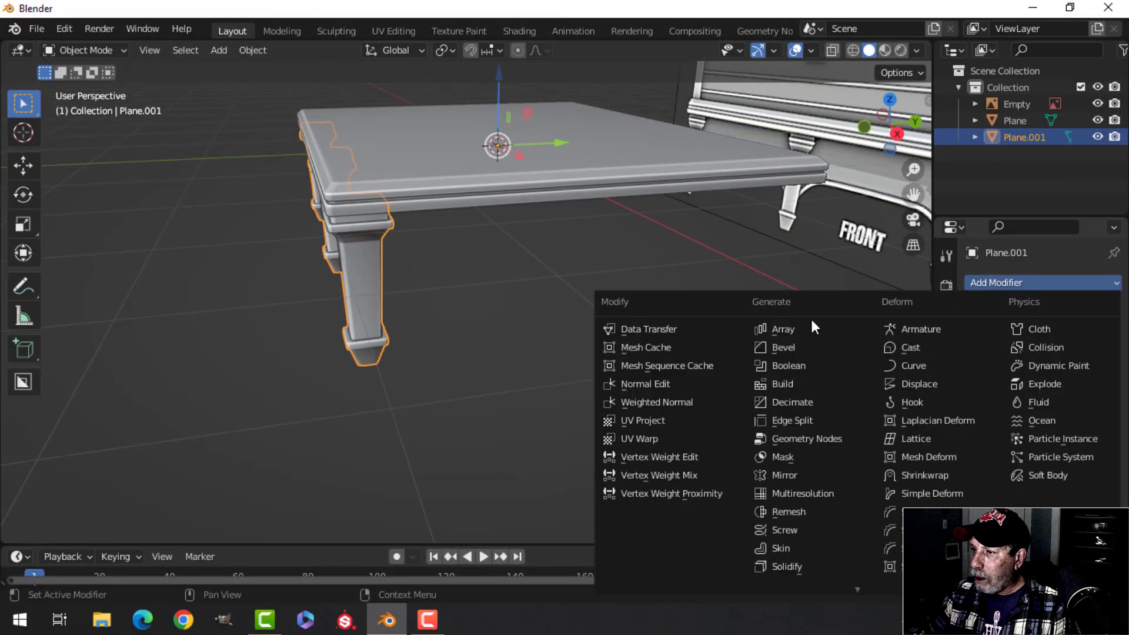
click(800, 474)
click(1061, 334)
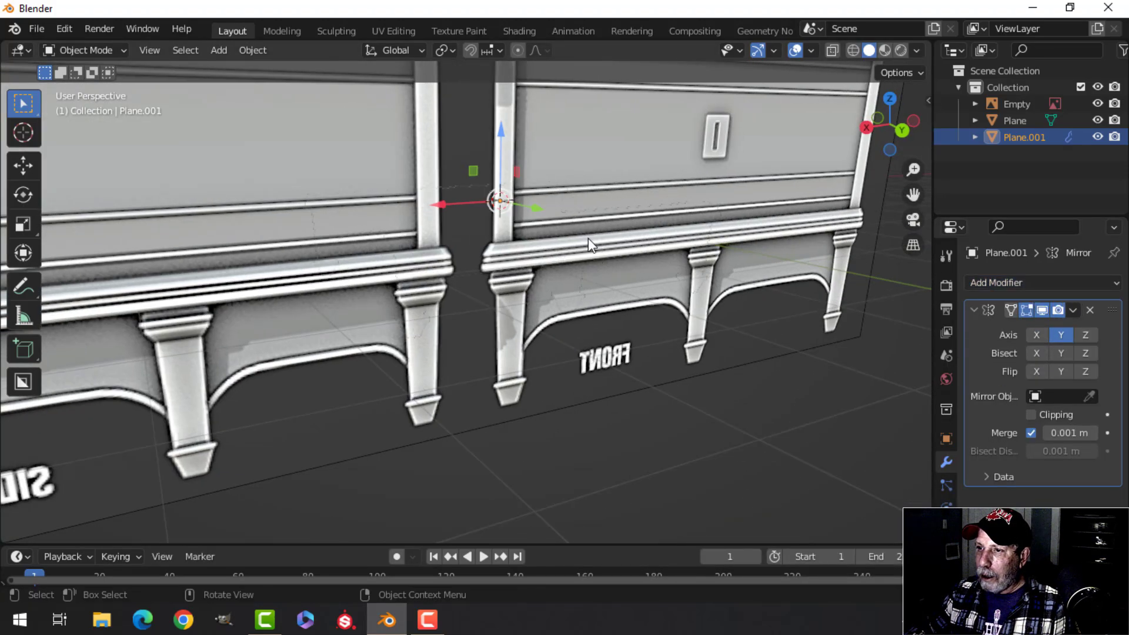
Adjust the reference image's display settings for viewing the model from behind.
click(590, 244)
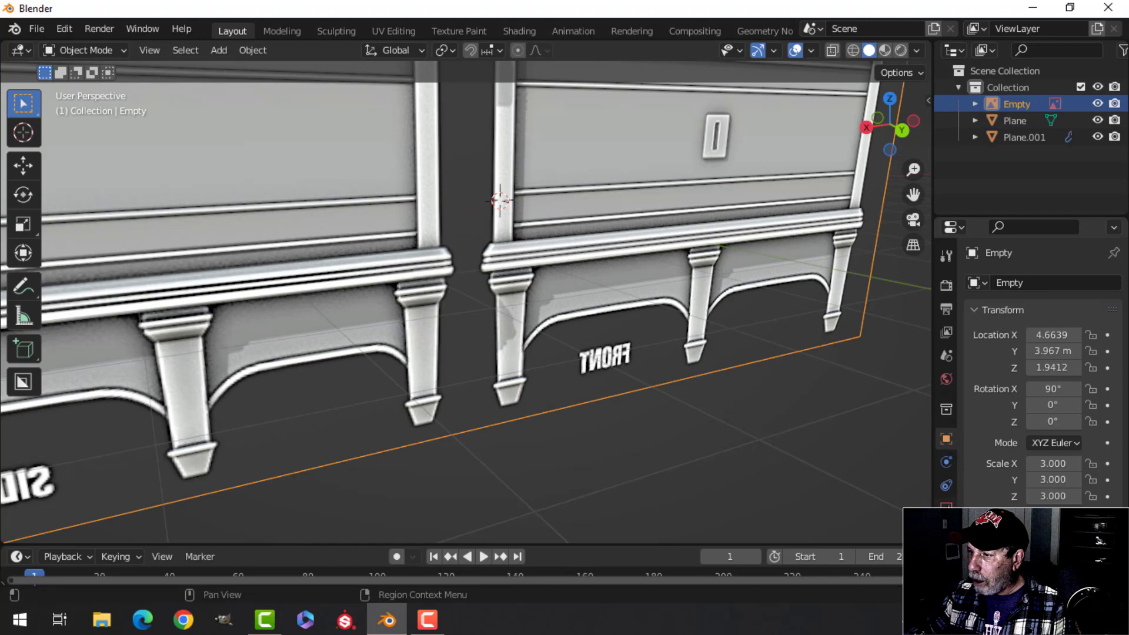
click(946, 509)
click(1063, 405)
middle_drag(406, 385, 535, 340)
scroll(509, 392, up, 3)
scroll(535, 339, down, 3)
shift+middle_drag(451, 369, 604, 368)
scroll(619, 401, up, 4)
key(alt+a)
Duplicate the front legs-and-aprons object in place and rotate the copy 90° about the Z axis.
scroll(676, 418, down, 4)
middle_drag(482, 317, 548, 356)
click(481, 308)
key(shift+d)
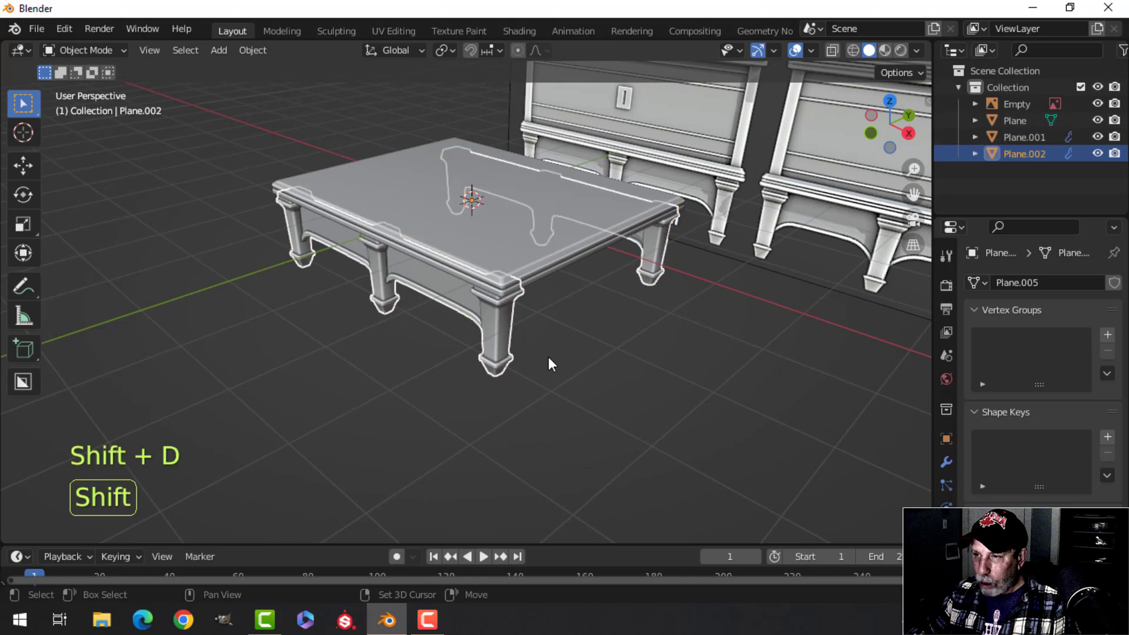
right_click(548, 357)
text(rz)
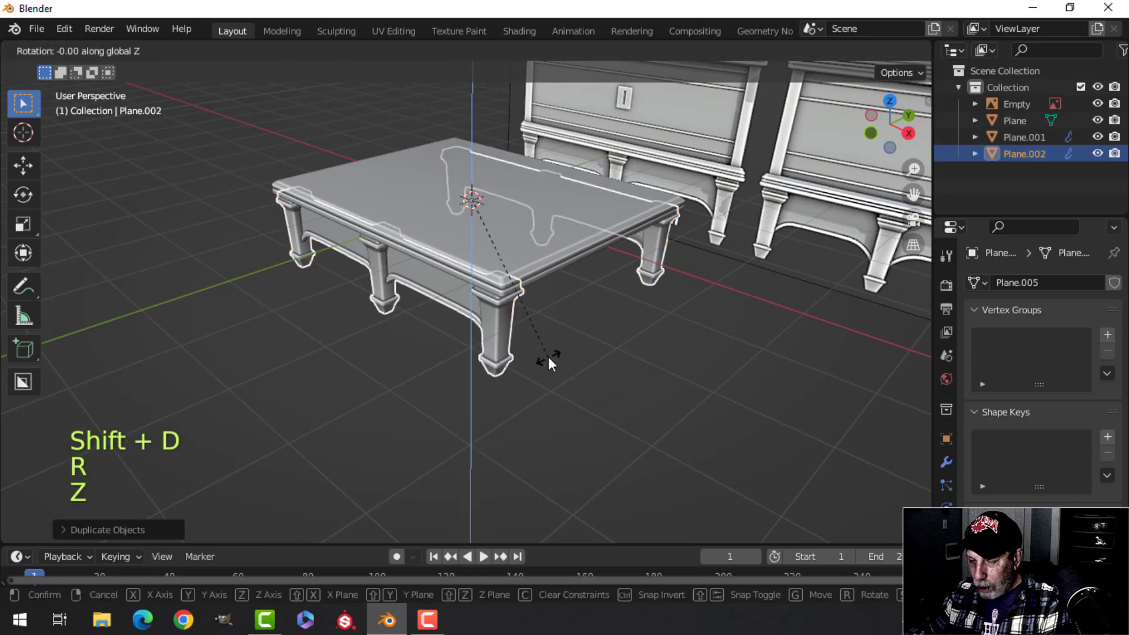
text(90)
key(Return)
Move all geometry of the rotated leg-and-apron copy outward along X to the side edge of the base.
middle_drag(560, 346, 352, 517)
key(Tab)
key(a)
scroll(605, 328, up, 2)
key(KP_1)
scroll(637, 320, up, 5)
drag(478, 312, 580, 310)
Separate the linked apron panels of the side copy from its legs into their own object.
middle_drag(580, 310, 524, 286)
key(alt+a)
scroll(529, 357, up, 3)
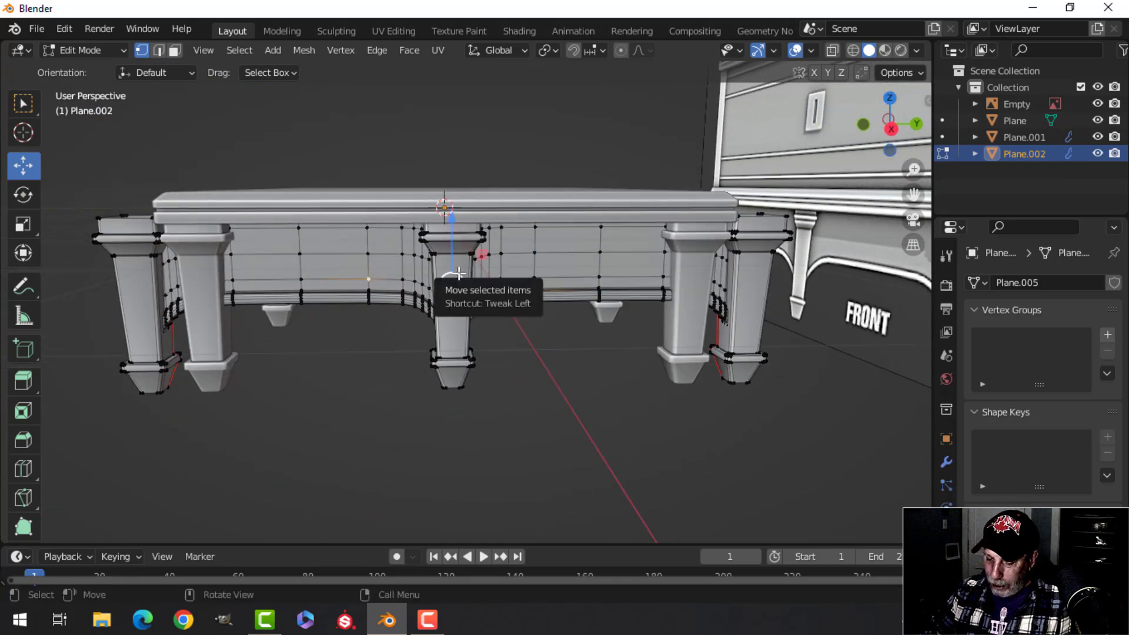
key(ctrl+l)
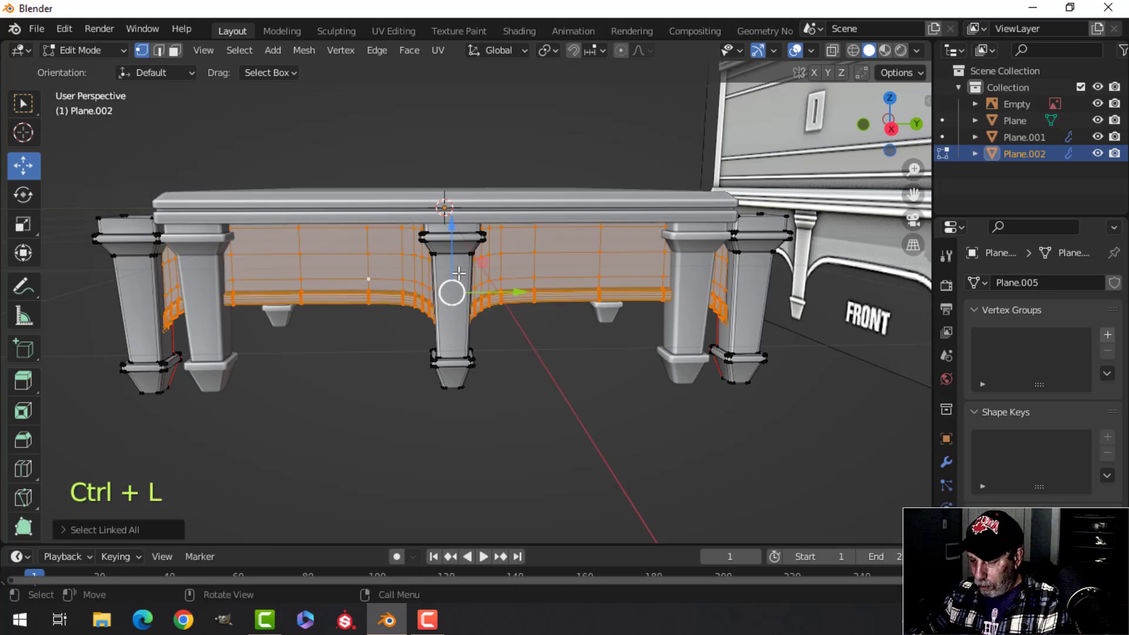
key(p)
click(458, 273)
key(Tab)
Hide the separated side apron panels so that only the copied legs stay in view.
key(alt+a)
click(362, 271)
middle_drag(362, 270, 501, 298)
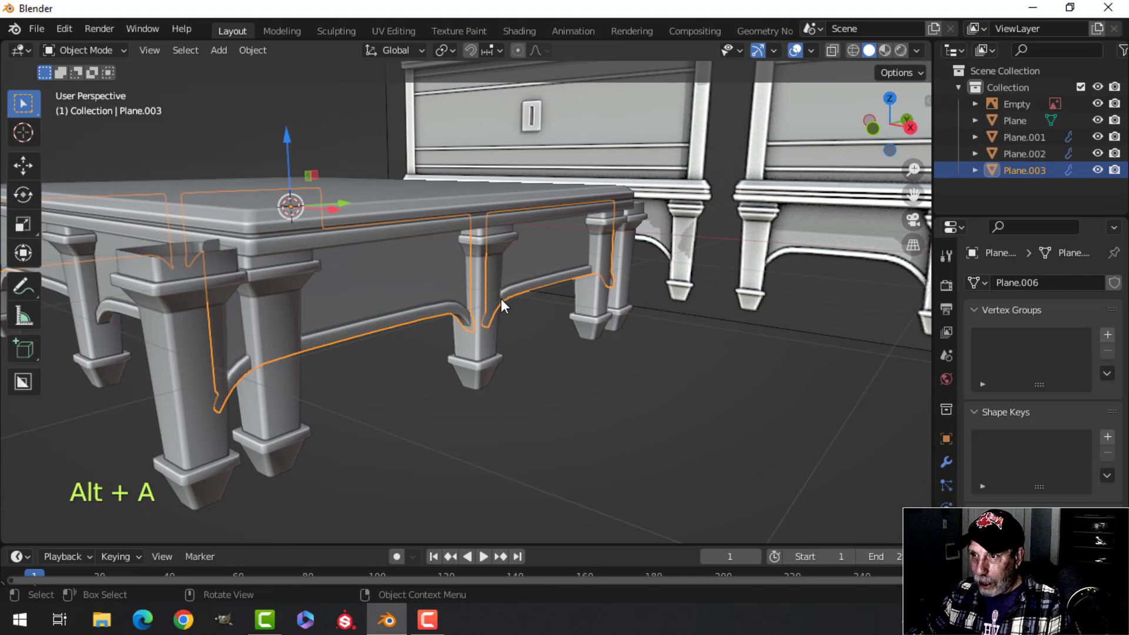
key(h)
Delete both duplicated corner legs from the side copy, keeping only the middle leg.
click(248, 328)
middle_drag(249, 328, 327, 321)
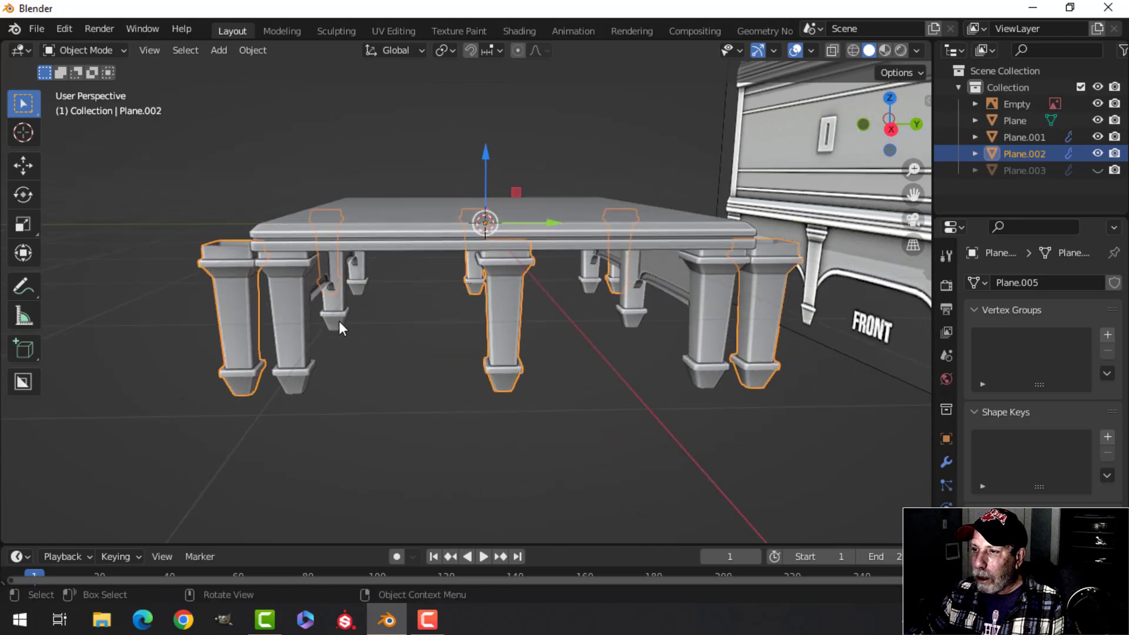
key(Tab)
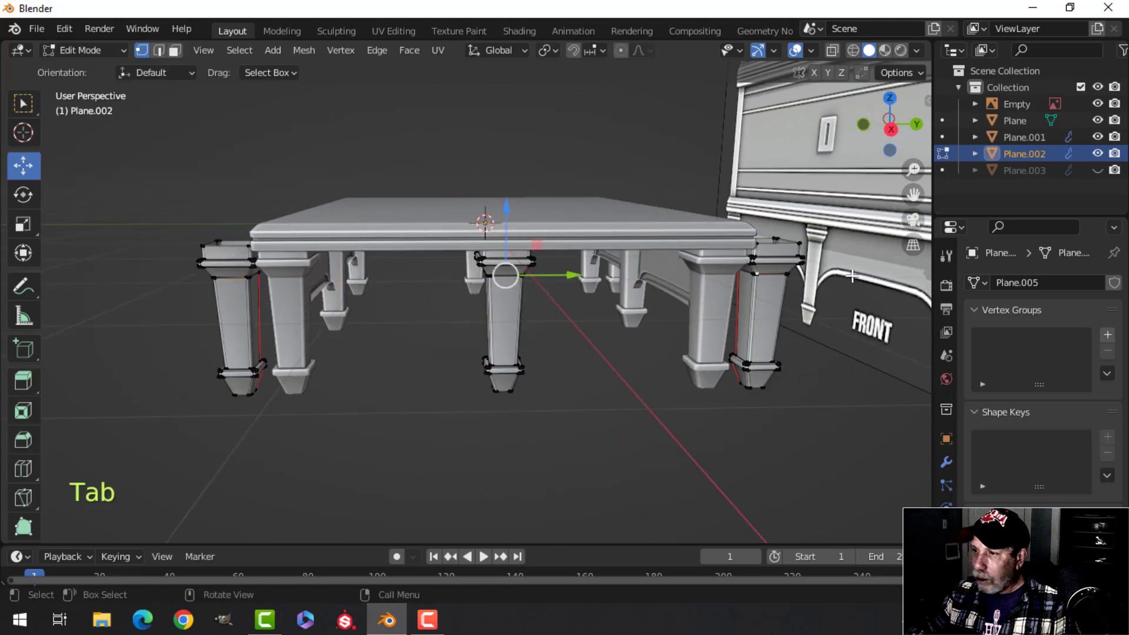
key(ctrl+l)
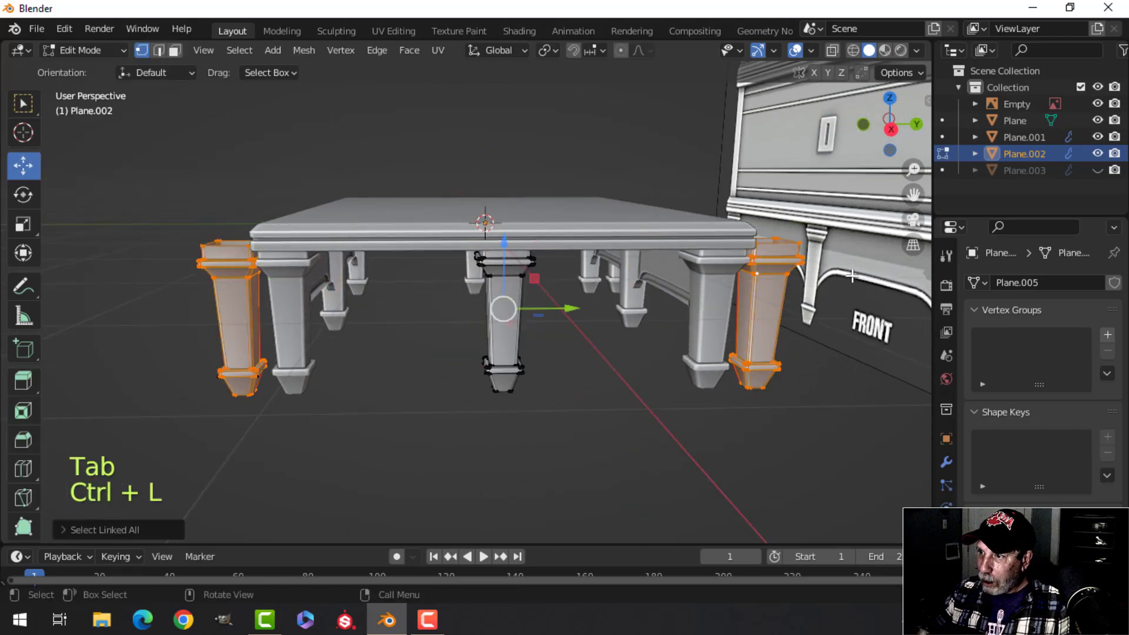
middle_drag(818, 287, 814, 292)
key(x)
click(815, 292)
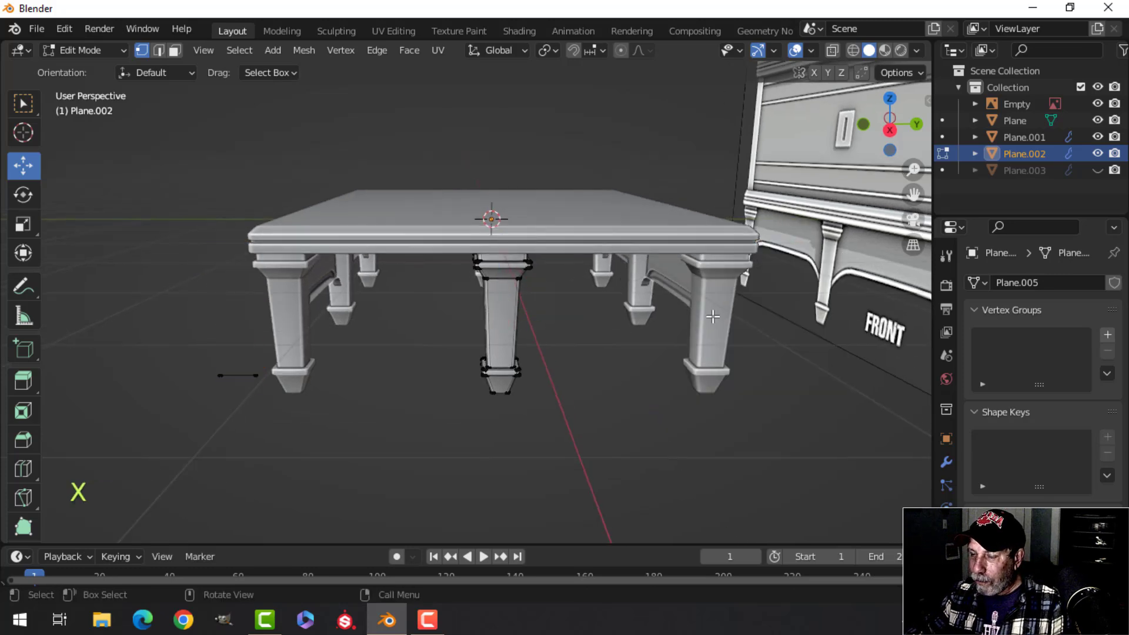
Delete the stray vertices left beside the corner leg in the side leg object.
key(Tab)
key(Tab)
drag(260, 400, 261, 399)
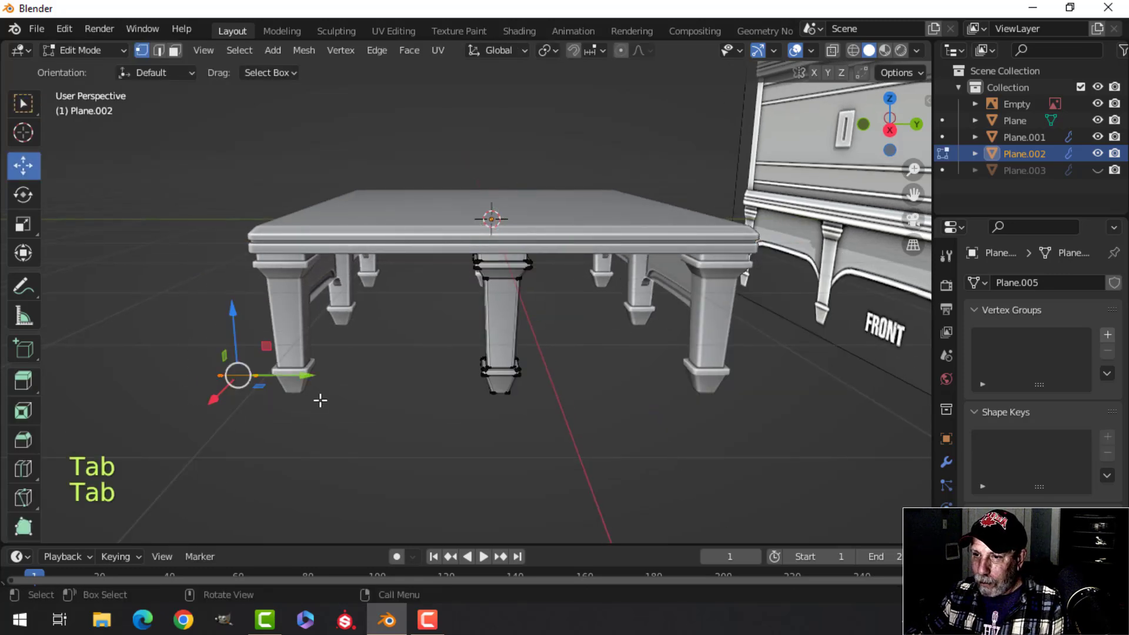
key(x)
click(277, 389)
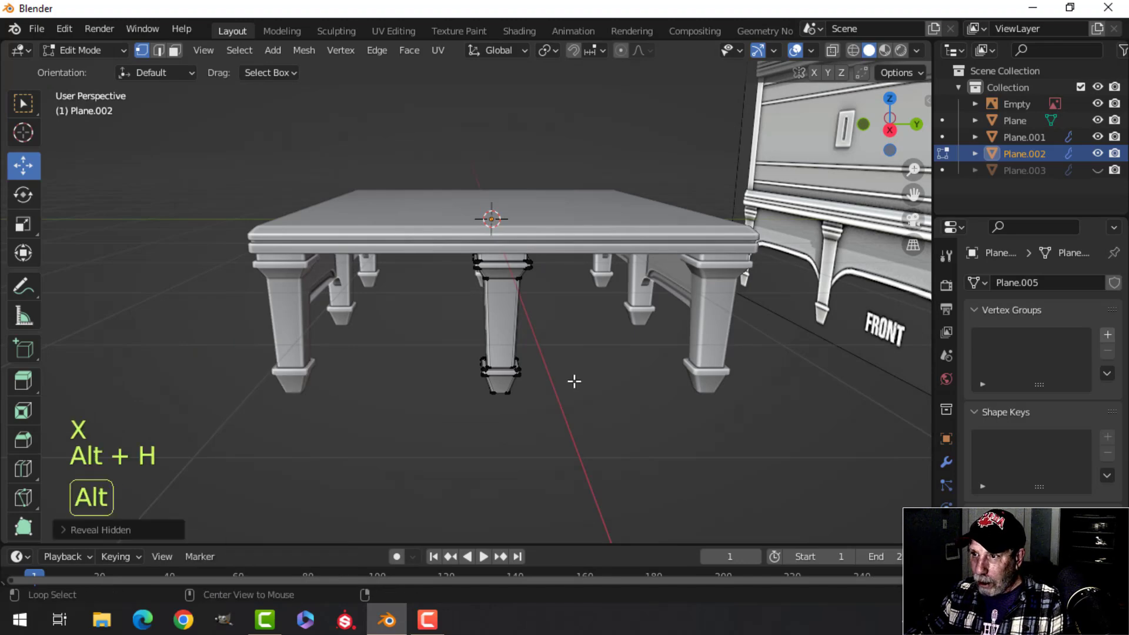
Leave Edit Mode and unhide the side apron panels.
key(Tab)
key(alt+h)
middle_drag(574, 380, 583, 380)
key(alt+a)
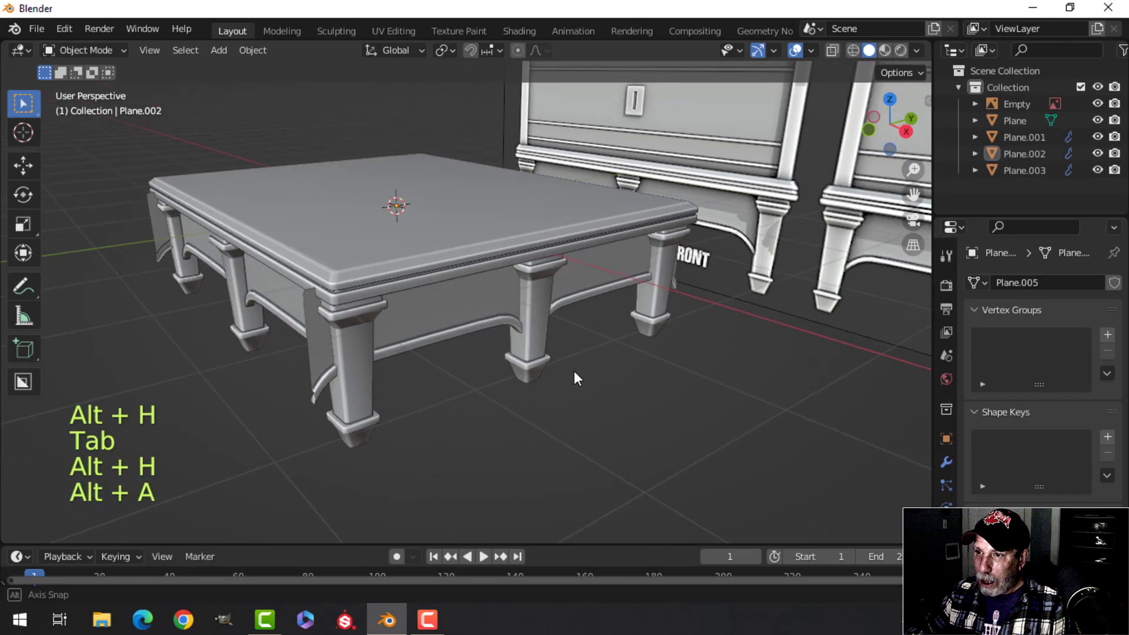
Box-select the front-end vertices of the side aprons in wireframe and move them inward along Y behind the front corner leg.
click(475, 330)
middle_drag(475, 330, 565, 348)
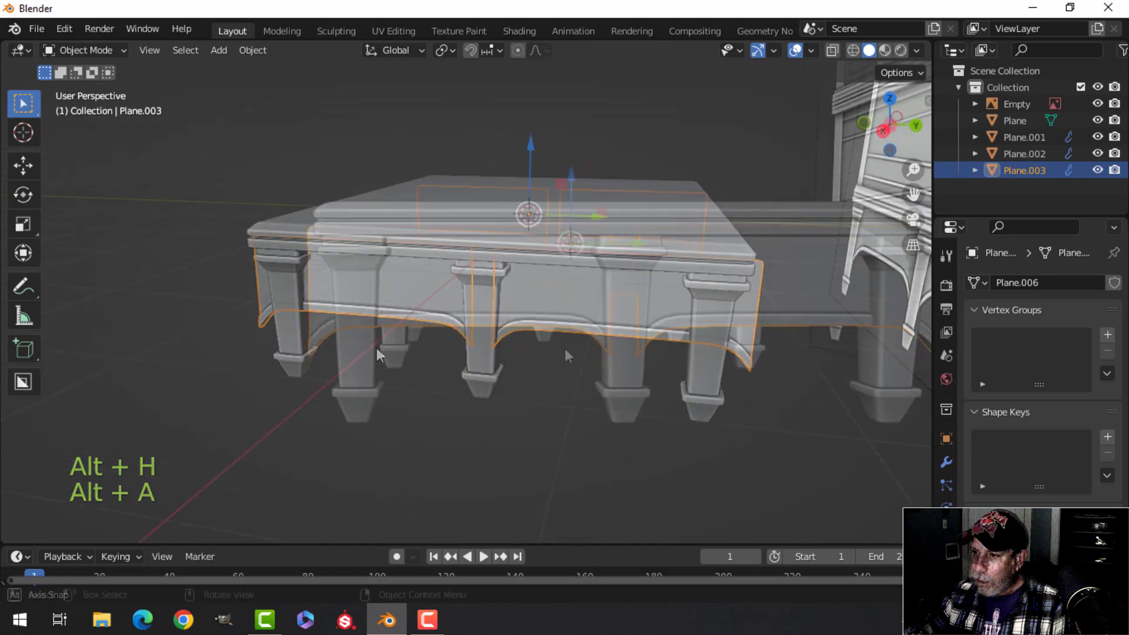
key(KP_3)
key(Tab)
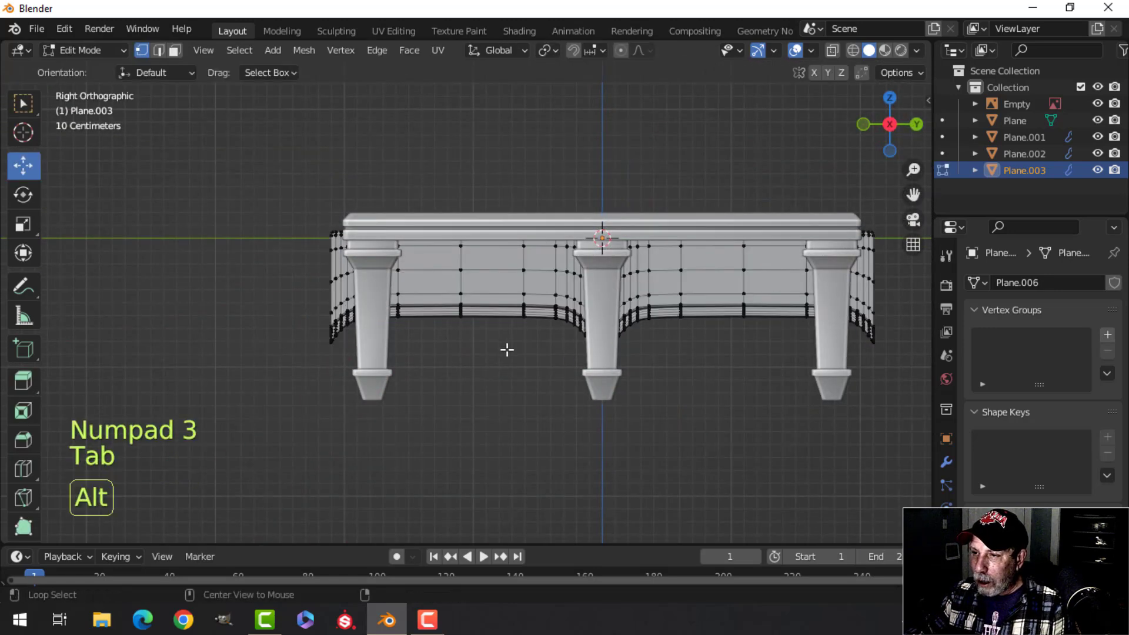
key(alt+a)
key(z)
click(427, 348)
key(b)
drag(288, 161, 500, 414)
scroll(526, 383, up, 3)
shift+middle_drag(525, 384, 543, 415)
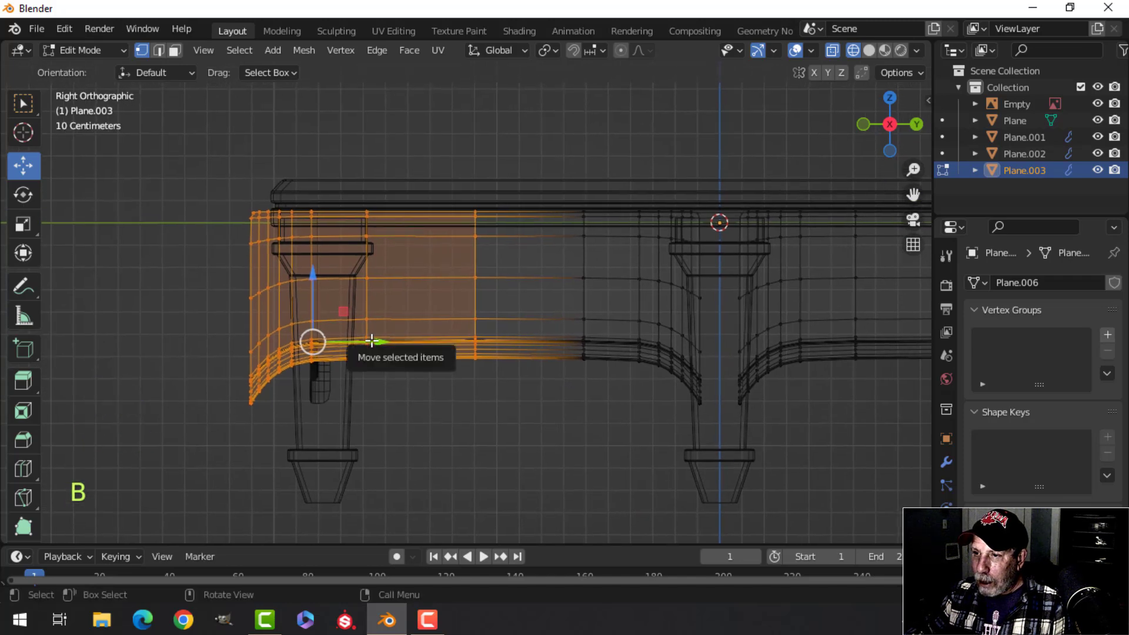
drag(377, 340, 441, 339)
scroll(384, 394, down, 1)
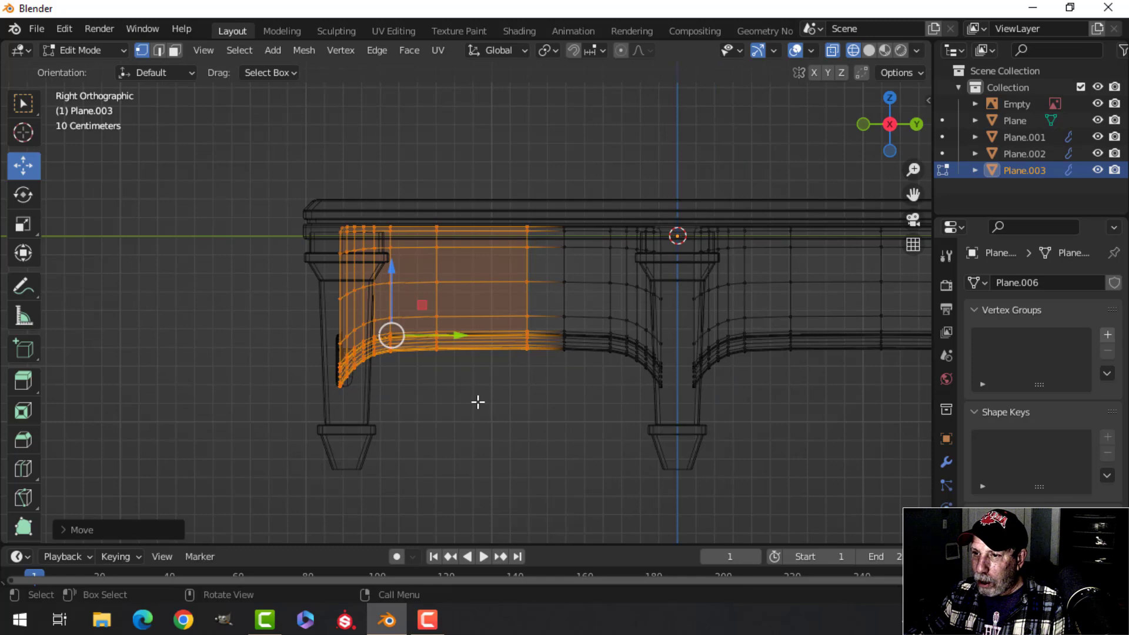
Shift the selected apron vertices further inward along Y in solid shading so the arch meets the front corner leg.
scroll(597, 390, up, 1)
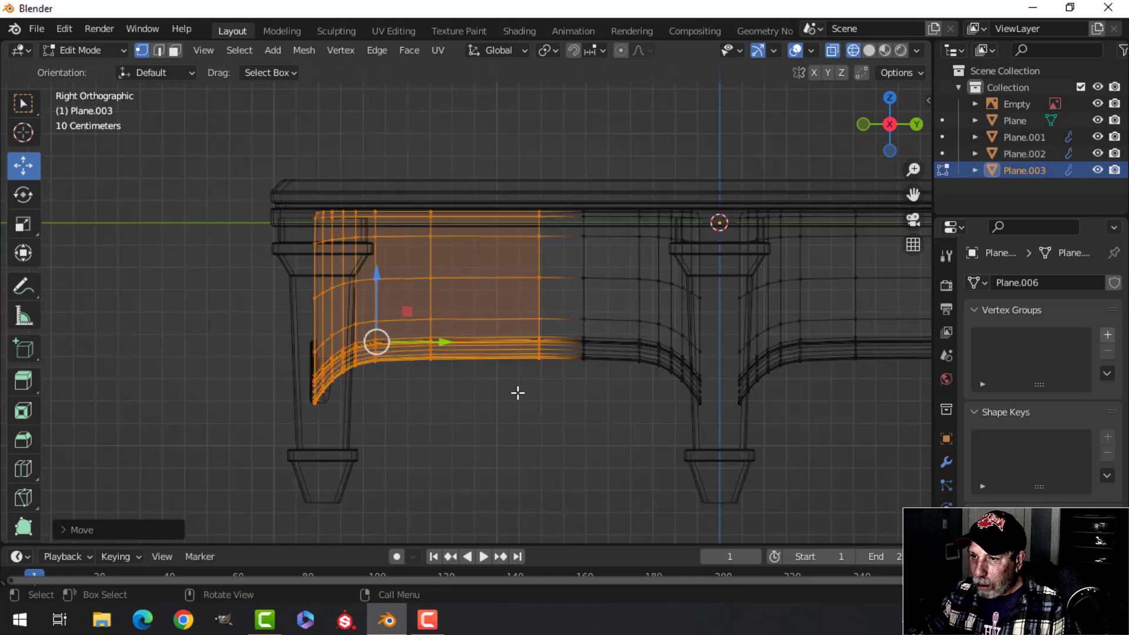
scroll(518, 393, up, 2)
key(z)
click(670, 402)
scroll(559, 416, down, 2)
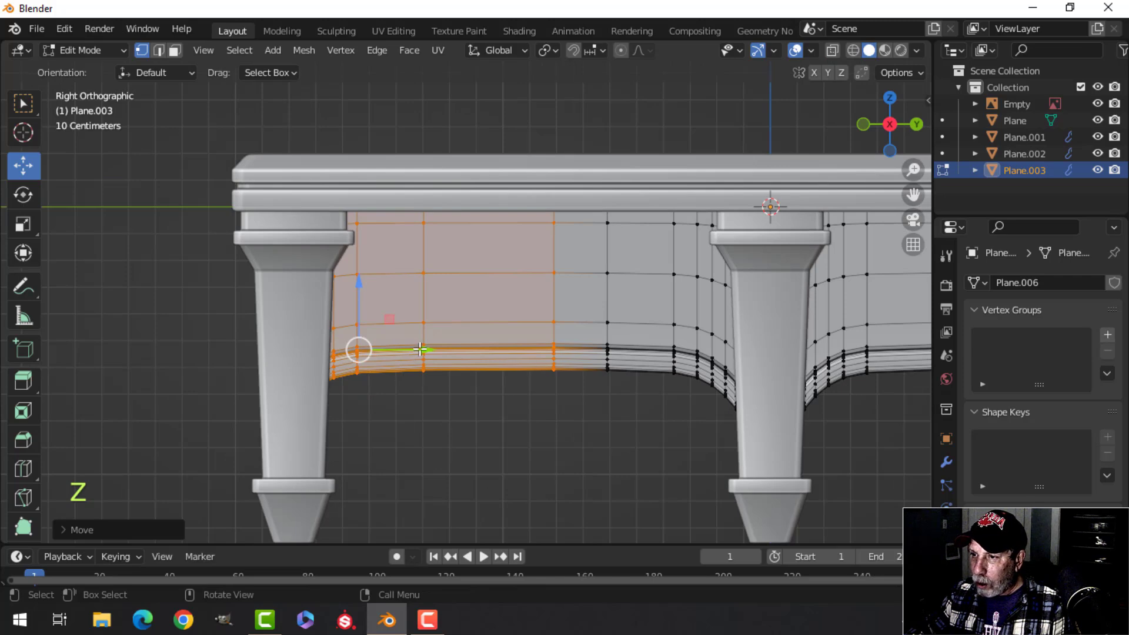
drag(425, 350, 460, 342)
Select the rear-end vertices of the side aprons and move them inward along Y so the arch meets the rear corner leg.
scroll(464, 359, down, 3)
shift+middle_drag(561, 365, 292, 363)
key(alt+a)
key(z)
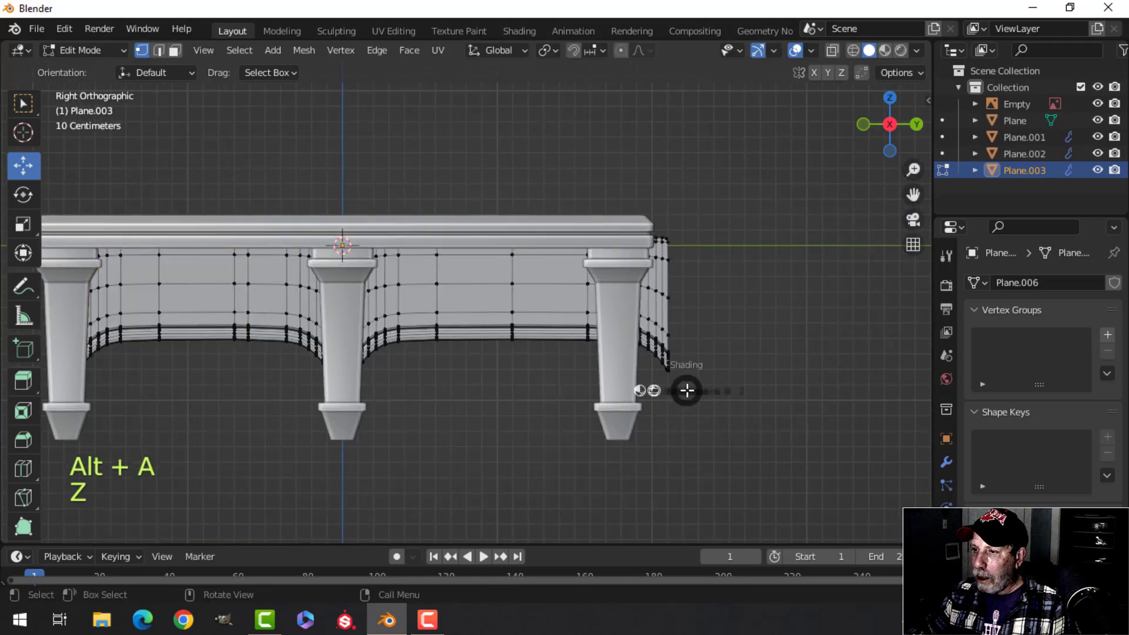
click(545, 392)
key(b)
drag(738, 463, 609, 230)
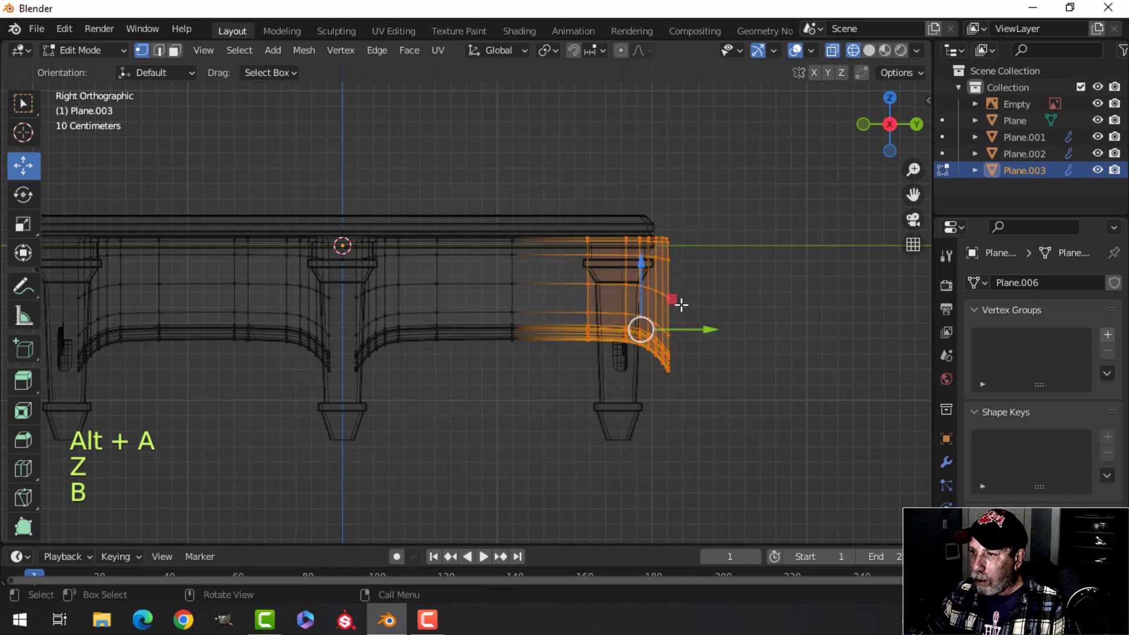
key(z)
click(814, 316)
scroll(794, 320, up, 3)
shift+middle_drag(779, 331, 714, 312)
drag(773, 331, 655, 317)
key(Tab)
scroll(608, 341, down, 4)
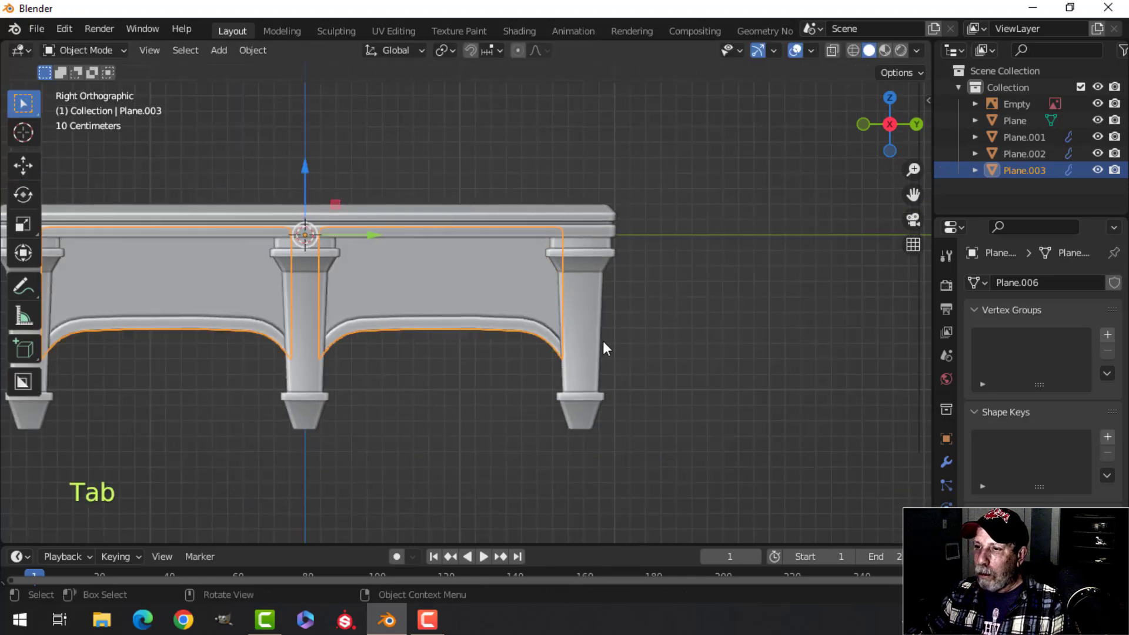
Examine the legs and aprons around the base and toggle the Face Orientation overlay to check the normals.
key(alt+a)
scroll(453, 330, down, 3)
middle_drag(453, 331, 497, 305)
scroll(553, 348, up, 3)
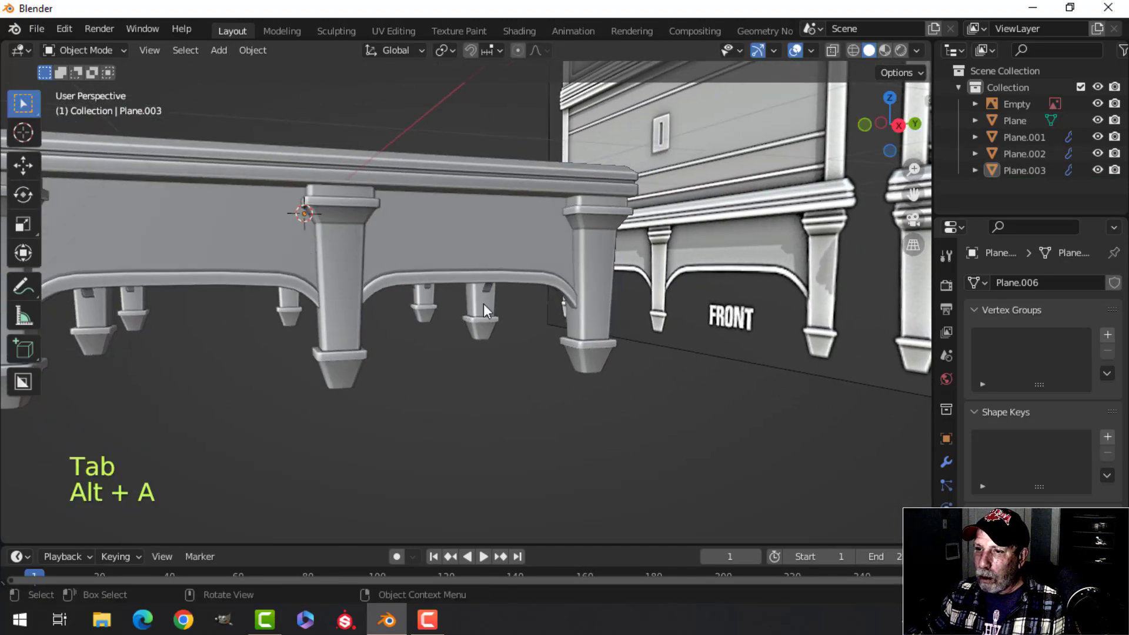
scroll(447, 311, down, 4)
middle_drag(398, 315, 565, 346)
scroll(706, 368, up, 4)
scroll(684, 368, down, 2)
shift+middle_drag(566, 345, 572, 298)
scroll(568, 337, down, 1)
scroll(568, 337, down, 1)
click(812, 50)
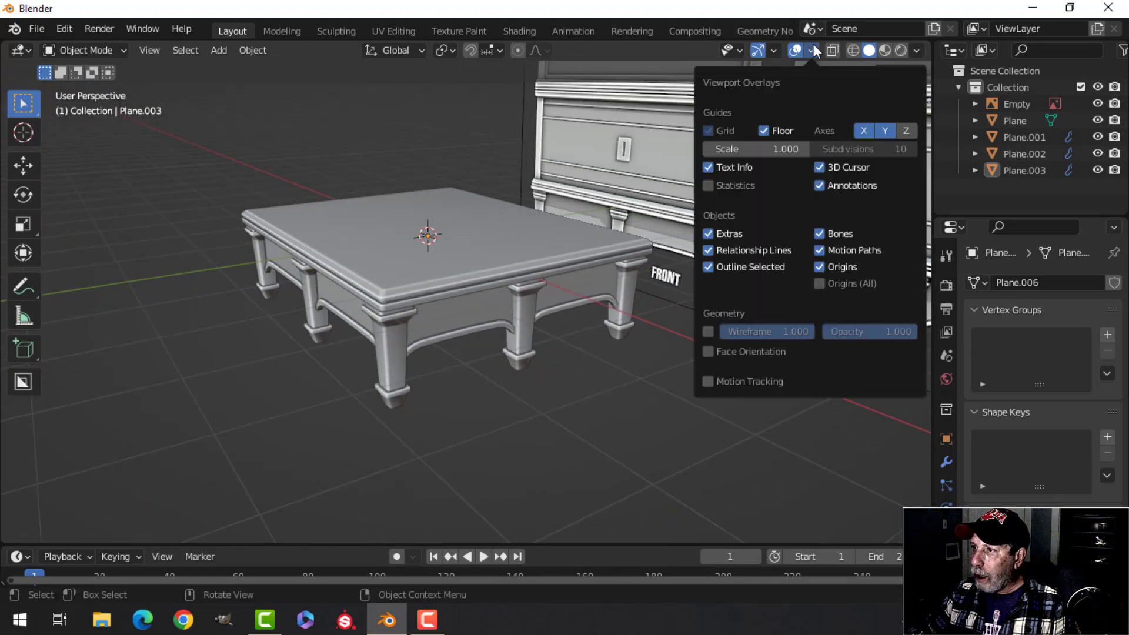
click(745, 347)
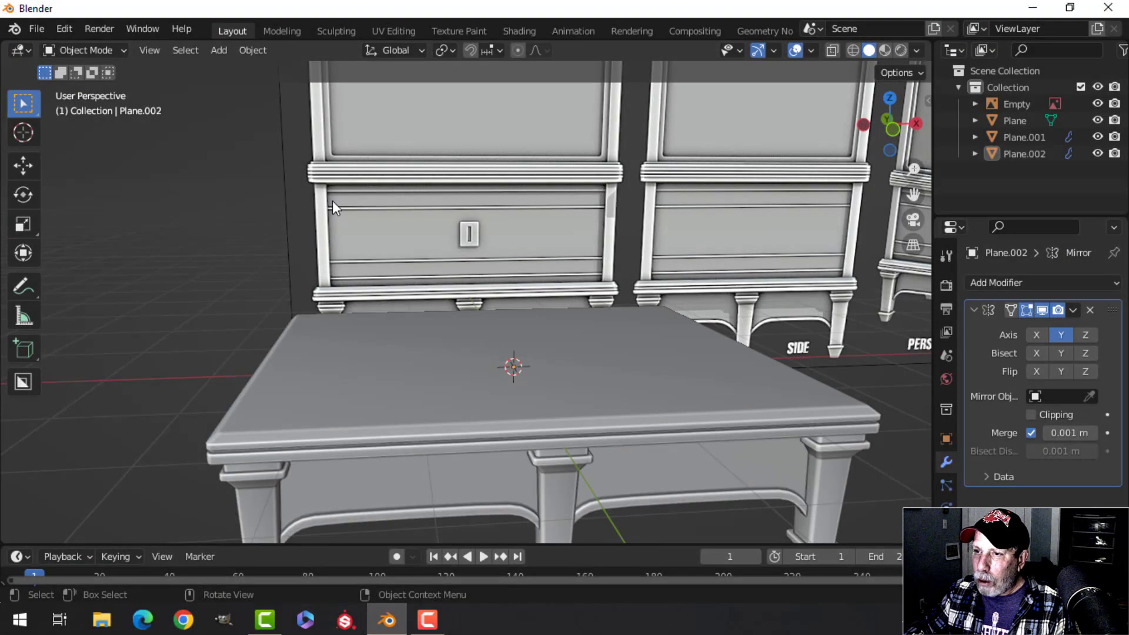
Add a plane mesh at the centre of the base and scale it down in Edit Mode.
scroll(334, 202, down, 3)
shift+middle_drag(360, 240, 378, 341)
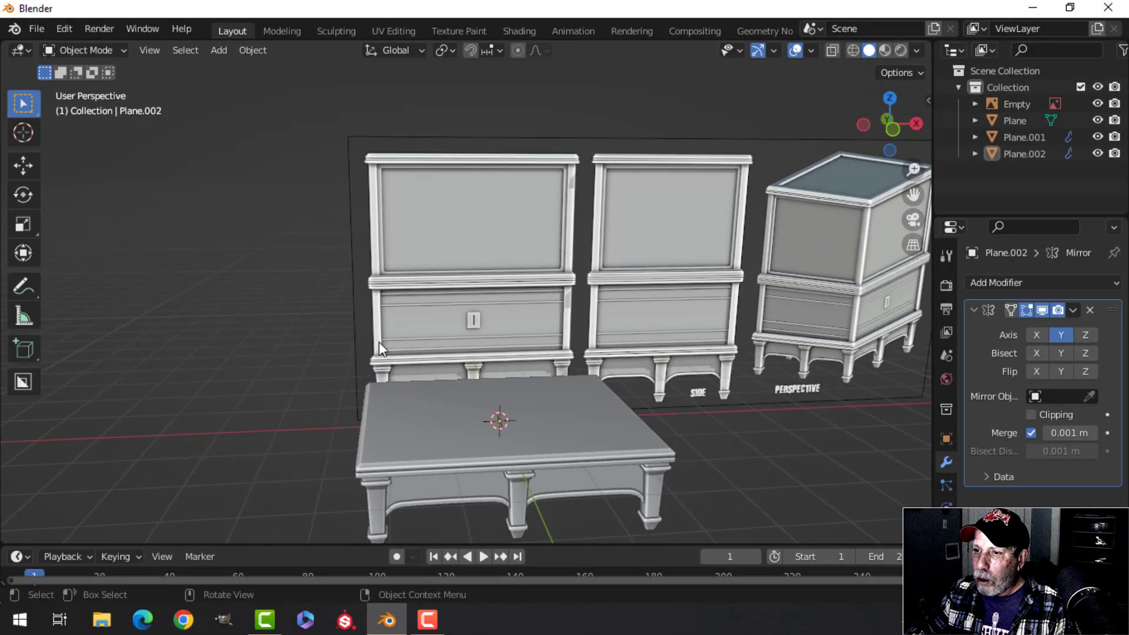
shift+middle_drag(693, 426, 632, 407)
scroll(648, 442, up, 2)
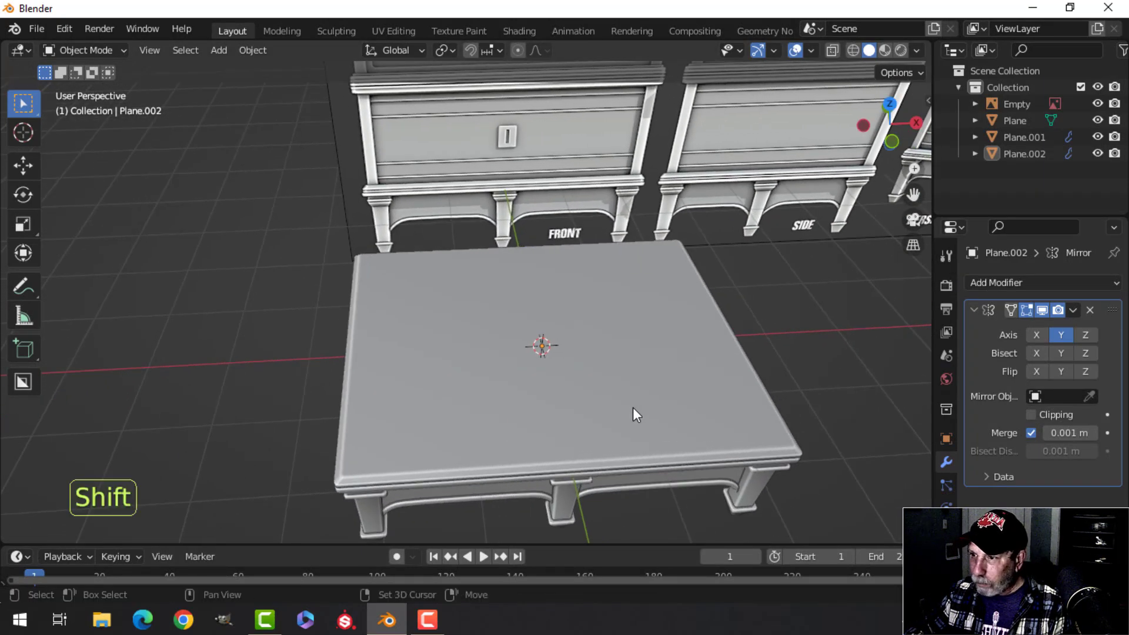
key(shift+a)
mouse_move(542, 245)
click(706, 245)
key(Tab)
key(s)
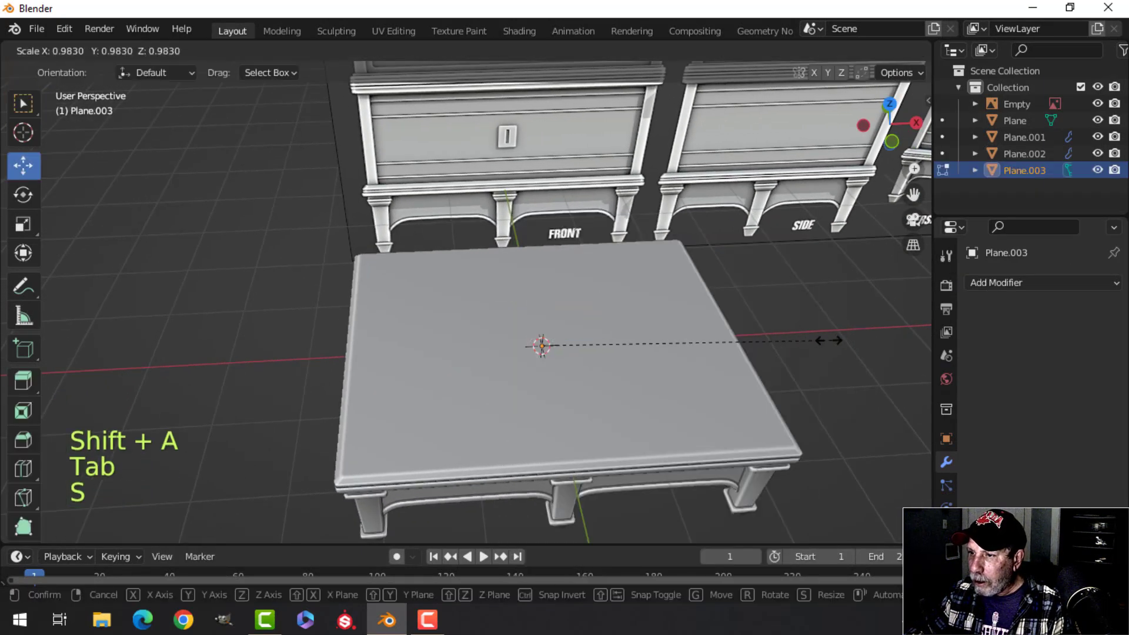
click(651, 348)
Raise the small plane along the Z axis above the base's top surface.
middle_drag(651, 348, 529, 329)
key(g)
key(z)
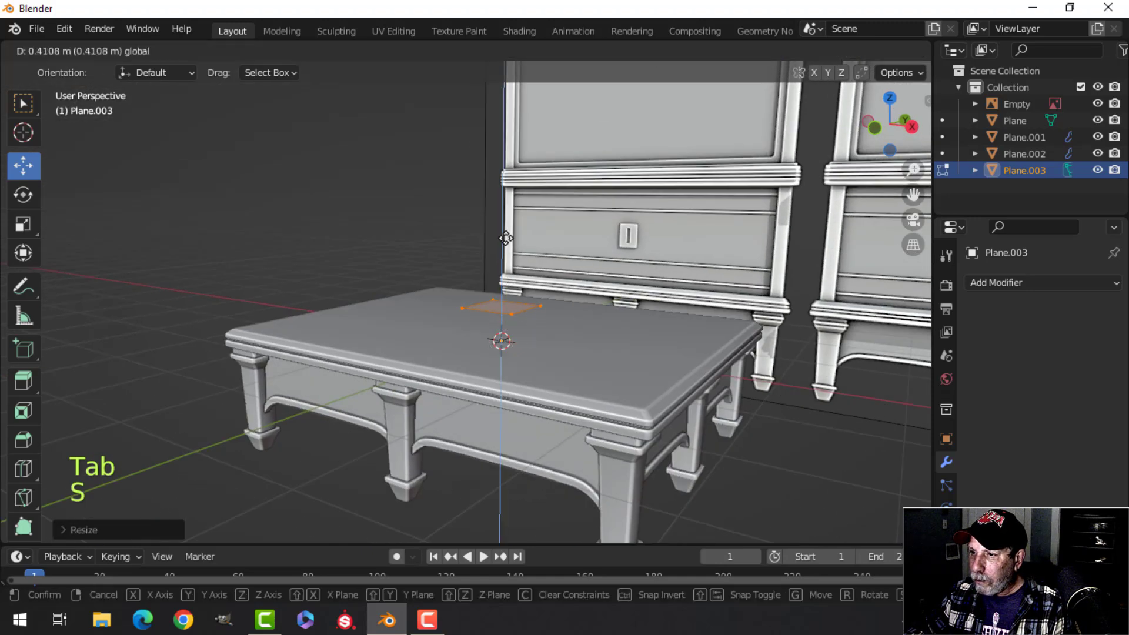
Raise the plane above the base top by about 0.41 m and scale it down to a small square.
click(506, 238)
middle_drag(506, 238, 625, 396)
key(s)
click(639, 381)
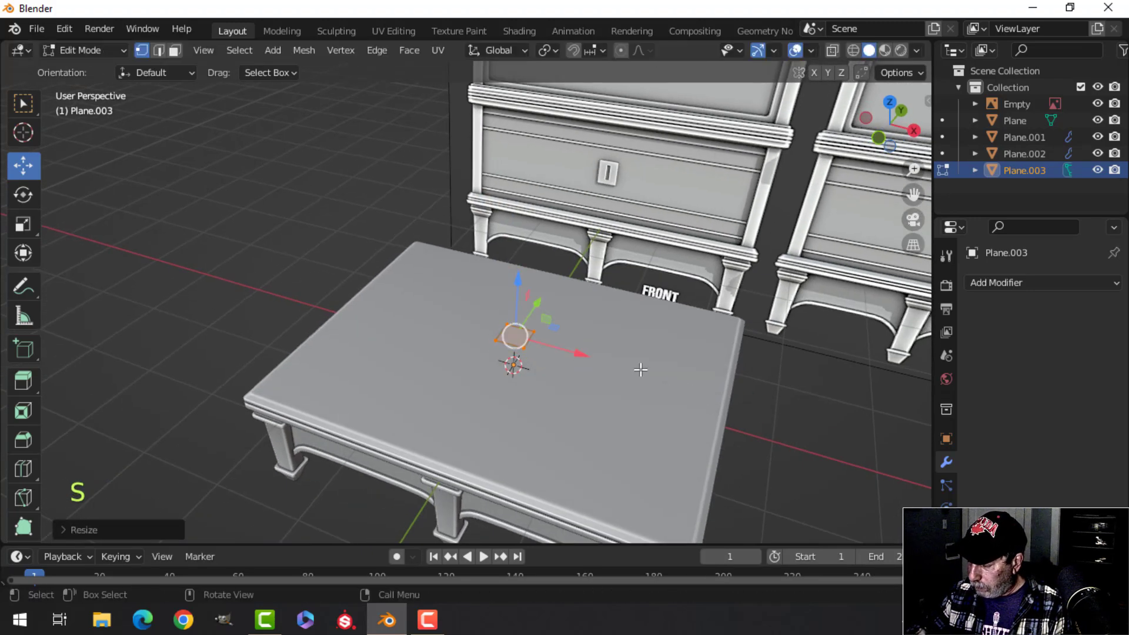
Move the small square to the front corner of the base top in the top view.
key(KP_7)
key(g)
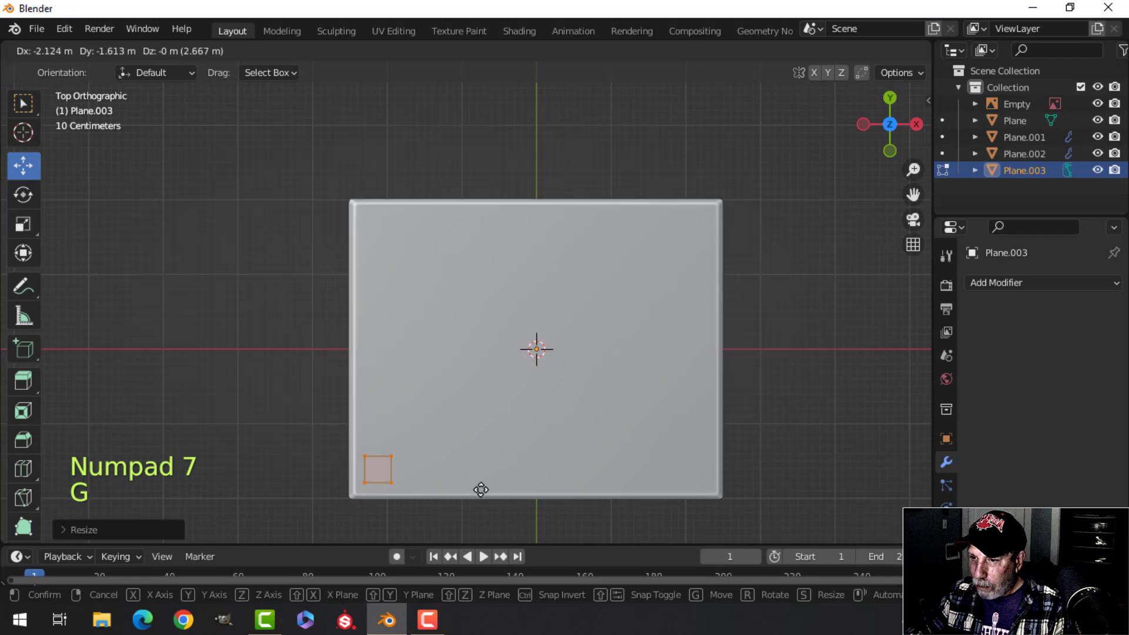
click(481, 498)
Scale the square to the reference's corner post width and lower it onto the base top, aligned in the front view.
key(KP_1)
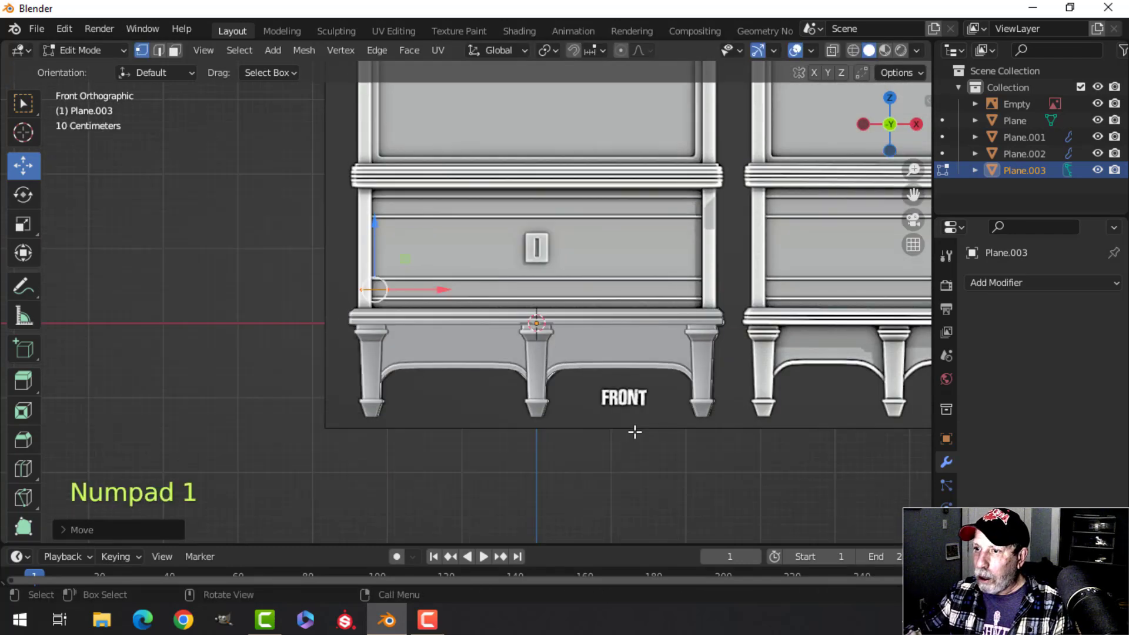
scroll(564, 379, up, 4)
shift+middle_drag(533, 346, 693, 328)
scroll(741, 404, up, 3)
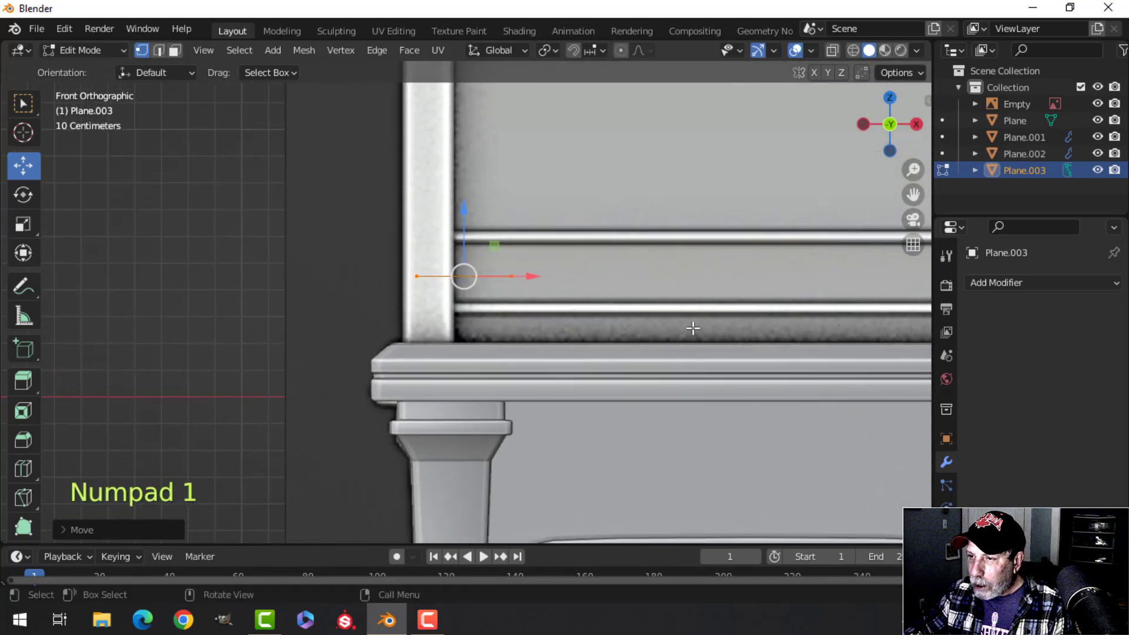
key(s)
click(634, 332)
key(g)
click(570, 362)
key(s)
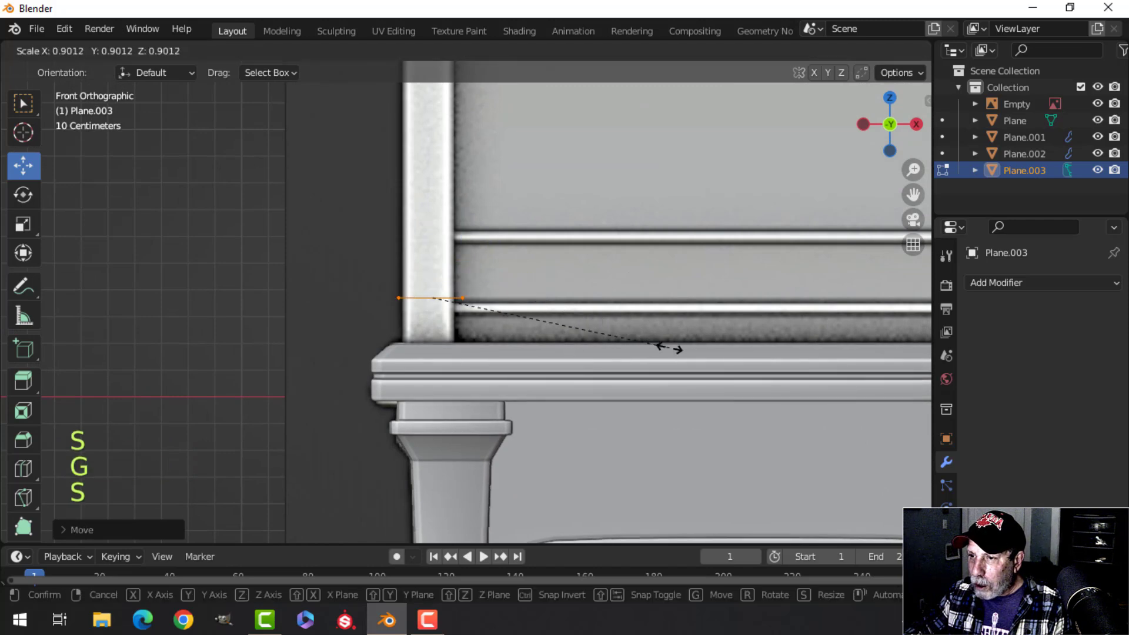
click(637, 353)
key(g)
click(633, 354)
key(s)
click(631, 354)
drag(428, 243, 422, 295)
Shift the square along the base top to seat it over the front corner leg.
mouse_move(591, 300)
middle_down()
mouse_move(609, 358)
mouse_move(588, 382)
mouse_move(576, 311)
middle_up()
scroll(573, 391, down, 2)
middle_drag(576, 312, 607, 330)
middle_drag(607, 330, 670, 347)
scroll(670, 341, up, 3)
shift+middle_drag(673, 329, 688, 171)
middle_drag(629, 253, 635, 280)
drag(511, 233, 545, 256)
middle_drag(658, 270, 625, 182)
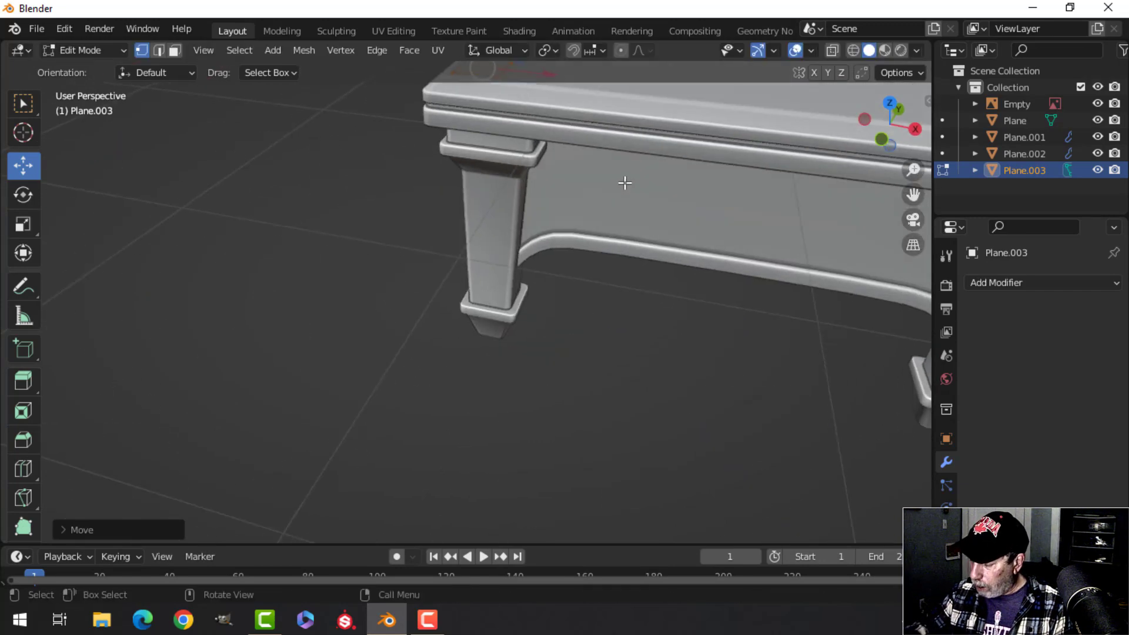
Extrude the square upward into a corner post reaching the top of the front reference cabinet.
key(KP_1)
scroll(628, 183, down, 7)
scroll(605, 166, down, 2)
shift+middle_drag(553, 176, 561, 240)
scroll(566, 244, up, 3)
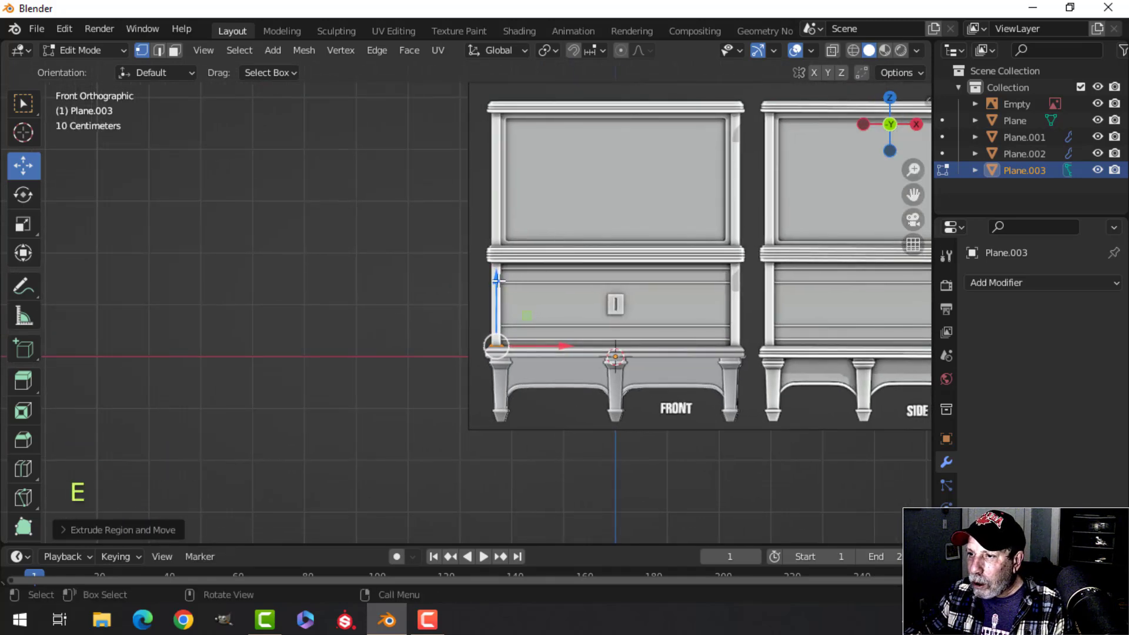
key(e)
click(516, 514)
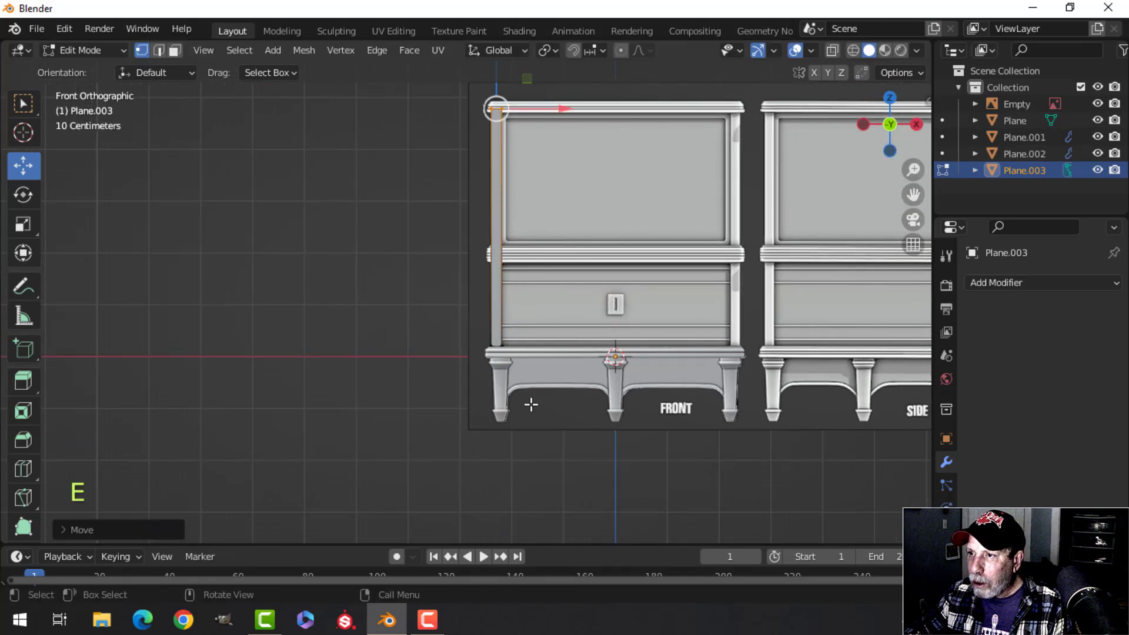
Delete the top face of the corner post.
scroll(565, 327, up, 4)
shift+middle_drag(574, 154, 515, 508)
middle_drag(523, 244, 560, 301)
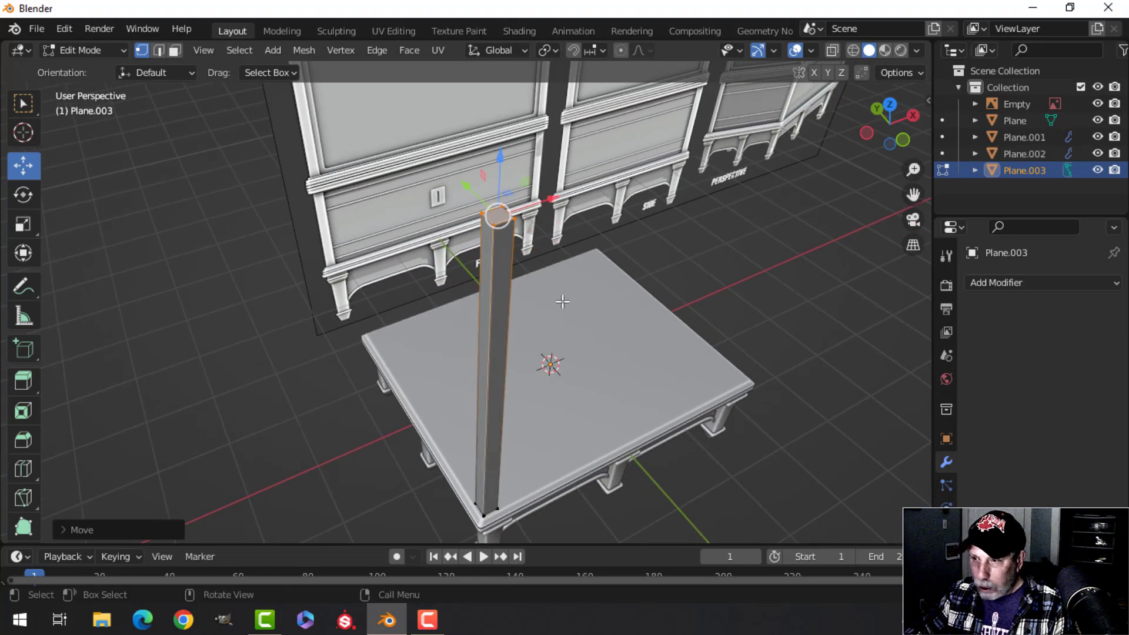
key(x)
click(516, 340)
Select the entire post and raise it along Z clear of the base to expose its underside.
middle_drag(516, 340, 535, 431)
shift+middle_drag(556, 302, 551, 221)
scroll(546, 234, up, 2)
middle_drag(550, 221, 545, 361)
scroll(545, 361, down, 4)
key(a)
shift+middle_drag(564, 297, 547, 459)
key(g)
key(z)
click(541, 337)
Delete the bottom face of the raised post.
middle_drag(546, 459, 547, 247)
scroll(557, 386, up, 3)
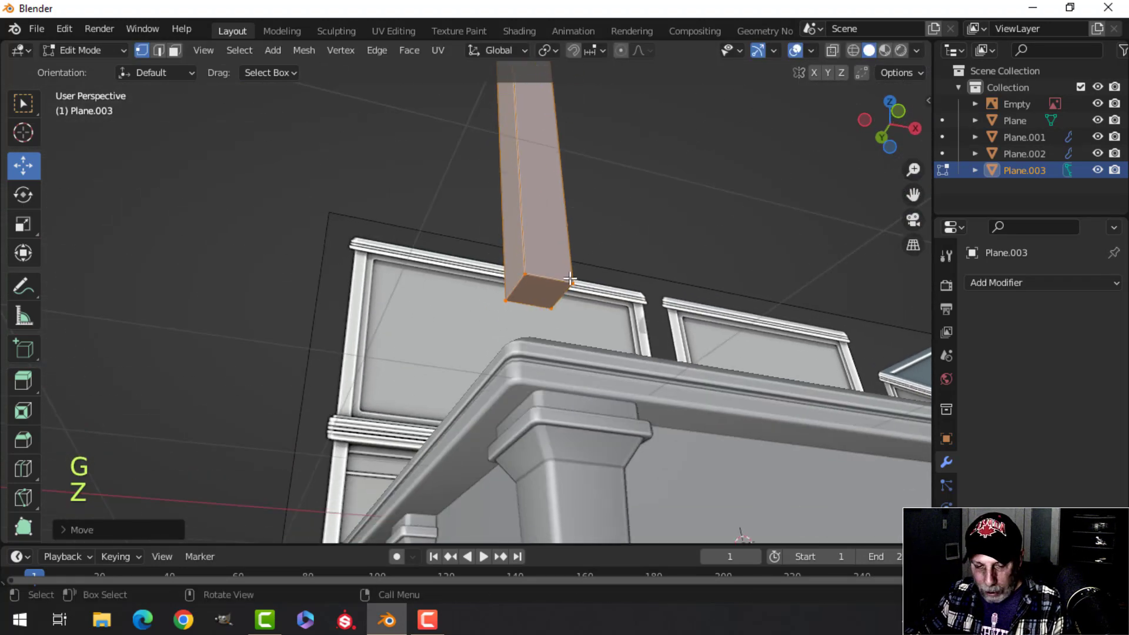
key(3)
click(537, 291)
key(x)
click(540, 294)
Lower the whole post along Z back down onto the base top.
key(a)
scroll(565, 297, down, 4)
middle_drag(591, 294, 597, 334)
scroll(598, 334, down, 1)
key(g)
key(z)
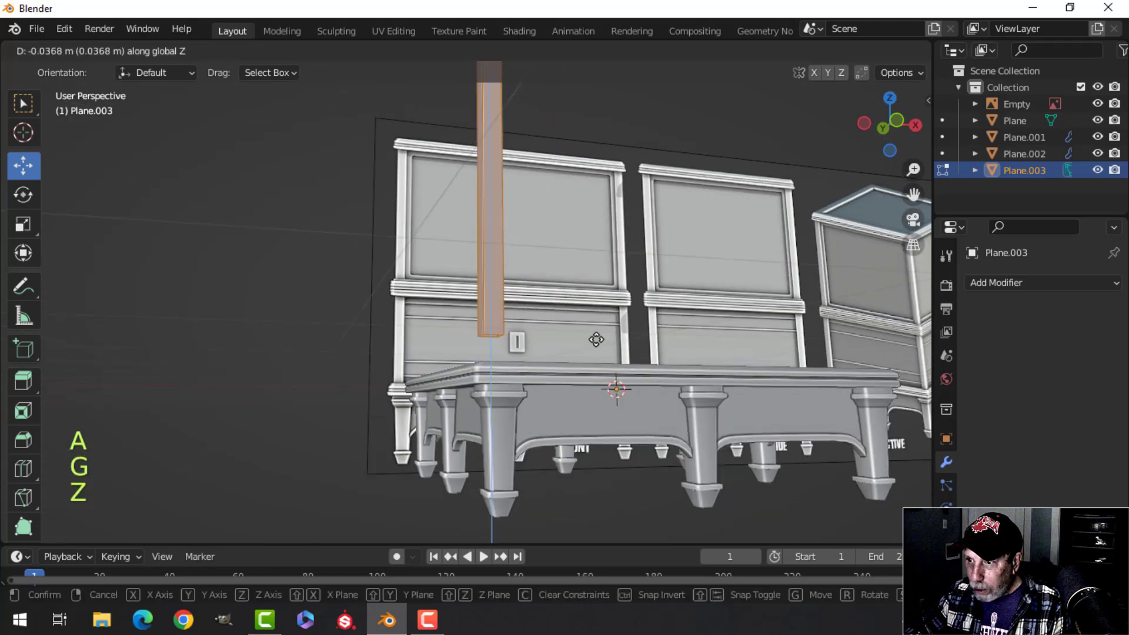
click(599, 363)
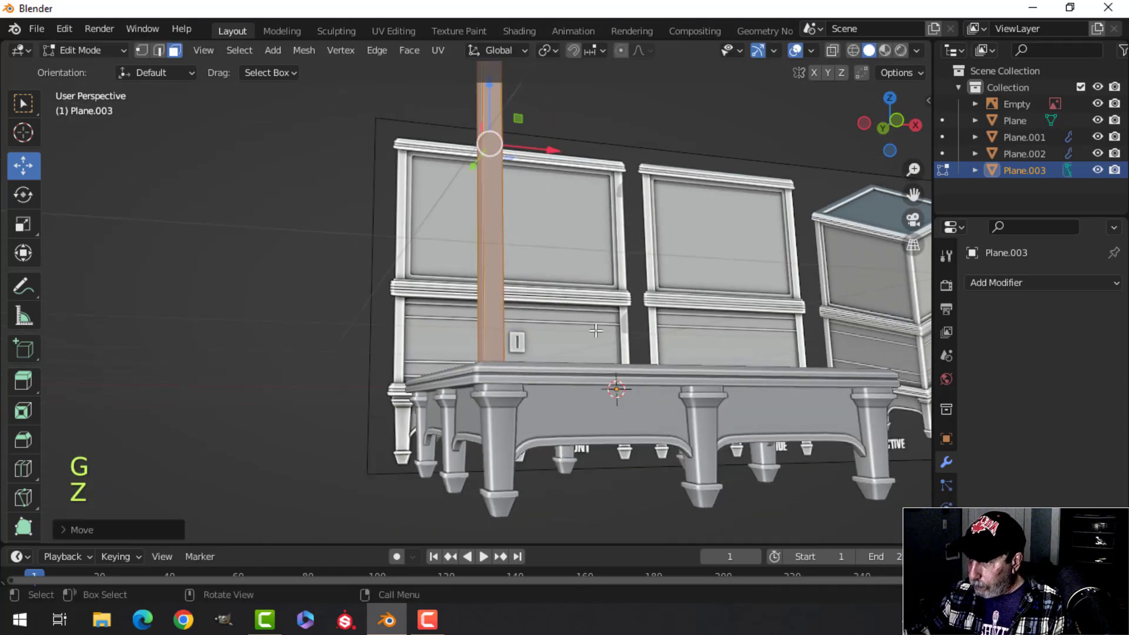
Check the post's fit against the front reference and where it meets the base corner.
key(KP_1)
scroll(598, 333, down, 5)
scroll(616, 415, up, 4)
shift+middle_drag(605, 365, 527, 385)
scroll(532, 403, up, 1)
scroll(533, 398, down, 3)
key(Tab)
shift+middle_drag(532, 304, 568, 353)
scroll(568, 371, up, 2)
middle_drag(500, 364, 479, 386)
scroll(547, 376, up, 2)
middle_drag(500, 382, 641, 370)
Bevel the four vertical edges of the post slightly, using two segments.
key(Tab)
key(alt+a)
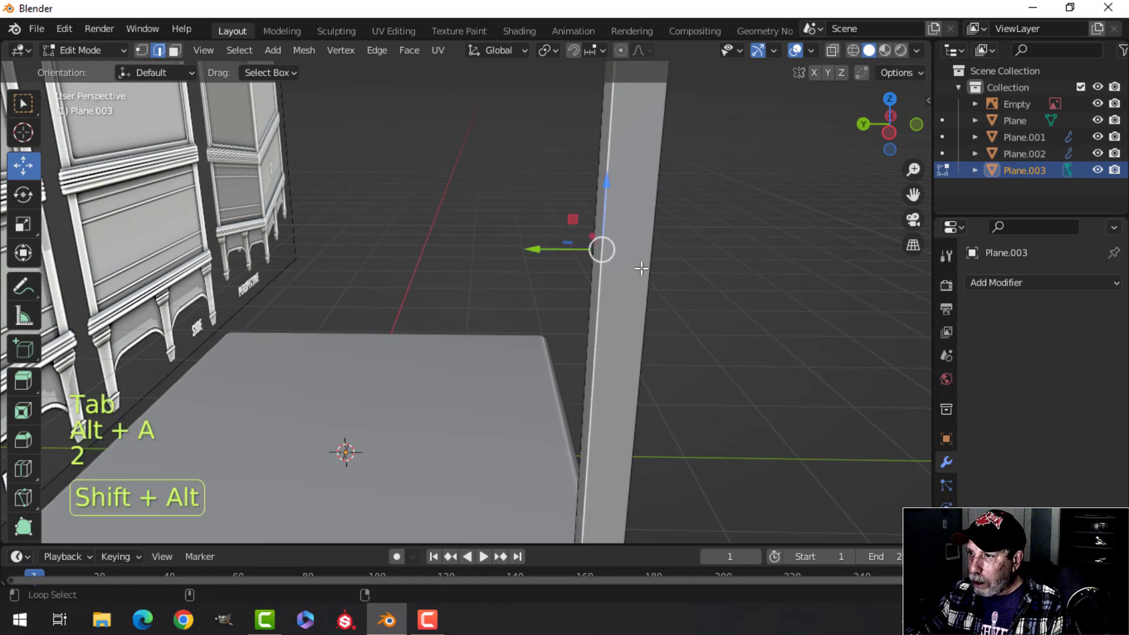
middle_drag(736, 305, 486, 301)
alt+shift+click(300, 275)
alt+shift+click(325, 270)
shift+middle_drag(388, 270, 415, 393)
scroll(419, 207, up, 2)
scroll(418, 212, down, 4)
shift+middle_drag(415, 231, 473, 397)
scroll(428, 359, up, 3)
key(ctrl+b)
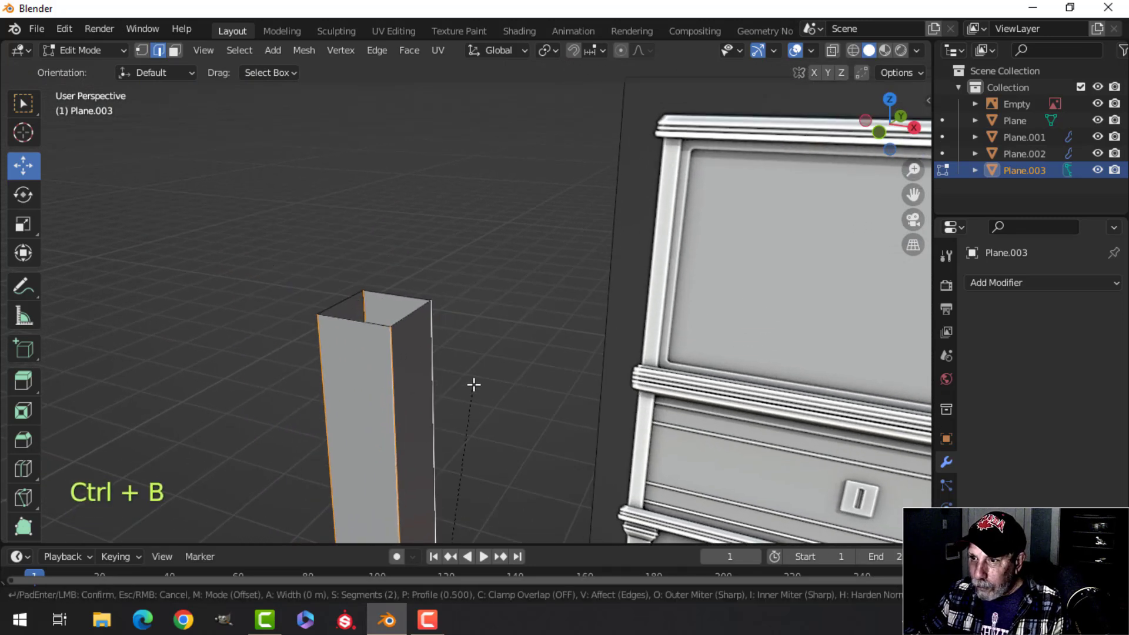
click(507, 347)
Apply an edge operation to the bevelled corner edges of the post.
shift+middle_drag(507, 347, 283, 339)
middle_drag(219, 352, 141, 328)
shift+middle_drag(257, 342, 432, 434)
scroll(432, 435, up, 3)
scroll(330, 383, up, 2)
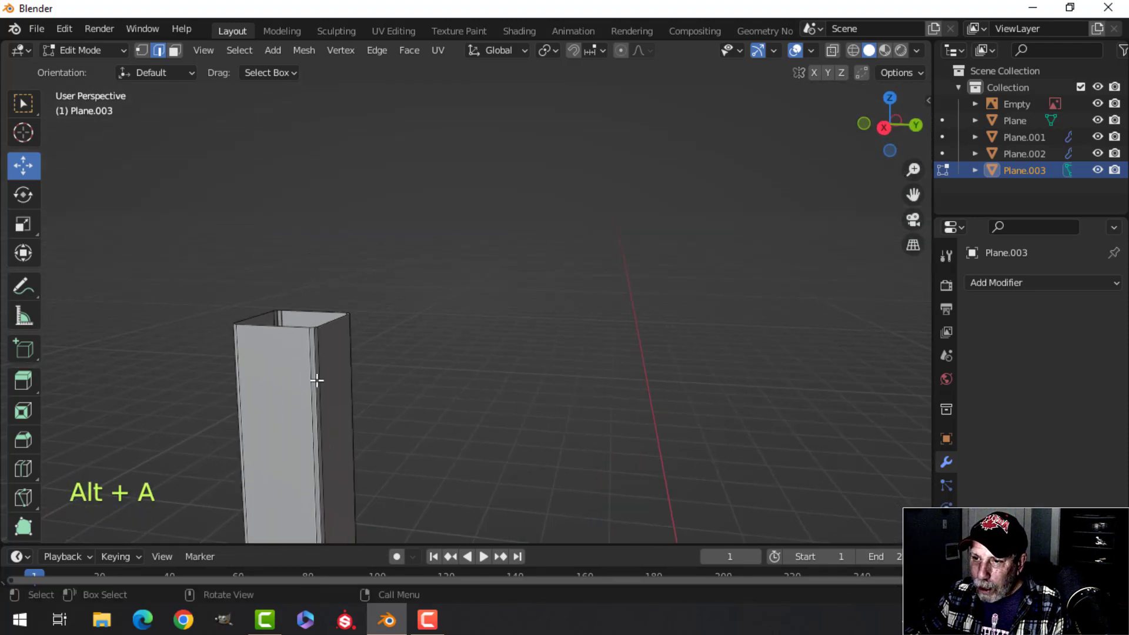
key(ctrl+e)
click(386, 365)
scroll(390, 396, down, 2)
middle_drag(391, 395, 606, 353)
scroll(633, 428, down, 4)
middle_drag(606, 352, 544, 347)
Add a Mirror modifier to the post on the X and Y axes to place posts at all four corners.
key(Tab)
scroll(586, 390, up, 3)
click(1016, 284)
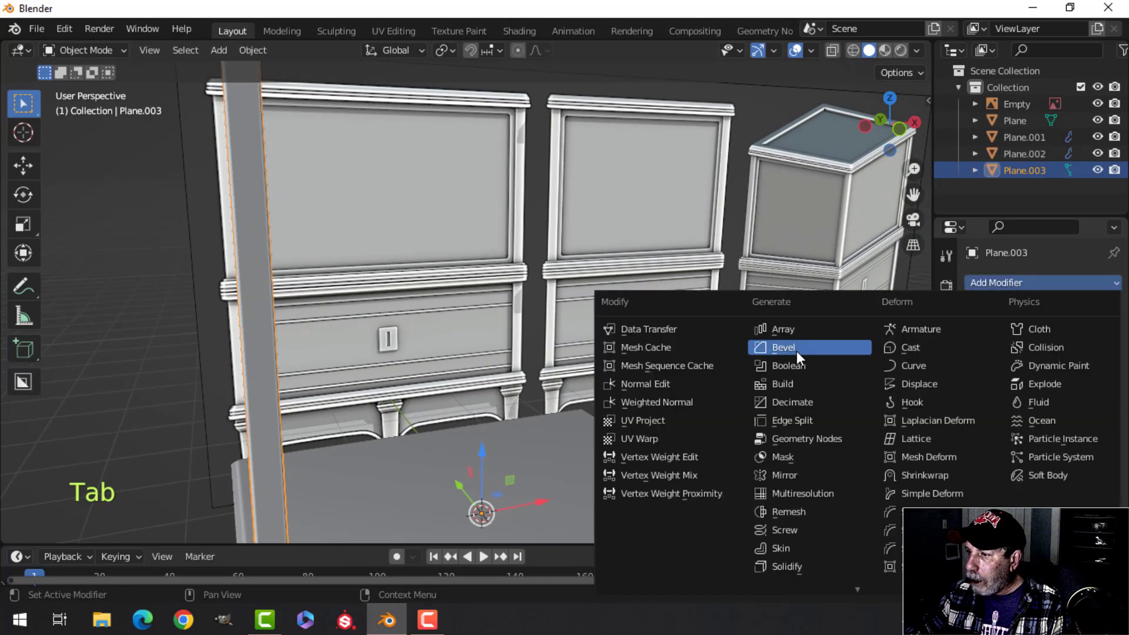
click(840, 473)
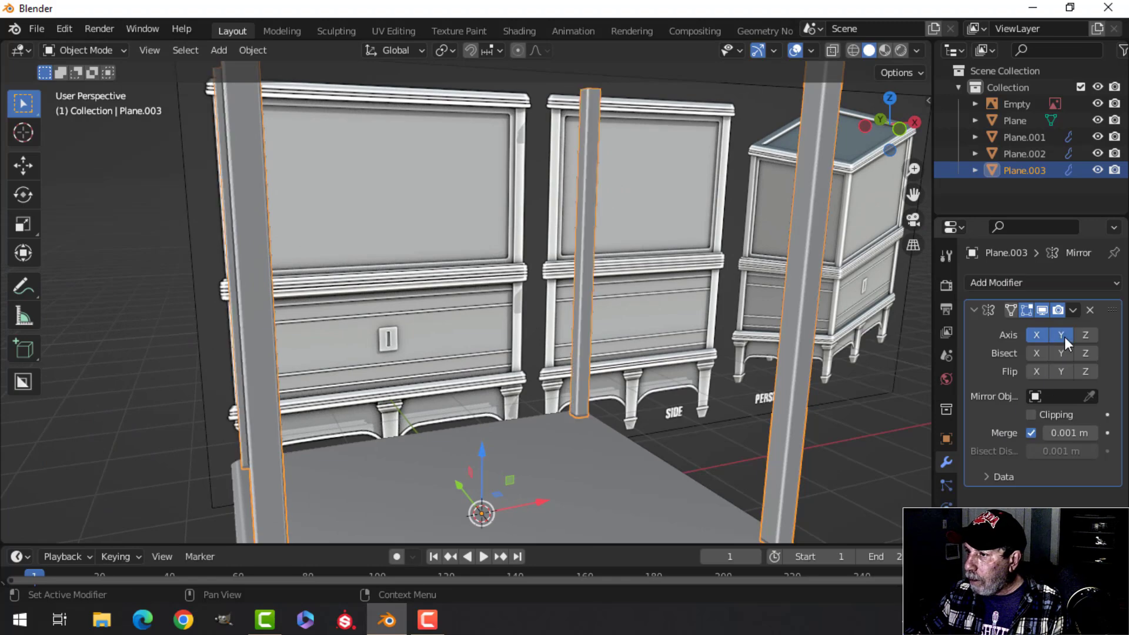
click(1062, 335)
Check the face orientation of the base and four posts, switching its overlay on and off again.
scroll(675, 383, down, 3)
key(alt+a)
middle_drag(550, 413, 498, 419)
scroll(474, 362, up, 3)
scroll(500, 355, down, 2)
click(810, 51)
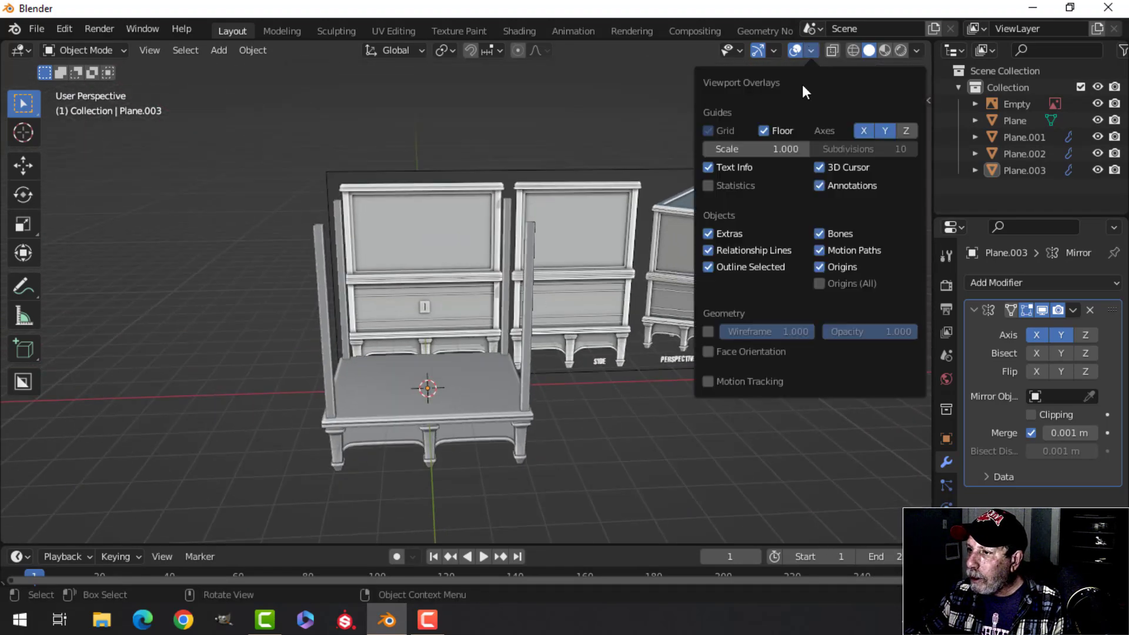
click(761, 346)
click(760, 346)
scroll(514, 380, up, 3)
shift+middle_drag(543, 324, 539, 288)
scroll(421, 283, up, 2)
shift+middle_drag(445, 289, 485, 377)
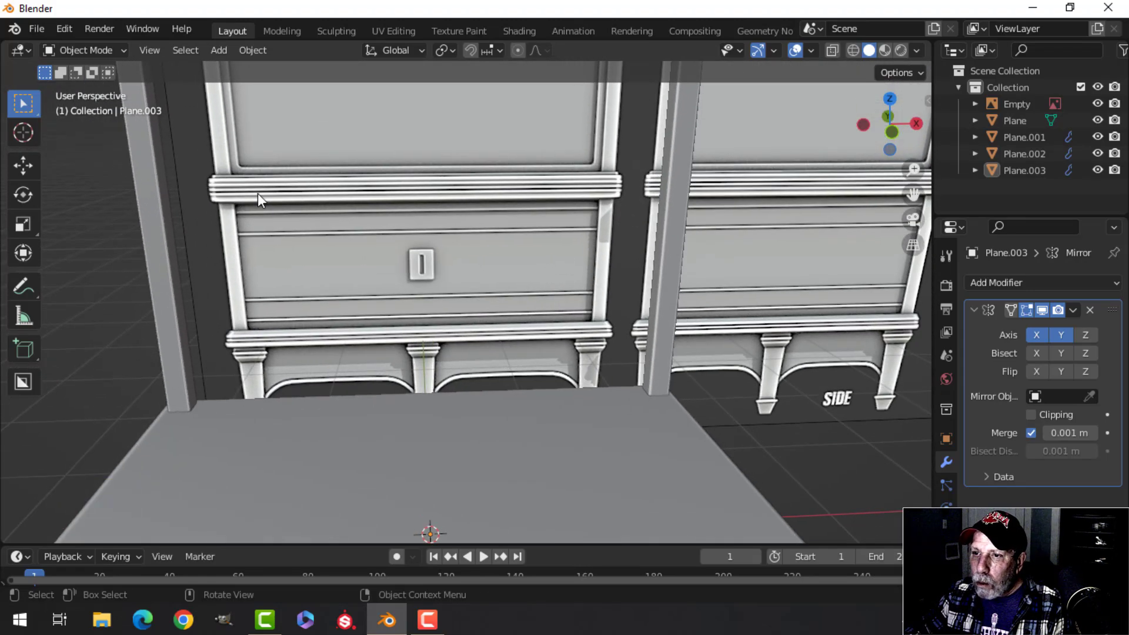
Add a new plane at the 3D cursor in the front view for the cabinet's middle rail.
key(KP_1)
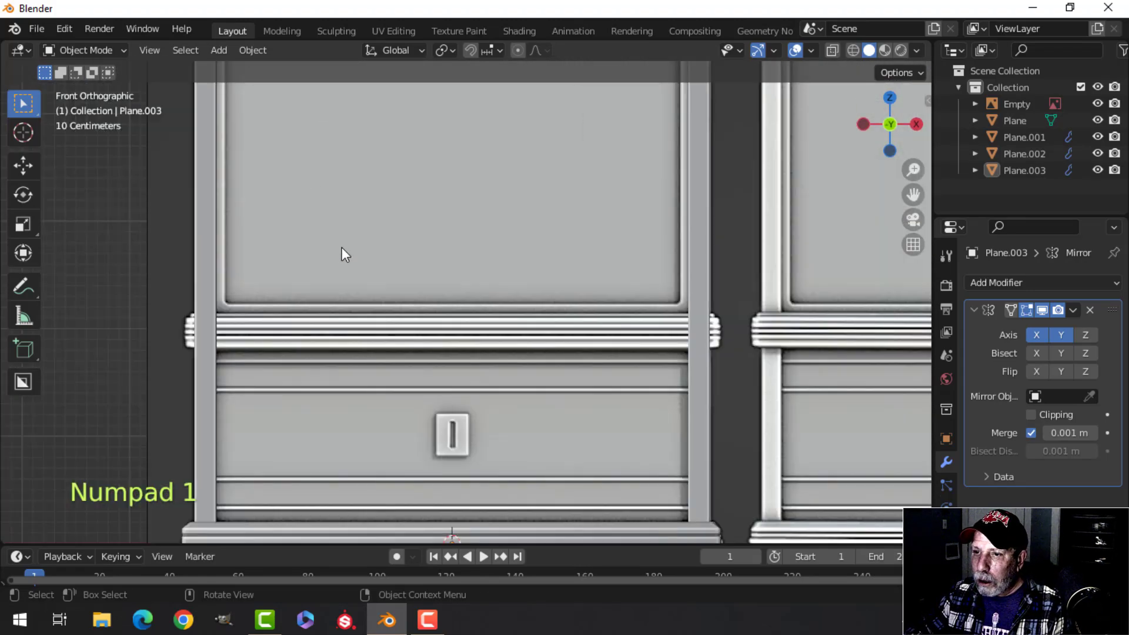
scroll(341, 351, down, 1)
scroll(373, 356, down, 2)
shift+middle_drag(373, 357, 404, 316)
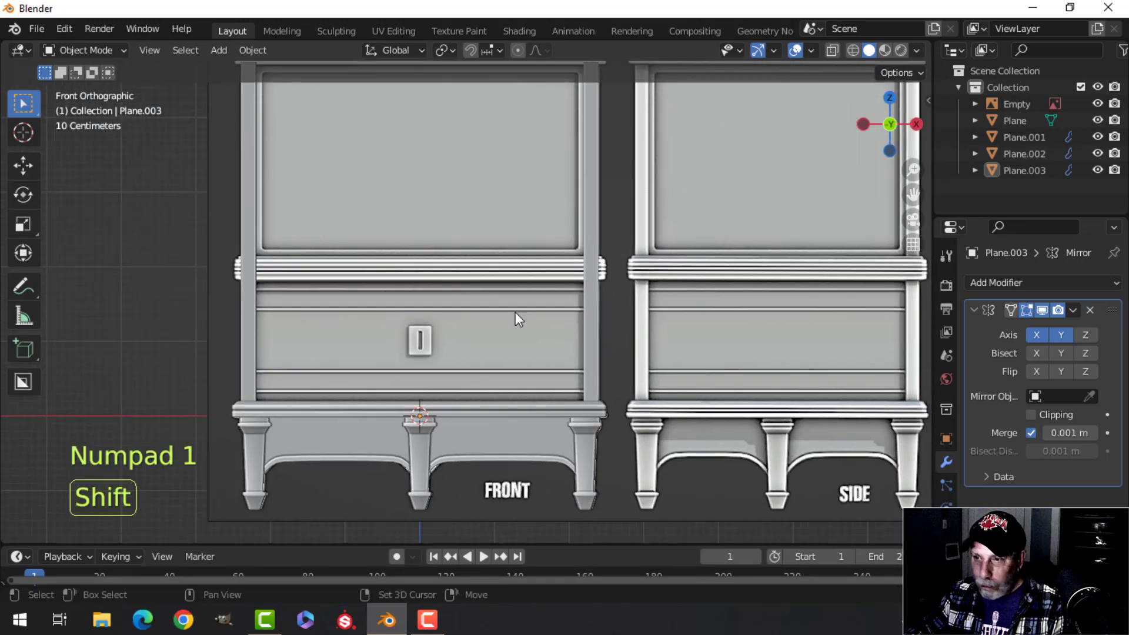
key(shift+a)
mouse_move(468, 248)
click(573, 245)
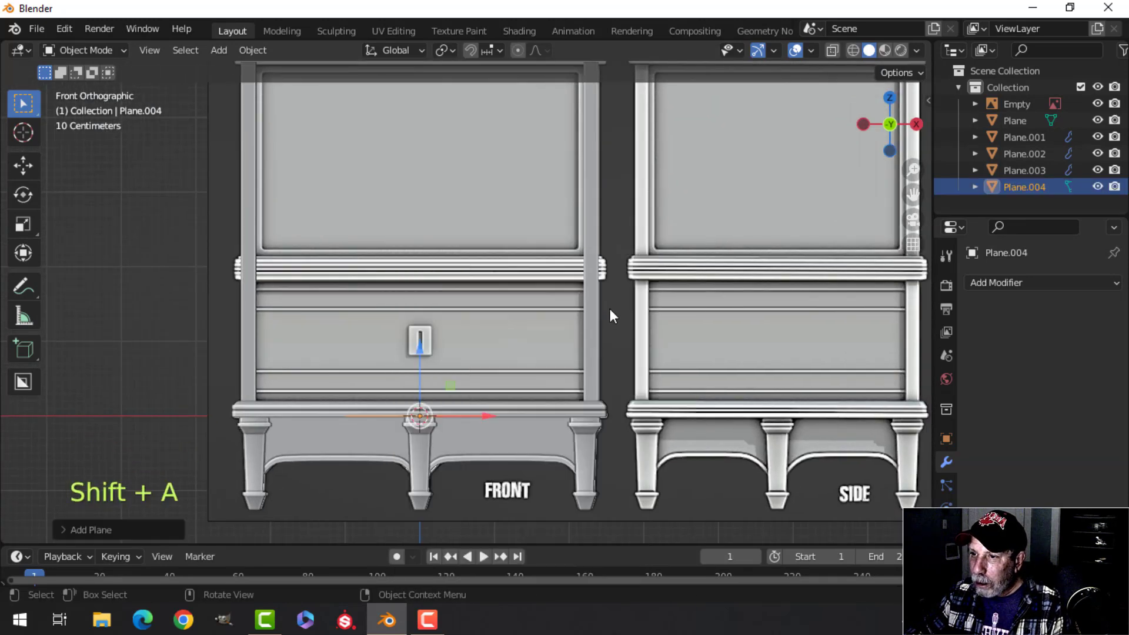
Raise the new plane to the middle rail's height and scale it by about 2.47 to the rail's width.
key(Tab)
drag(421, 351, 433, 200)
key(s)
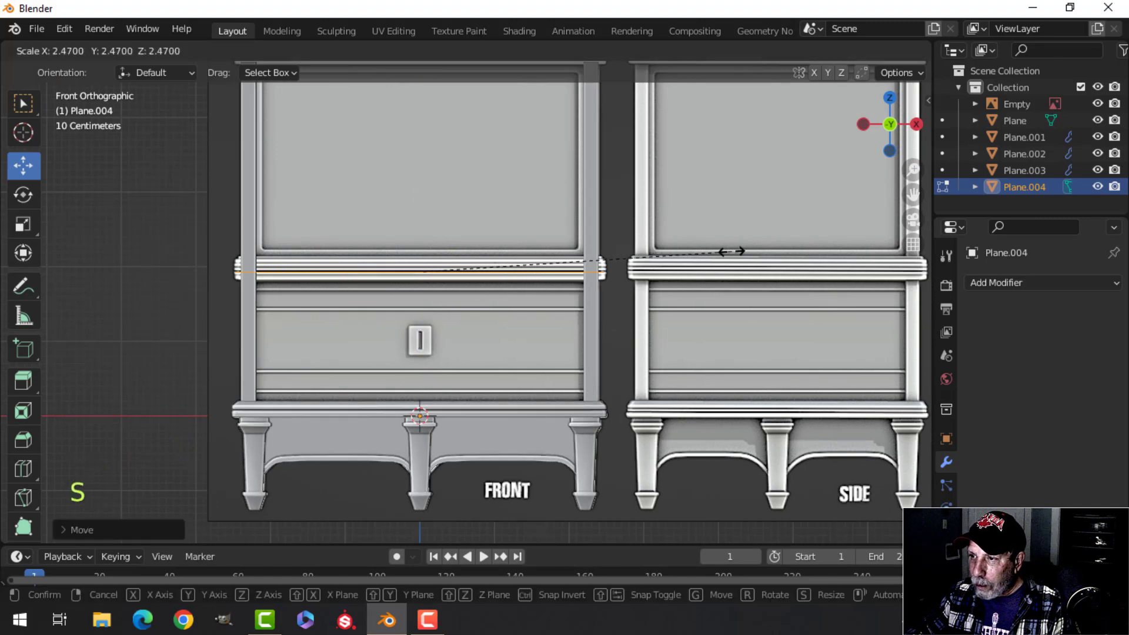
click(735, 251)
Scale the raised plane down along Y to fit the depth of the posts.
middle_drag(495, 278, 653, 346)
scroll(579, 352, down, 5)
shift+middle_drag(524, 356, 525, 304)
mouse_move(525, 329)
middle_down()
mouse_move(554, 364)
mouse_move(504, 295)
mouse_move(531, 285)
mouse_move(535, 309)
mouse_move(511, 319)
mouse_move(526, 338)
middle_up()
scroll(554, 364, up, 2)
scroll(532, 284, up, 2)
scroll(535, 308, down, 3)
shift+middle_drag(641, 326, 647, 353)
key(s)
key(y)
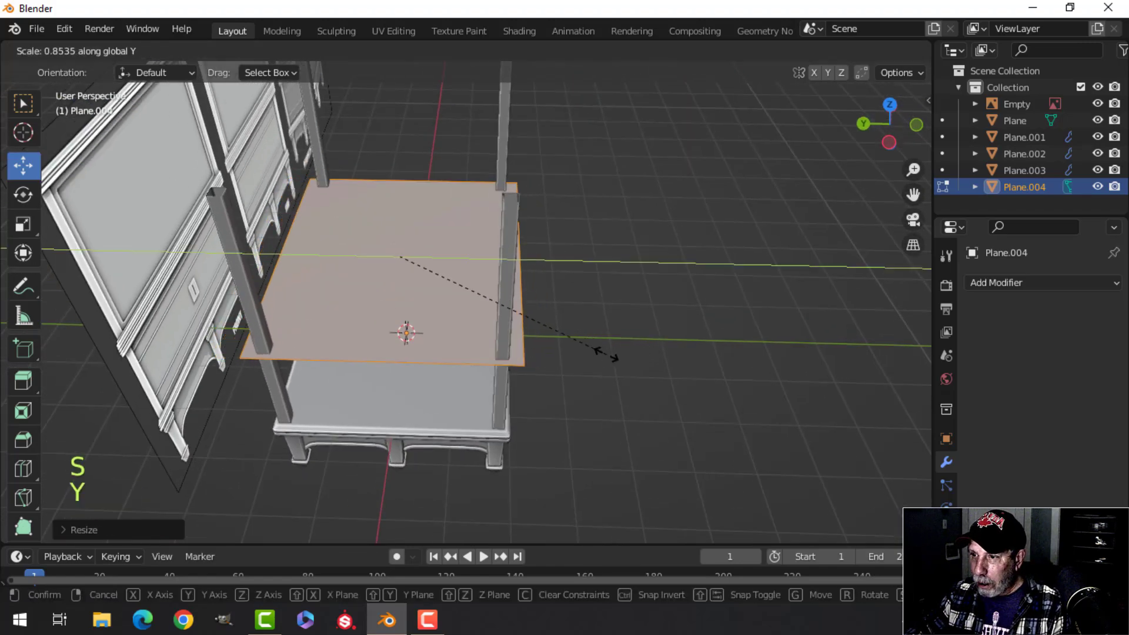
click(594, 352)
Align the plane with the middle rail's lower edge and extrude it up to the rail's upper edge.
middle_drag(594, 350, 524, 414)
scroll(494, 312, up, 3)
key(KP_1)
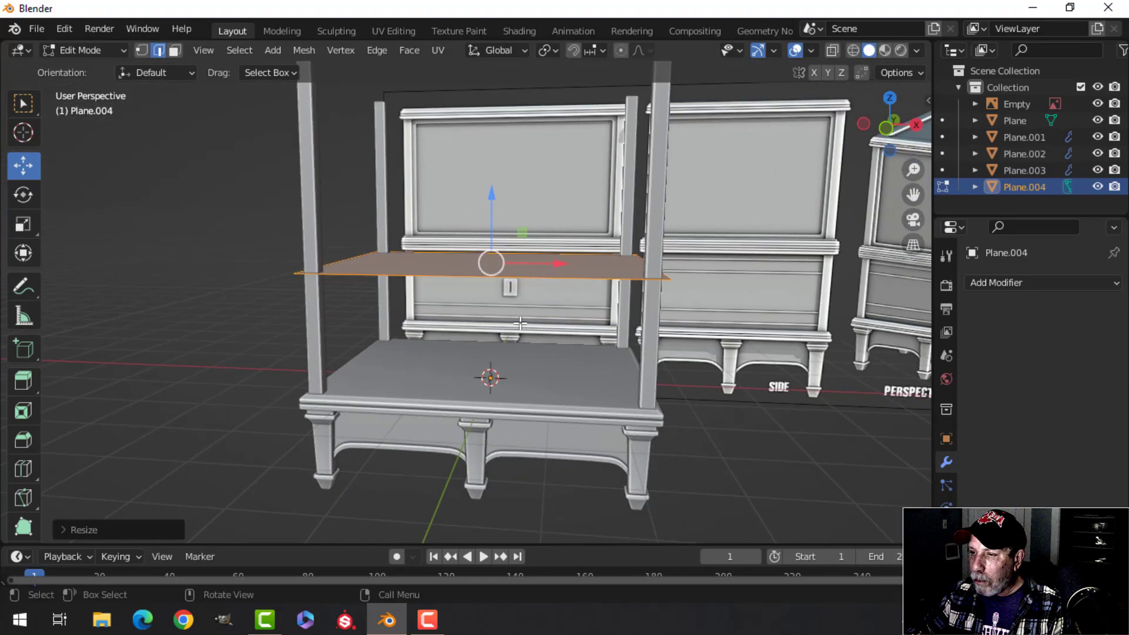
scroll(518, 321, up, 5)
shift+middle_drag(480, 314, 509, 412)
drag(553, 248, 551, 270)
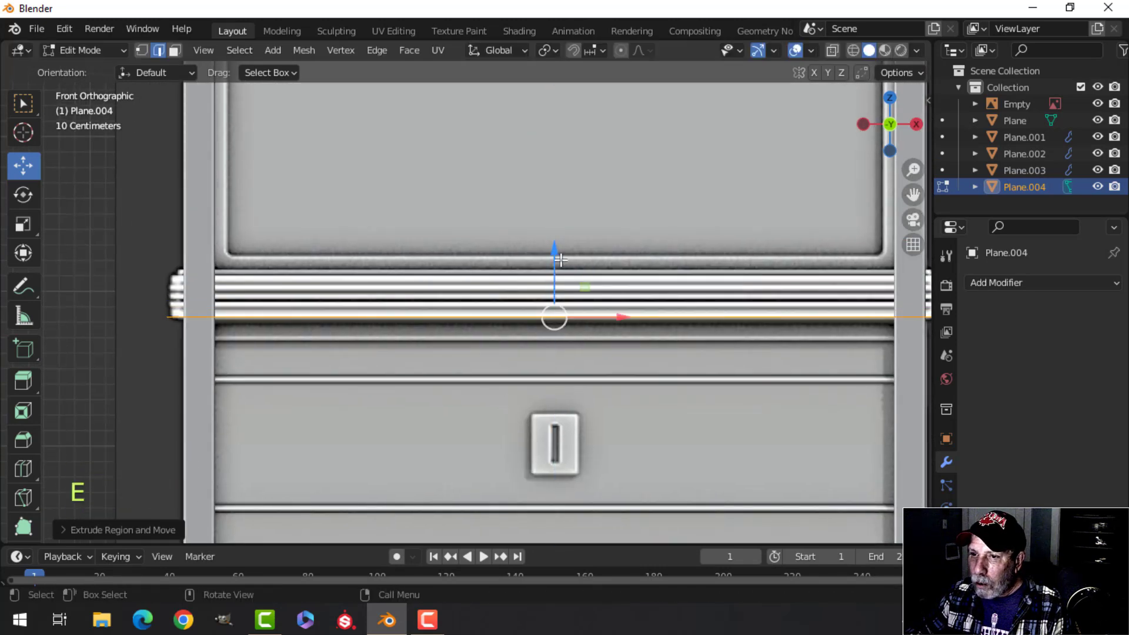
right_click(571, 208)
key(z)
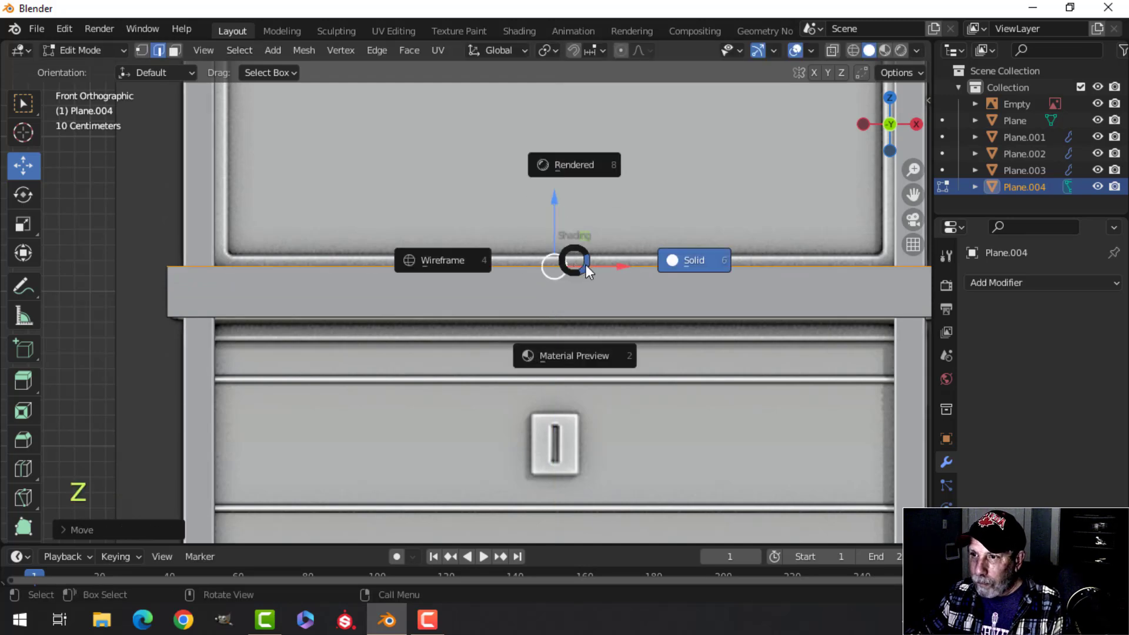
click(467, 267)
key(ctrl+r)
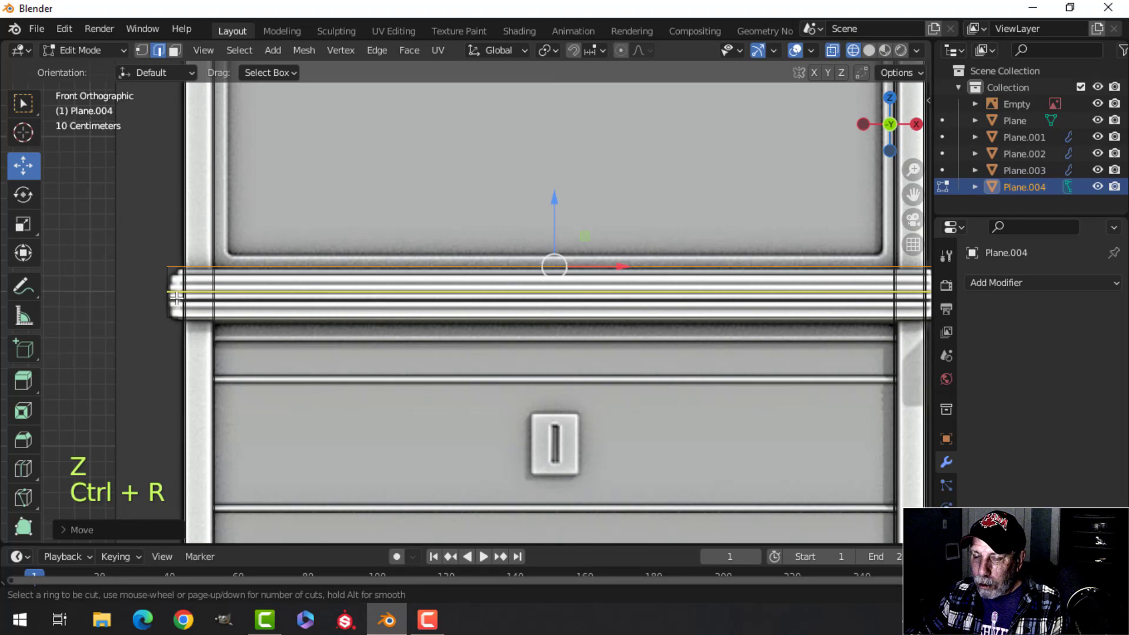
key(Tab)
middle_drag(429, 320, 433, 361)
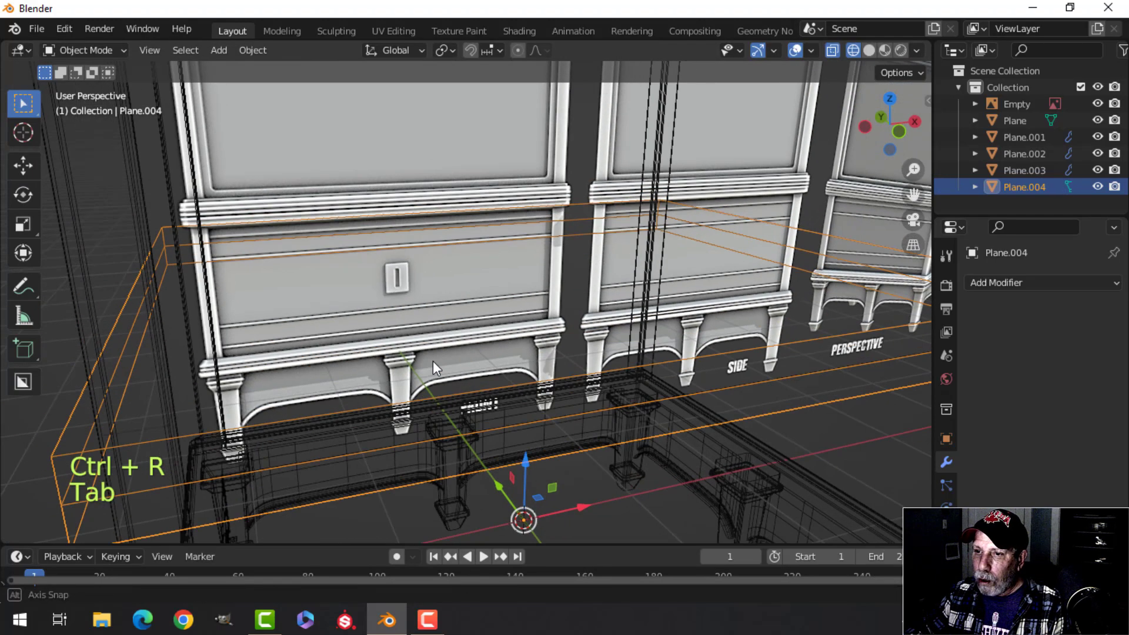
key(z)
click(535, 358)
key(z)
click(647, 370)
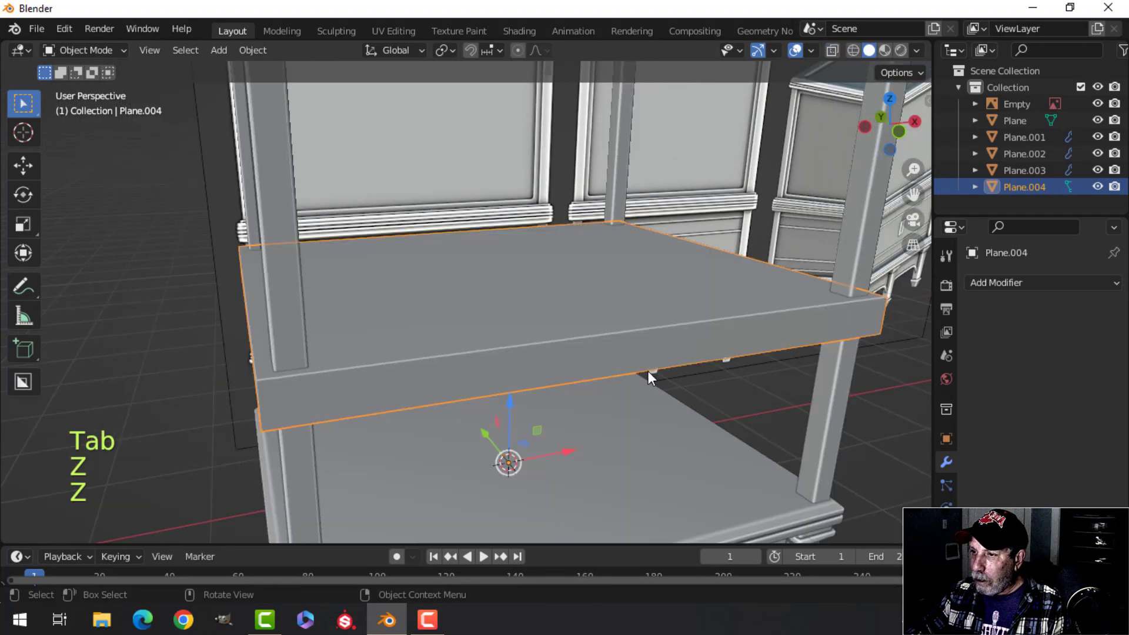
Isolate the middle slab together with the reference image in local view.
mouse_move(556, 375)
shift+middle_down()
mouse_move(579, 312)
mouse_move(594, 327)
shift+middle_up()
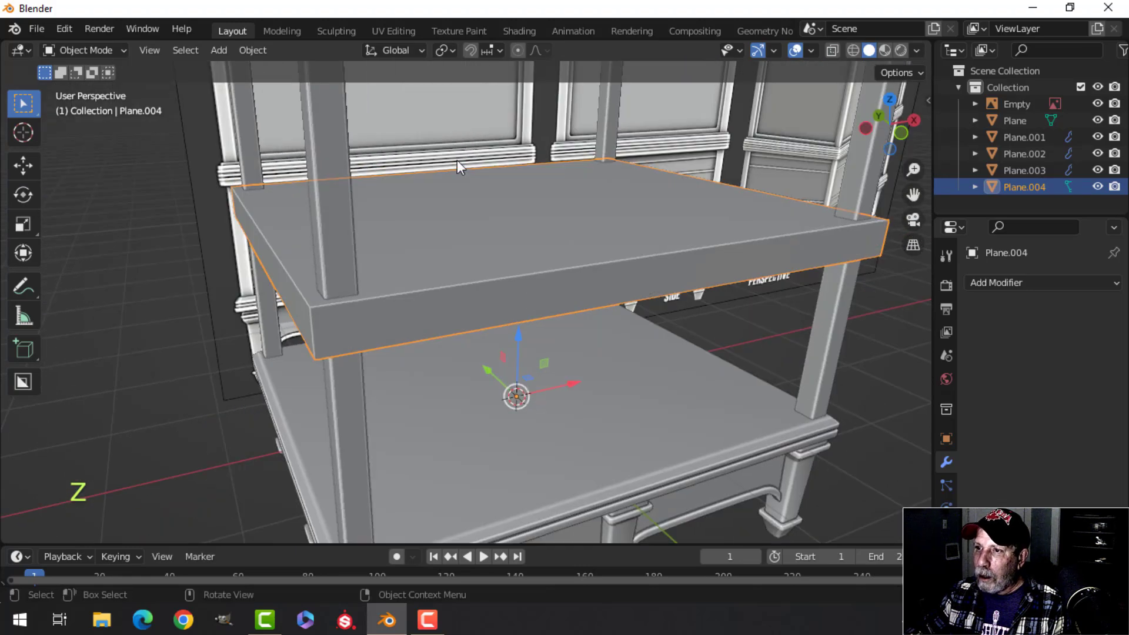
shift+click(447, 142)
key(KP_Divide)
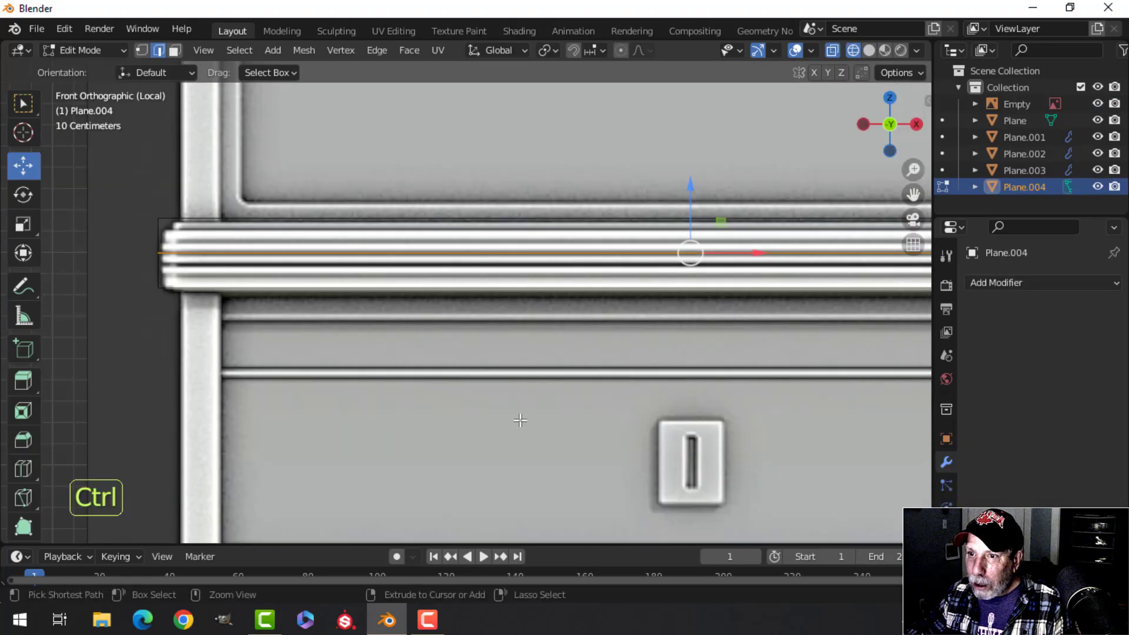
Bevel the slab's horizontal centre loop with two segments to spread three loops across the rail's height.
key(ctrl+b)
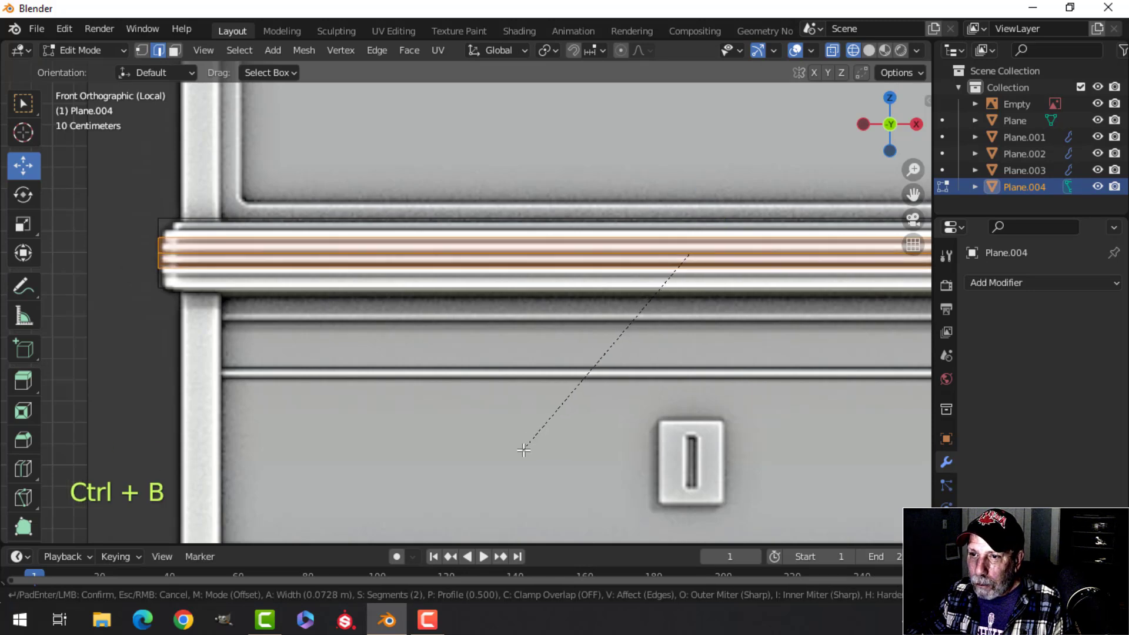
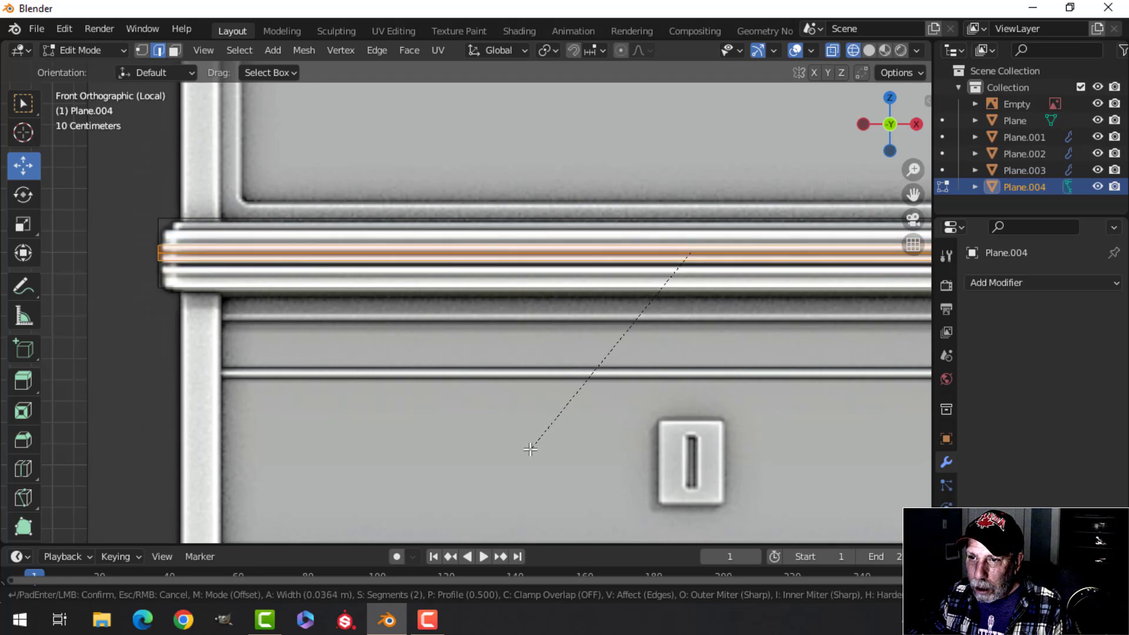
click(525, 455)
scroll(368, 441, up, 3)
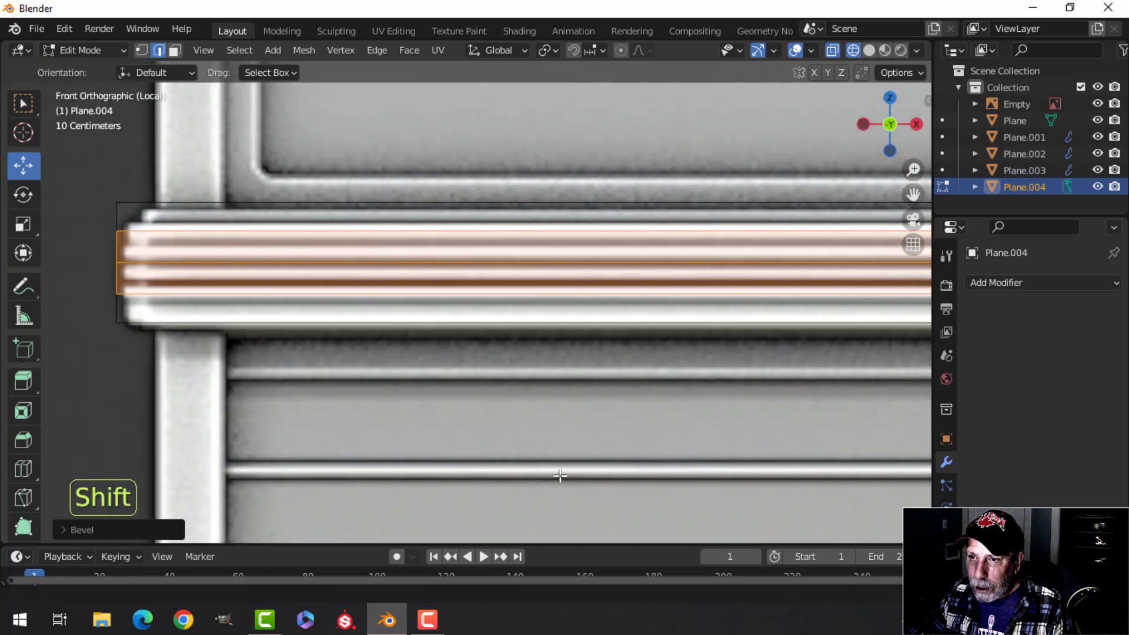
Bevel the slab's three horizontal loops with two segments each to form three bands matching the reference moulding.
key(alt+a)
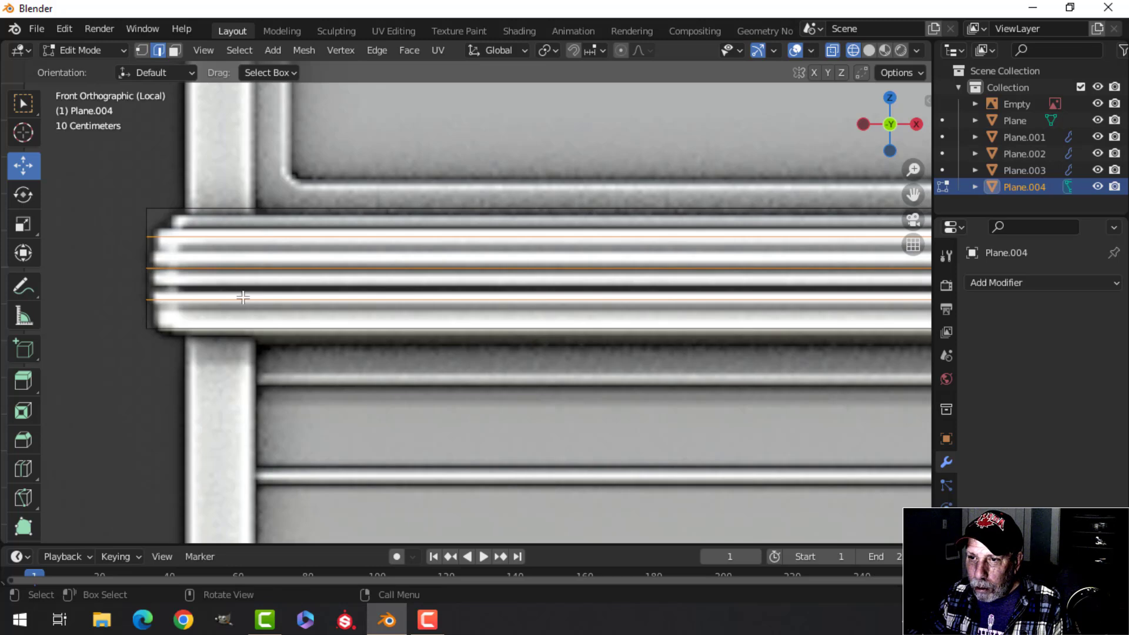
scroll(250, 301, down, 1)
scroll(435, 332, down, 1)
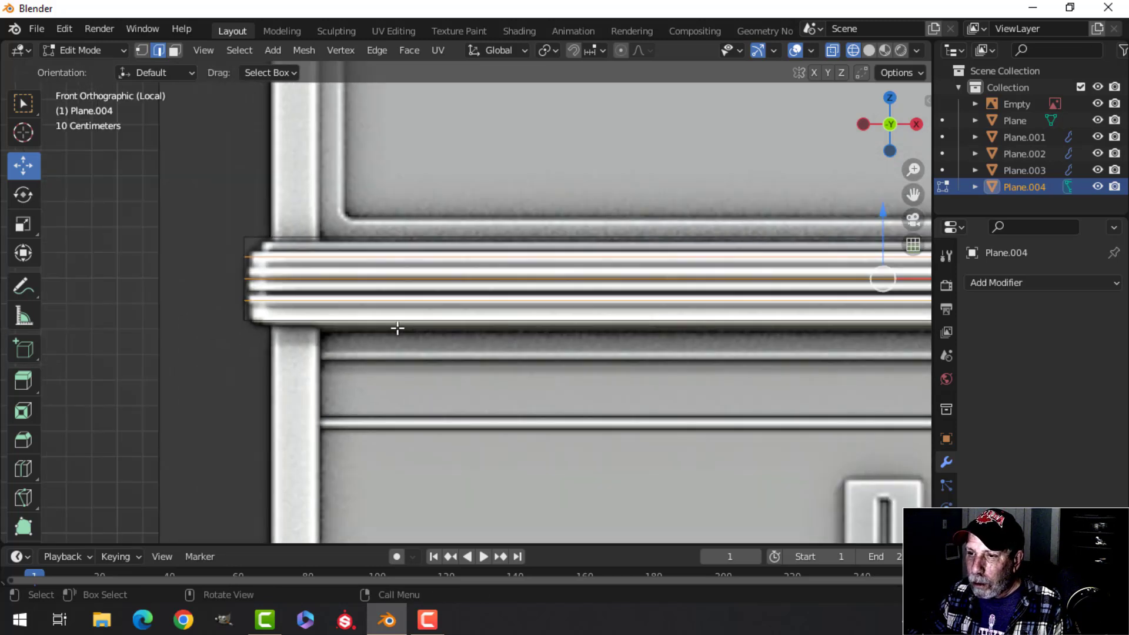
key(ctrl+b)
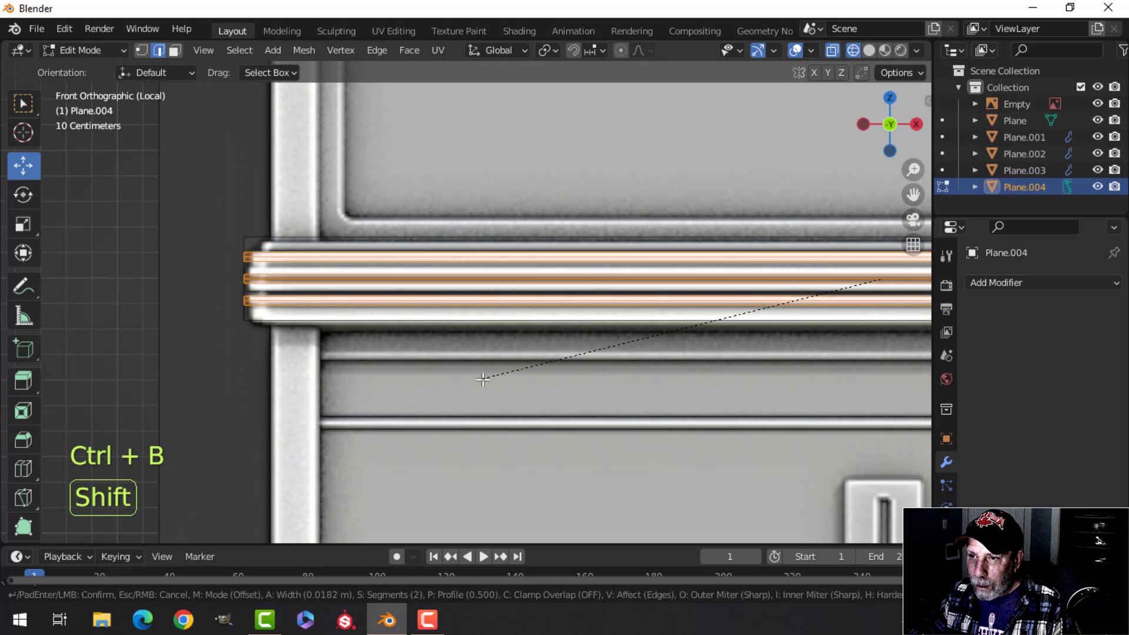
click(453, 407)
scroll(390, 302, up, 2)
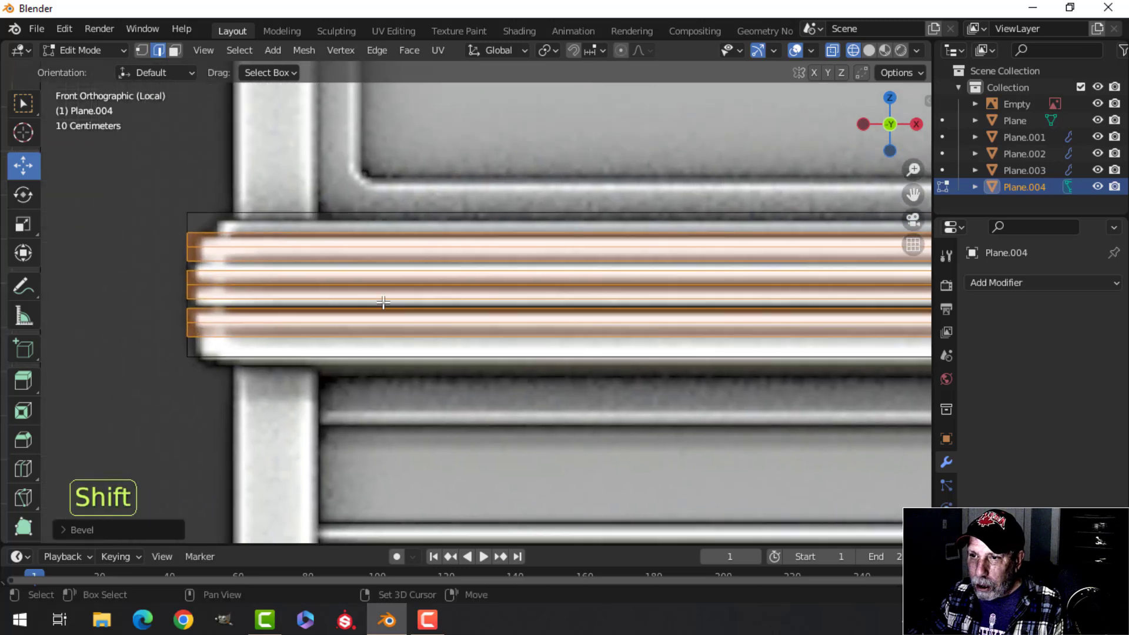
Switch the viewport to solid shading for working on the slab's edge bands in perspective.
key(alt+a)
alt+shift+click(254, 247)
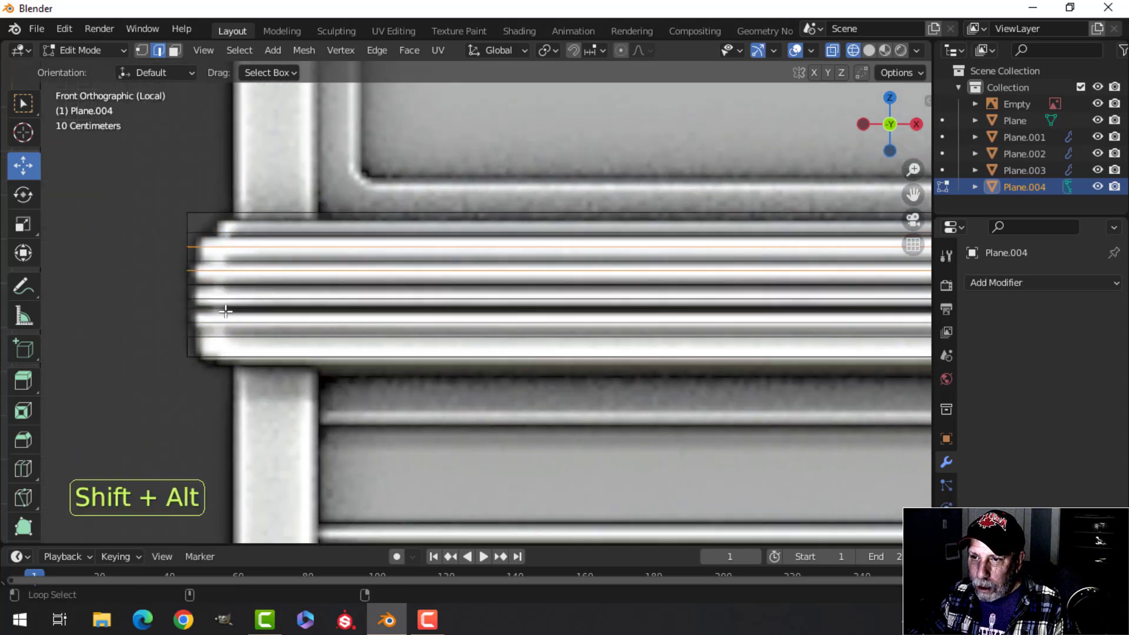
key(z)
click(433, 312)
mouse_move(356, 294)
middle_down()
mouse_move(381, 297)
mouse_move(395, 272)
mouse_move(395, 287)
mouse_move(424, 297)
mouse_move(506, 297)
middle_up()
scroll(382, 297, down, 8)
scroll(424, 297, down, 5)
shift+middle_drag(506, 297, 277, 227)
scroll(273, 210, up, 3)
scroll(309, 236, down, 3)
Select the centre loop of each of the three bands and scale them slightly outward to form protruding ridges.
key(alt+a)
alt+shift+click(284, 227)
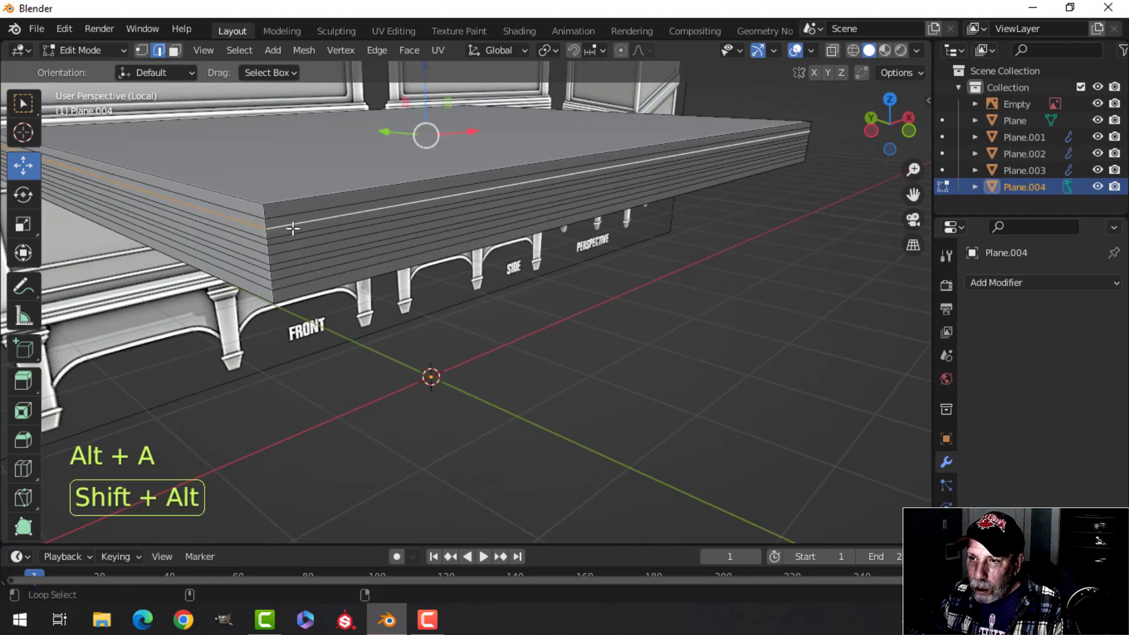
scroll(295, 245, up, 3)
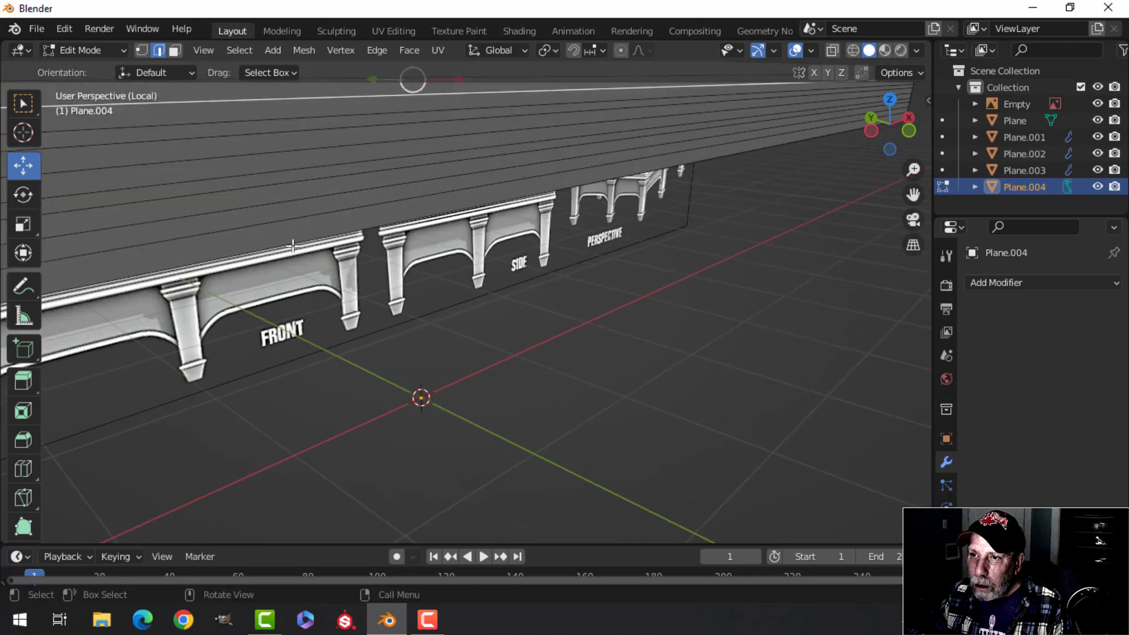
middle_drag(293, 246, 300, 246)
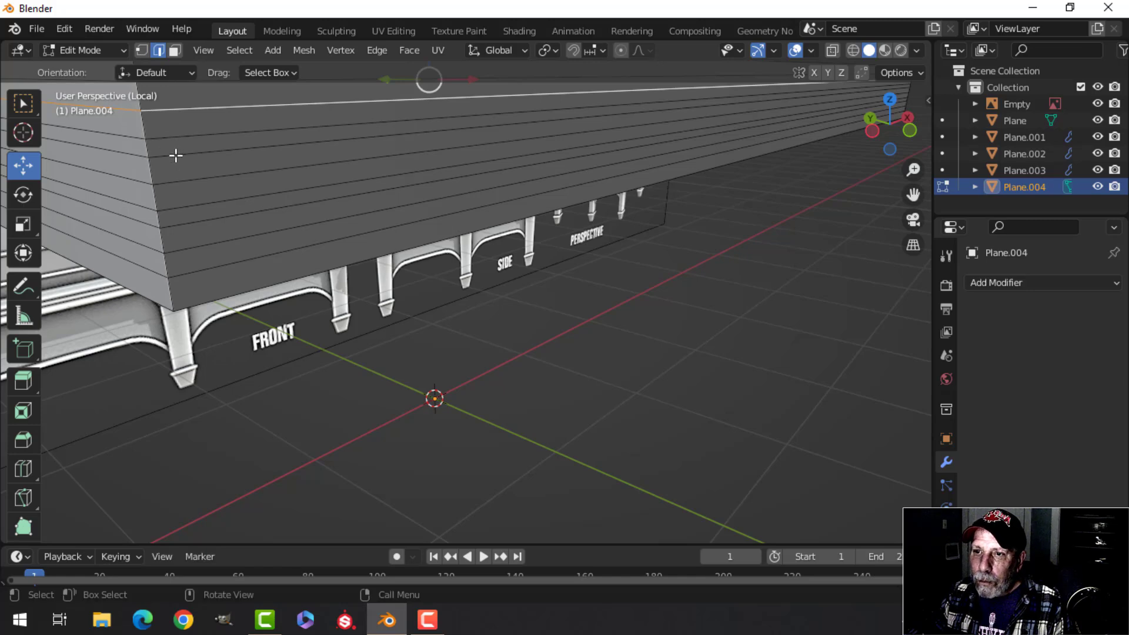
alt+shift+click(179, 184)
alt+shift+click(201, 245)
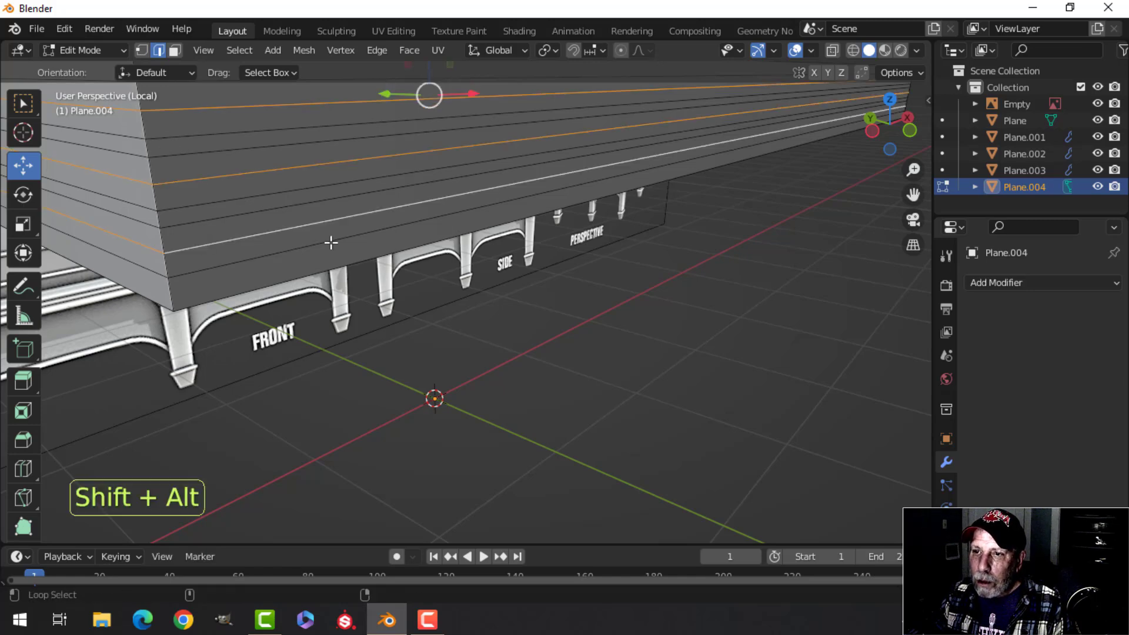
scroll(327, 240, down, 4)
middle_drag(576, 295, 559, 295)
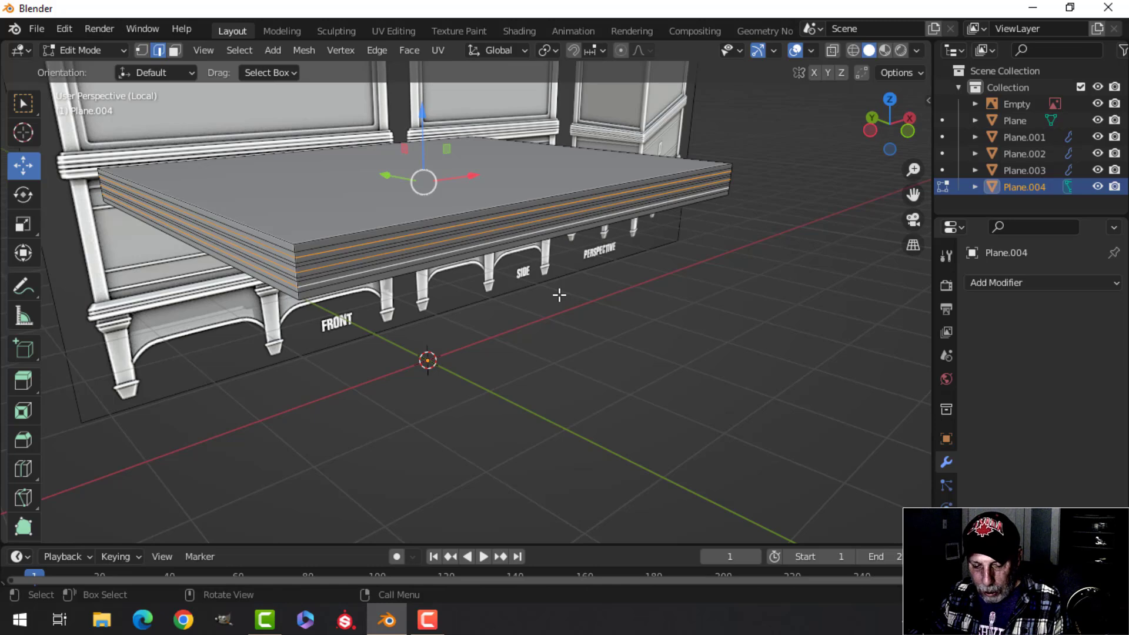
key(s)
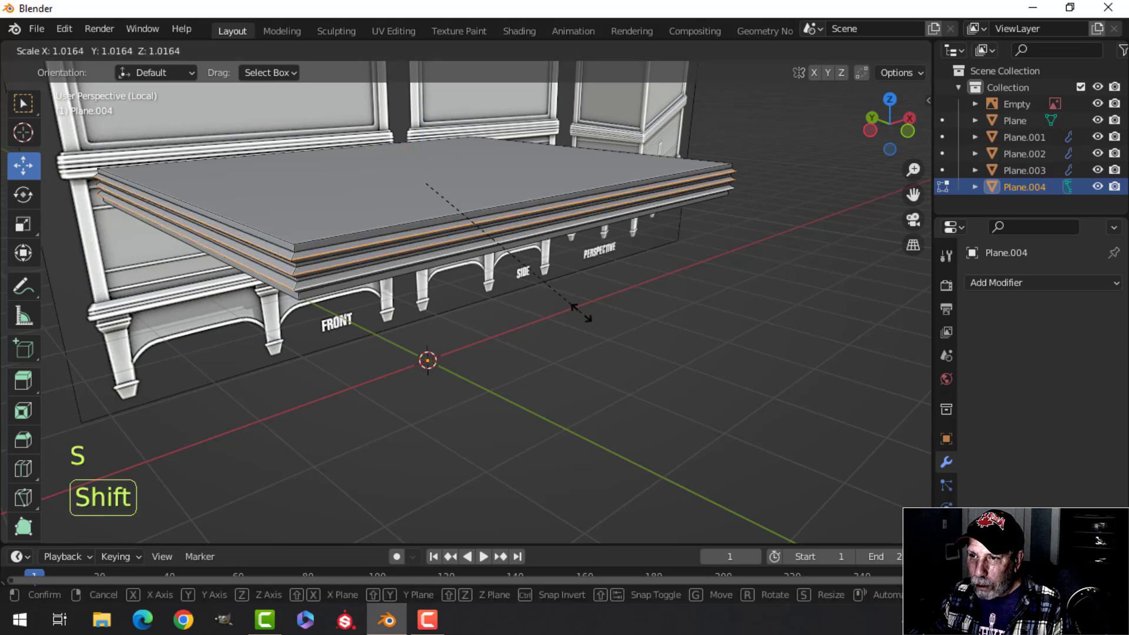
click(570, 309)
Bevel the three ridge loops with two segments and a width of about 0.015 m.
scroll(360, 292, up, 3)
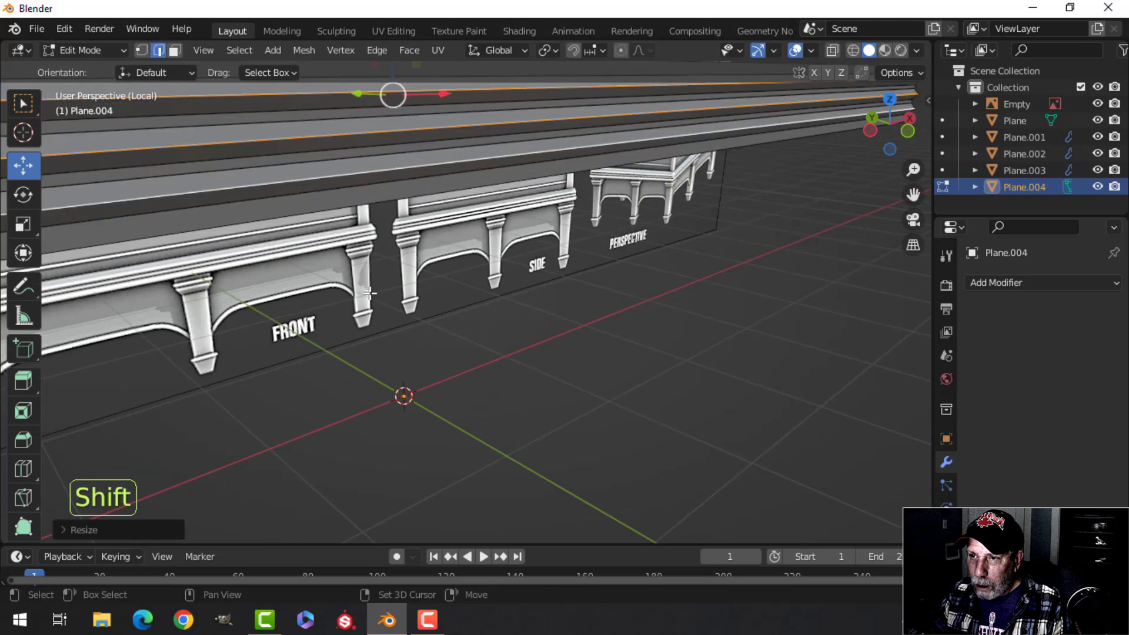
shift+middle_drag(356, 279, 432, 294)
key(ctrl+b)
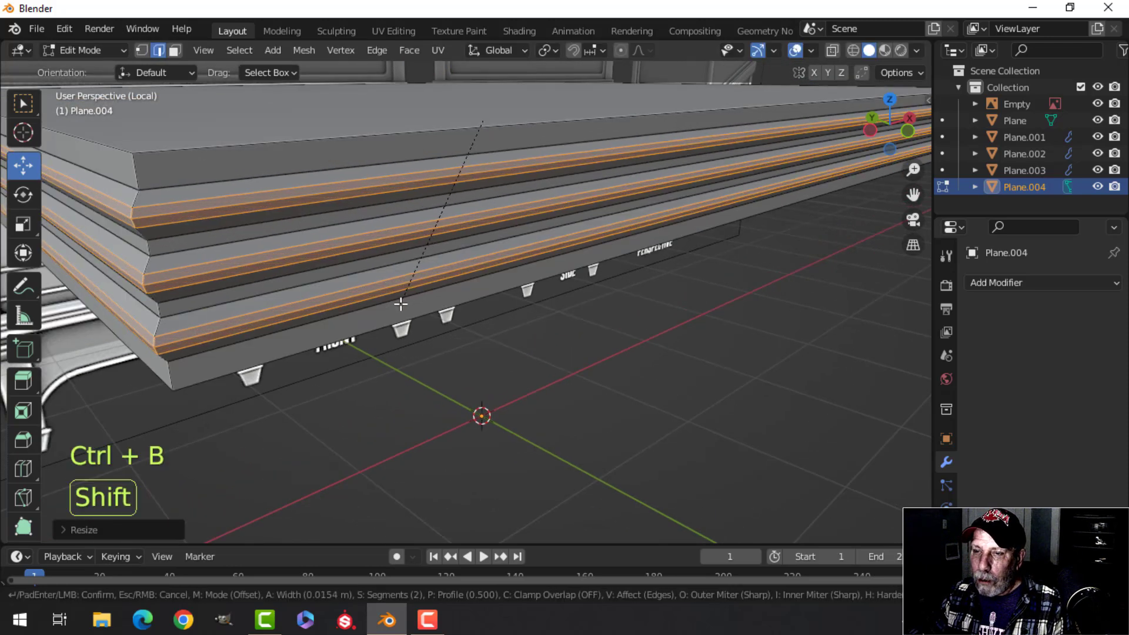
click(393, 306)
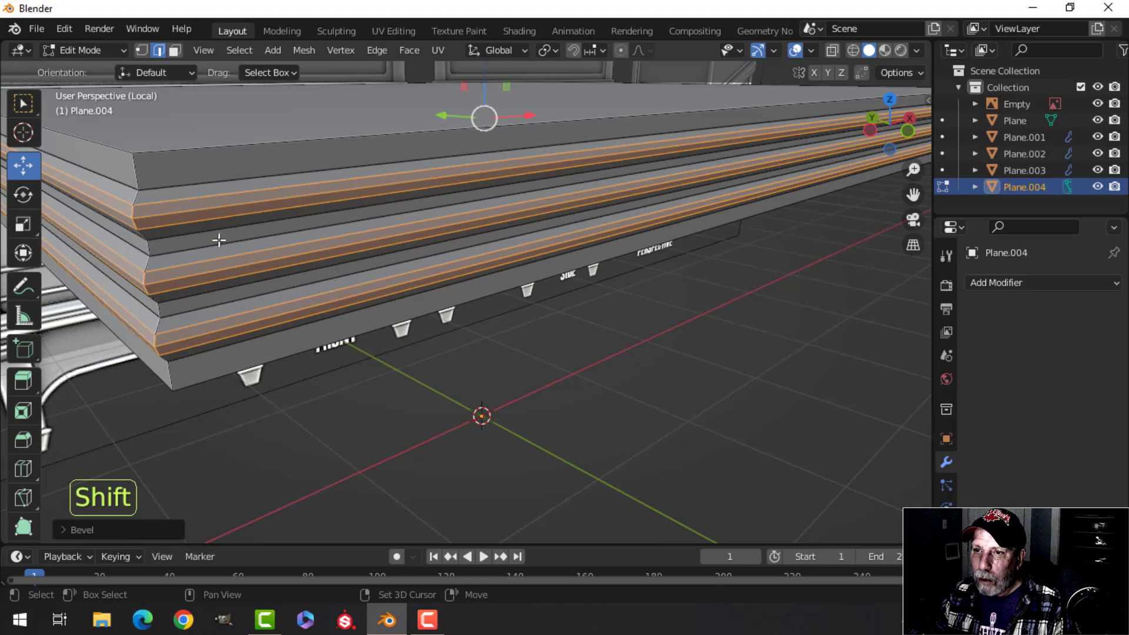
Bevel the loops bordering the ridges and the grooves between them with two segments and a small width.
key(alt+a)
alt+shift+click(169, 187)
scroll(277, 231, down, 4)
shift+middle_drag(277, 232, 311, 309)
scroll(275, 171, up, 3)
scroll(345, 298, up, 2)
scroll(345, 299, down, 2)
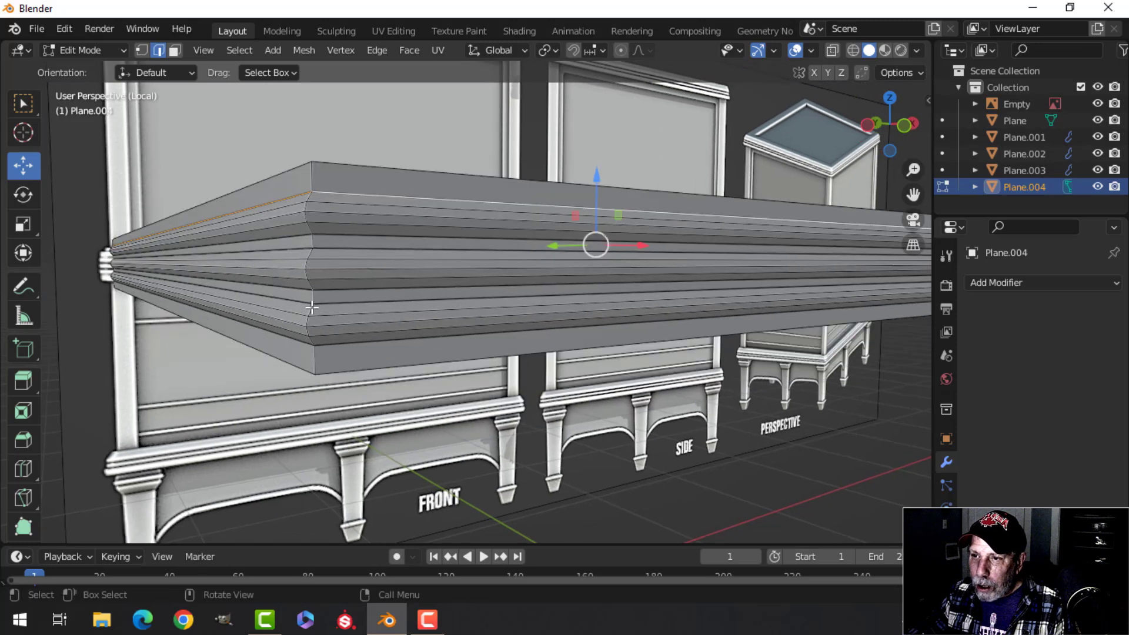
alt+shift+click(330, 238)
alt+shift+click(332, 254)
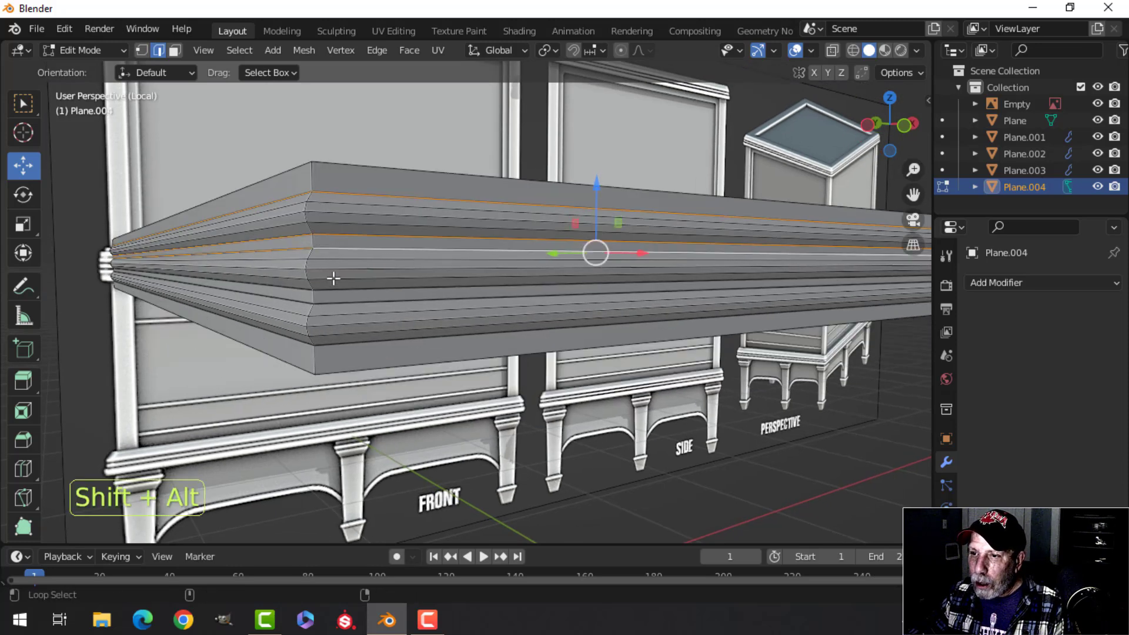
alt+shift+click(327, 297)
alt+shift+click(333, 310)
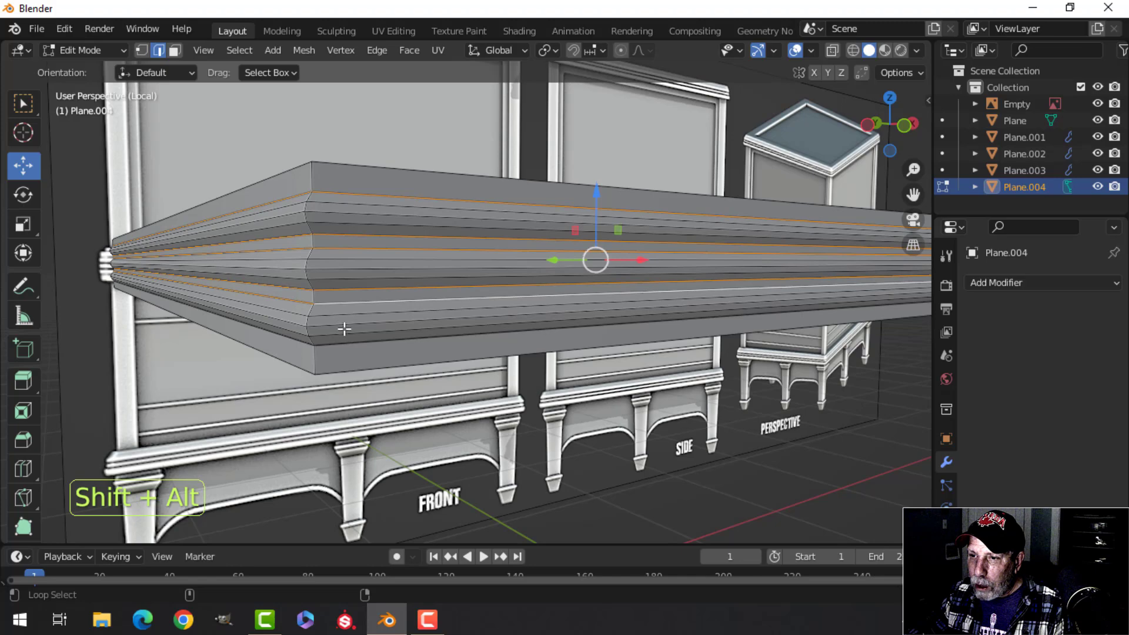
alt+shift+click(341, 348)
key(ctrl+b)
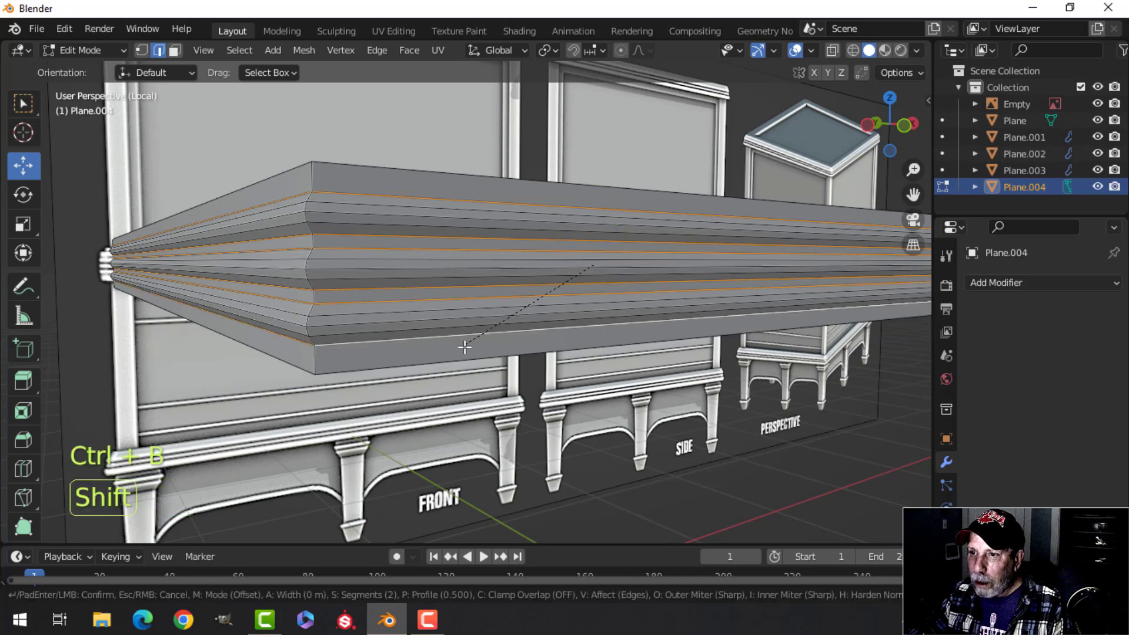
click(457, 349)
scroll(462, 341, down, 5)
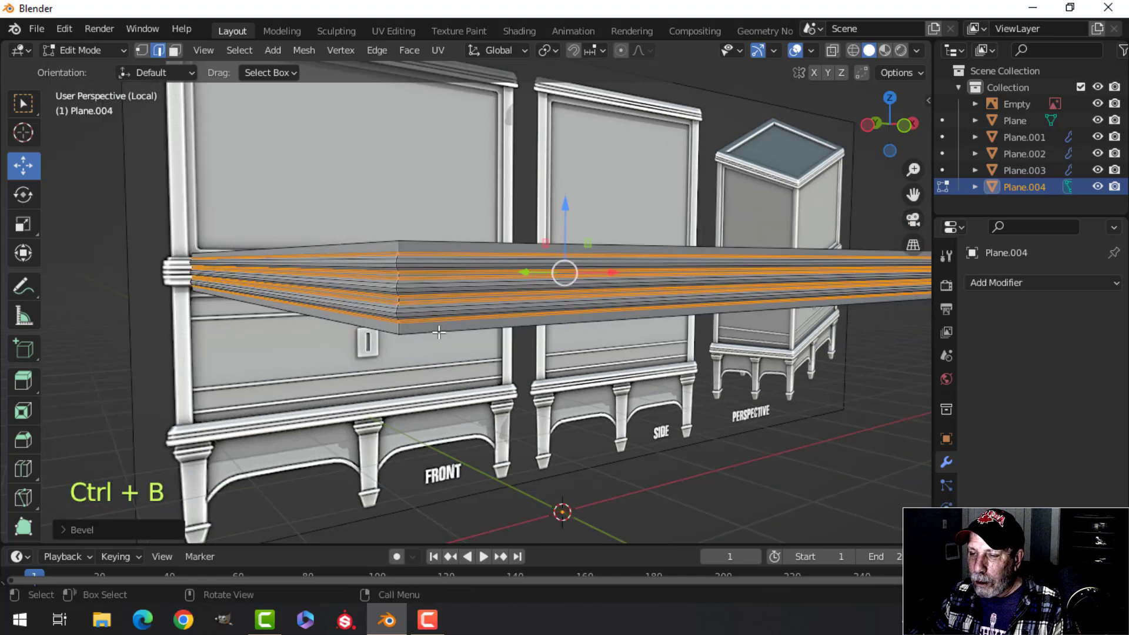
key(alt+a)
Select the slab's vertical corner edges and bevel them with two segments and a width of about 0.028 m.
key(Tab)
middle_drag(466, 328, 463, 281)
scroll(442, 352, up, 4)
key(Tab)
middle_drag(417, 309, 537, 302)
key(alt+a)
alt+shift+click(387, 175)
scroll(388, 182, down, 4)
scroll(652, 254, up, 3)
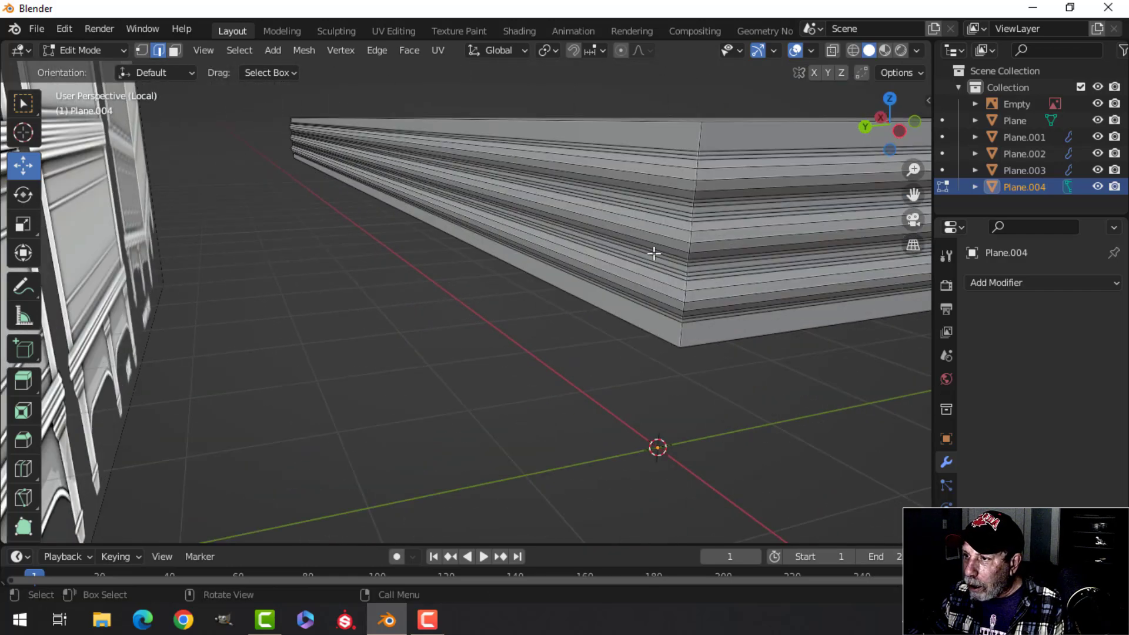
alt+shift+click(694, 247)
scroll(689, 254, down, 5)
middle_drag(689, 254, 307, 272)
scroll(307, 272, up, 3)
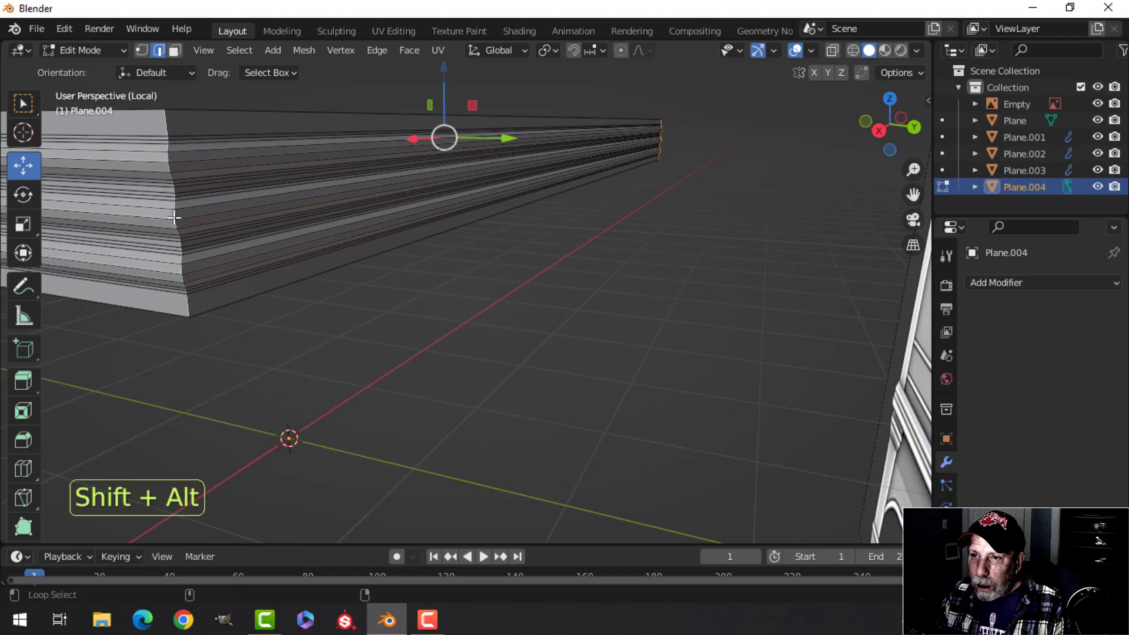
middle_drag(350, 236, 535, 283)
scroll(535, 282, down, 3)
middle_drag(471, 302, 518, 289)
scroll(403, 323, up, 3)
middle_drag(403, 323, 274, 293)
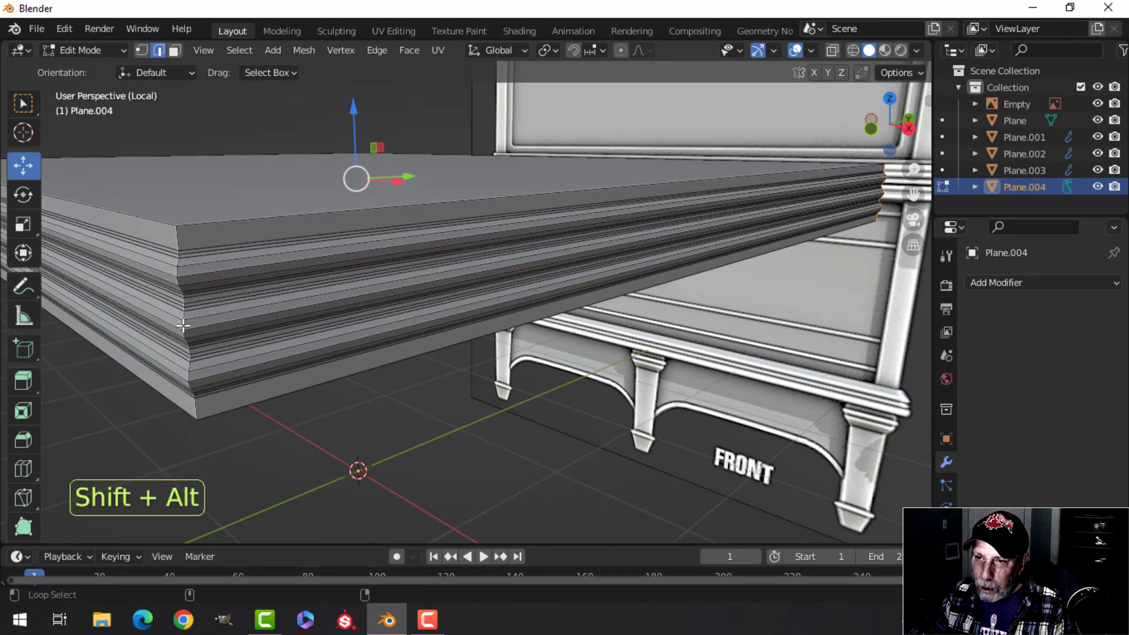
key(ctrl+b)
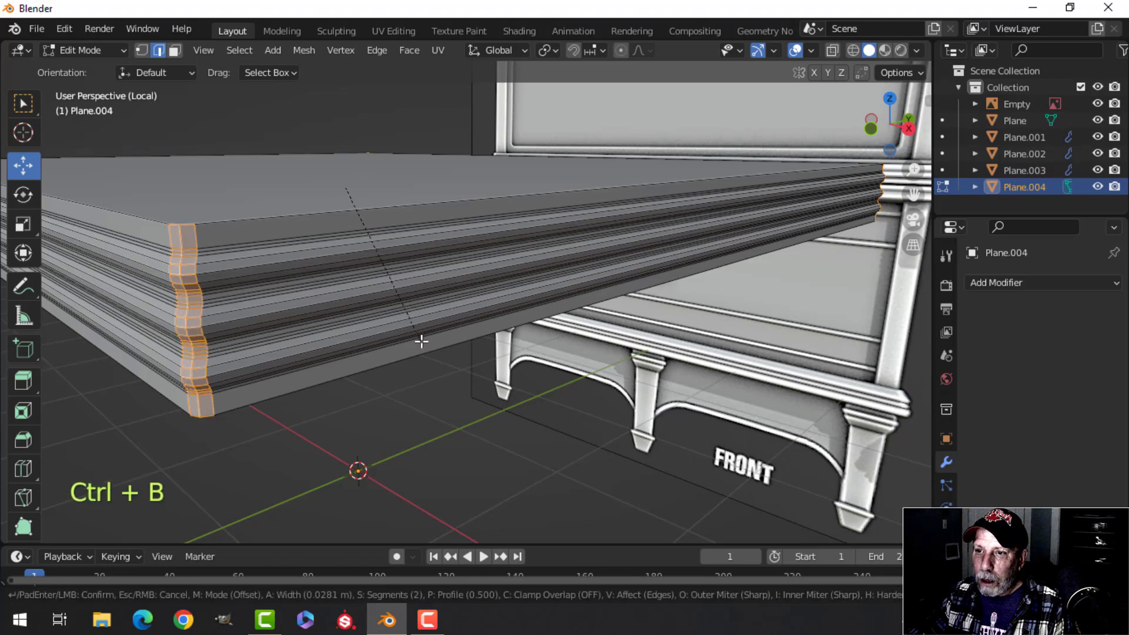
click(421, 341)
Bevel the outer edge loops of the slab's top and bottom faces with two segments.
key(alt+a)
middle_drag(313, 325, 328, 283)
alt+shift+click(350, 220)
middle_drag(362, 130, 441, 326)
key(ctrl+b)
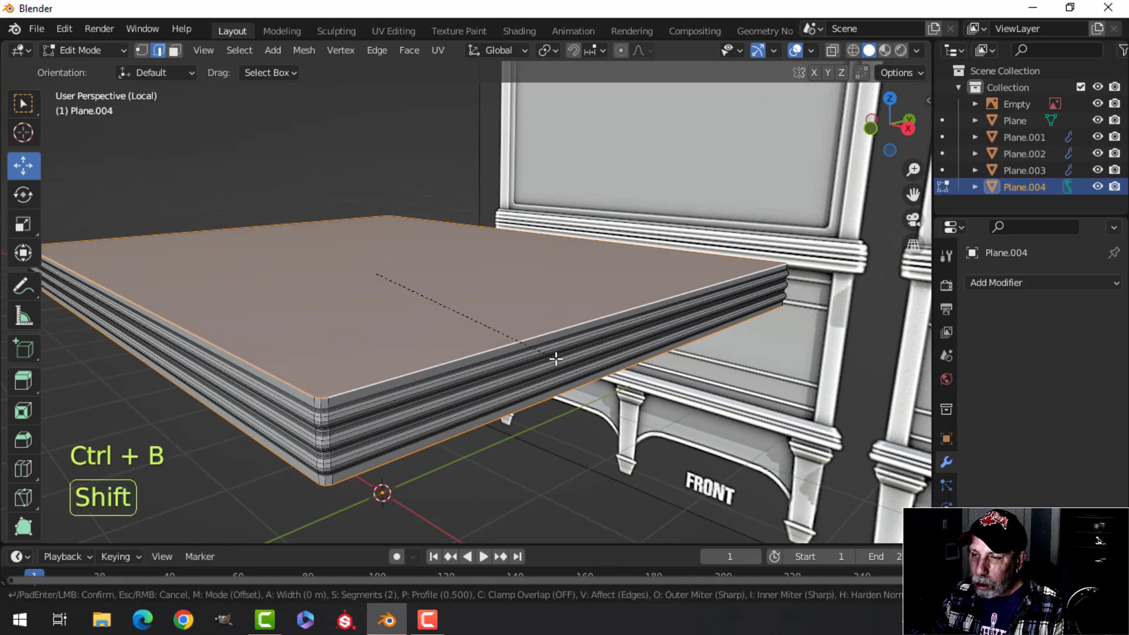
key(Tab)
scroll(569, 376, down, 4)
Apply smooth shading to the moulded slab.
right_click(375, 285)
click(375, 286)
key(alt+a)
middle_drag(483, 323, 433, 281)
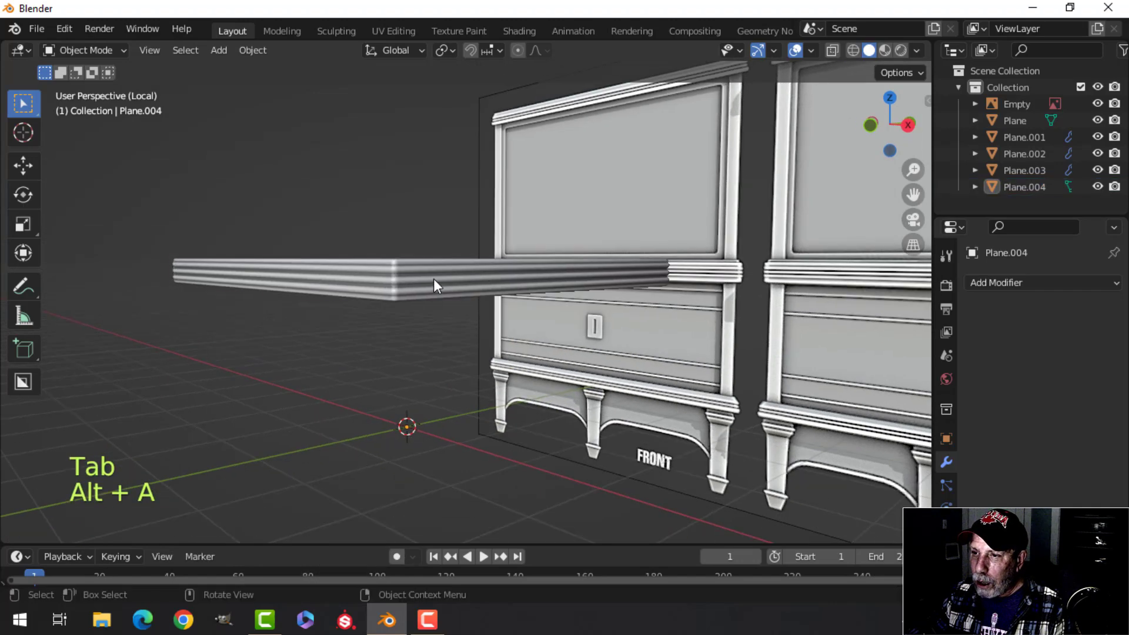
Correct the normals across the entire slab mesh and leave local view.
key(Tab)
key(a)
key(alt+n)
click(502, 285)
key(Tab)
key(slash)
key(alt+a)
Examine how the moulded middle rail fits the corner posts and the space above the base.
middle_drag(524, 301, 449, 232)
scroll(475, 280, up, 3)
scroll(382, 261, down, 3)
mouse_move(380, 262)
middle_down()
mouse_move(397, 312)
mouse_move(505, 316)
mouse_move(452, 329)
mouse_move(467, 354)
mouse_move(444, 339)
mouse_move(432, 285)
mouse_move(393, 258)
mouse_move(389, 278)
mouse_move(400, 256)
middle_up()
scroll(452, 328, up, 2)
scroll(443, 337, down, 2)
scroll(400, 255, up, 3)
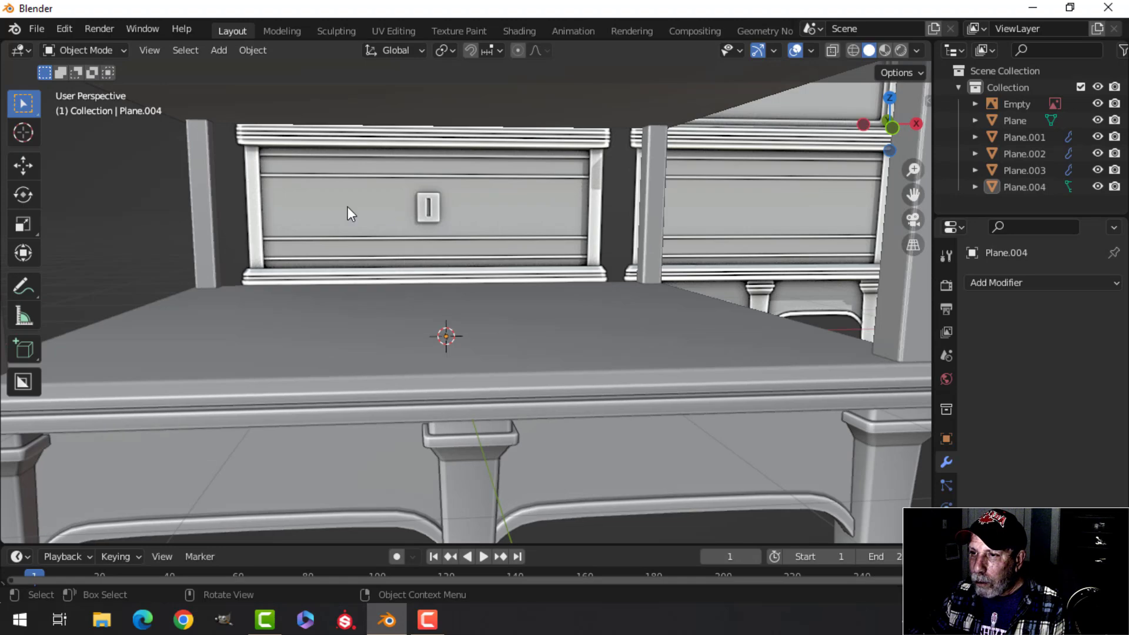
scroll(375, 252, down, 3)
shift+middle_drag(390, 301, 336, 276)
Add a plane mesh for the lower cabinet panel and enter edit mode on it.
key(shift+a)
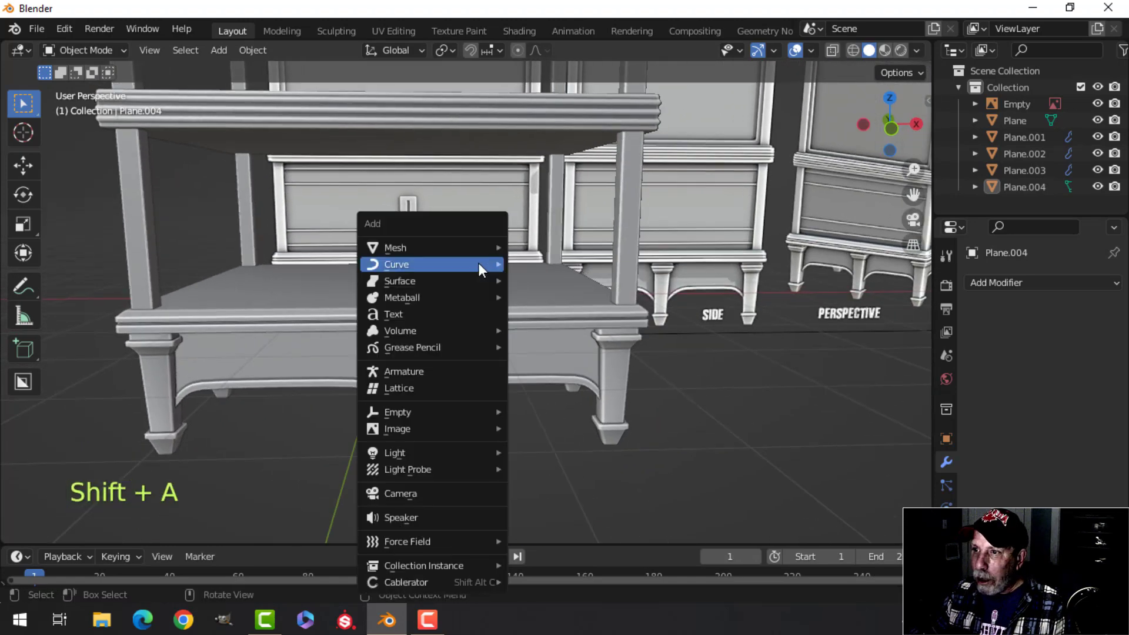
mouse_move(456, 247)
click(545, 245)
key(Tab)
scroll(419, 238, down, 2)
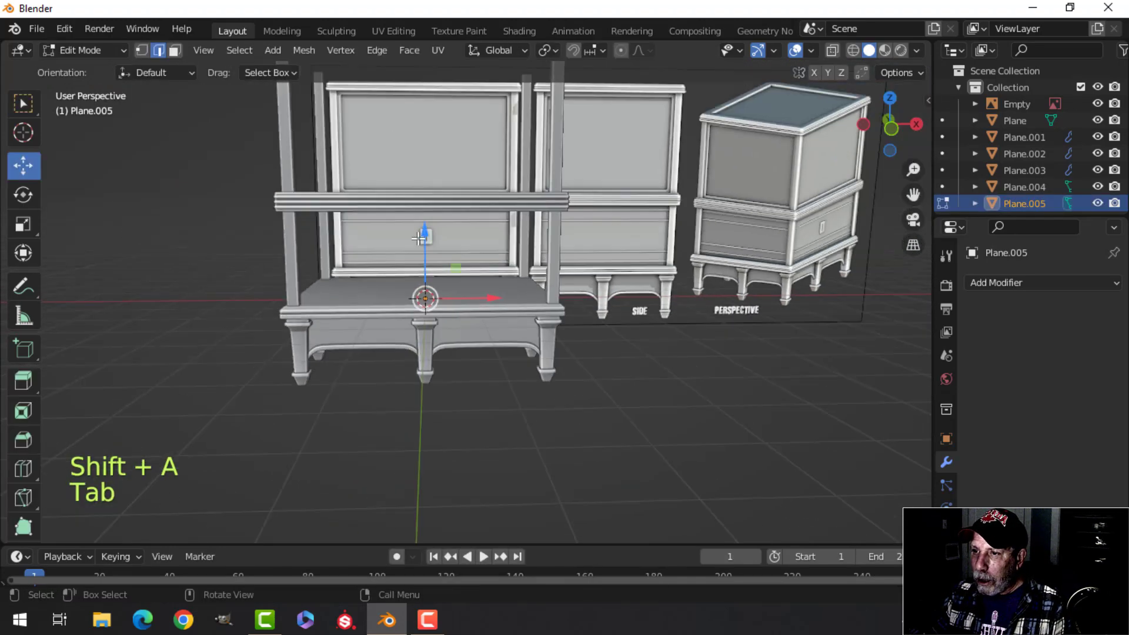
Raise the new plane above the base and rotate it 90 degrees about the X axis.
drag(420, 229, 419, 197)
key(r)
key(x)
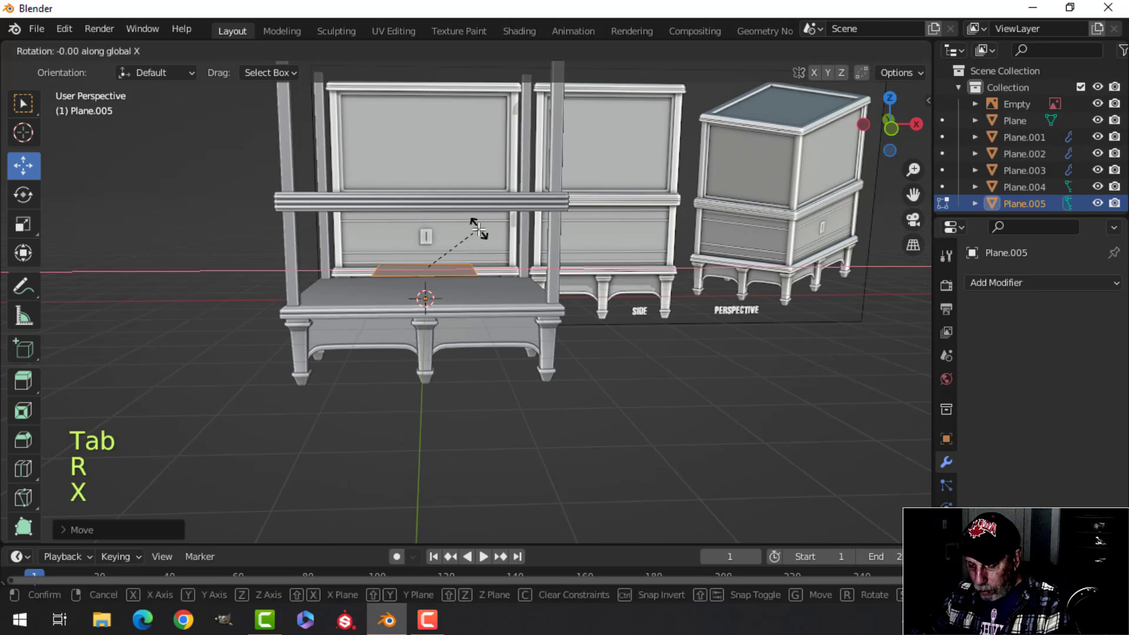
key(9)
key(0)
click(479, 229)
Move the upright plane along Y toward the front of the cabinet.
middle_drag(478, 231, 616, 261)
key(g)
key(y)
click(483, 255)
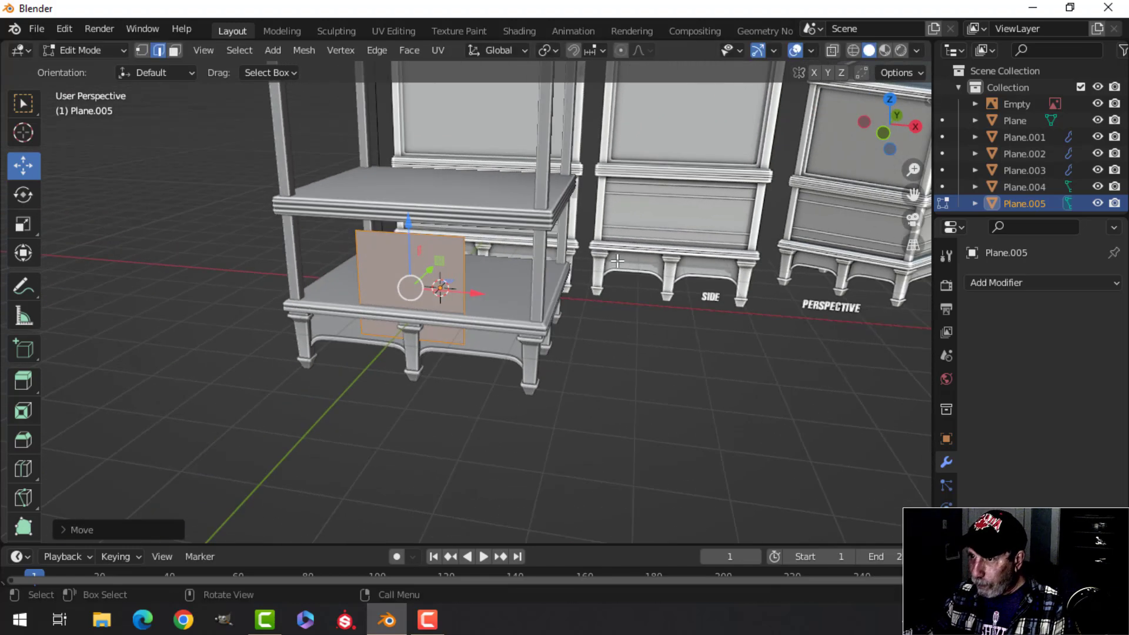
Raise the plane into the opening below the middle rail and scale it down along Z to the lower panel's height.
key(KP_1)
scroll(393, 200, up, 4)
scroll(393, 200, down, 2)
drag(409, 190, 406, 165)
key(s)
key(z)
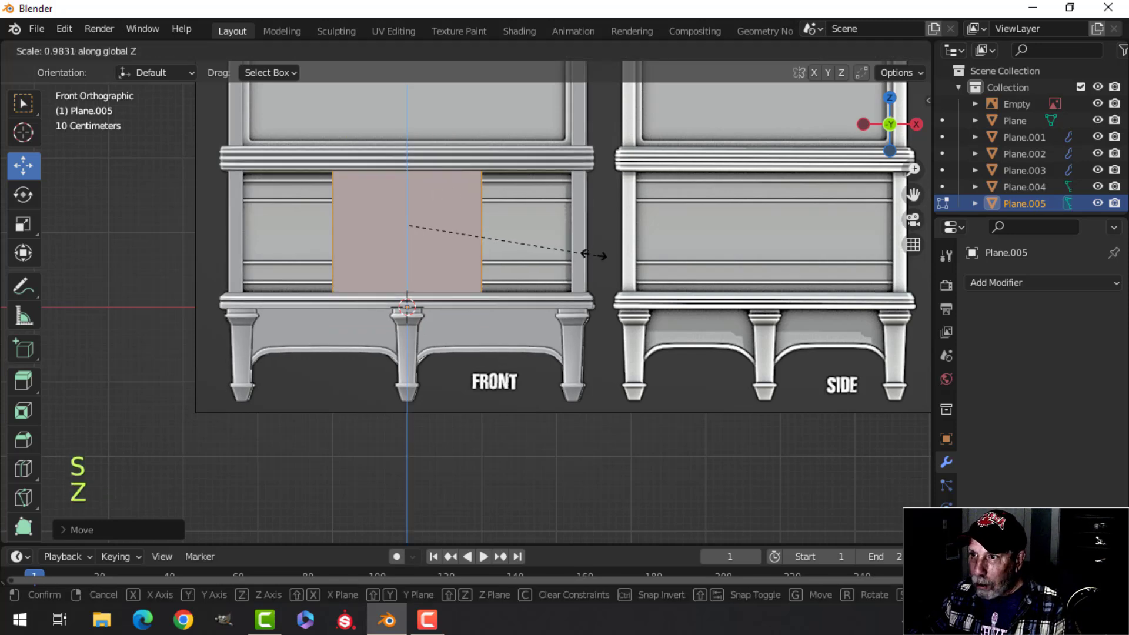
click(554, 247)
drag(404, 158, 404, 164)
scroll(445, 198, up, 2)
shift+middle_drag(445, 198, 506, 246)
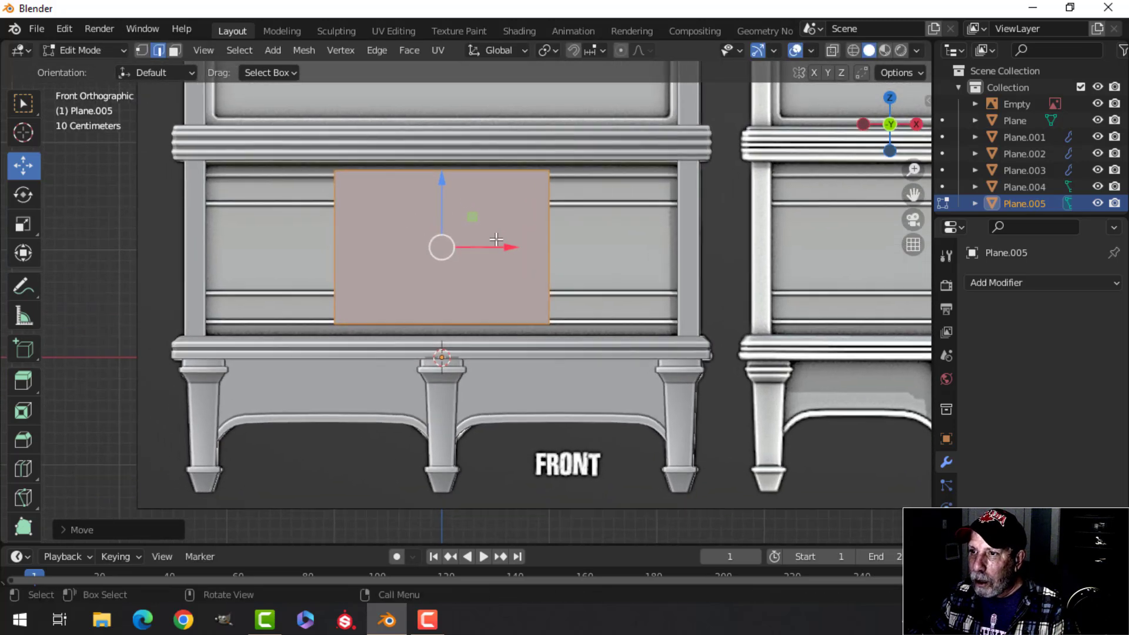
Lower the panel plane slightly and scale it along Z to span the opening between the middle rail and the base.
drag(442, 187, 442, 192)
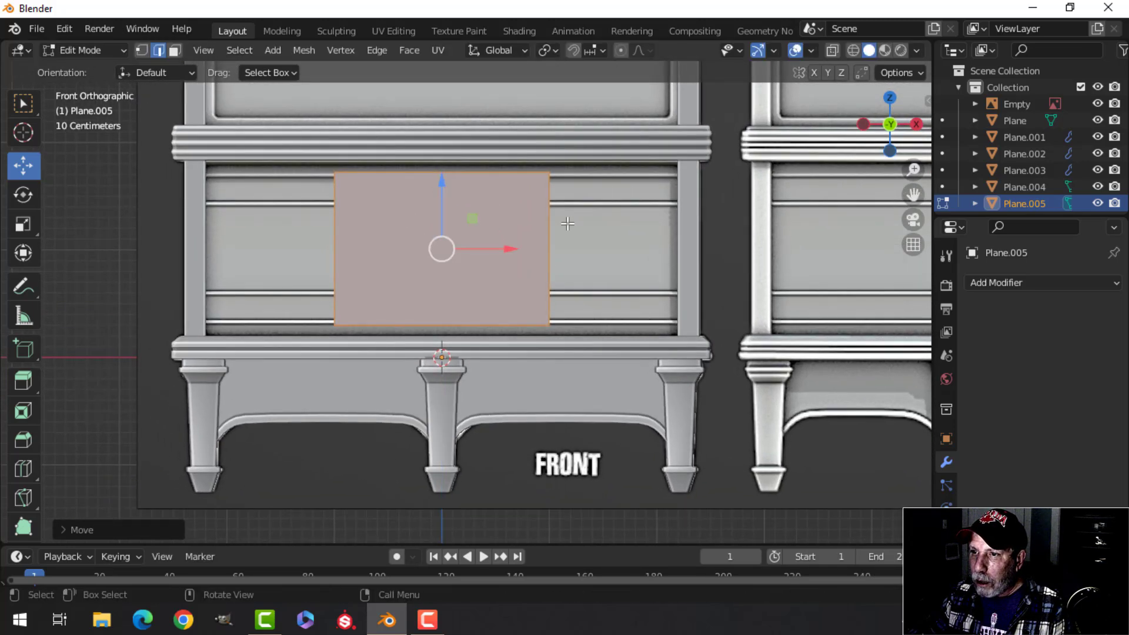
key(s)
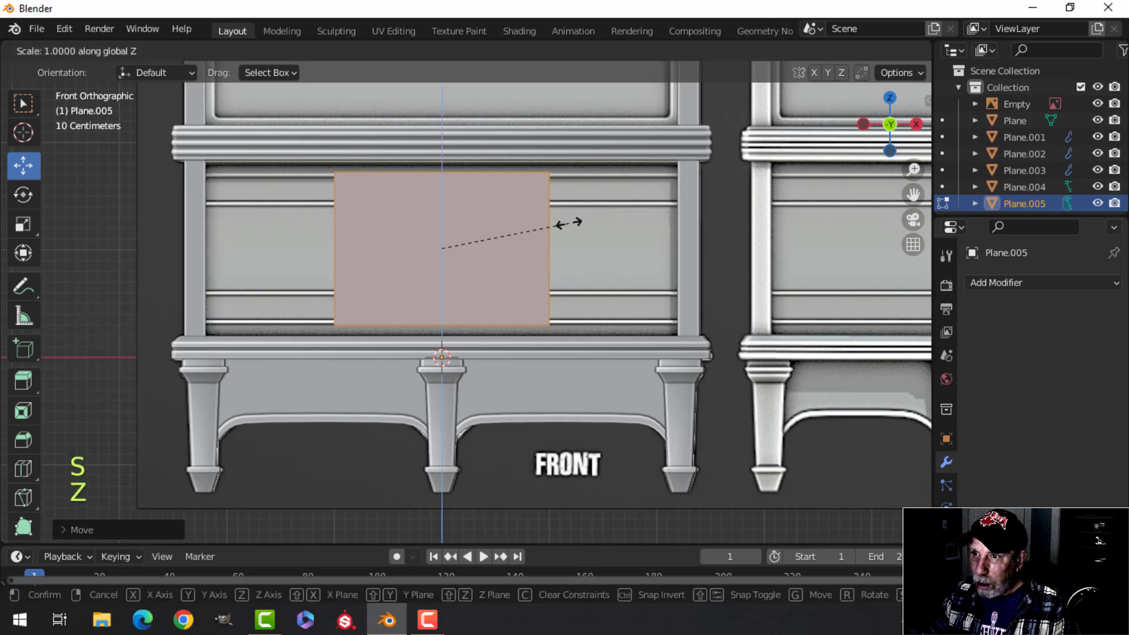
click(600, 235)
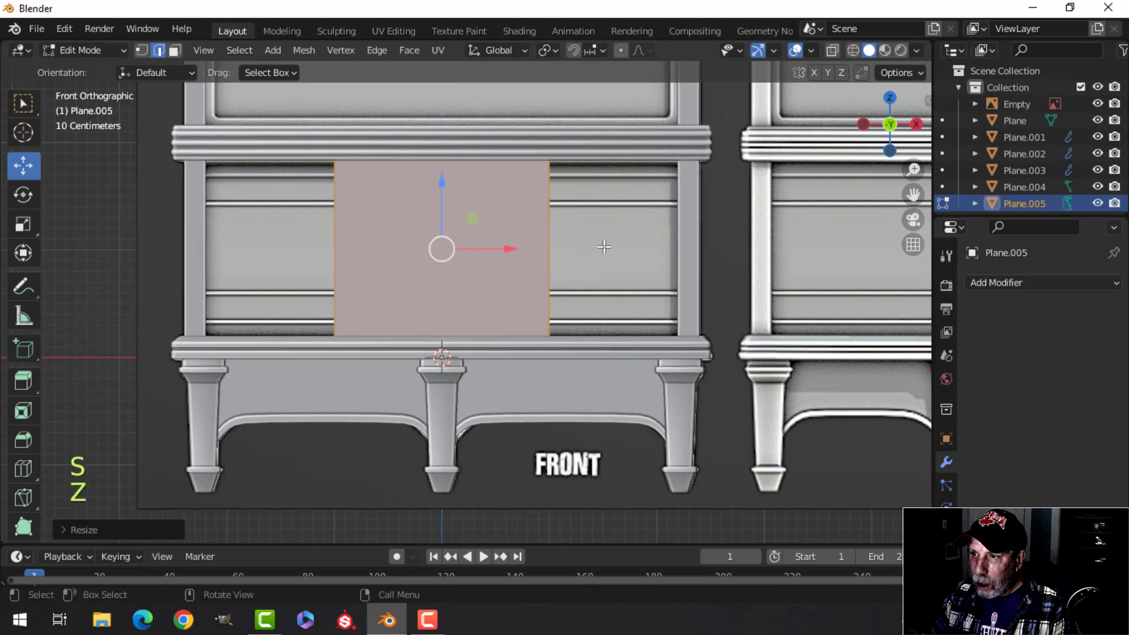
Scale the panel plane along X to about 2.2 times its width so it reaches both corner posts.
key(s)
key(x)
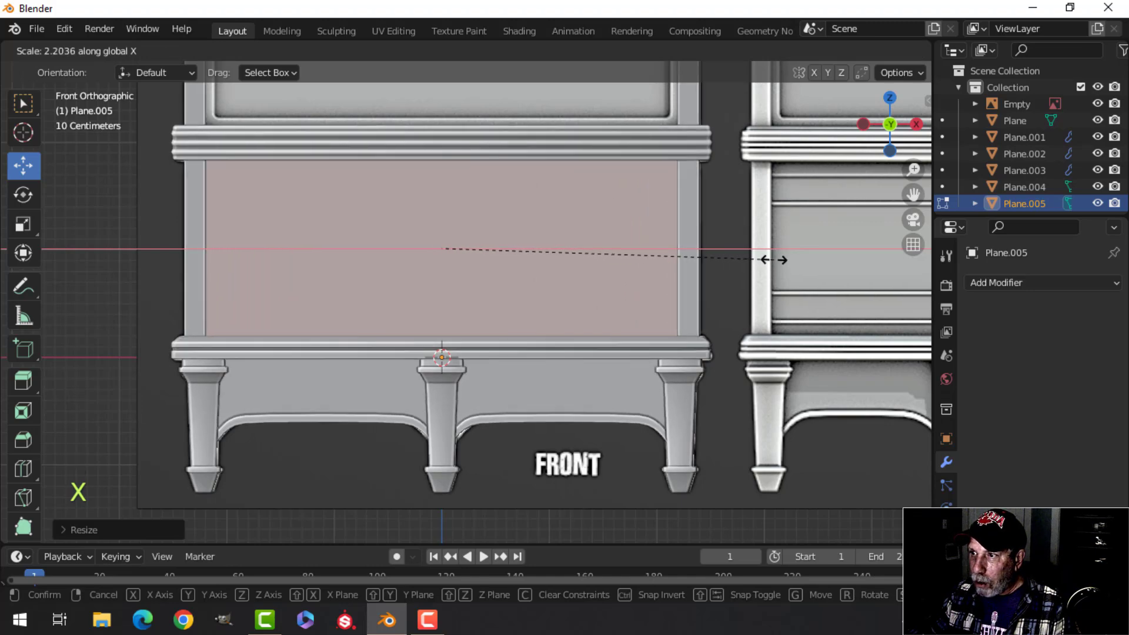
click(781, 257)
middle_drag(781, 257, 668, 289)
scroll(703, 292, up, 2)
middle_drag(667, 290, 588, 285)
scroll(618, 288, down, 3)
In wireframe front view, add a horizontal loop cut and bevel it about 0.69 m wide, out to the reference's outermost moulding lines.
key(KP_1)
key(z)
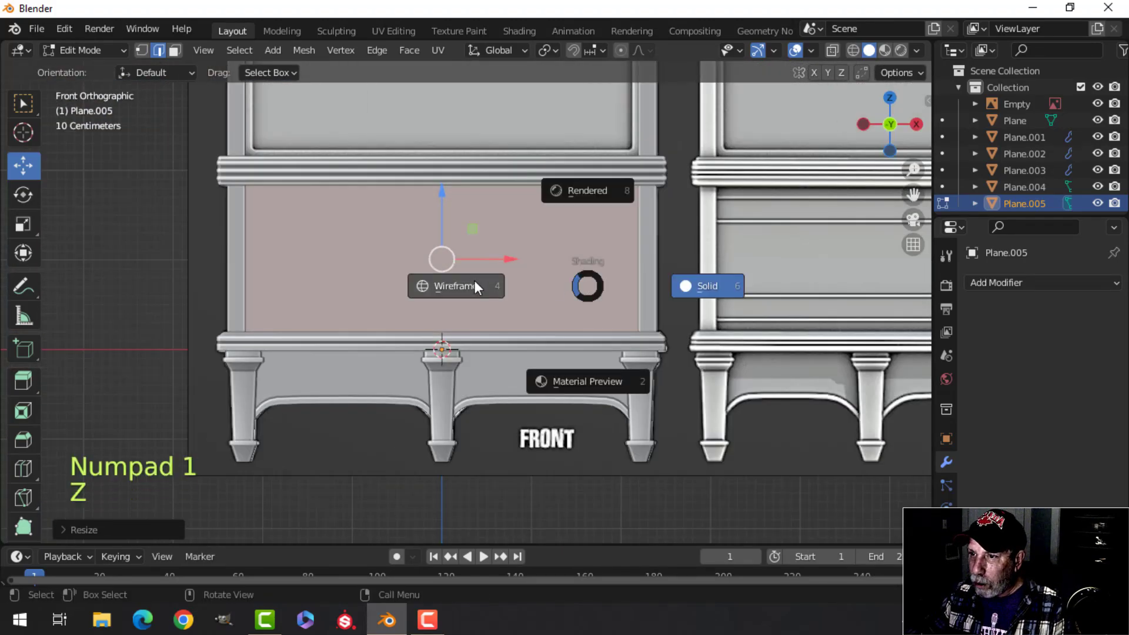
click(464, 285)
scroll(466, 335, up, 3)
key(alt+a)
shift+middle_drag(469, 303, 498, 314)
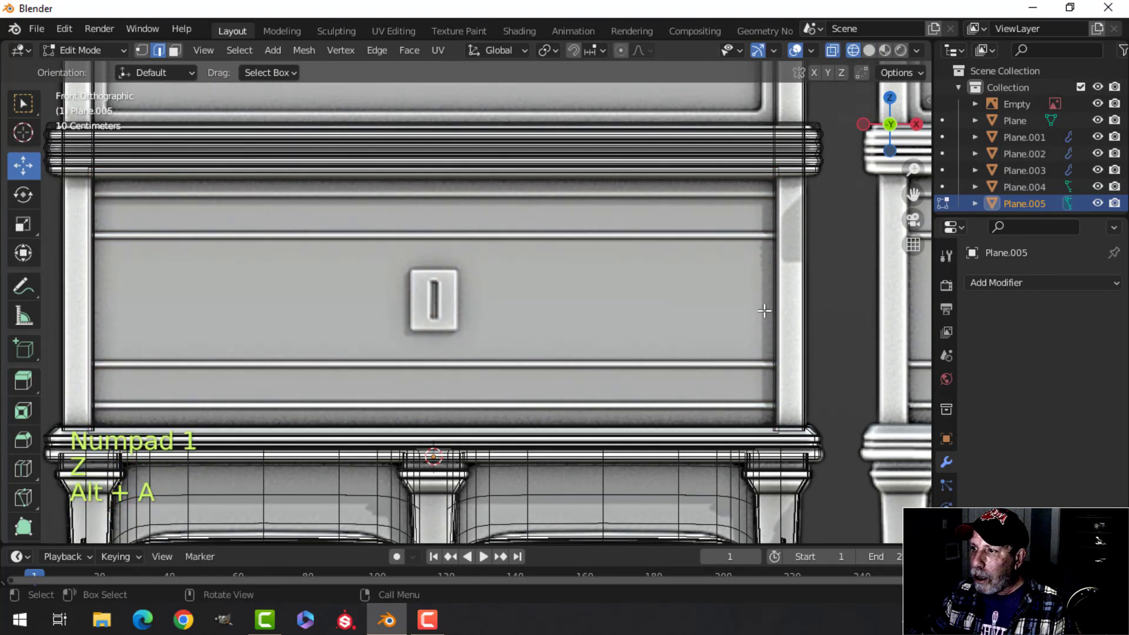
key(ctrl+r)
click(789, 284)
shift+middle_drag(844, 284, 743, 238)
key(ctrl+b)
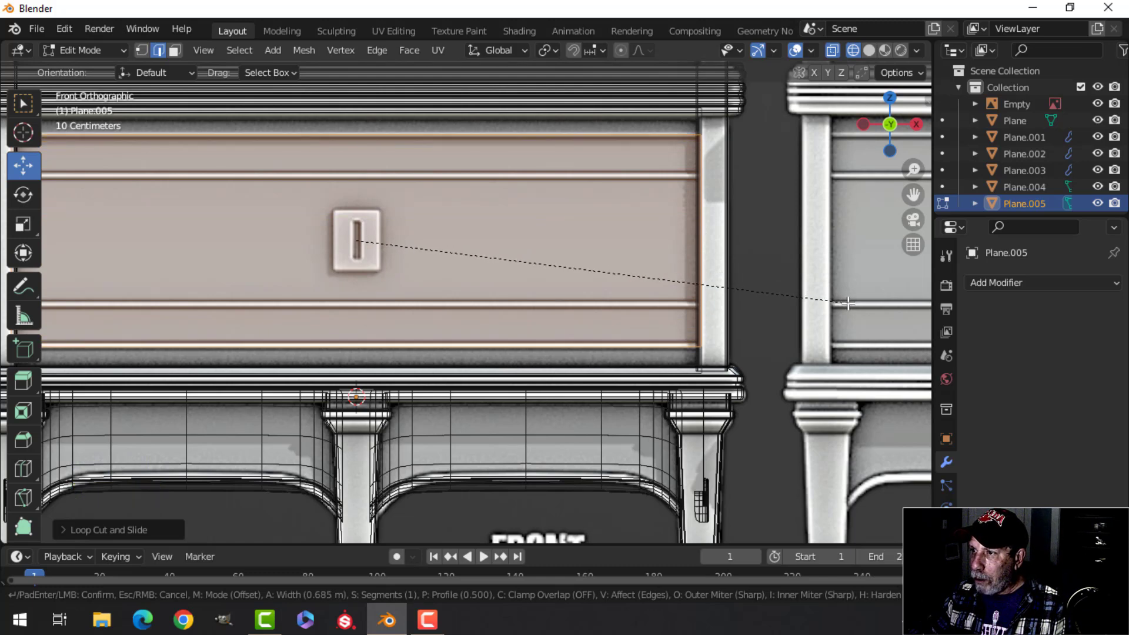
click(857, 305)
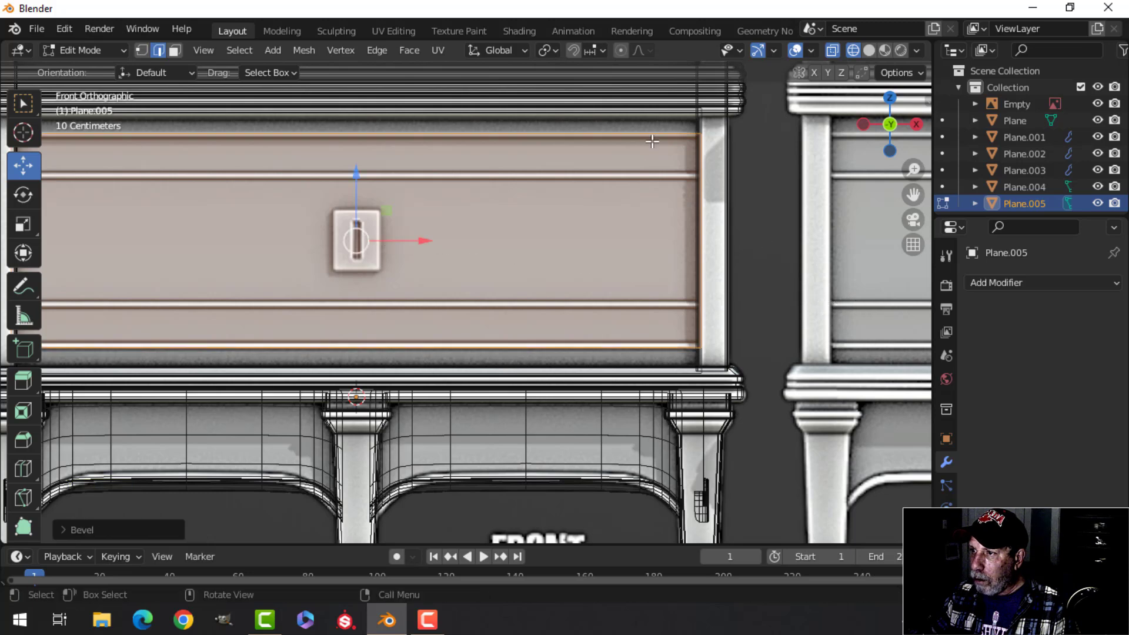
Add a centred horizontal loop cut inside the panel and bevel it about 0.43 m wide to match the inner moulding lines.
key(ctrl+r)
click(696, 273)
right_click(774, 264)
key(ctrl+b)
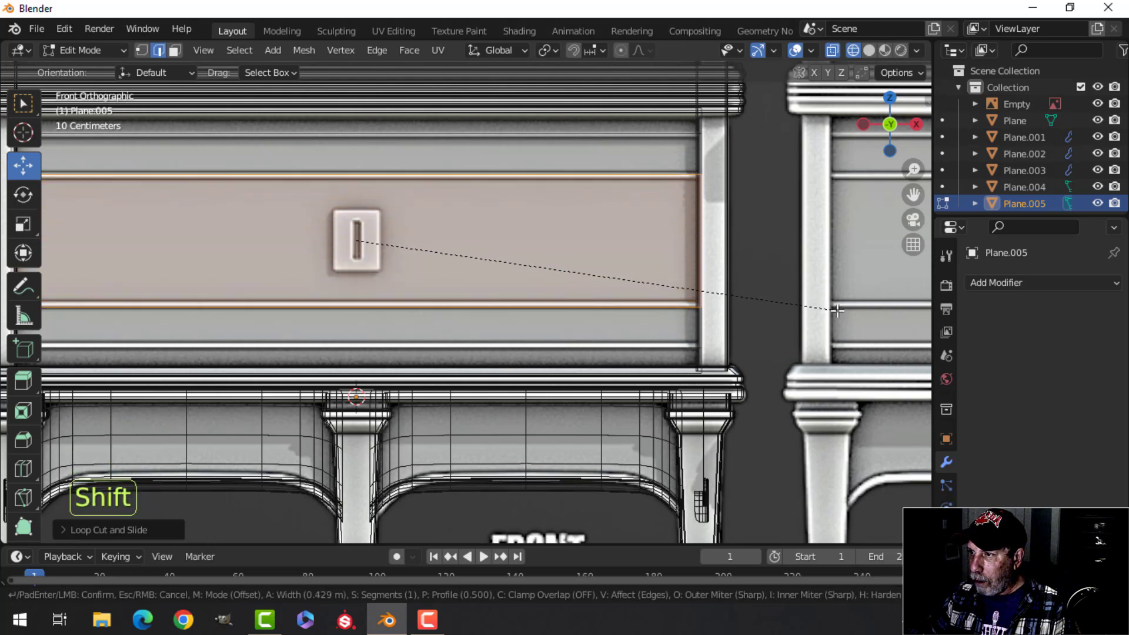
Select the panel's four horizontal moulding edges and bevel them into narrow strips about 0.02 m wide.
key(alt+a)
alt+shift+click(641, 176)
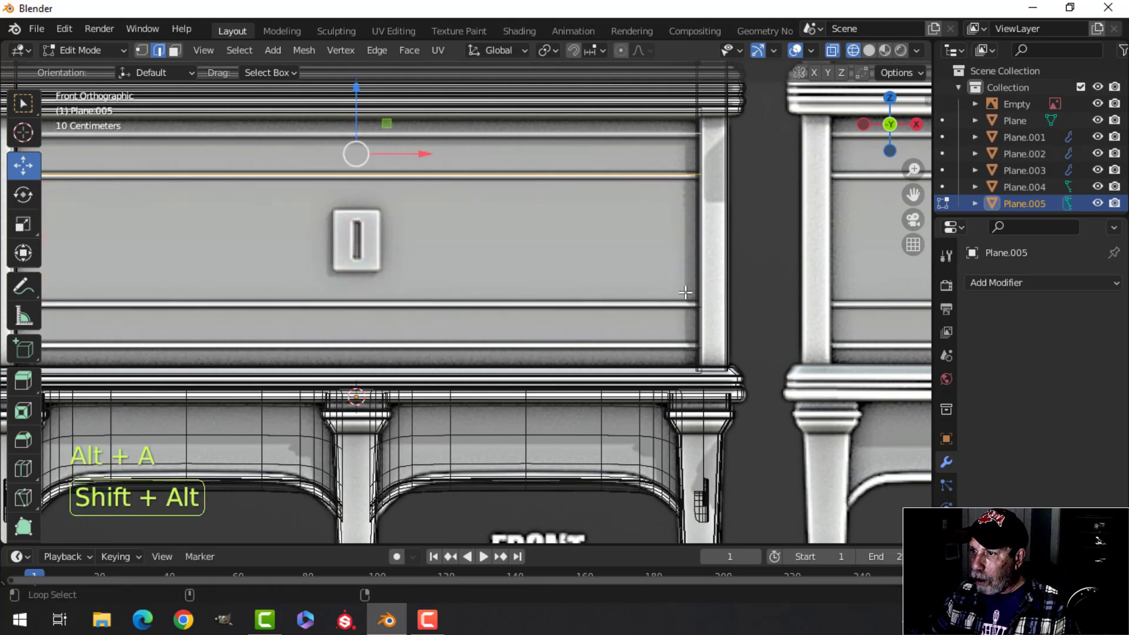
alt+shift+click(643, 344)
middle_drag(643, 344, 744, 304)
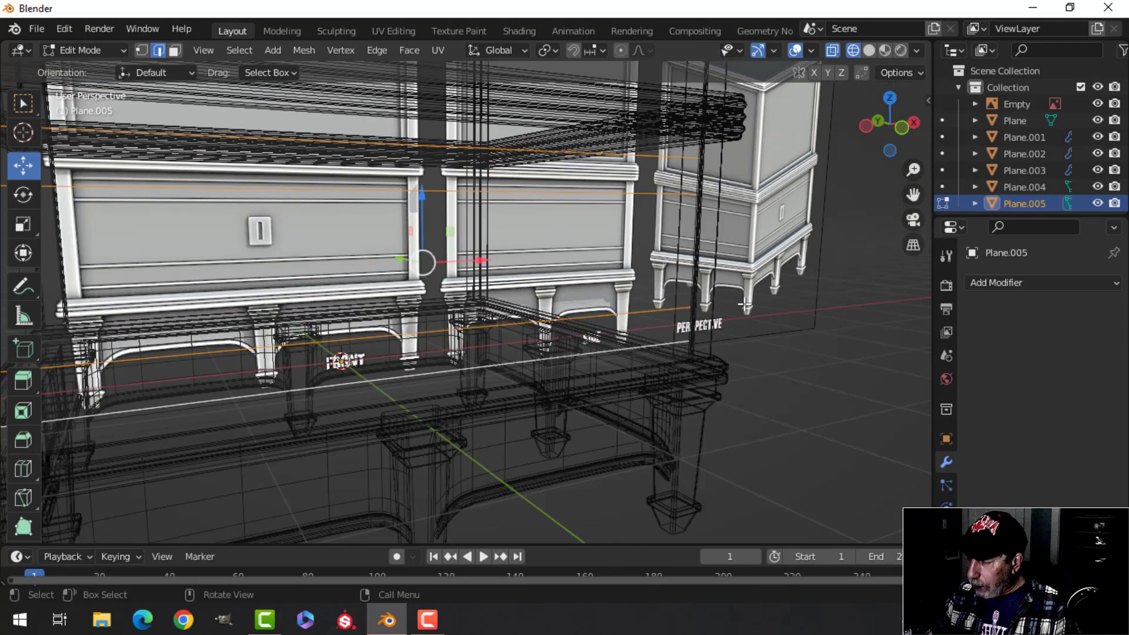
key(KP_1)
scroll(493, 275, up, 5)
shift+middle_drag(341, 294, 384, 286)
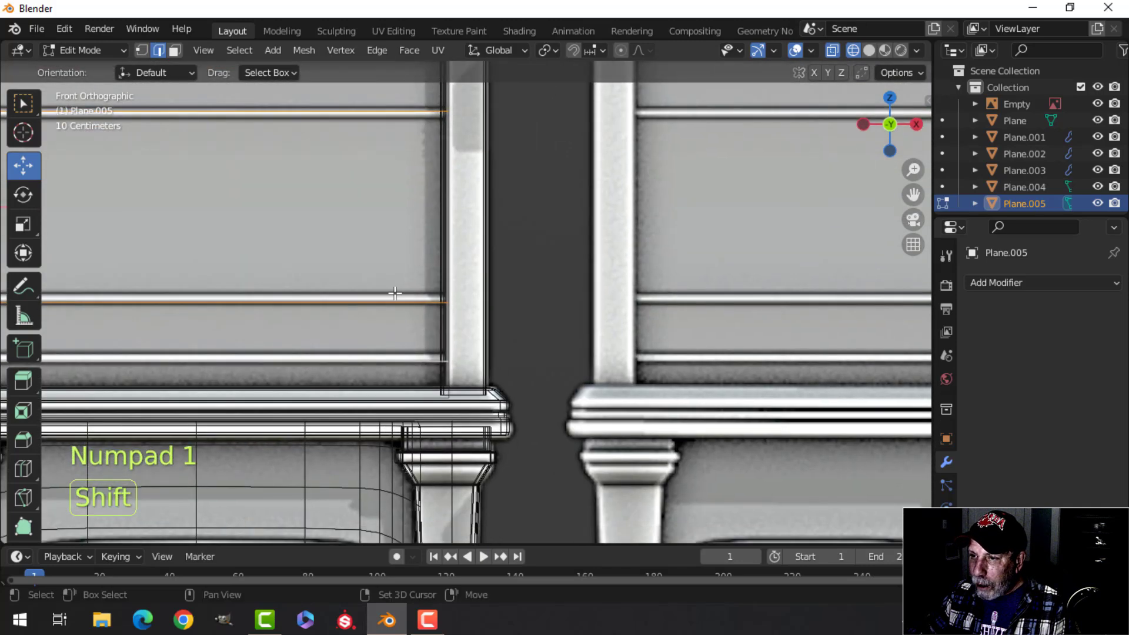
scroll(499, 292, up, 3)
shift+middle_drag(500, 293, 559, 263)
key(ctrl+b)
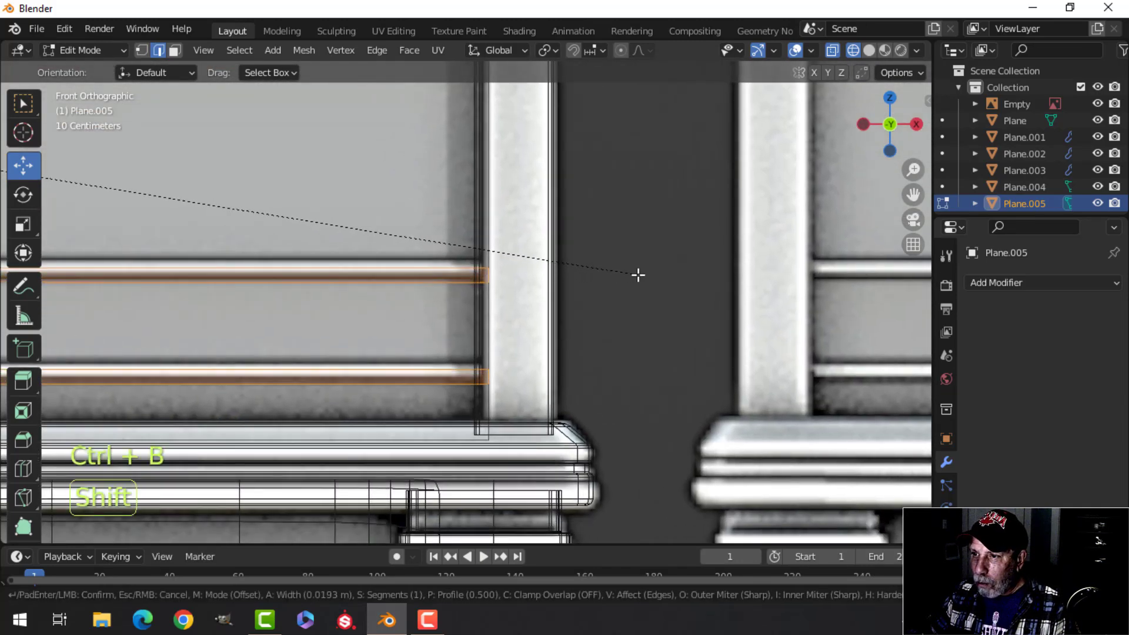
click(569, 279)
Return to solid shading and pull the centre edge of each of the four strips forward along Y to form raised mouldings.
key(alt+a)
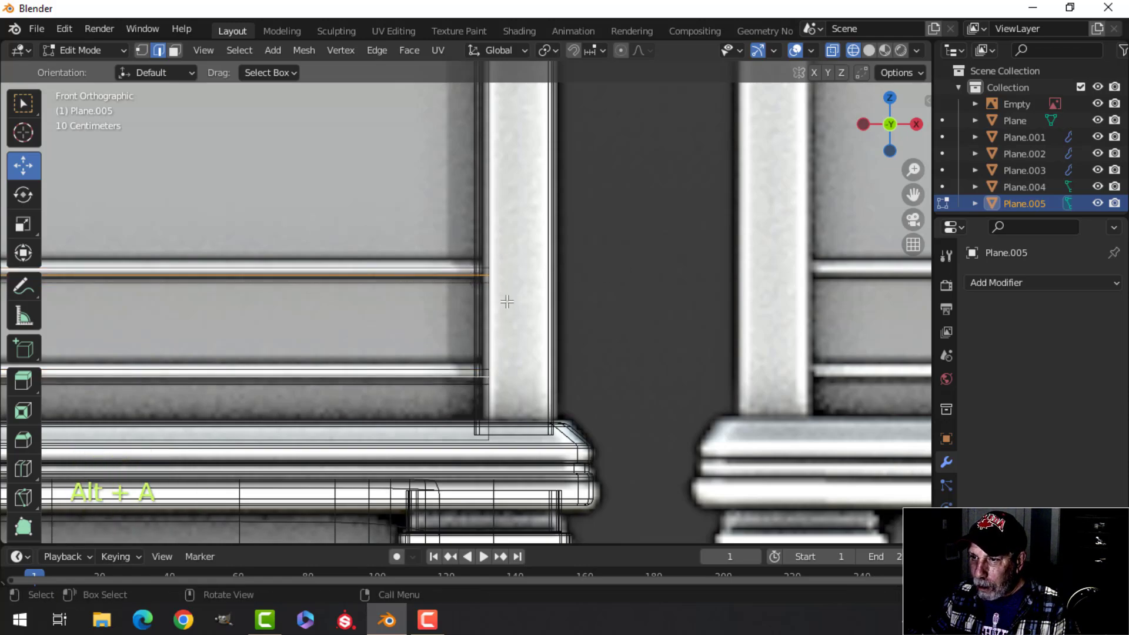
scroll(507, 302, down, 2)
shift+middle_drag(459, 230, 509, 197)
middle_drag(510, 230, 561, 240)
key(z)
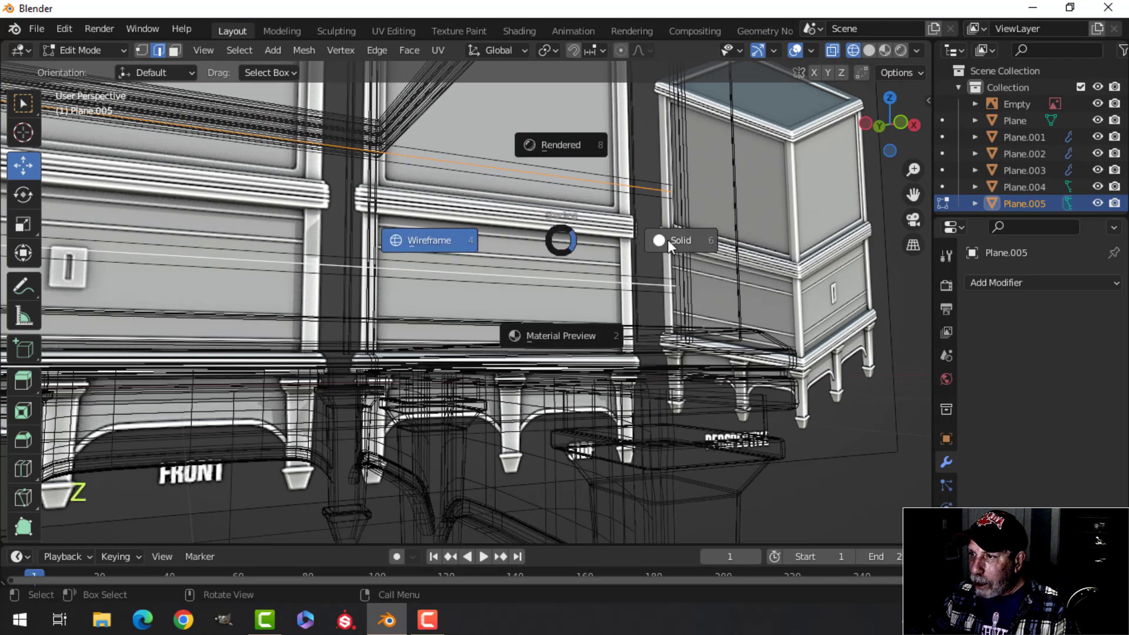
click(672, 242)
mouse_move(645, 240)
middle_down()
mouse_move(615, 235)
mouse_move(582, 333)
mouse_move(575, 306)
mouse_move(581, 345)
middle_up()
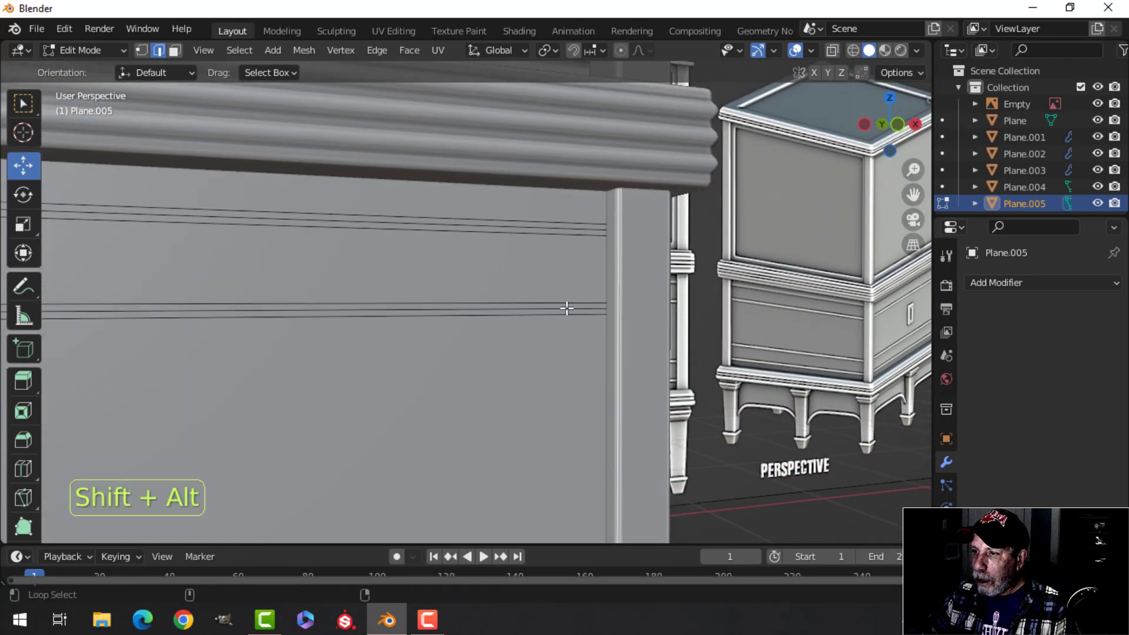
alt+shift+click(564, 226)
scroll(558, 235, down, 4)
shift+middle_drag(522, 360, 520, 297)
middle_drag(520, 296, 544, 263)
middle_drag(544, 263, 563, 267)
drag(446, 213, 455, 213)
middle_drag(544, 218, 429, 235)
shift+middle_drag(467, 276, 472, 303)
scroll(474, 283, up, 3)
shift+middle_drag(475, 247, 668, 333)
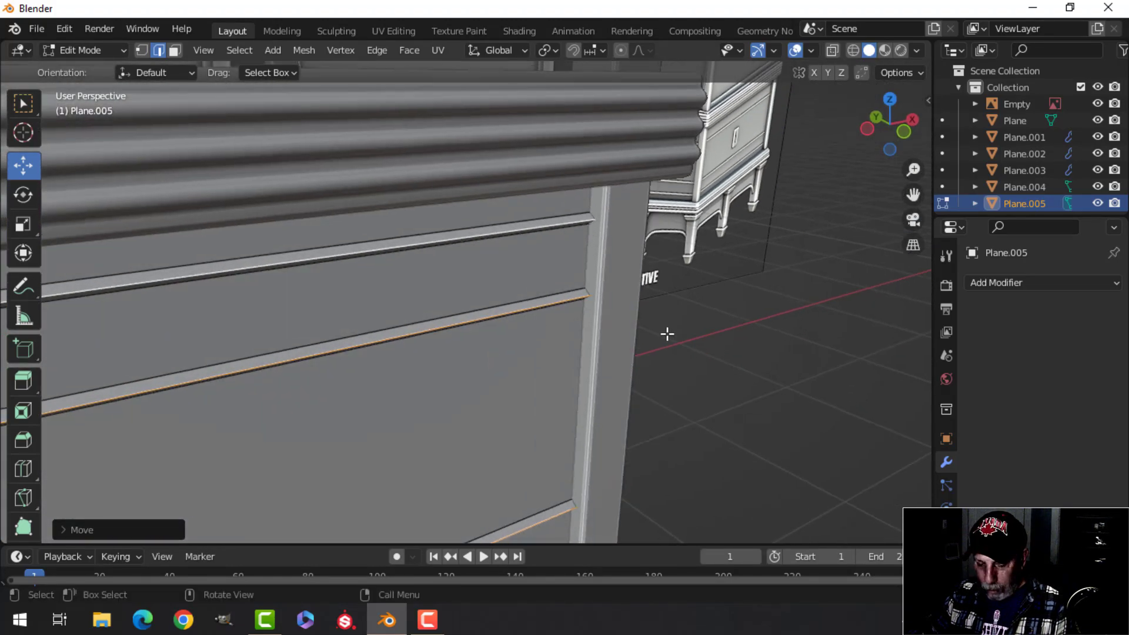
key(ctrl+b)
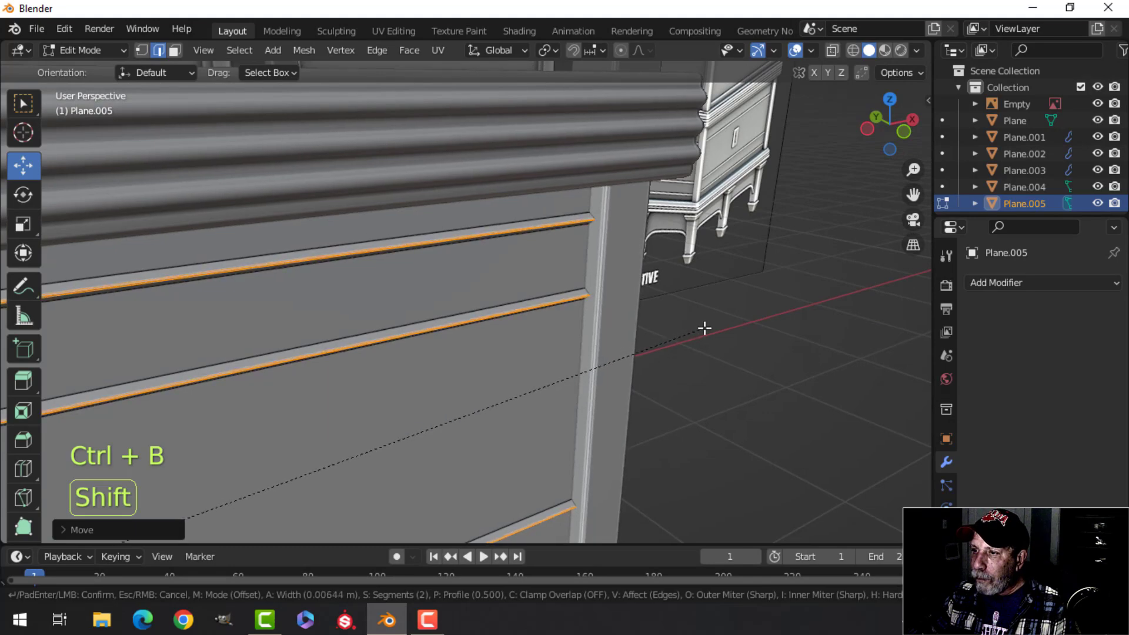
key(Tab)
scroll(657, 333, down, 3)
middle_drag(657, 333, 560, 281)
scroll(500, 291, up, 4)
key(alt+a)
middle_drag(451, 298, 461, 369)
scroll(492, 336, up, 4)
scroll(612, 341, up, 4)
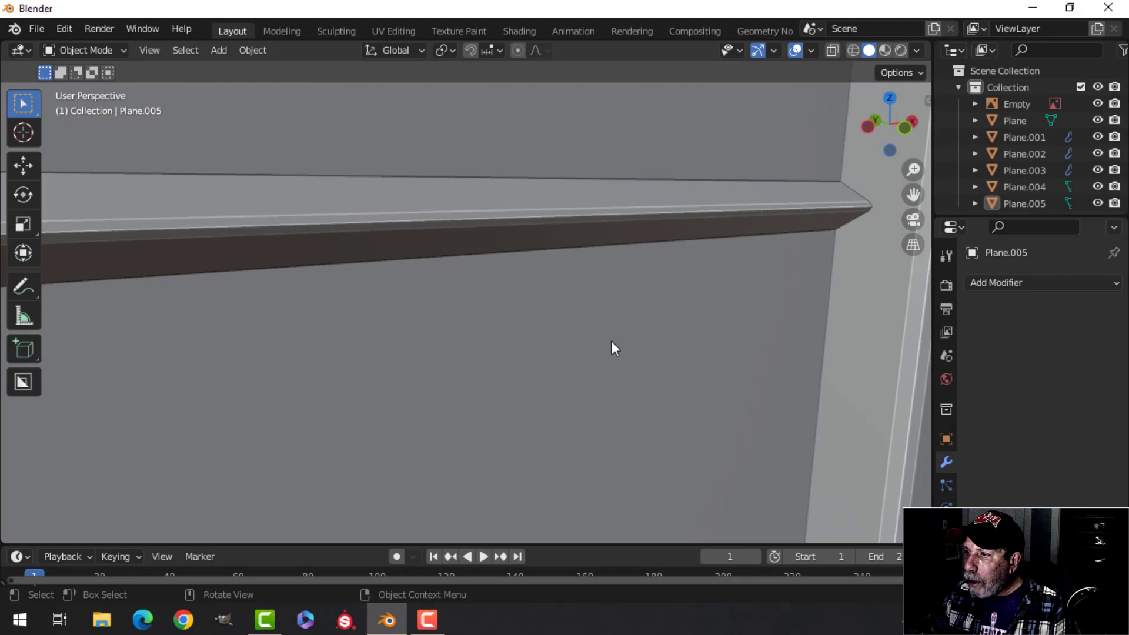
key(ctrl+z)
key(ctrl+z)
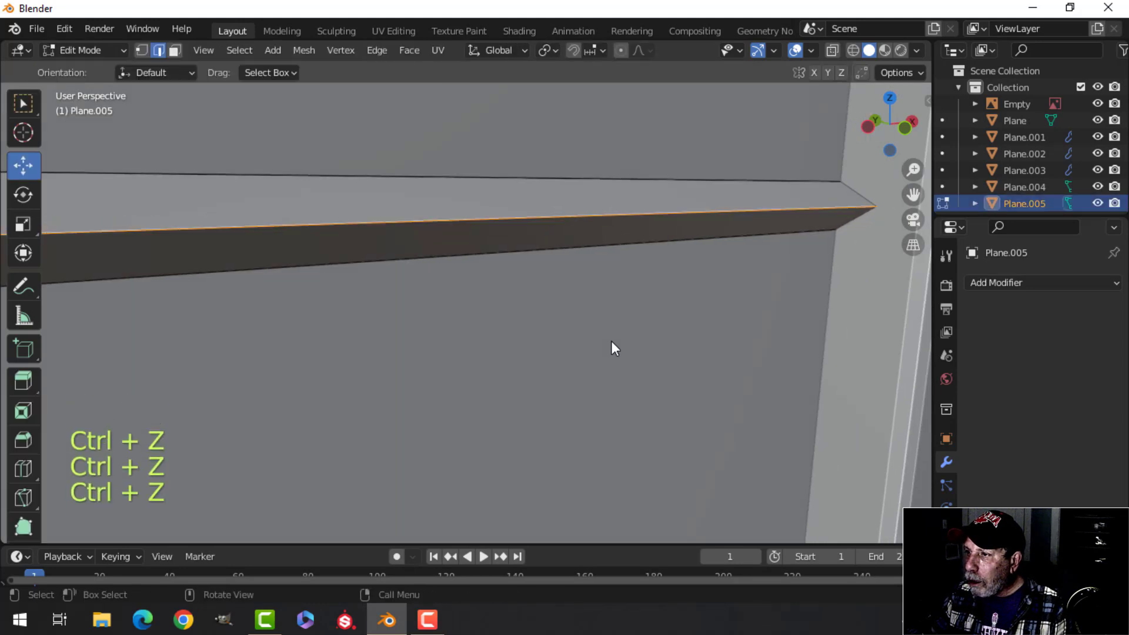
Bevel the raised centre edges with two segments, wide enough to round the fronts of the four mouldings.
key(ctrl+b)
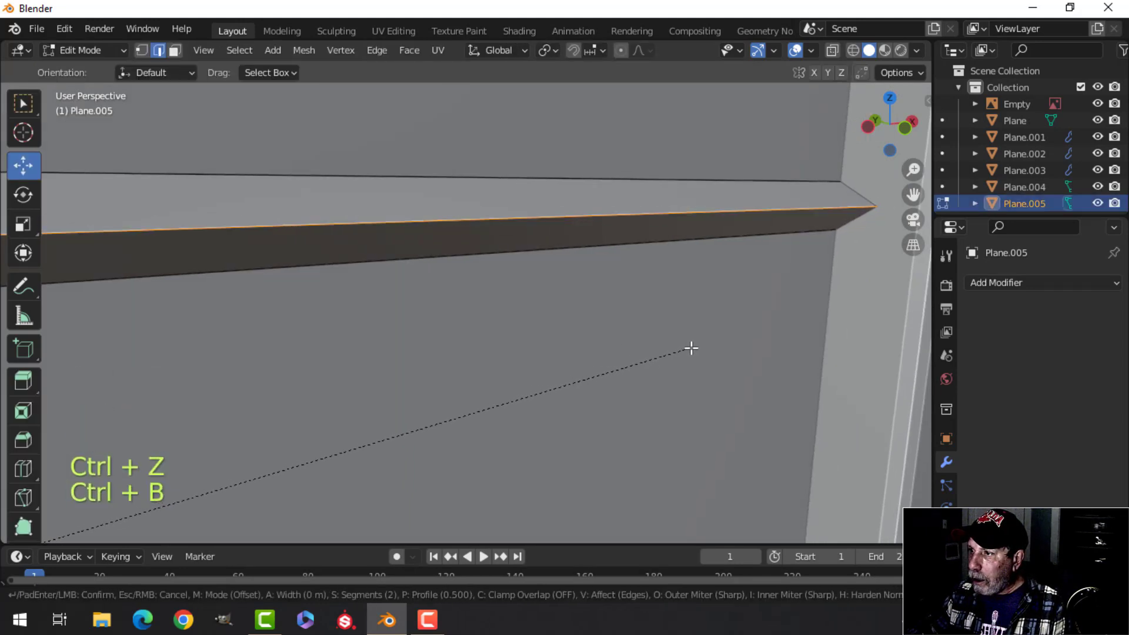
click(654, 340)
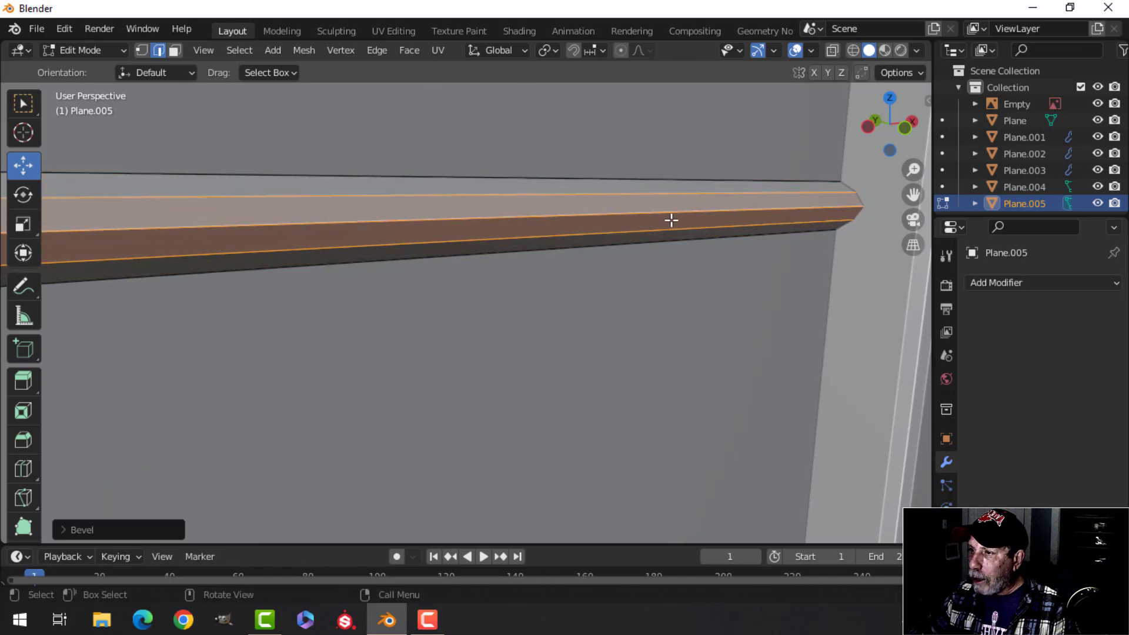
key(alt+a)
Select the upper and lower border edges of all four mouldings and give them a narrow bevel.
scroll(674, 251, down, 5)
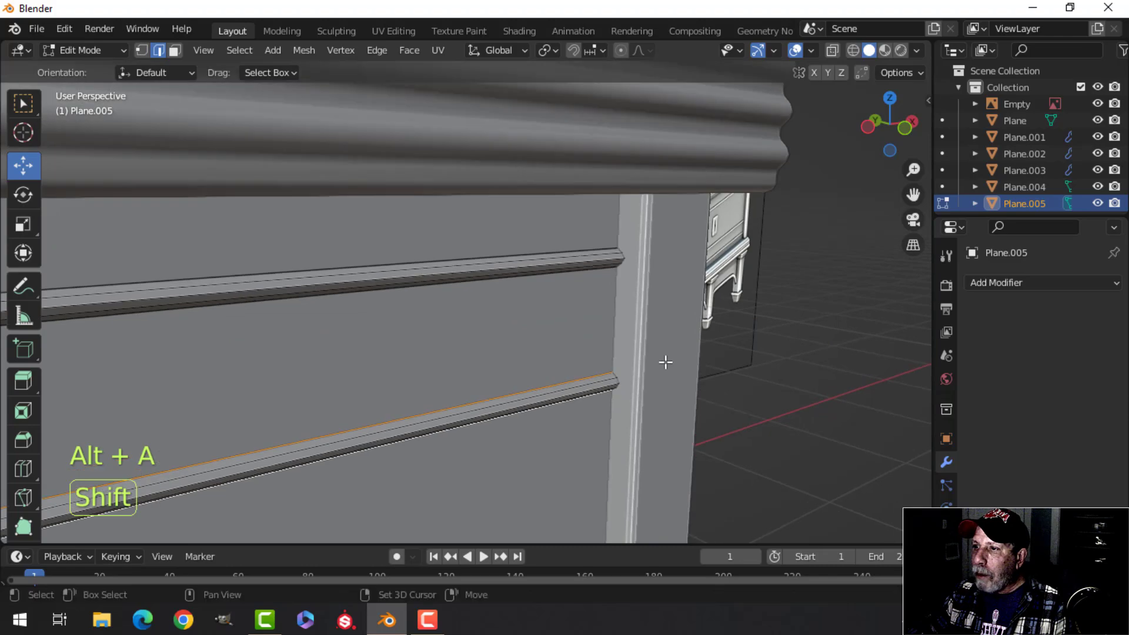
middle_drag(537, 176, 619, 314)
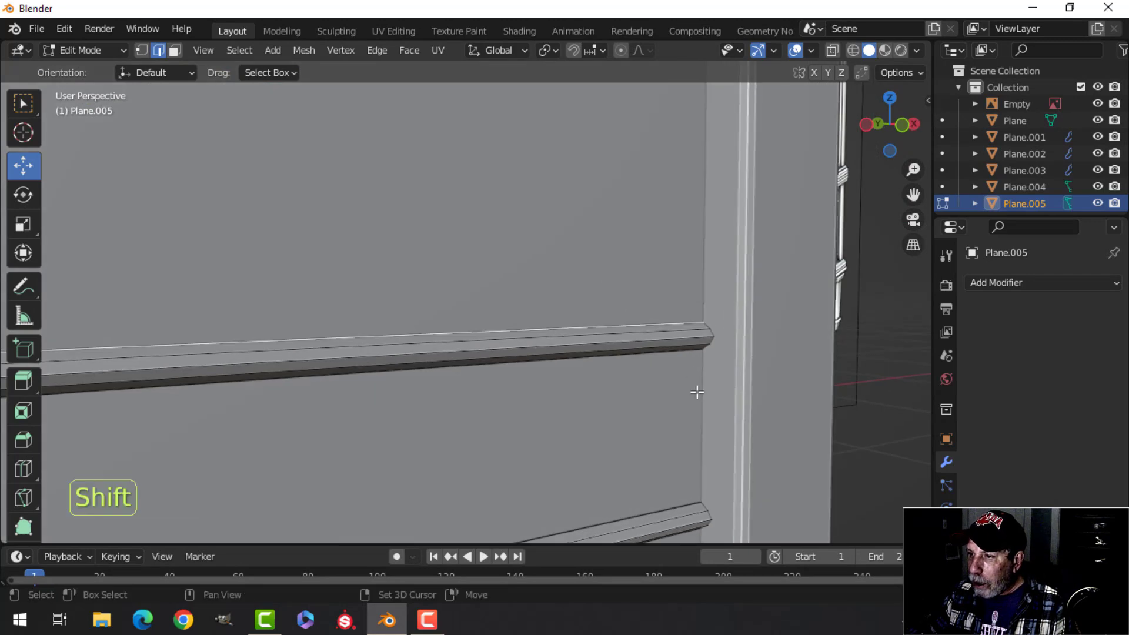
shift+middle_drag(697, 395, 630, 234)
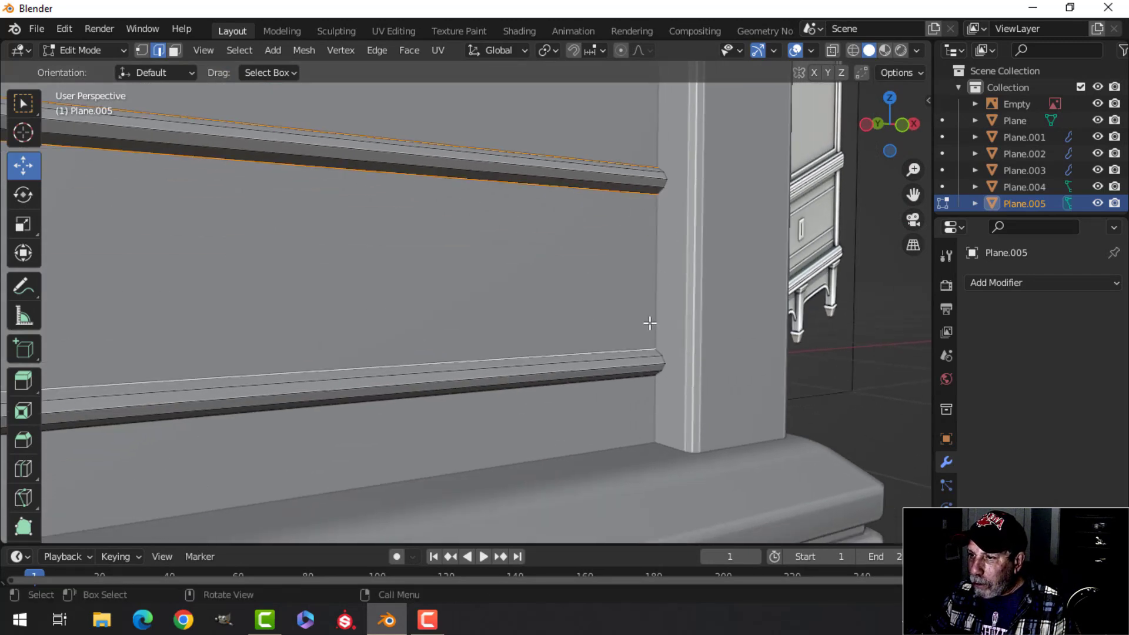
middle_drag(650, 340, 630, 279)
alt+shift+click(606, 254)
scroll(675, 274, up, 4)
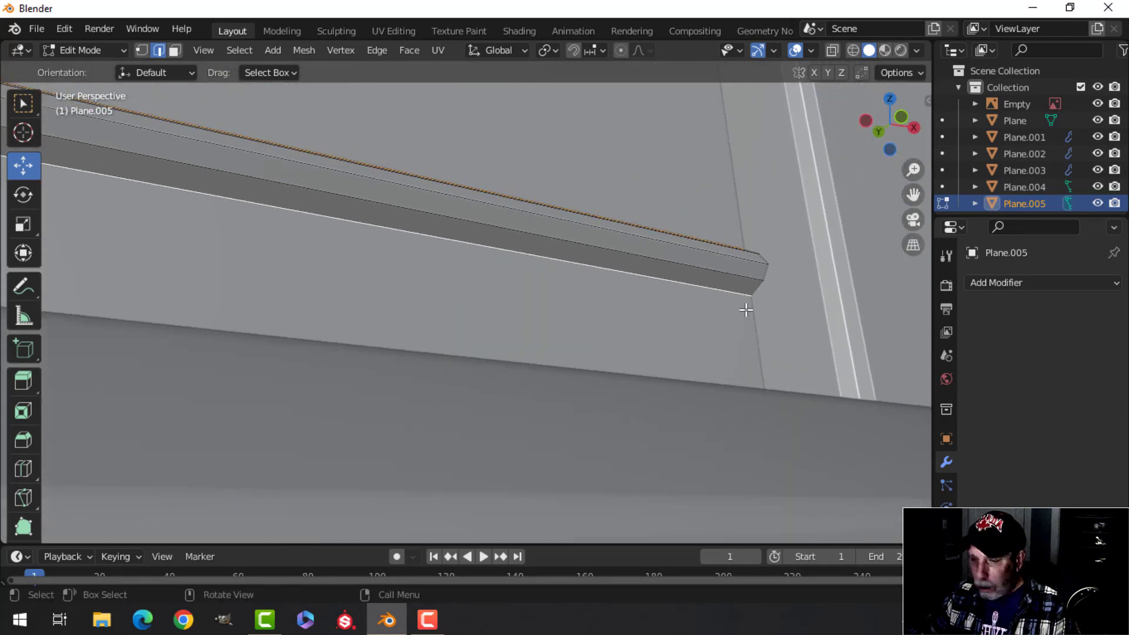
key(ctrl+b)
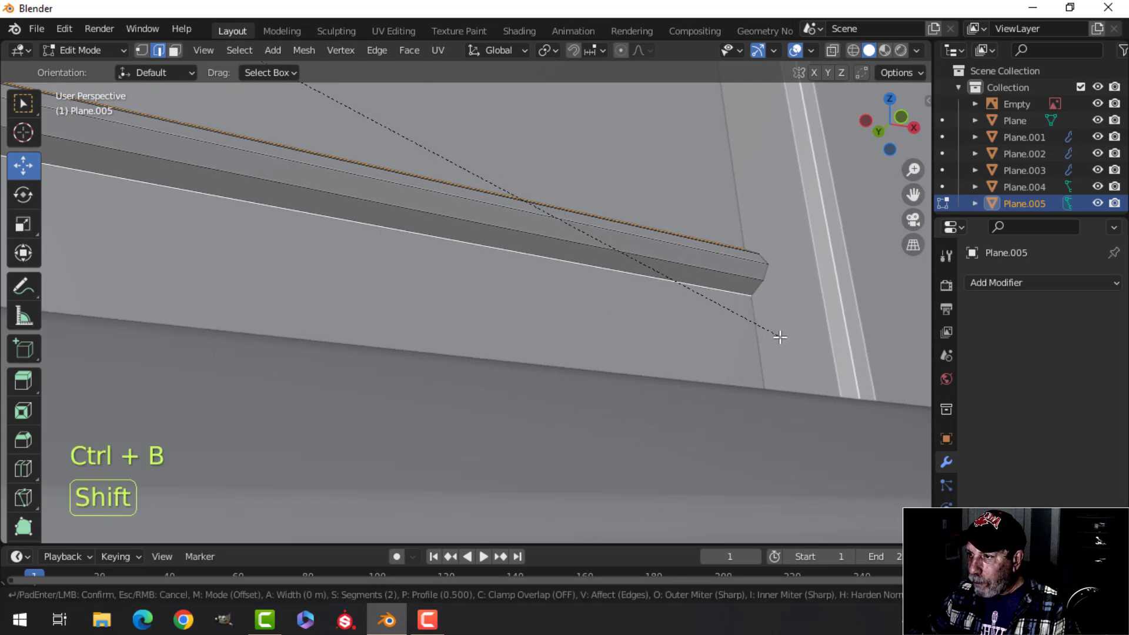
click(637, 318)
Leave edit mode and apply smooth shading to the lower front panel.
scroll(670, 312, down, 5)
key(Tab)
middle_drag(624, 364, 564, 334)
right_click(510, 281)
click(511, 282)
scroll(520, 289, down, 5)
key(alt+a)
Add a Weighted Normal modifier to the lower front panel and enable Auto Smooth at 30° in its normals settings.
scroll(425, 318, down, 3)
click(497, 250)
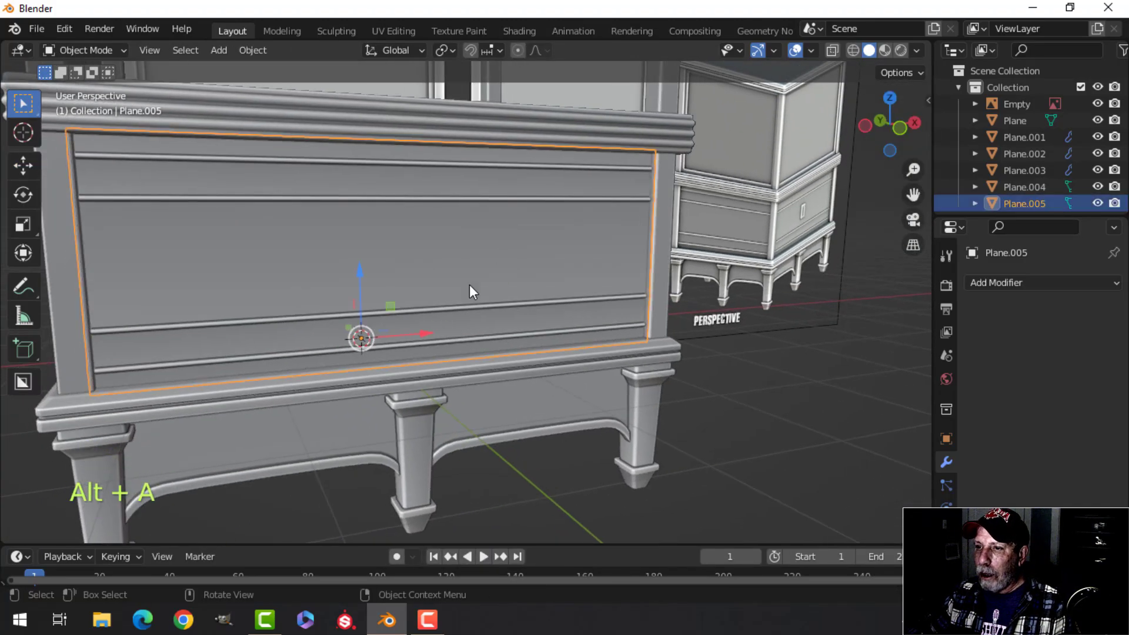
middle_drag(469, 284, 558, 306)
key(Tab)
key(Tab)
middle_drag(652, 298, 630, 279)
middle_drag(644, 285, 633, 291)
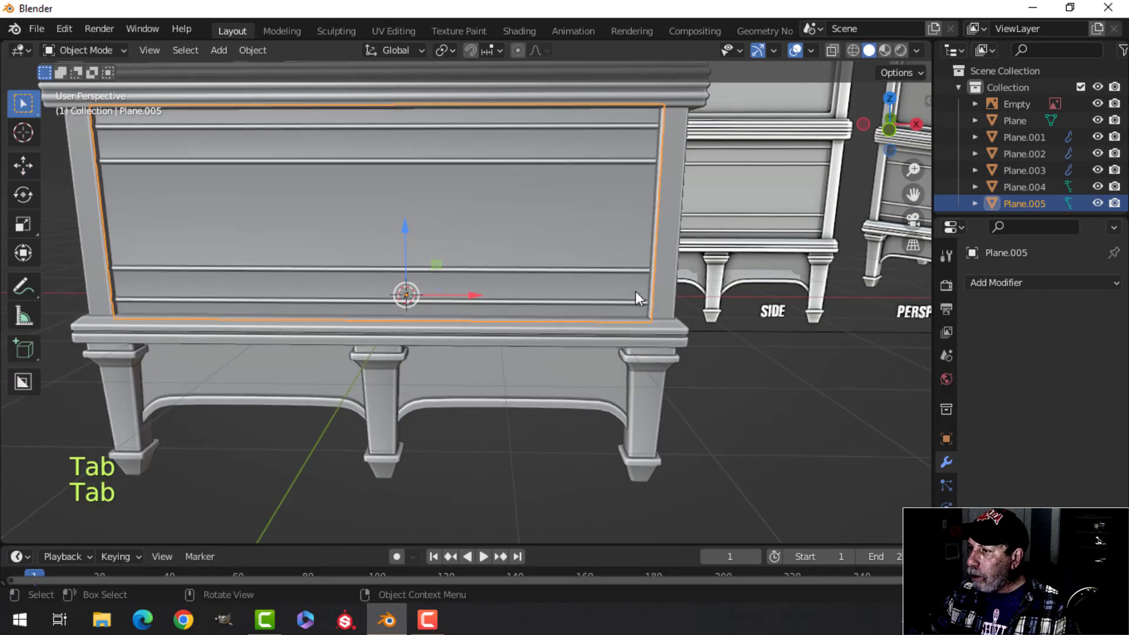
click(994, 283)
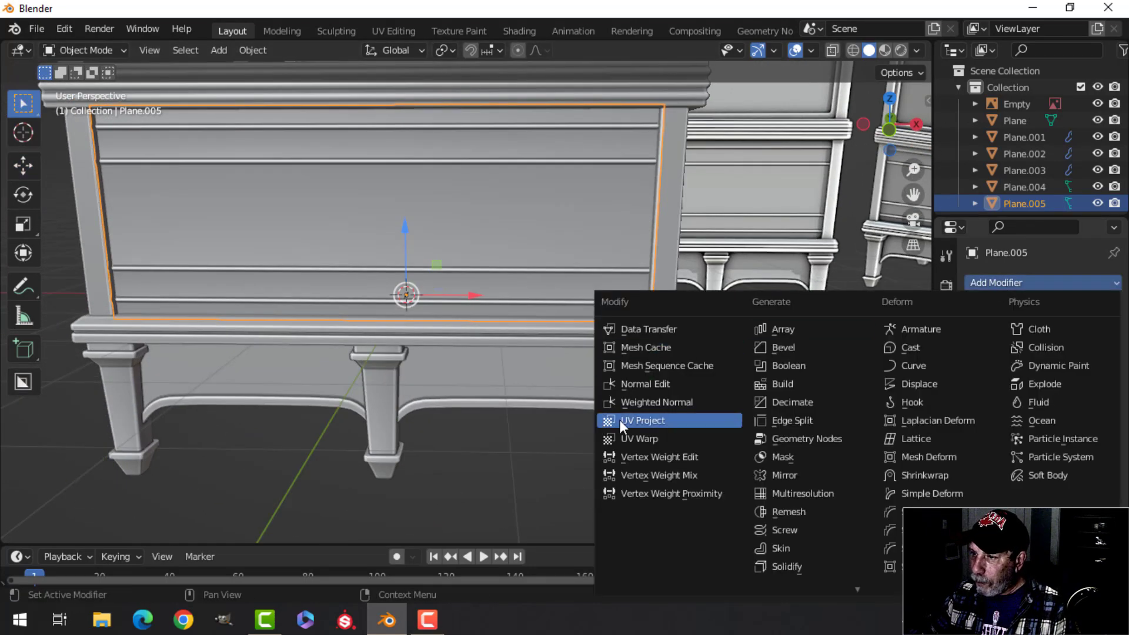
click(623, 402)
click(946, 555)
scroll(1000, 529, down, 4)
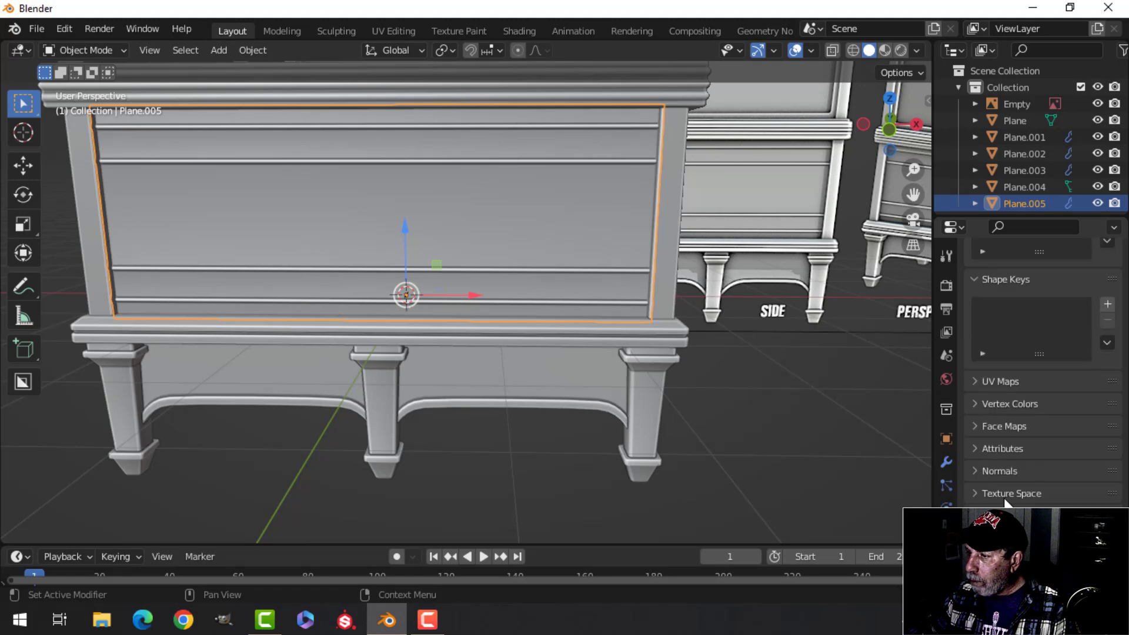
click(1030, 494)
scroll(623, 379, down, 3)
Examine the shading of the panel's horizontal mouldings from several angles.
key(alt+a)
middle_drag(623, 379, 491, 330)
scroll(521, 332, up, 5)
scroll(511, 337, down, 4)
middle_drag(490, 330, 630, 394)
scroll(554, 368, up, 4)
scroll(538, 357, up, 2)
shift+middle_drag(538, 357, 623, 453)
middle_drag(624, 452, 706, 464)
shift+middle_drag(706, 464, 632, 345)
scroll(708, 482, up, 3)
Select an edge line along each of the panel's mouldings, mark them as seams, and return to object mode.
click(654, 412)
key(Tab)
scroll(693, 413, up, 4)
scroll(685, 361, up, 3)
key(alt+a)
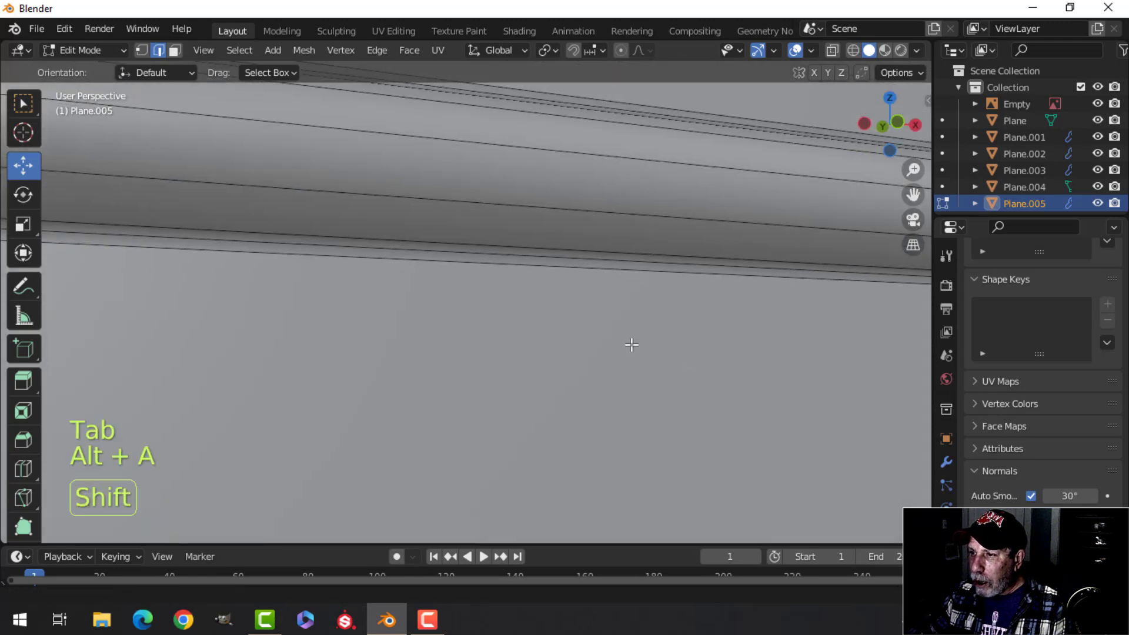
click(589, 270)
scroll(590, 272, down, 5)
shift+middle_drag(633, 376, 623, 312)
mouse_move(622, 312)
middle_down()
mouse_move(617, 300)
mouse_move(614, 324)
middle_up()
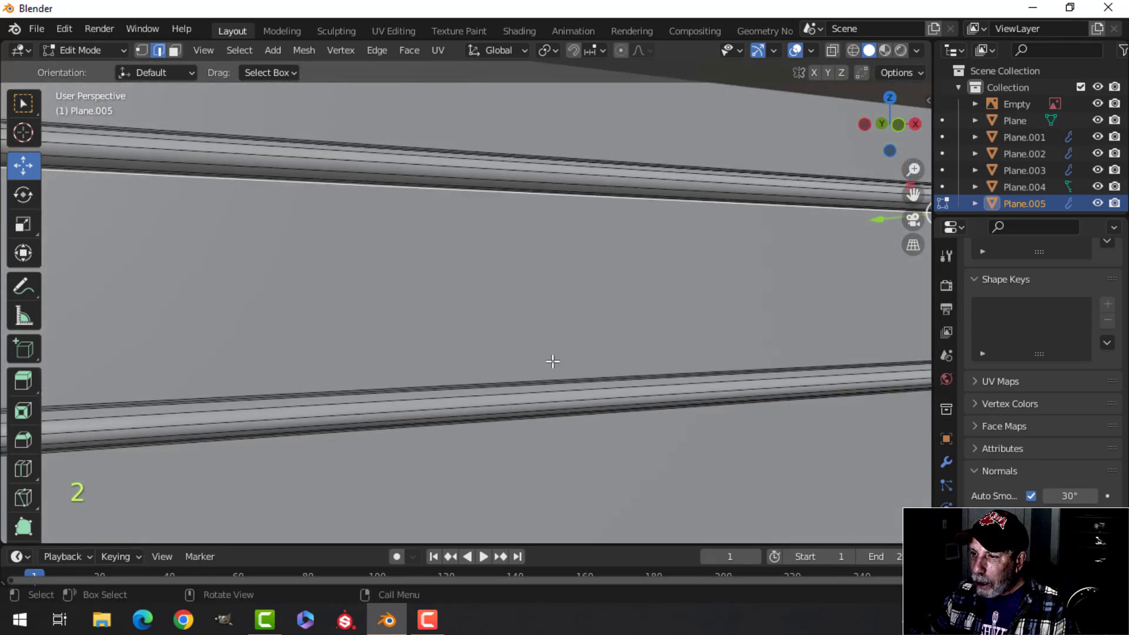
shift+click(550, 378)
scroll(600, 374, down, 3)
middle_drag(651, 369, 593, 282)
scroll(573, 344, down, 5)
scroll(595, 358, up, 4)
middle_drag(595, 366, 635, 381)
scroll(607, 334, up, 3)
shift+middle_drag(673, 421, 618, 306)
scroll(627, 302, up, 4)
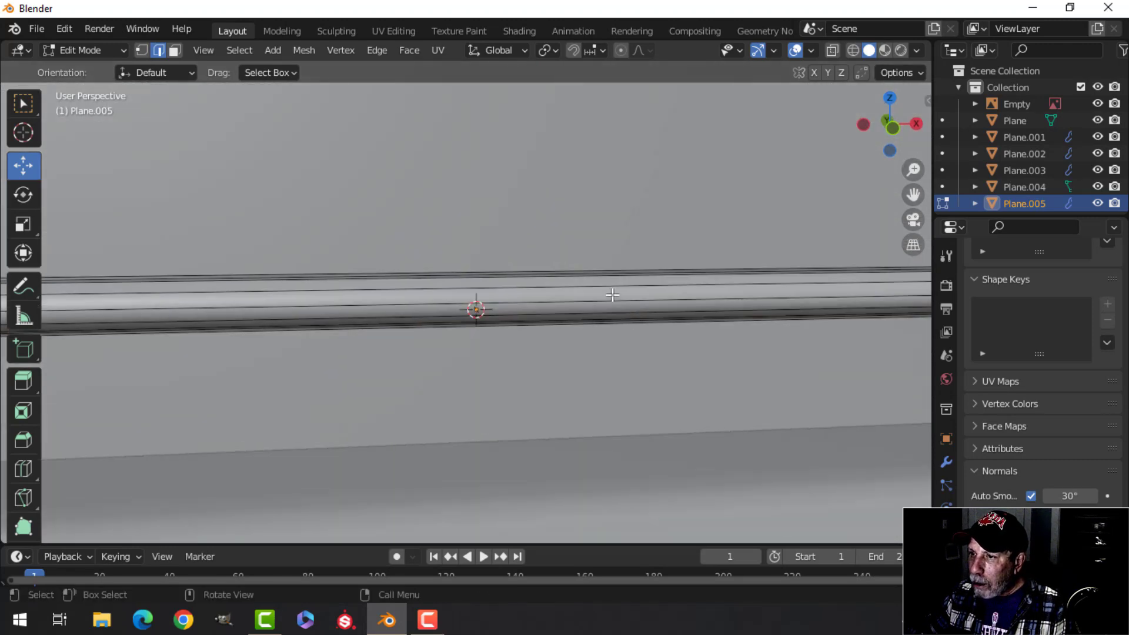
scroll(694, 294, down, 10)
middle_drag(721, 300, 579, 341)
key(ctrl+e)
click(633, 330)
scroll(647, 328, down, 5)
key(a)
key(Tab)
key(alt+a)
scroll(545, 327, down, 3)
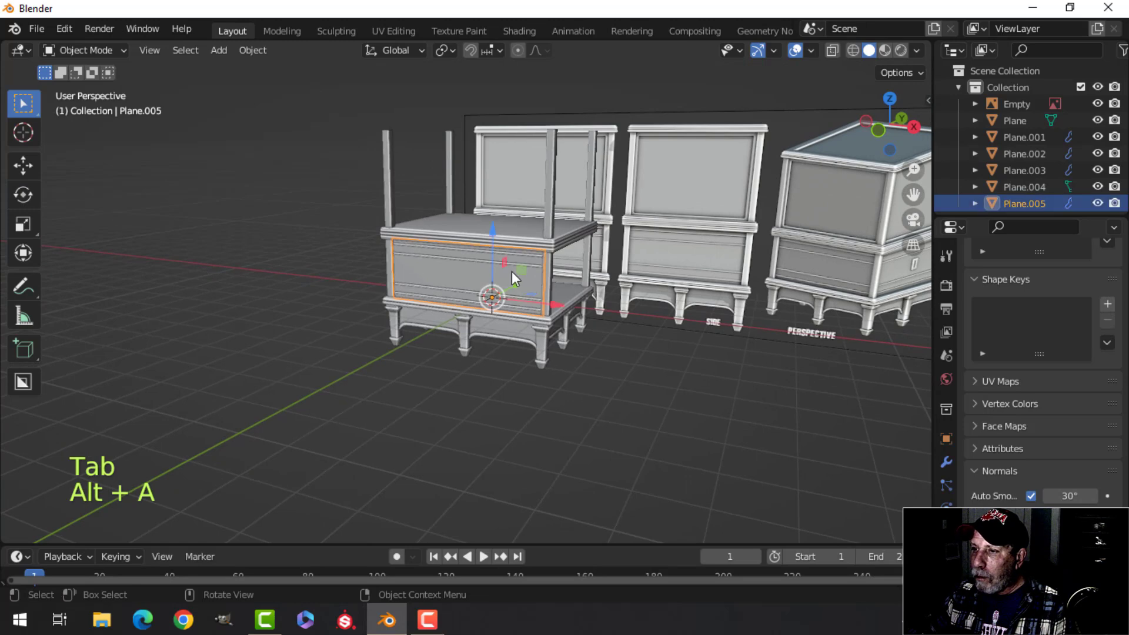
Add a Mirror modifier on the Y axis to the lower front panel.
click(506, 270)
middle_drag(506, 271, 470, 281)
click(948, 462)
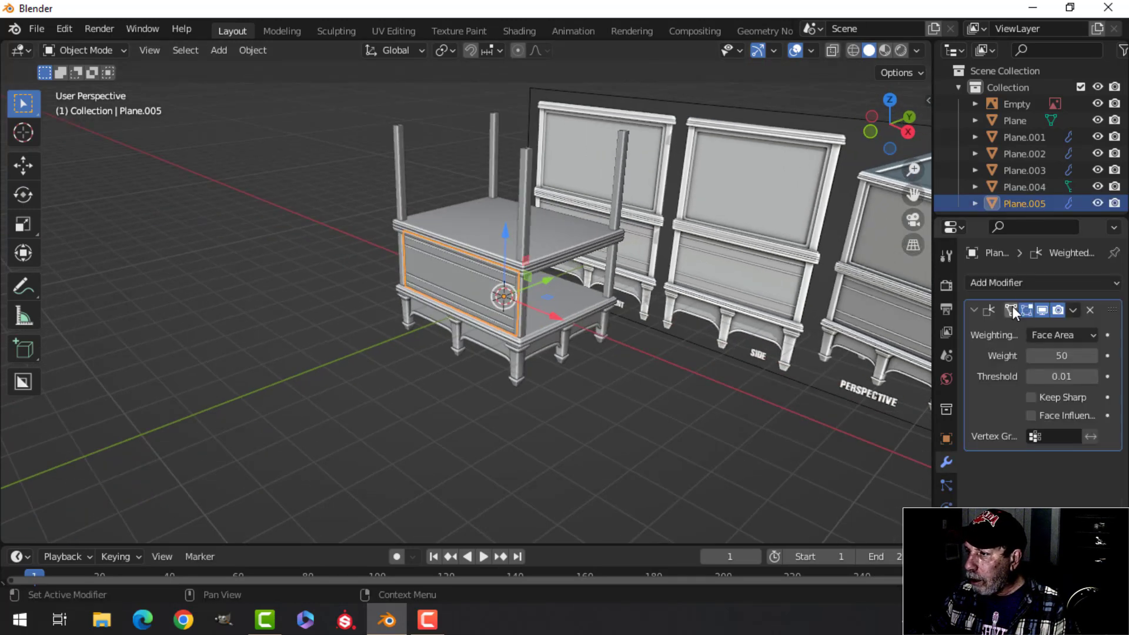
click(1002, 282)
click(831, 475)
middle_drag(718, 341, 589, 350)
scroll(802, 347, up, 4)
key(alt+a)
scroll(629, 327, up, 4)
middle_drag(590, 350, 686, 359)
scroll(686, 359, down, 4)
Duplicate the lower front panel and rotate the copy 90° about the Z axis.
shift+middle_drag(532, 366, 620, 320)
middle_drag(620, 321, 729, 334)
shift+middle_drag(585, 295, 635, 323)
click(574, 244)
key(shift+d)
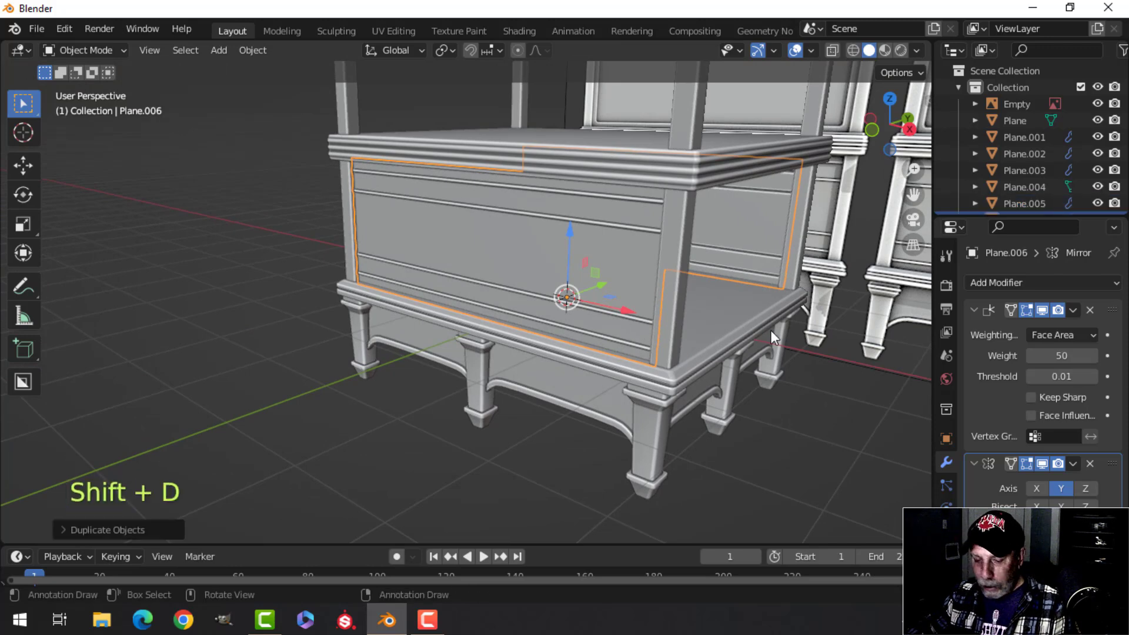
key(r)
key(z)
key(9)
key(0)
click(770, 330)
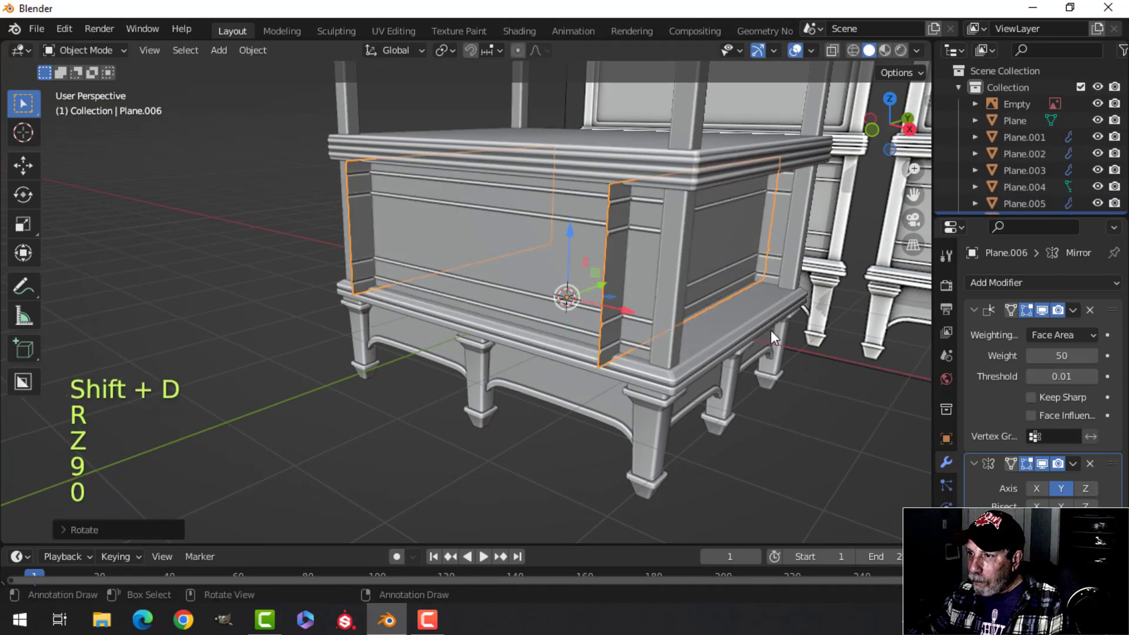
Move all of the rotated panel's geometry outward along the X axis into line with the side posts.
key(Tab)
key(a)
drag(774, 264, 815, 281)
click(817, 282)
middle_drag(817, 282, 682, 265)
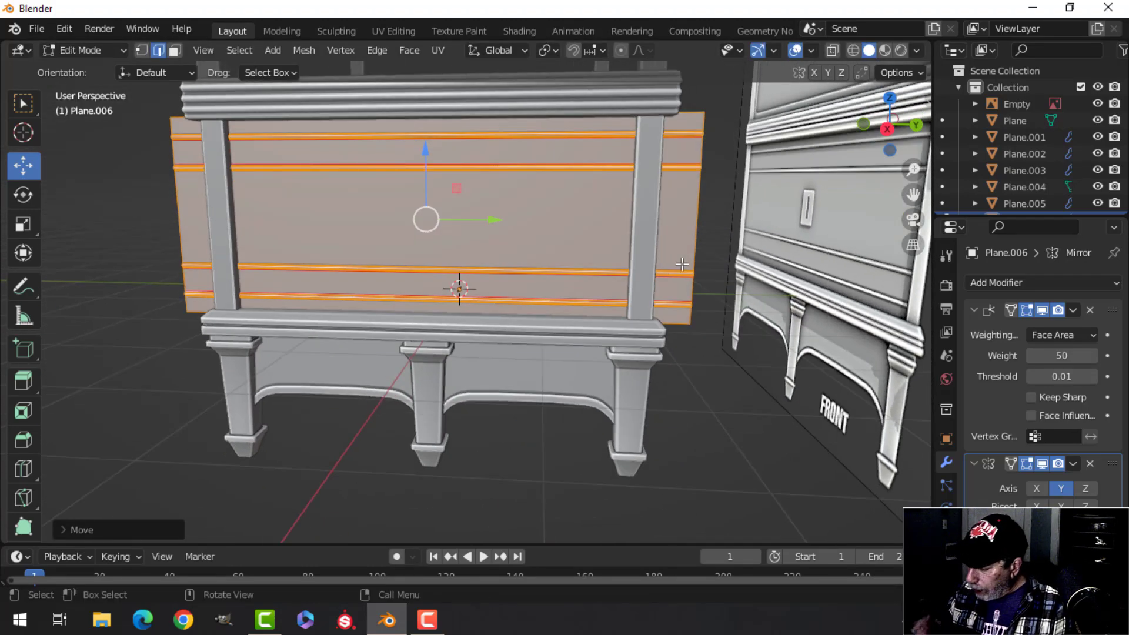
Scale the side panel to about 0.78 along Y to fit between the side posts, and return to object mode.
key(KP_3)
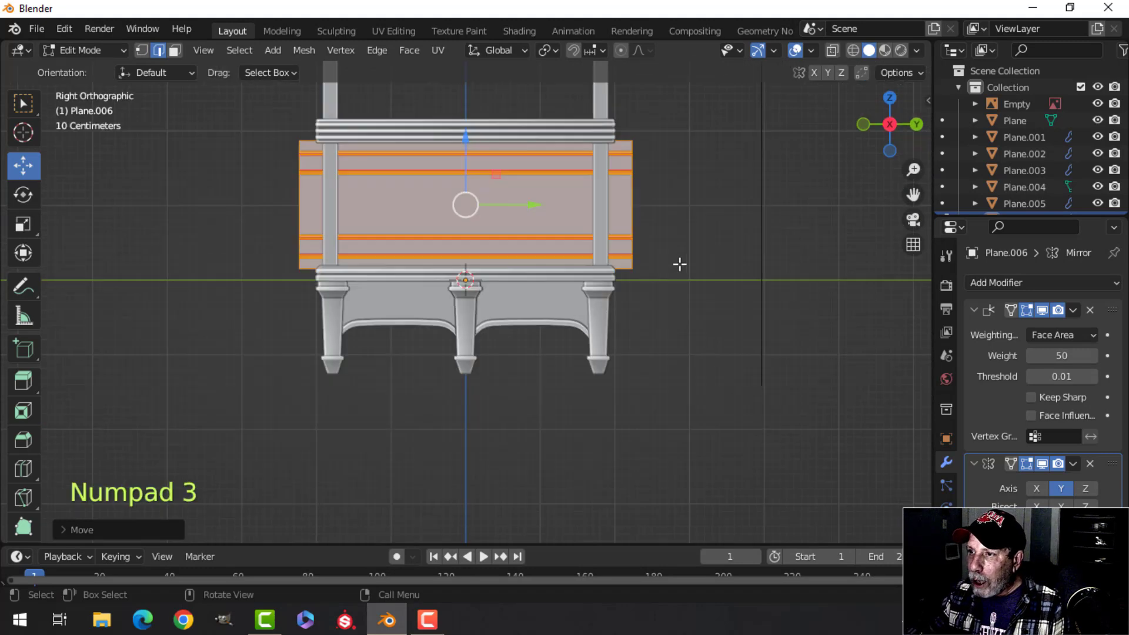
key(s)
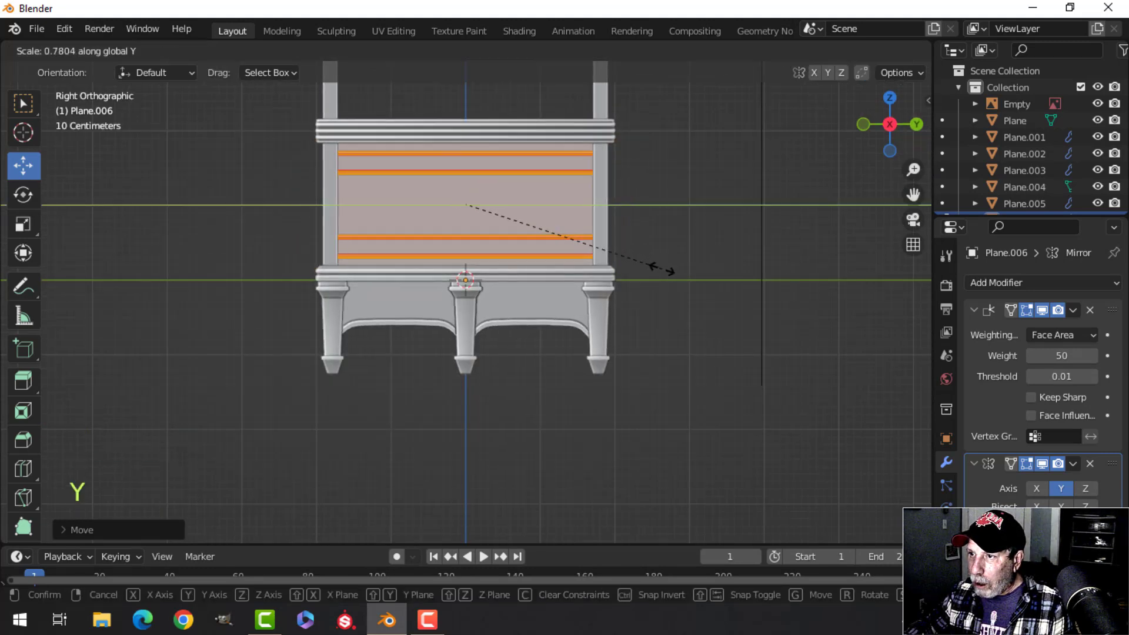
click(666, 269)
key(Tab)
key(alt+a)
middle_drag(572, 224, 683, 282)
scroll(559, 301, up, 6)
scroll(559, 301, down, 5)
mouse_move(559, 301)
middle_down()
mouse_move(665, 294)
mouse_move(548, 305)
middle_up()
scroll(548, 305, up, 4)
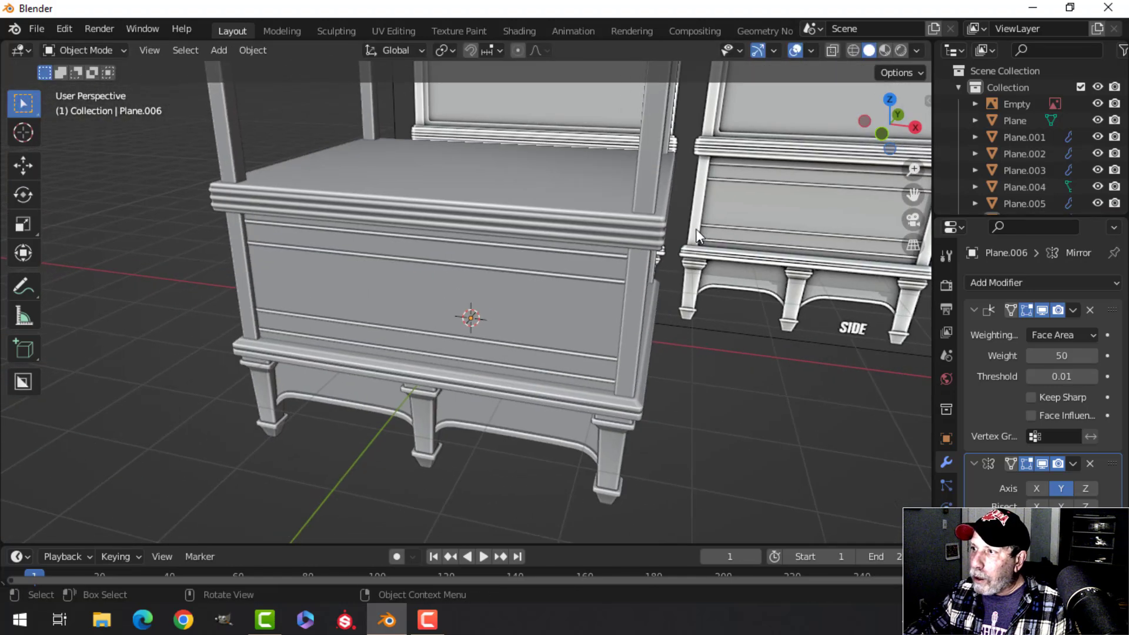
Enable viewport shadows and cavity of type Both, with world-space ridge and valley 2.5, screen-space ridge 2 and valley 1.767.
click(915, 51)
click(823, 404)
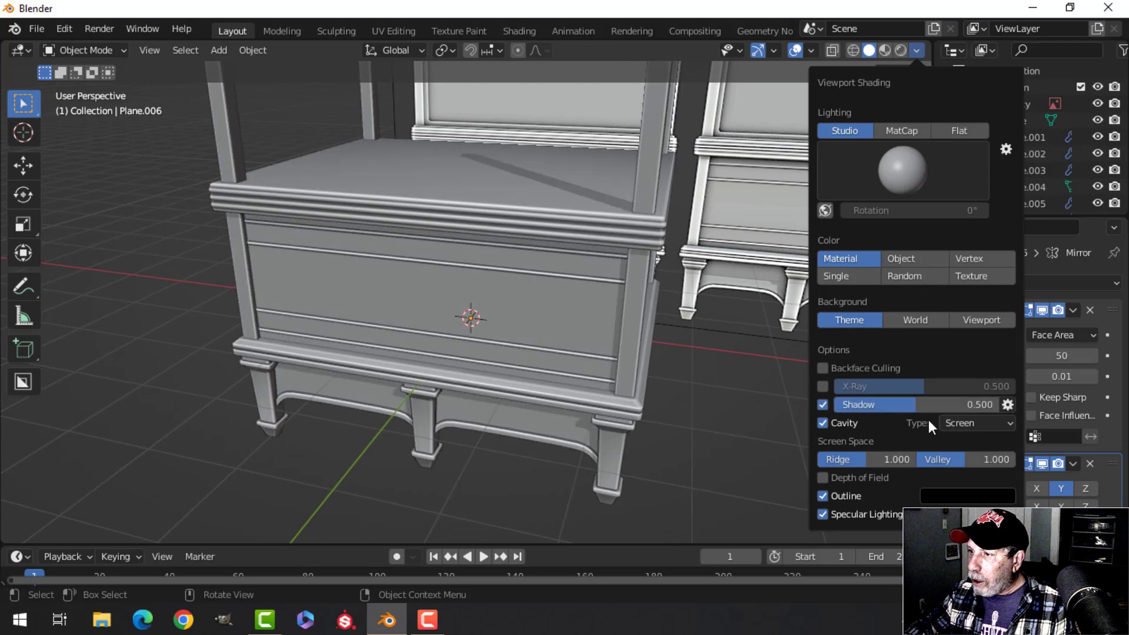
click(964, 477)
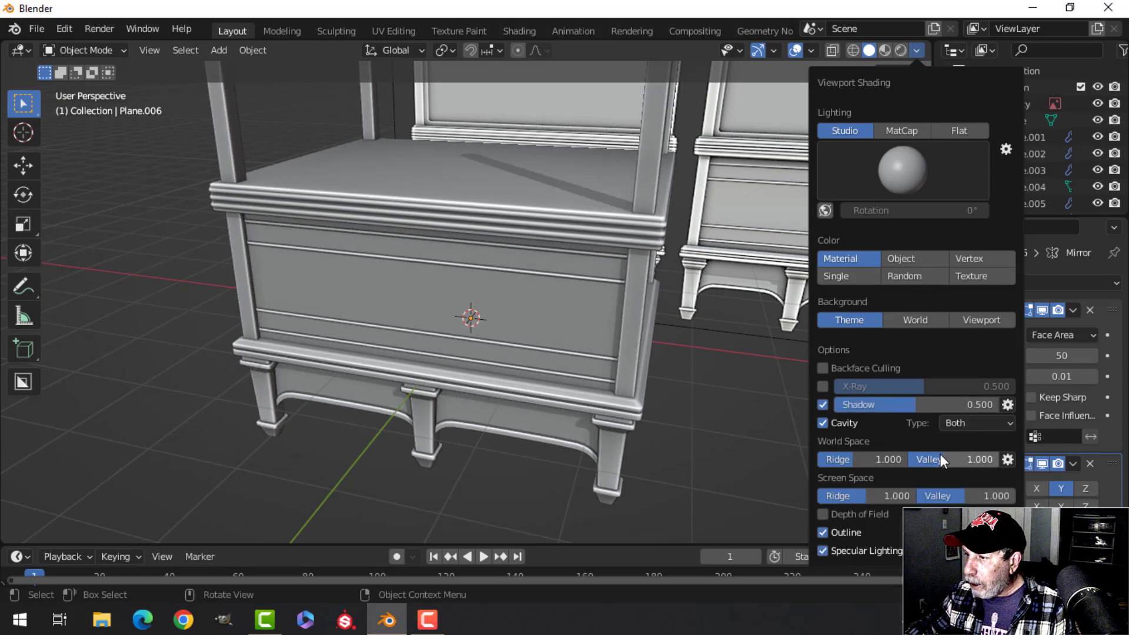
drag(854, 460, 992, 460)
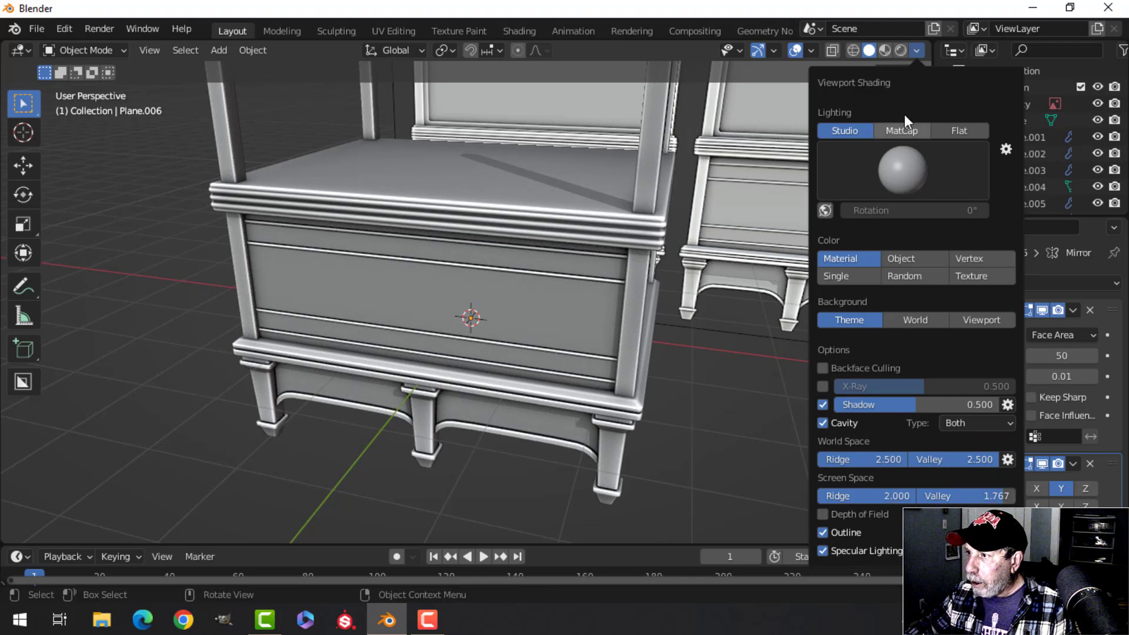
key(alt+a)
mouse_move(675, 266)
middle_down()
mouse_move(423, 301)
mouse_move(551, 344)
mouse_move(552, 245)
middle_up()
scroll(506, 281, up, 4)
scroll(551, 344, up, 5)
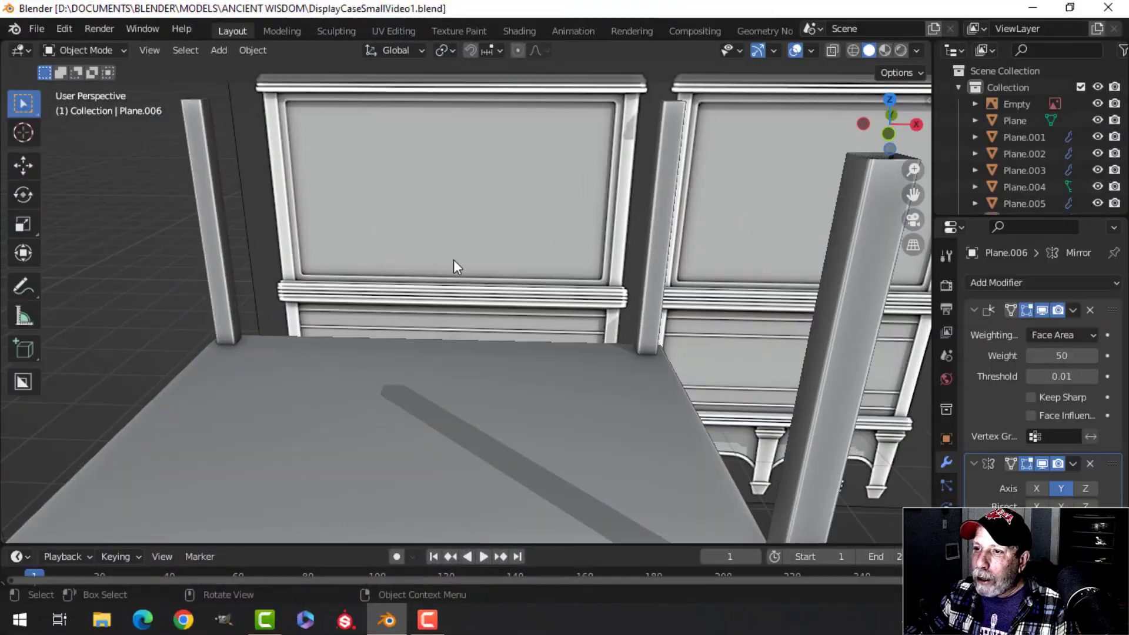
Duplicate the base slab above the legs and raise the copy to the top moulding of the front reference image.
shift+middle_drag(453, 259, 474, 211)
scroll(438, 361, down, 4)
shift+middle_drag(509, 380, 531, 262)
click(630, 311)
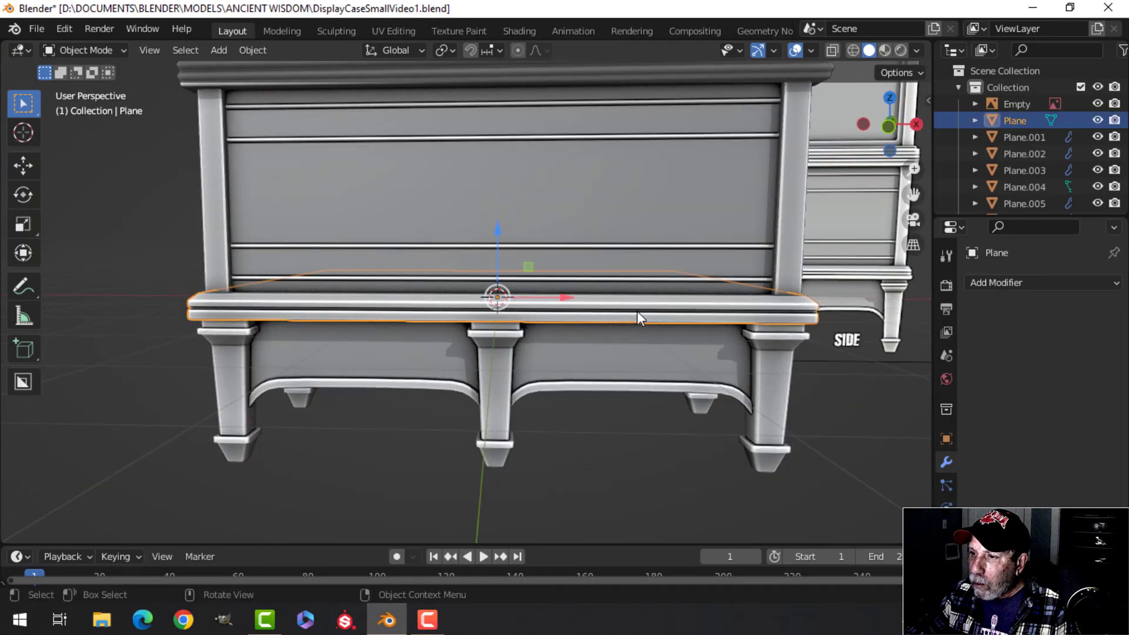
scroll(630, 312, down, 2)
middle_drag(633, 316, 602, 336)
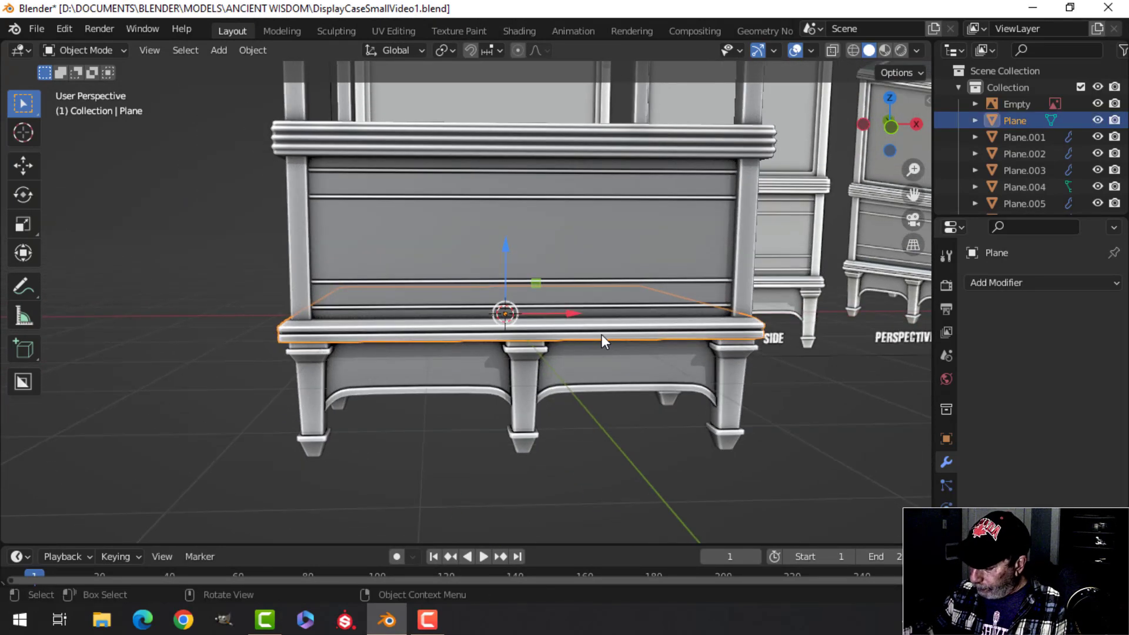
key(KP_1)
shift+scroll(574, 326, up, 1)
key(shift+d)
drag(503, 268, 514, 120)
shift+middle_drag(547, 135, 531, 295)
scroll(532, 295, up, 3)
drag(506, 308, 509, 170)
scroll(524, 177, down, 1)
shift+middle_drag(525, 177, 531, 260)
drag(504, 265, 504, 84)
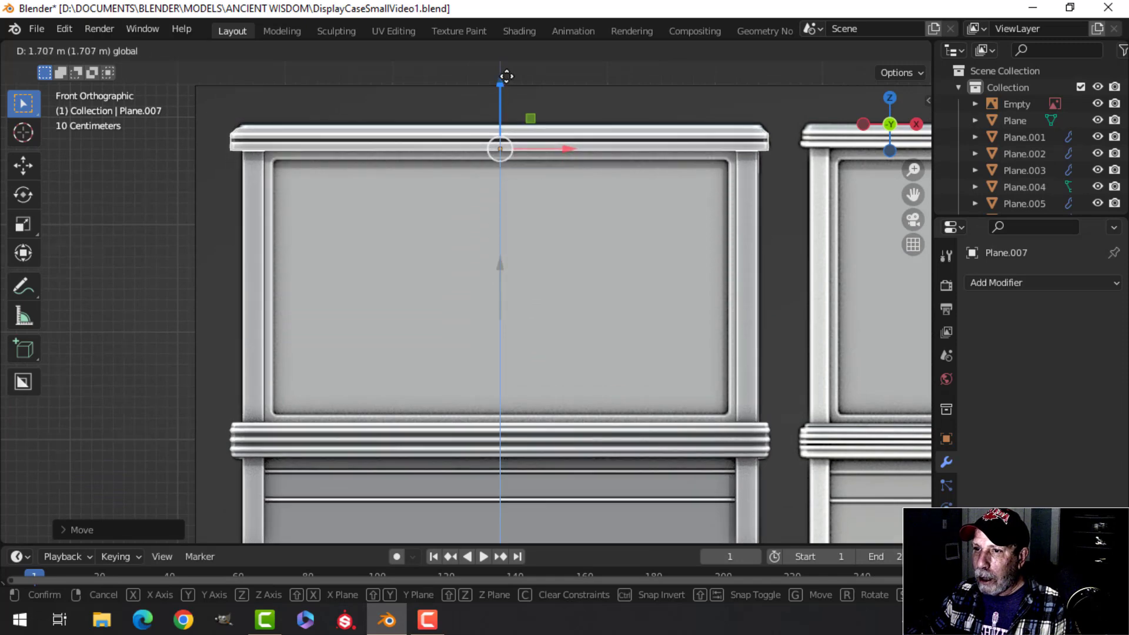
Examine the raised top slab's fit on the posts from several angles.
middle_drag(545, 105, 480, 115)
scroll(639, 189, down, 3)
scroll(677, 207, up, 3)
scroll(518, 236, down, 4)
scroll(488, 329, down, 4)
shift+middle_drag(500, 244, 501, 335)
middle_drag(501, 335, 472, 220)
scroll(506, 385, up, 4)
Inset the underside face of the top slab in edit mode, scaling it in to the inner side of the posts.
key(Tab)
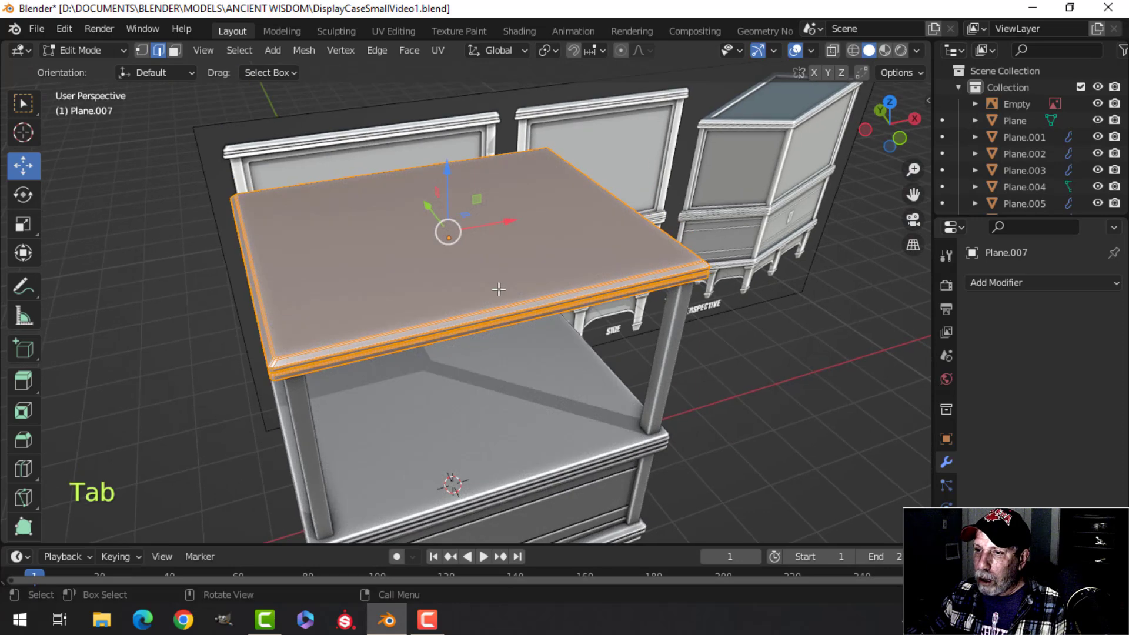
key(alt+a)
scroll(441, 310, up, 4)
middle_drag(441, 310, 450, 207)
click(393, 273)
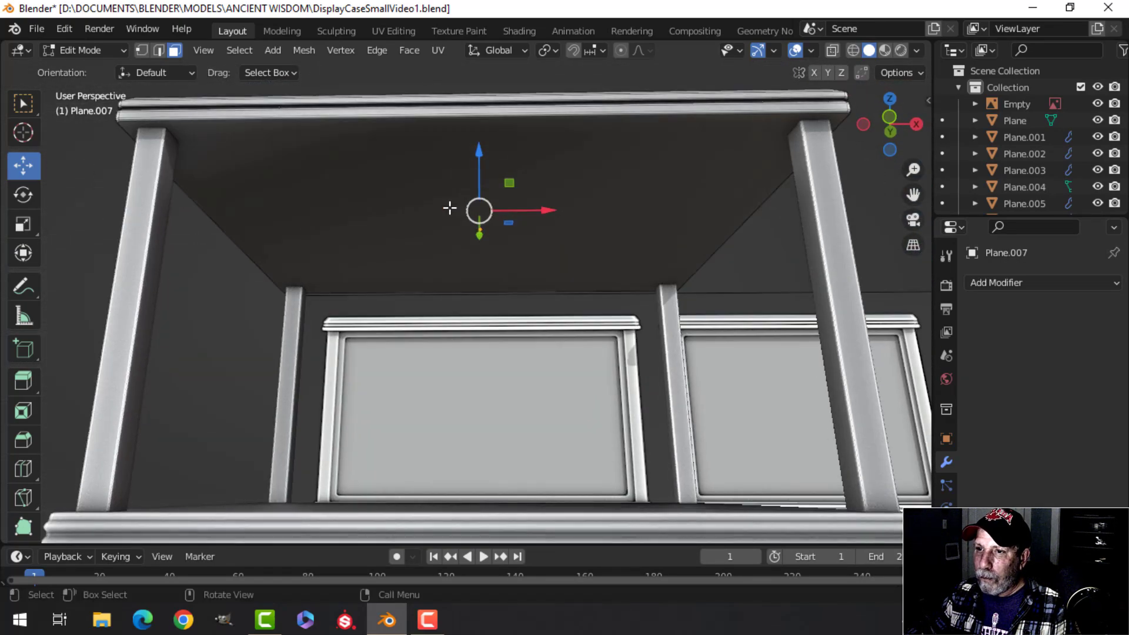
key(alt+a)
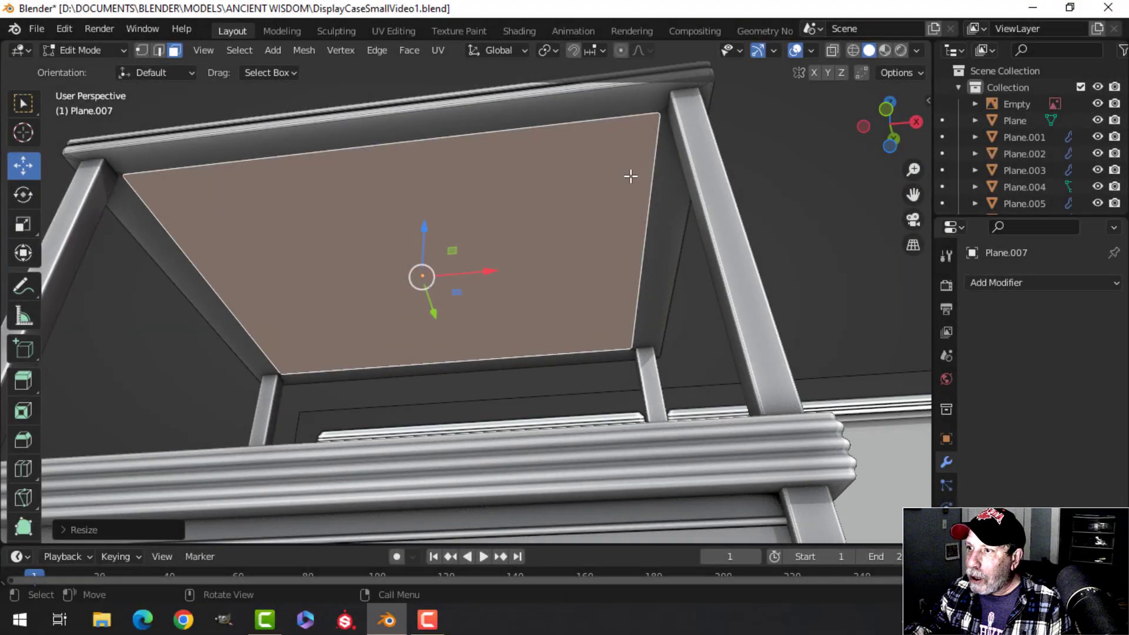
Extrude the inset face up past the slab's top and delete the inner and top faces to open the frame.
middle_drag(631, 176, 642, 256)
key(e)
click(617, 227)
key(x)
click(634, 257)
shift+middle_drag(543, 261, 570, 73)
click(478, 220)
key(2)
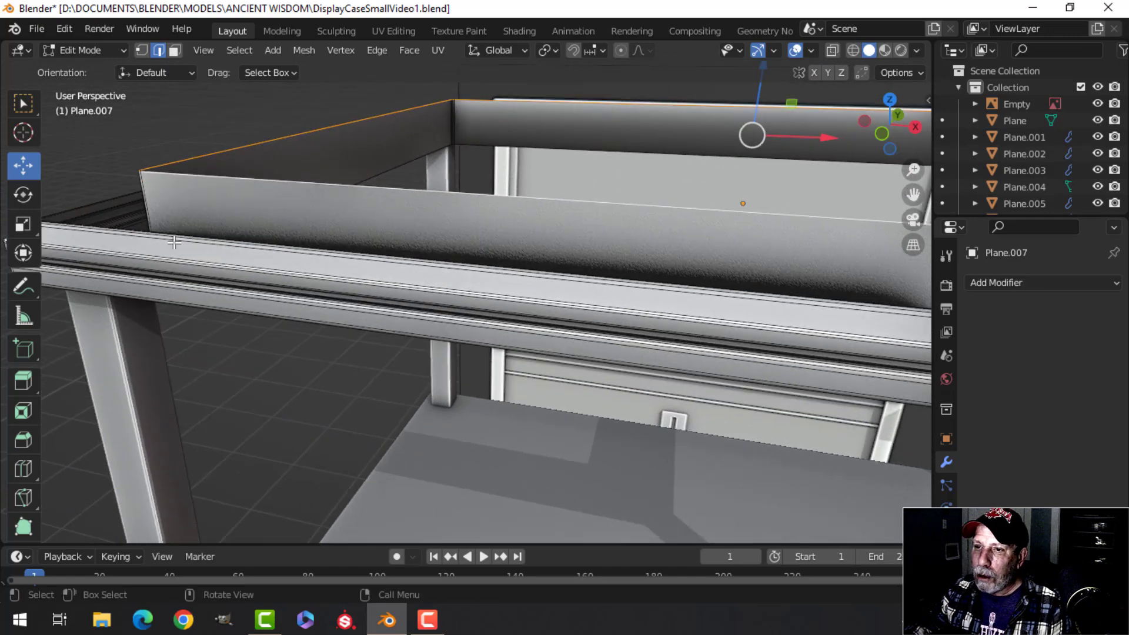
Try to lower the inner walls' upper edge loop to the frame's top rim with a different snapping target.
click(598, 50)
click(550, 136)
scroll(412, 194, down, 3)
shift+middle_drag(390, 207, 447, 232)
scroll(571, 198, up, 4)
shift+middle_drag(684, 118, 598, 166)
scroll(597, 166, down, 5)
drag(786, 146, 465, 294)
mouse_move(471, 214)
middle_down()
mouse_move(572, 214)
mouse_move(479, 217)
middle_up()
scroll(572, 214, up, 3)
scroll(480, 206, up, 3)
shift+middle_drag(485, 180, 588, 185)
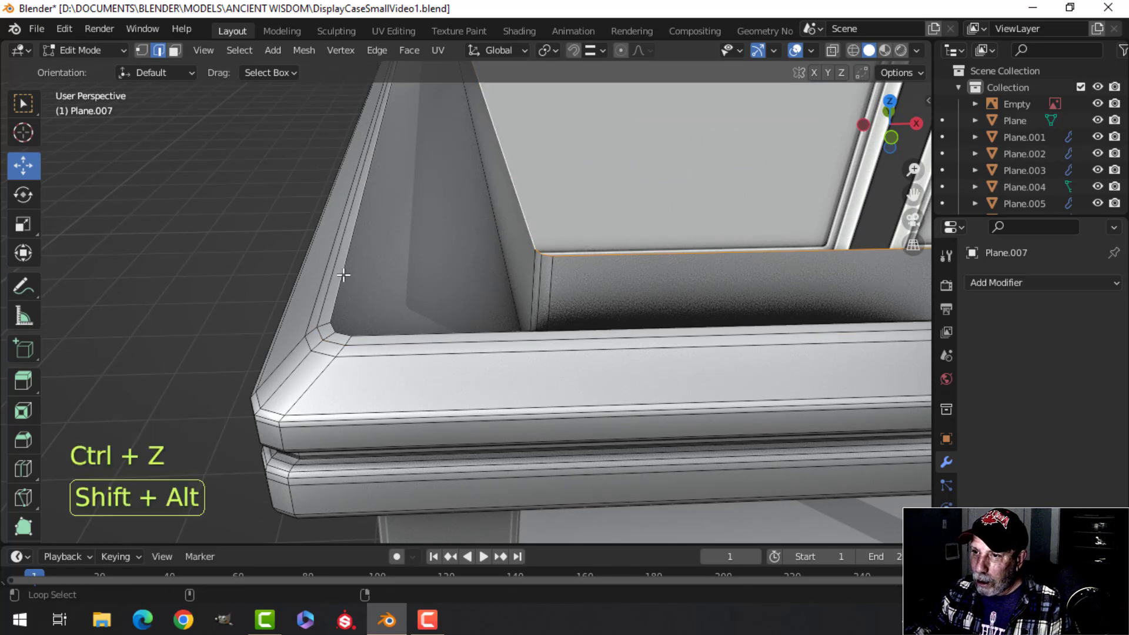
Bridge the inner walls' upper edge loop with the frame's outer top edge loop.
middle_drag(344, 275, 395, 264)
key(ctrl+e)
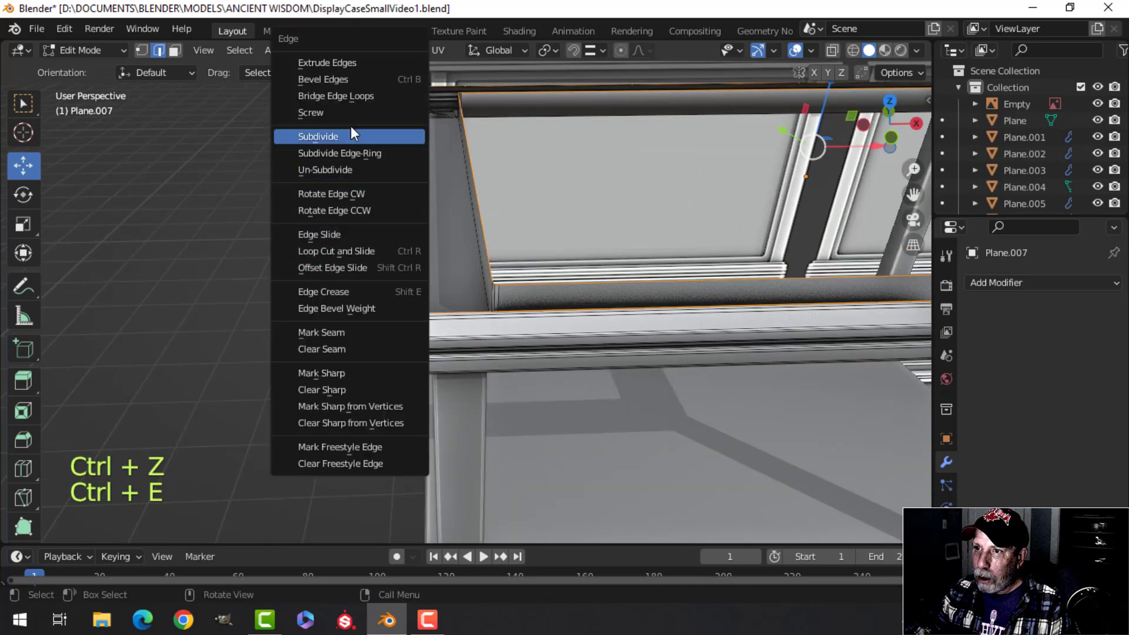
click(350, 97)
key(alt+a)
Bevel the upper inner edge loop of the top frame with 2 segments and leave edit mode.
middle_drag(529, 294, 200, 292)
shift+middle_drag(284, 283, 483, 283)
scroll(441, 327, up, 2)
shift+middle_drag(271, 359, 412, 388)
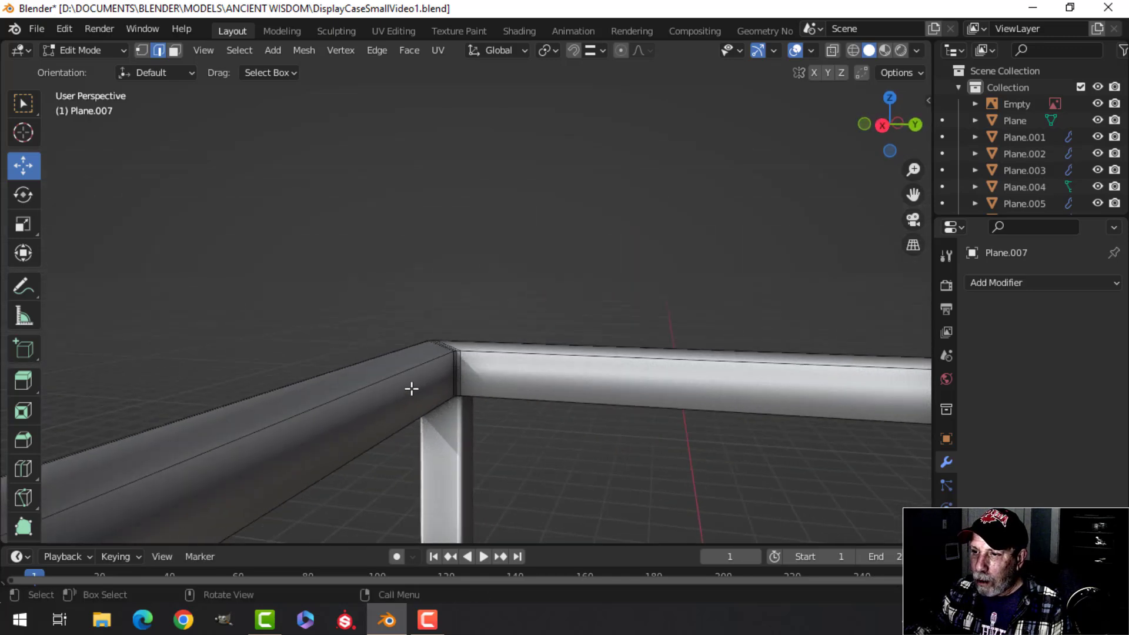
alt+click(487, 352)
scroll(502, 359, down, 3)
middle_drag(503, 360, 562, 412)
scroll(470, 341, up, 3)
shift+middle_drag(464, 339, 546, 432)
middle_drag(546, 432, 592, 405)
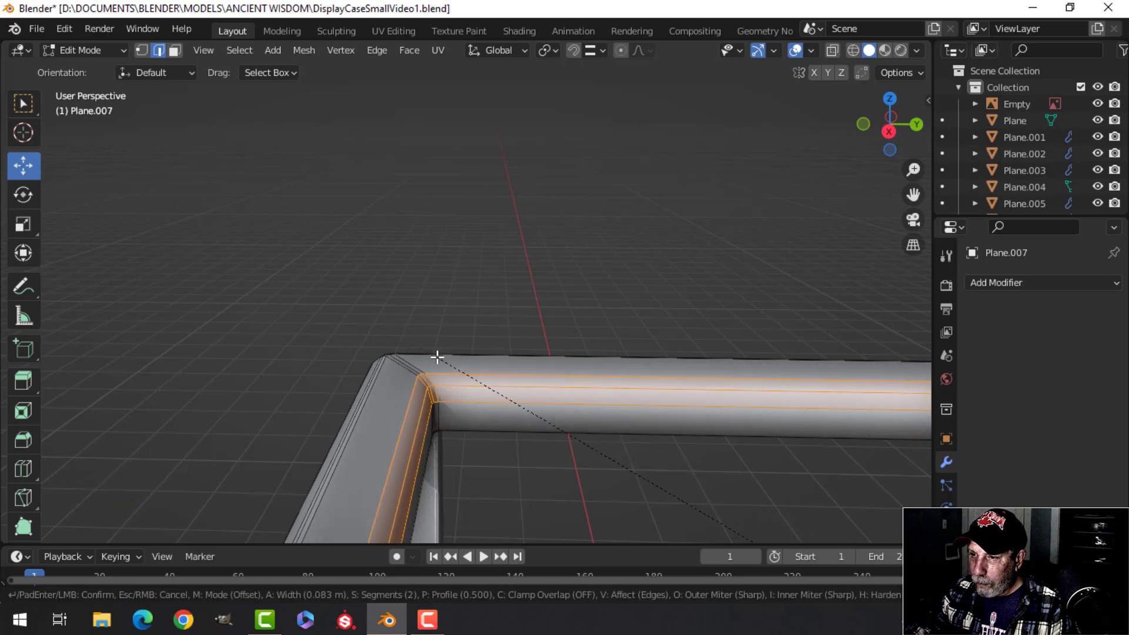
click(499, 409)
scroll(499, 404, down, 4)
key(Tab)
Bevel the inner edge loop on the top frame's underside with 2 segments and return to object mode.
middle_drag(499, 405, 601, 400)
scroll(601, 400, down, 3)
key(alt+a)
middle_drag(487, 376, 543, 423)
scroll(534, 395, up, 3)
middle_drag(377, 353, 468, 388)
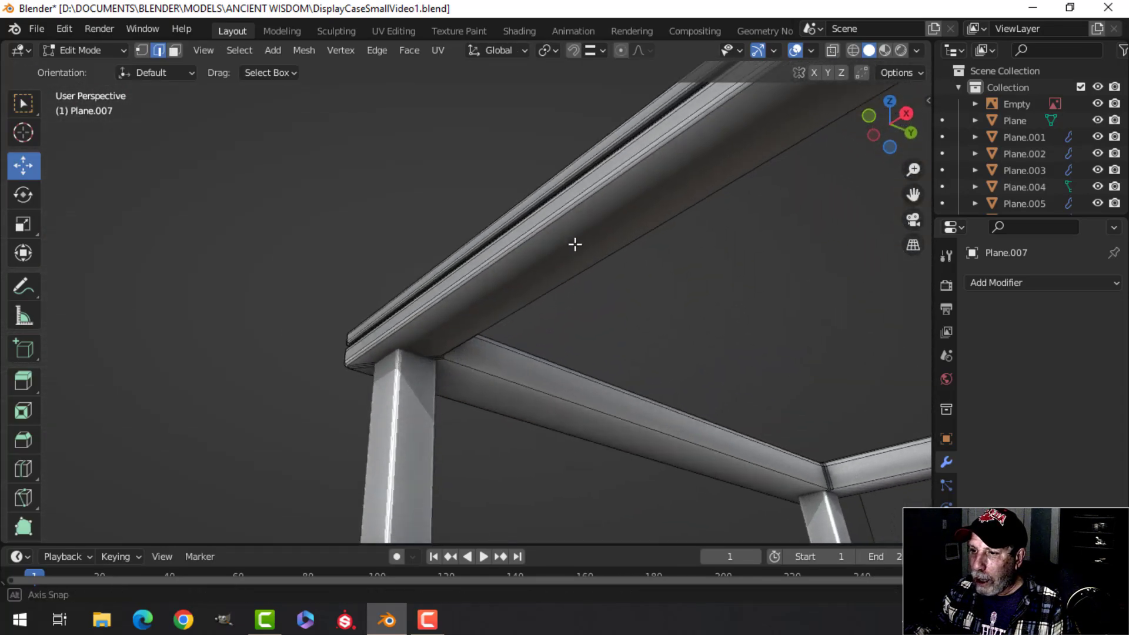
key(alt+a)
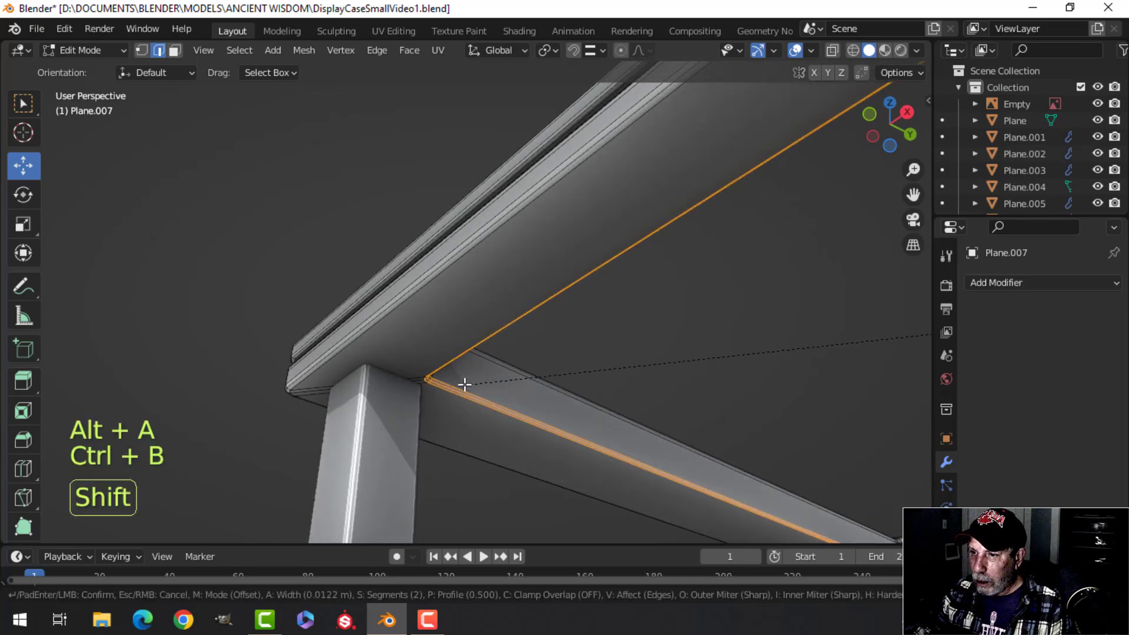
click(433, 385)
key(Tab)
Examine the bevelled inner edges of the top frame from above.
scroll(514, 340, down, 4)
key(alt+a)
middle_drag(552, 286, 523, 453)
scroll(645, 402, down, 4)
scroll(524, 453, up, 4)
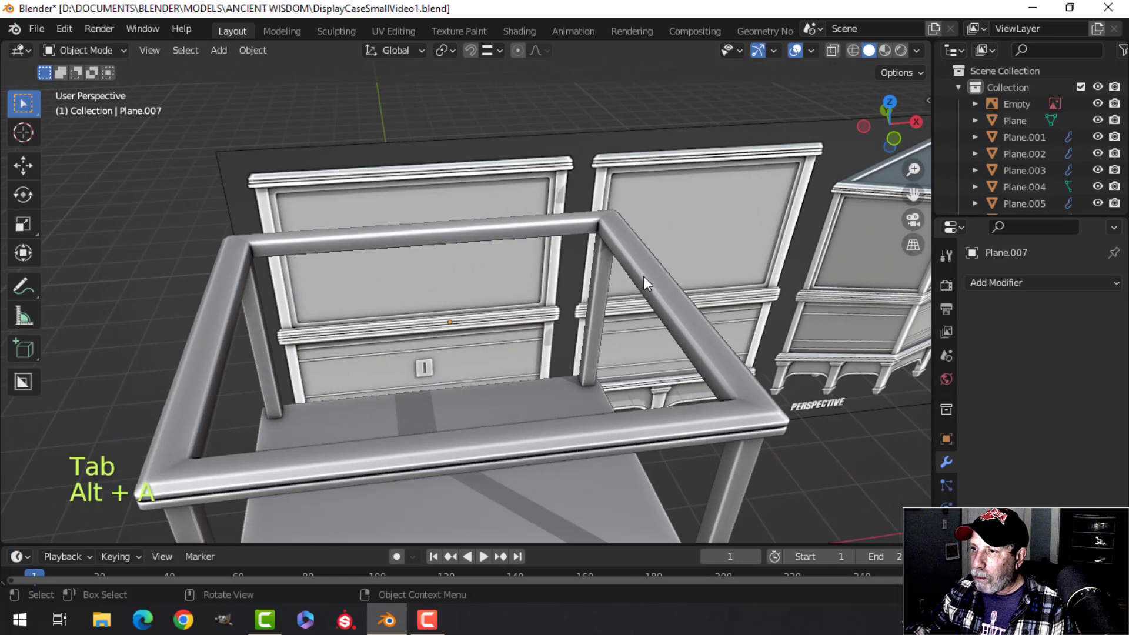
shift+middle_drag(639, 299, 576, 380)
scroll(577, 380, up, 3)
scroll(703, 354, up, 2)
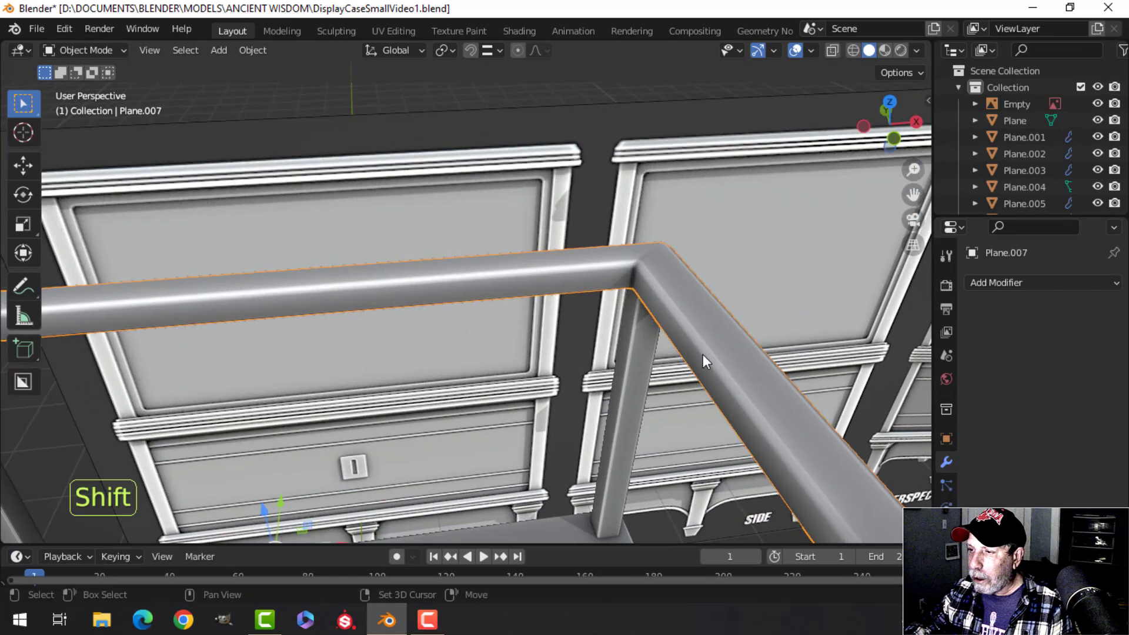
Select an edge loop along the top frame's inner bevel, scale it very slightly, and return to object mode.
shift+middle_drag(703, 354, 532, 347)
key(Tab)
scroll(588, 323, up, 2)
key(alt+a)
shift+middle_drag(638, 330, 625, 361)
scroll(625, 360, up, 1)
key(KP_Decimal)
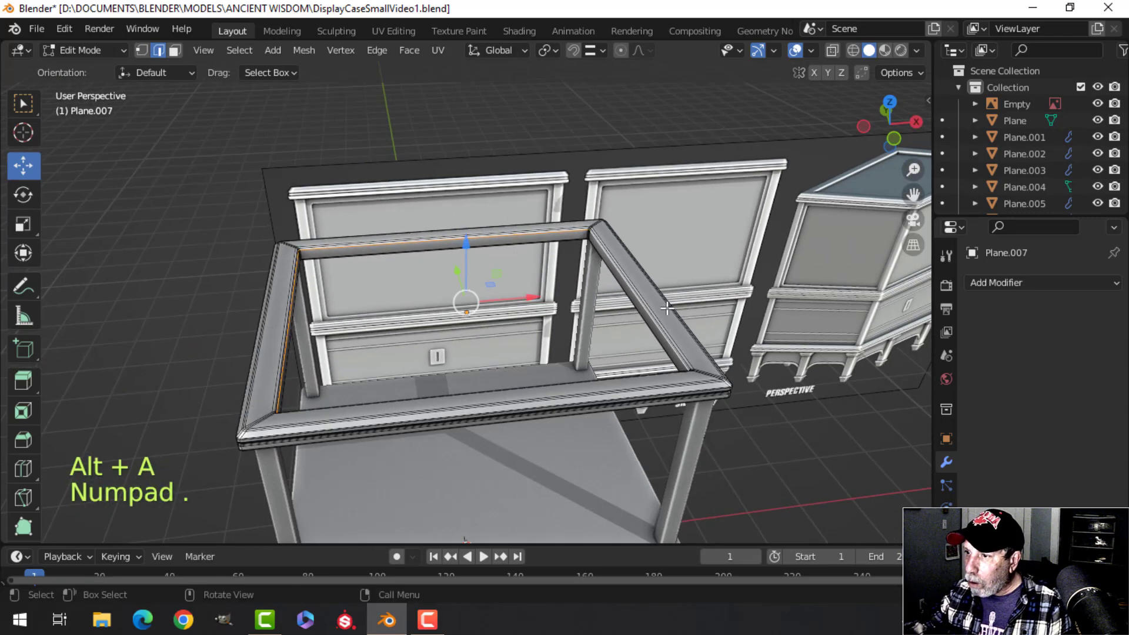
scroll(466, 298, up, 6)
shift+middle_drag(467, 298, 450, 365)
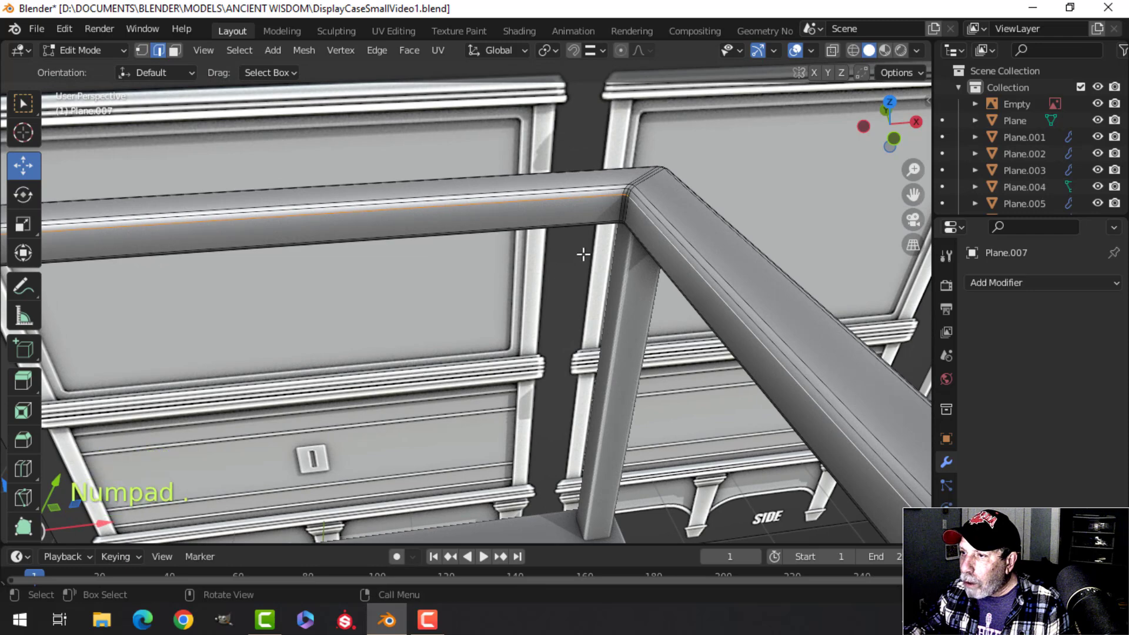
shift+middle_drag(530, 282, 400, 373)
middle_drag(500, 331, 438, 334)
shift+middle_drag(564, 294, 536, 294)
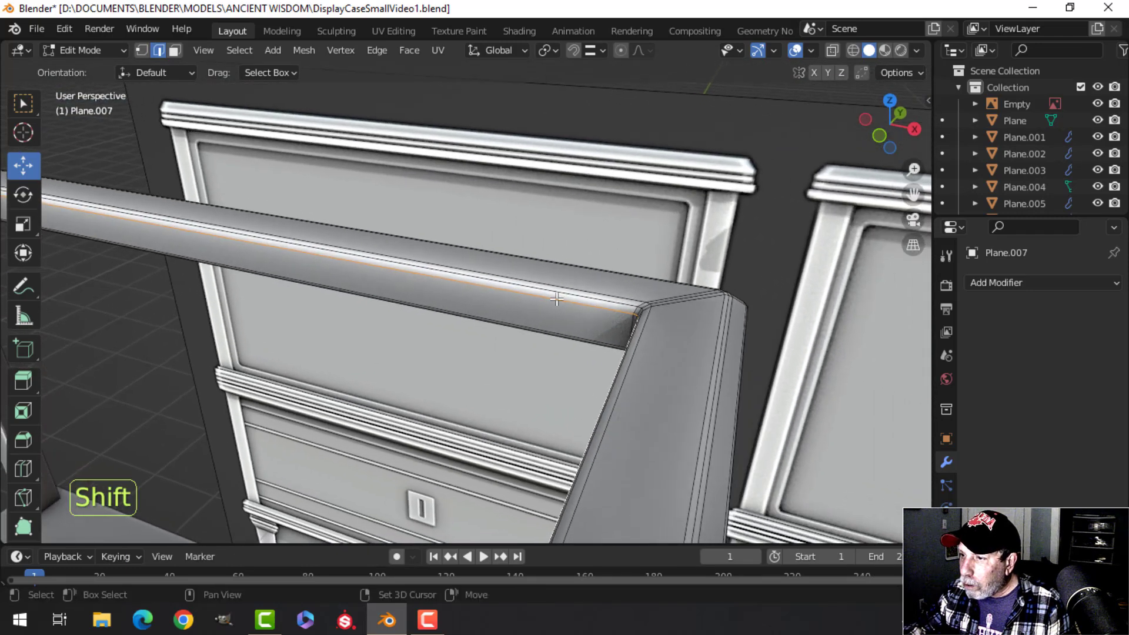
middle_drag(654, 324, 680, 323)
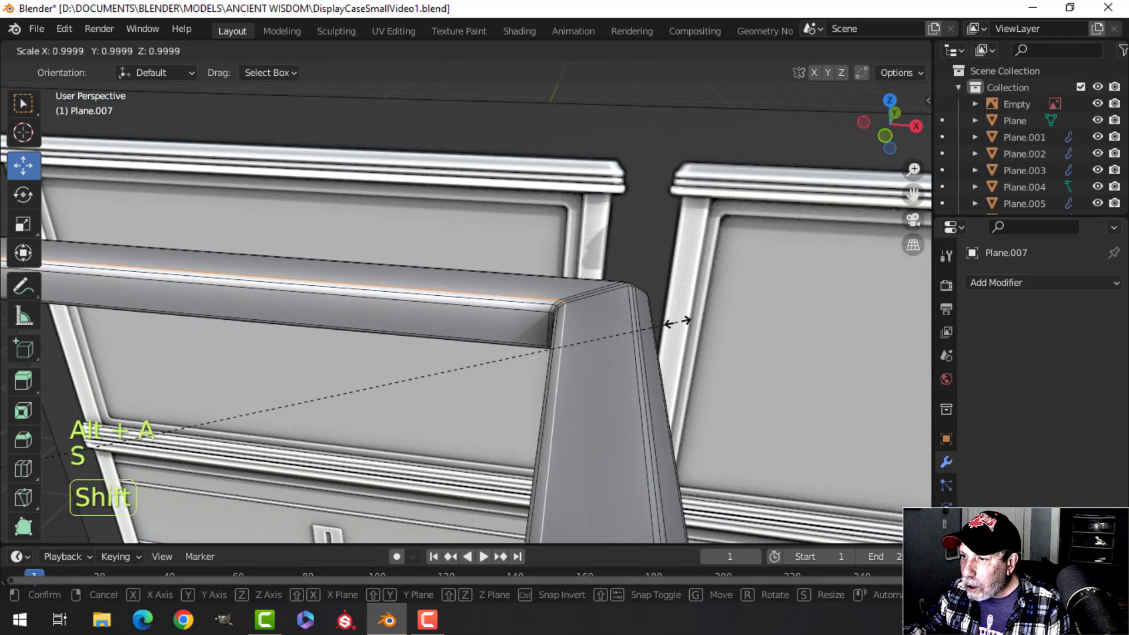
click(648, 324)
key(Tab)
scroll(612, 344, down, 5)
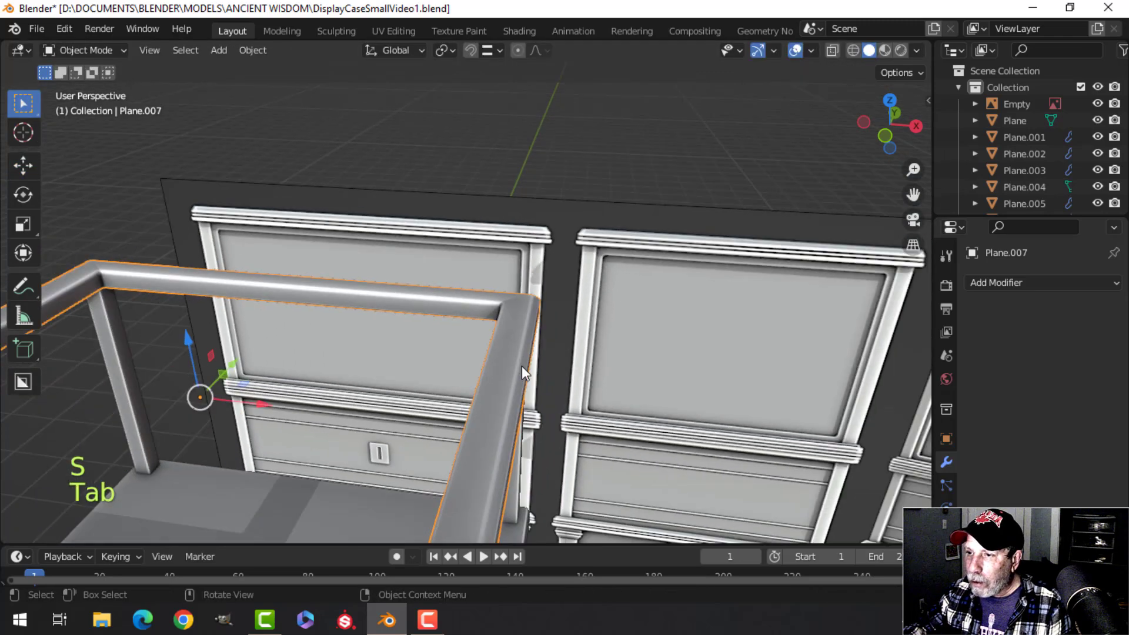
Examine the cabinet's open upper section and compare it with the front reference image.
key(alt+a)
scroll(442, 395, down, 4)
shift+middle_drag(443, 395, 539, 295)
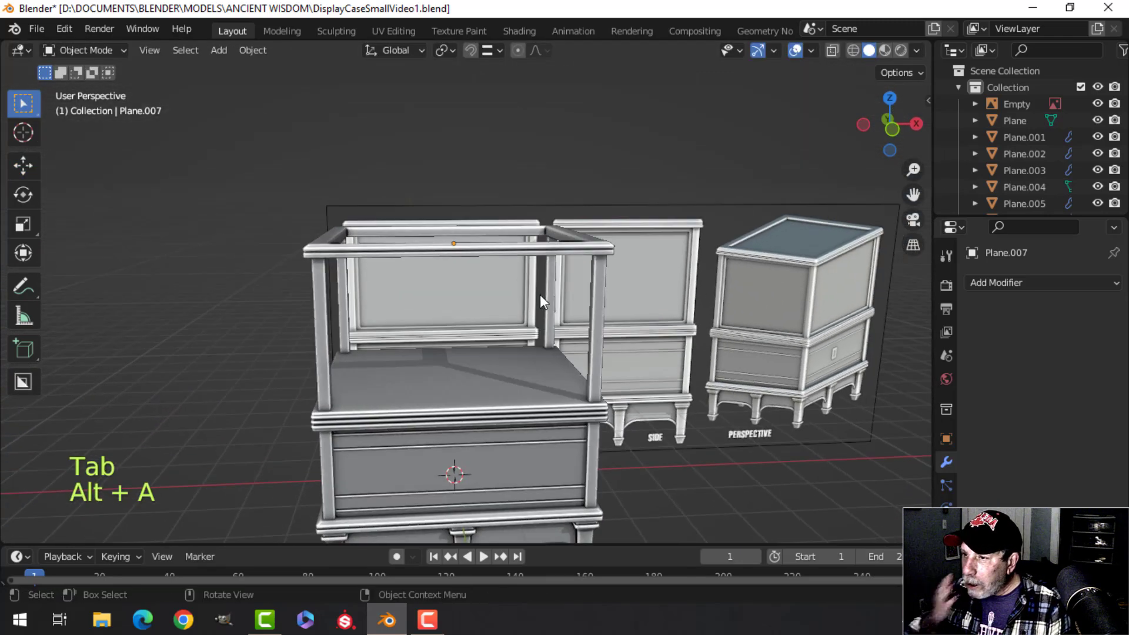
scroll(531, 303, up, 5)
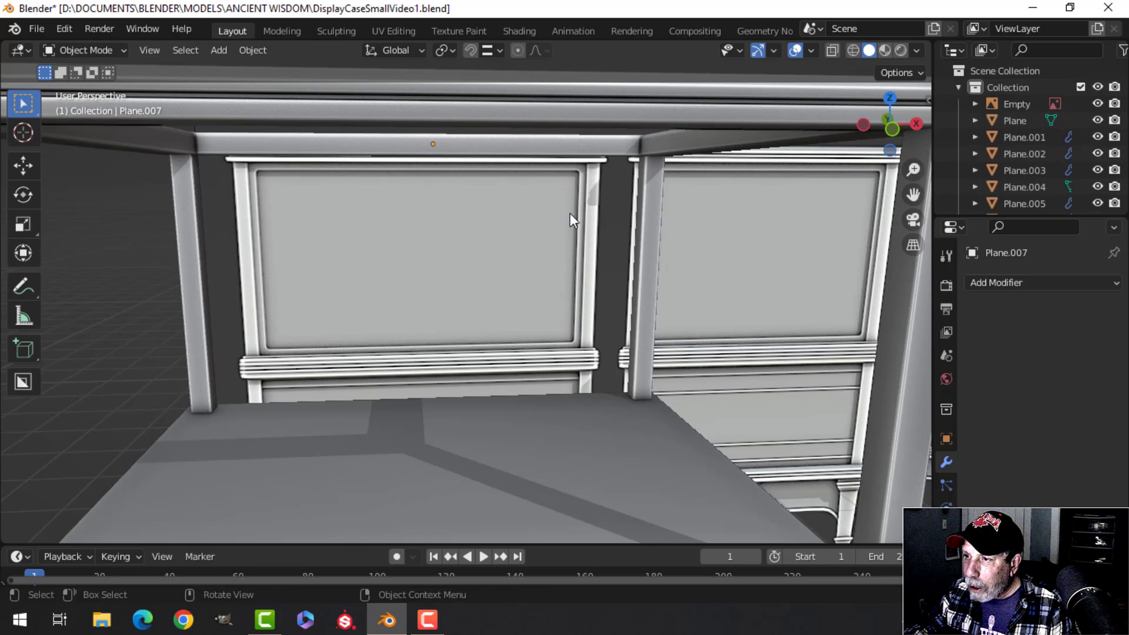
scroll(467, 319, down, 4)
shift+middle_drag(467, 319, 480, 274)
middle_drag(480, 274, 491, 267)
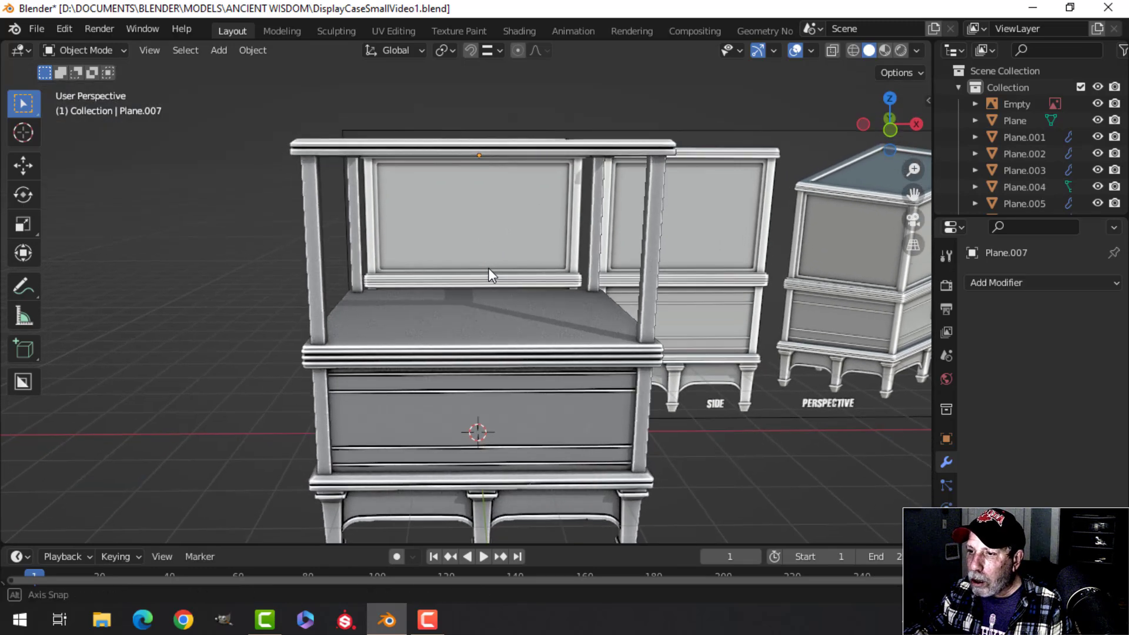
key(KP_1)
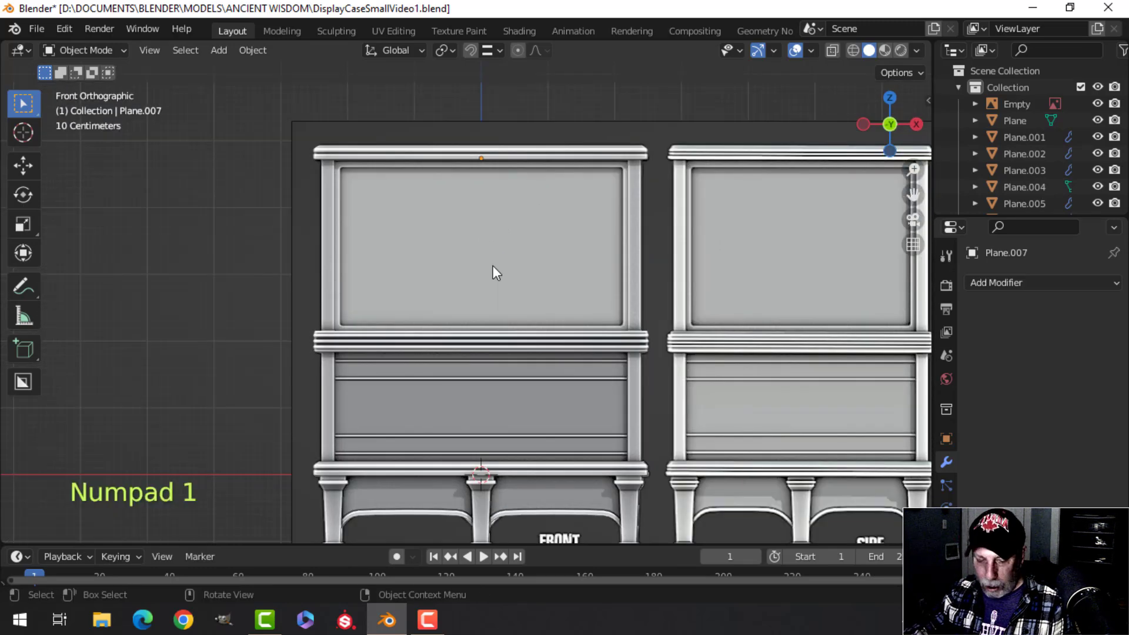
Add a plane and raise its mesh to the middle of the cabinet's open upper section.
key(shift+a)
mouse_move(444, 249)
click(587, 244)
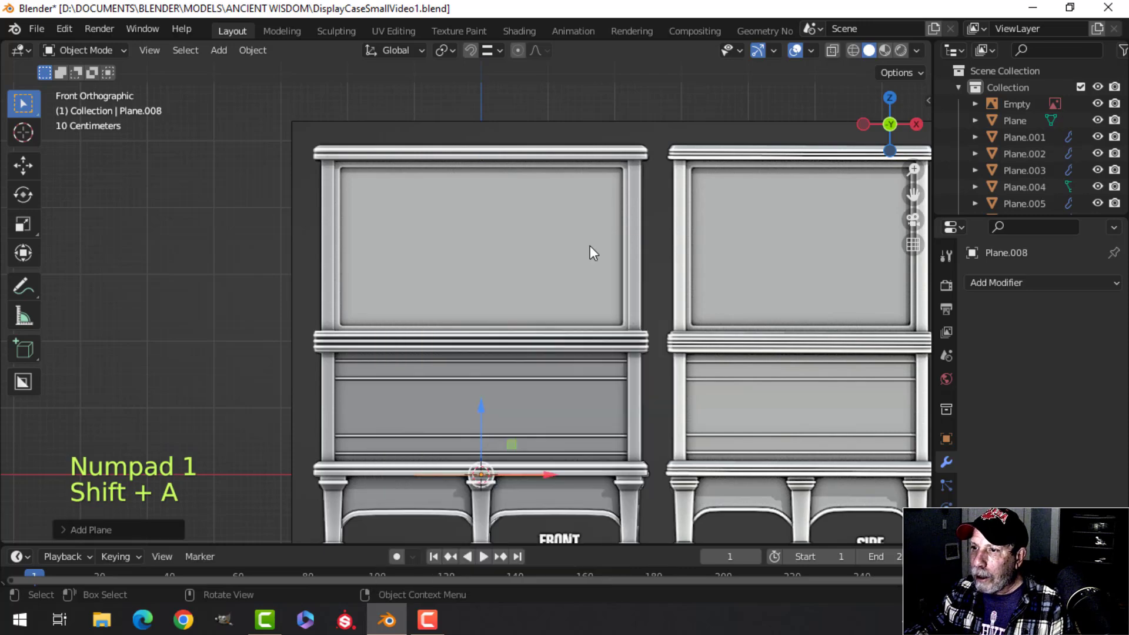
key(Tab)
scroll(547, 299, down, 5)
drag(480, 306, 481, 214)
scroll(506, 240, up, 9)
shift+middle_drag(596, 231, 569, 255)
scroll(569, 254, down, 2)
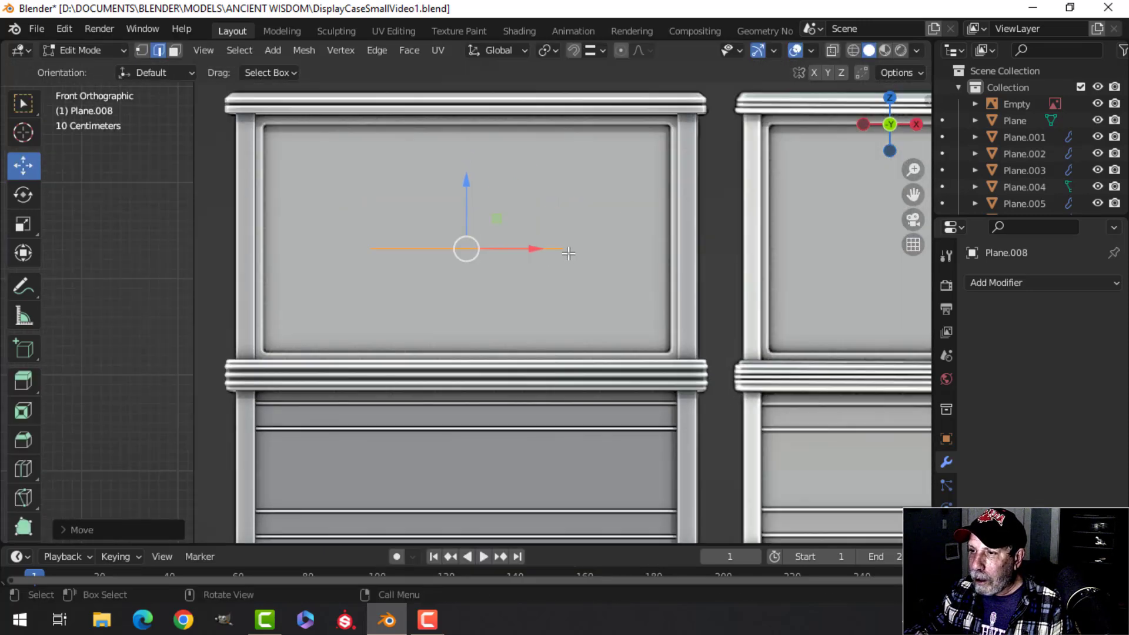
scroll(682, 247, down, 3)
Return to object mode and hide the front and side reference image.
key(Tab)
click(646, 176)
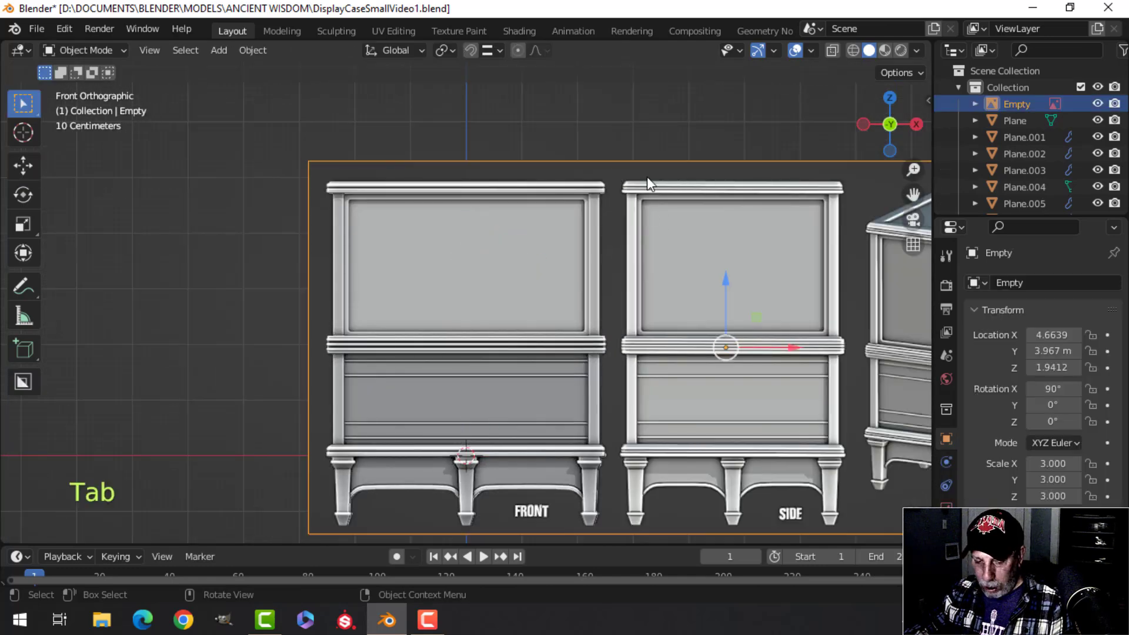
key(h)
Rotate the new plane 90 degrees to stand upright, then position it at the front of the cabinet's upper opening.
middle_drag(616, 218, 592, 266)
click(502, 259)
scroll(558, 273, up, 3)
key(Tab)
key(a)
text(90)
click(559, 265)
drag(649, 237, 456, 249)
middle_drag(456, 248, 572, 230)
key(KP_1)
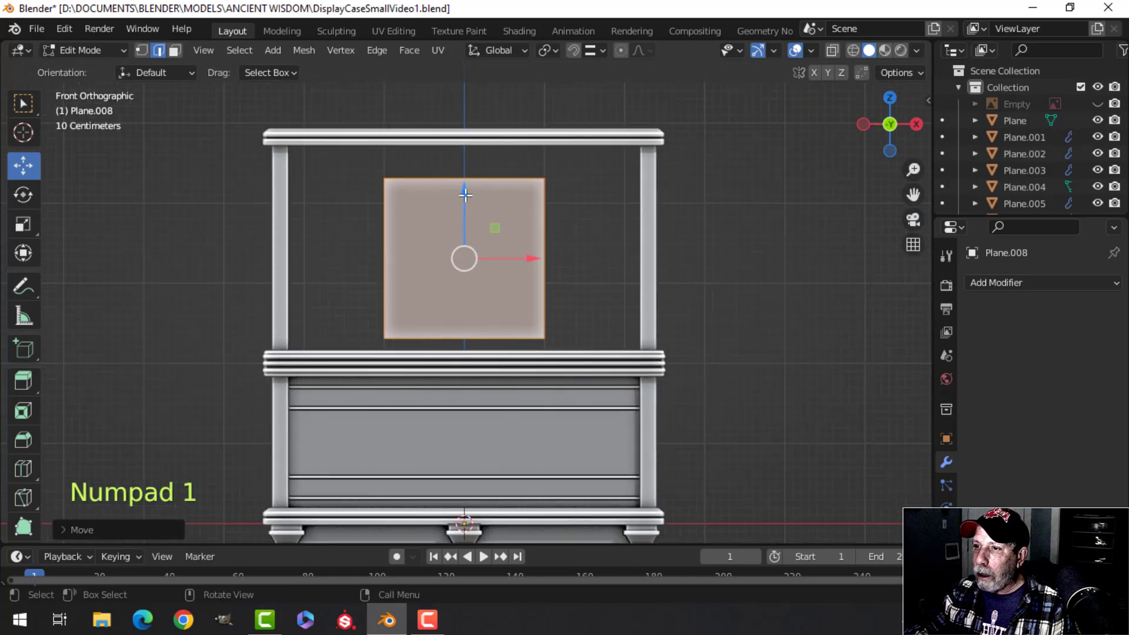
drag(465, 194, 462, 180)
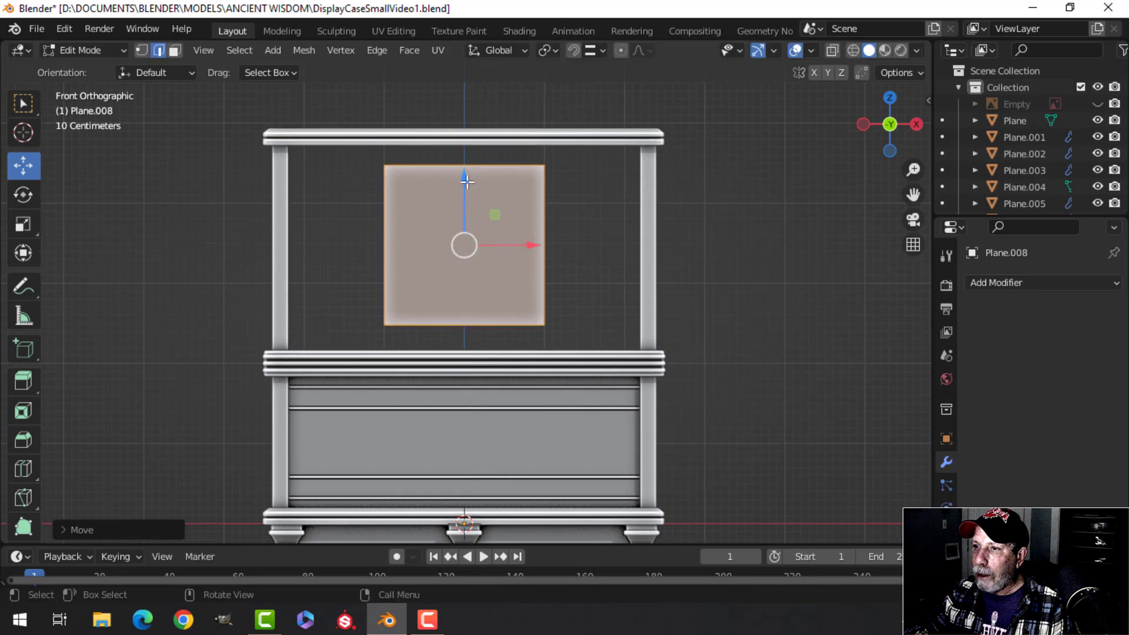
Scale the plane along X to fit between the front posts and along Z to fill the opening's height.
key(s)
key(x)
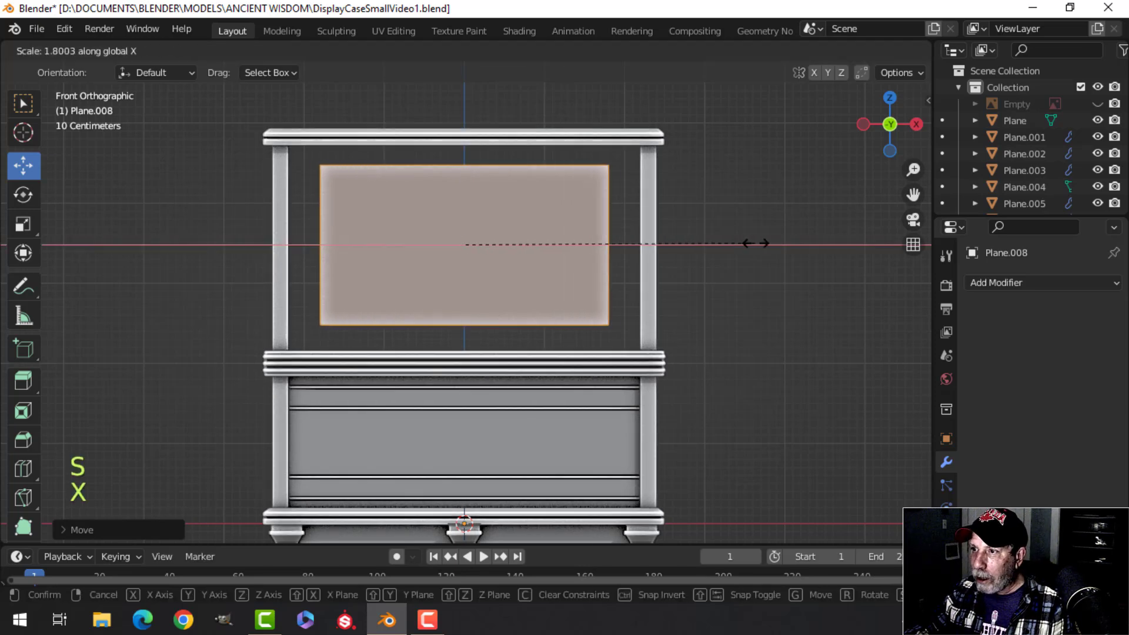
click(825, 245)
middle_drag(700, 226, 622, 235)
scroll(865, 268, up, 3)
key(KP_1)
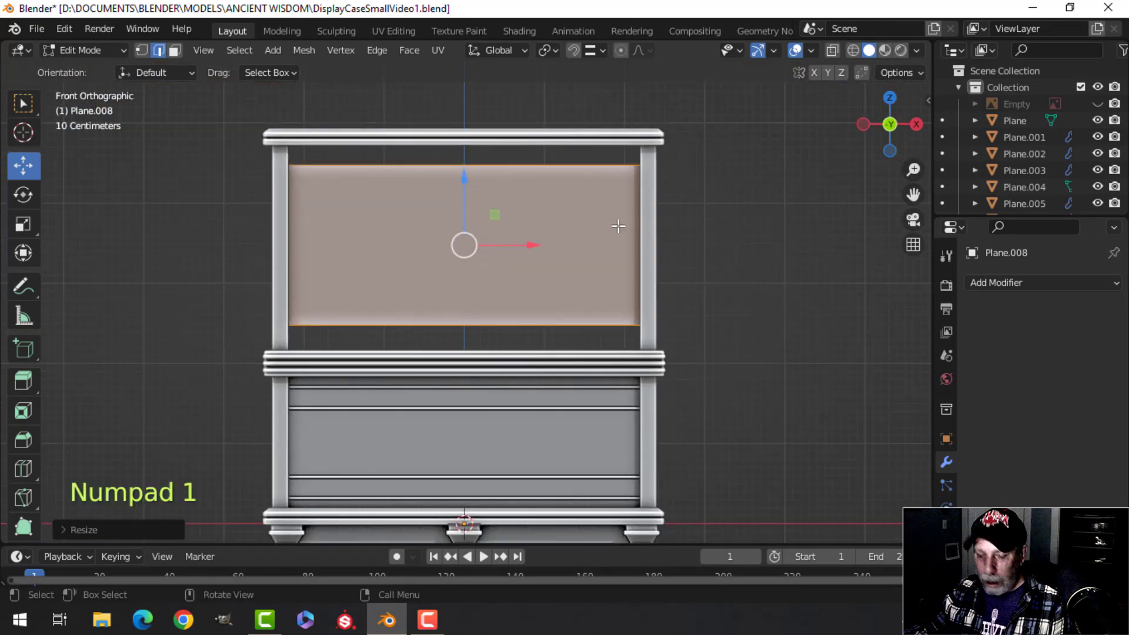
key(s)
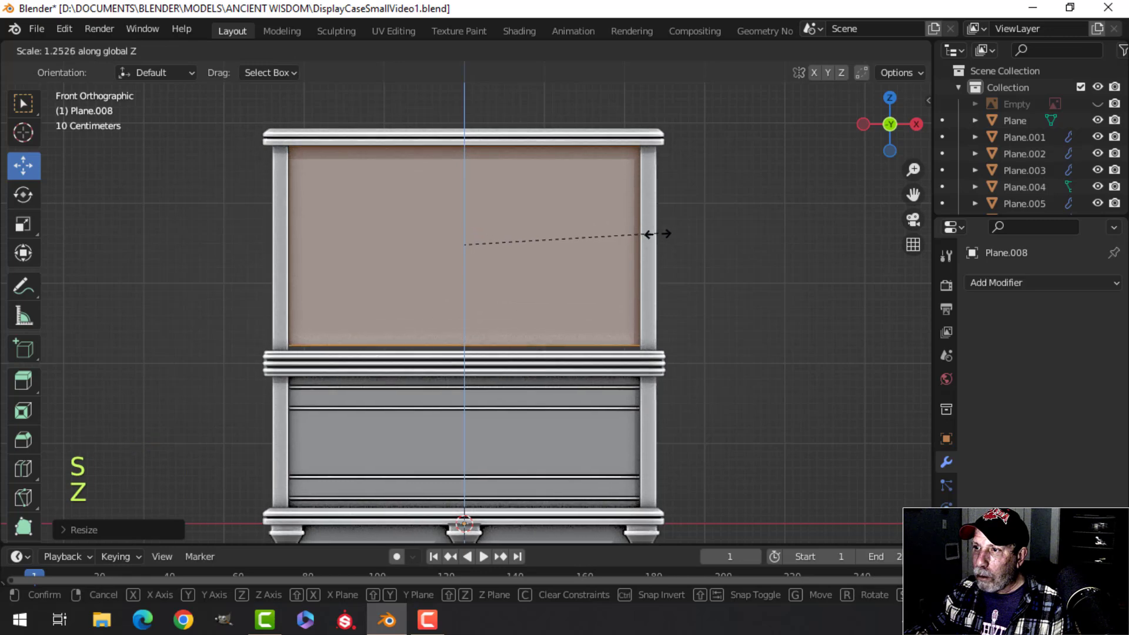
Inset the plane's face to form a narrow border and delete the inner face.
middle_drag(582, 218, 684, 245)
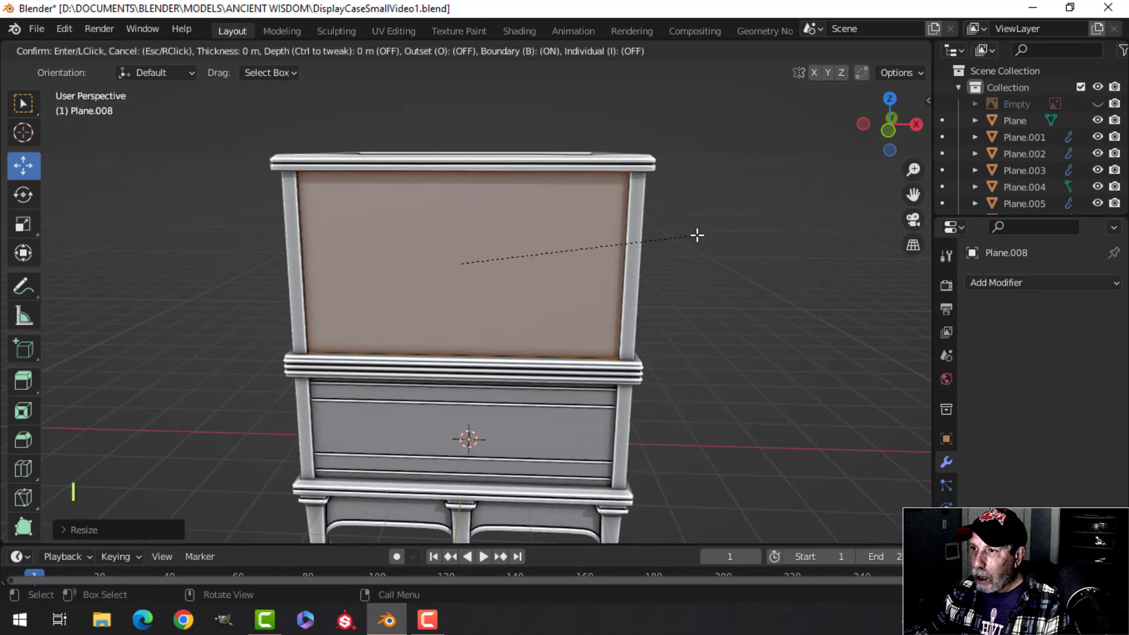
middle_drag(684, 238, 662, 200)
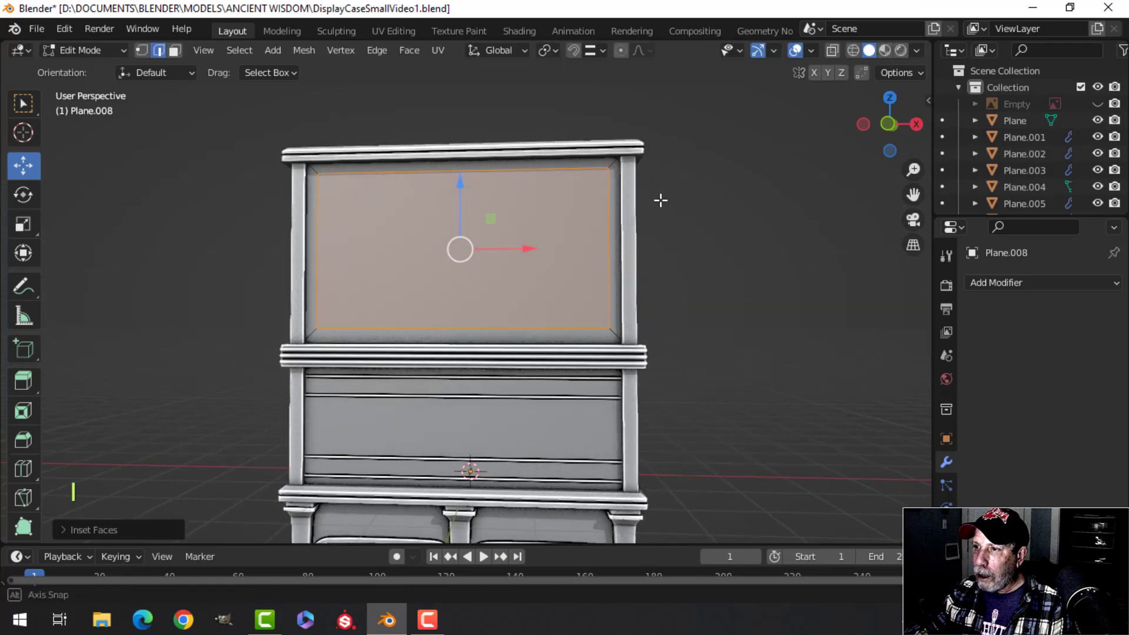
key(x)
click(630, 207)
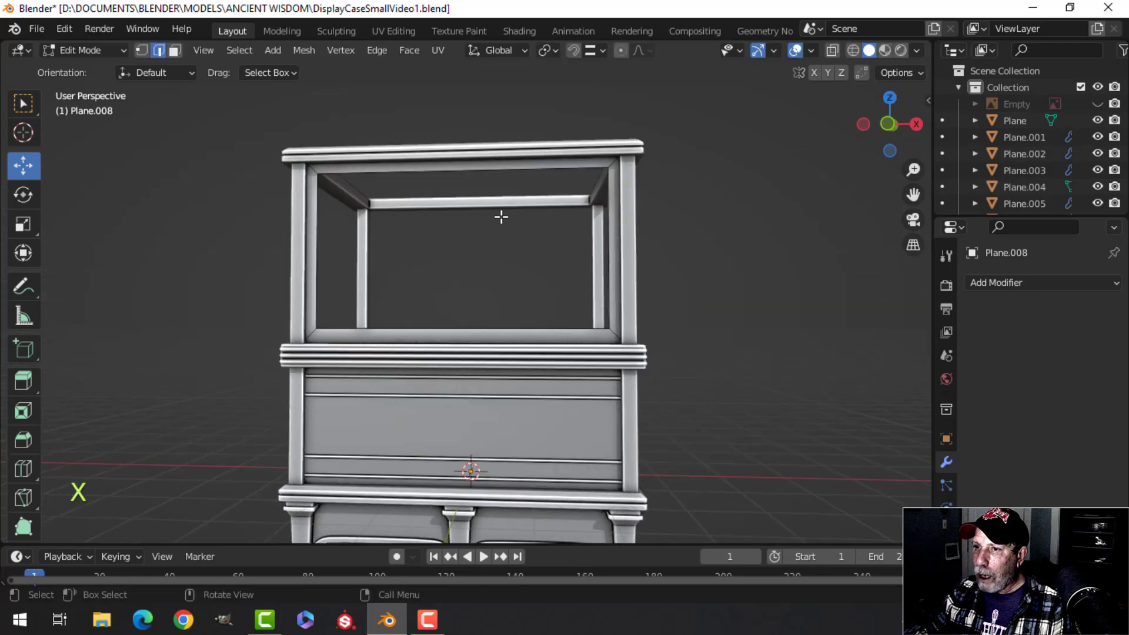
Shift the front frame slightly along Y and extrude it to give it thickness.
key(a)
middle_drag(501, 217, 516, 256)
scroll(612, 276, up, 3)
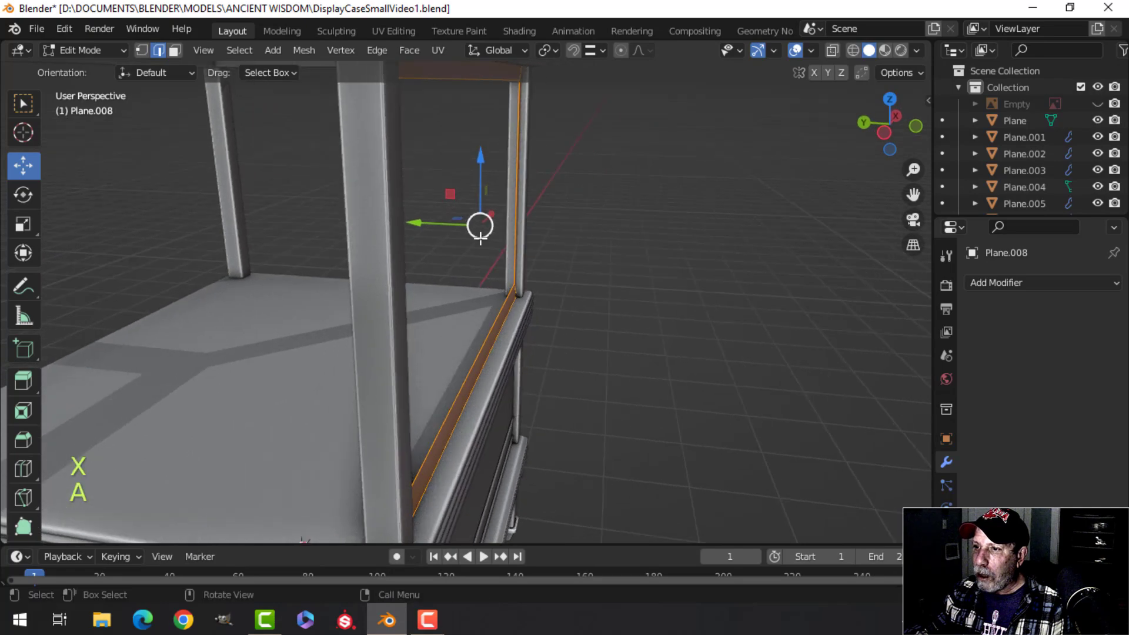
drag(432, 228, 459, 230)
middle_drag(461, 231, 564, 283)
scroll(554, 254, down, 4)
middle_drag(580, 310, 607, 318)
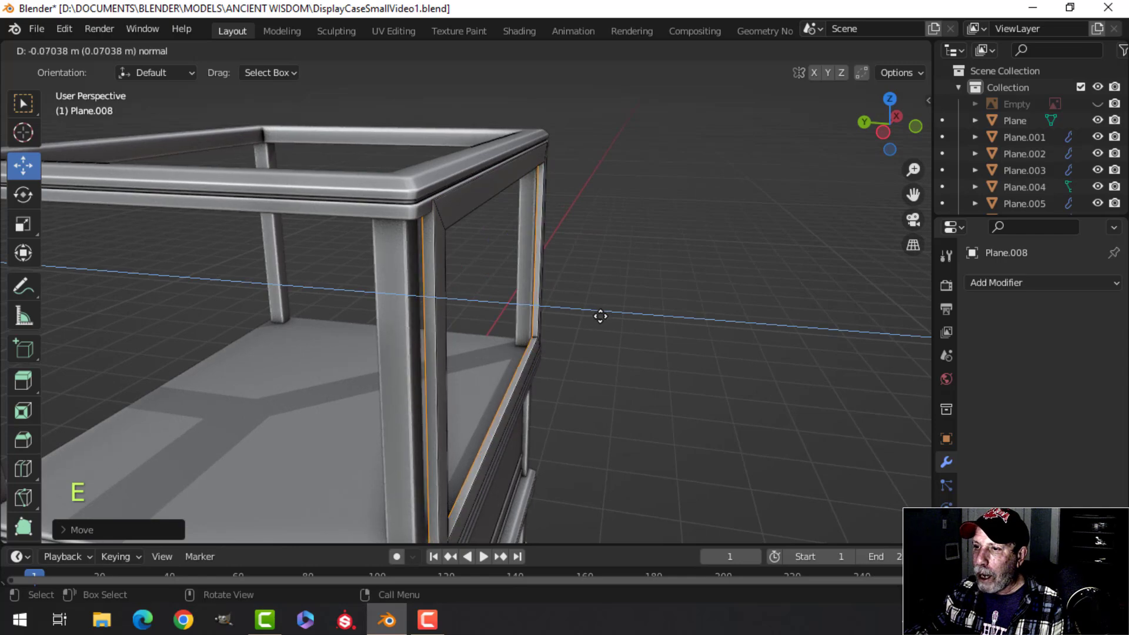
middle_drag(573, 285, 498, 277)
key(alt+a)
scroll(499, 278, down, 3)
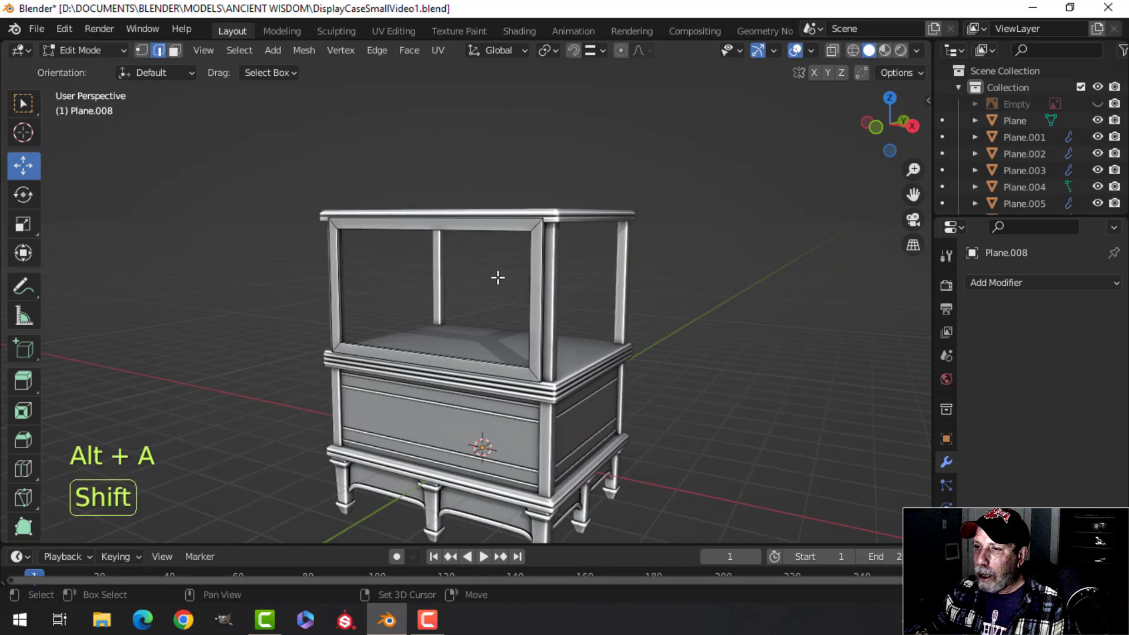
Move the whole front frame out along Y, clear of the cabinet, and deselect it.
scroll(585, 249, up, 4)
middle_drag(557, 244, 588, 269)
key(a)
middle_drag(433, 254, 567, 275)
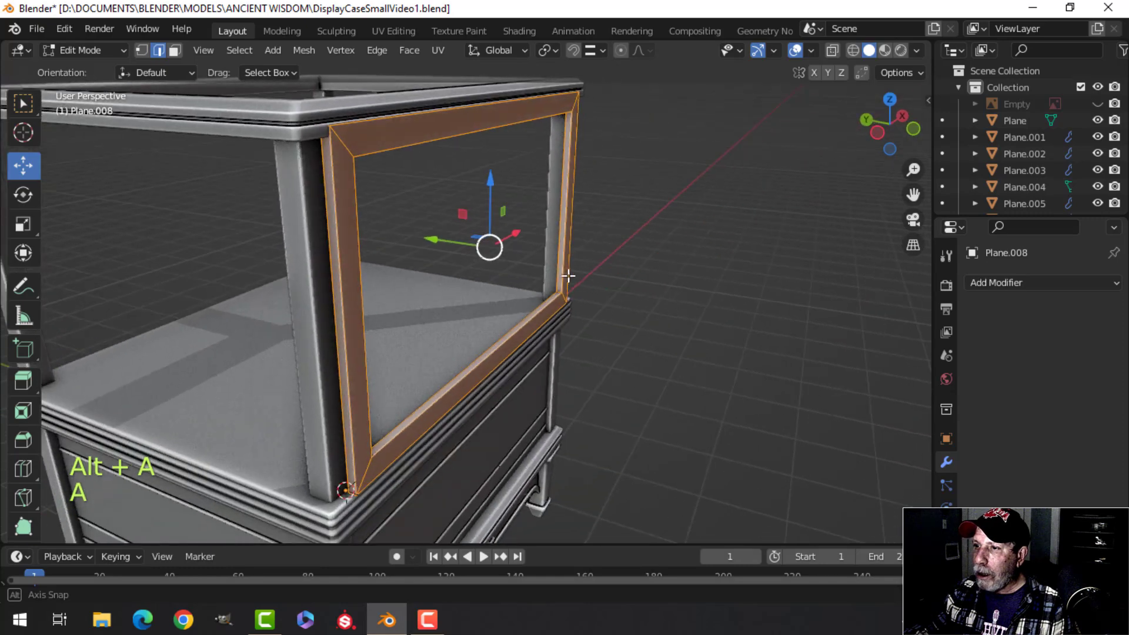
drag(453, 239, 522, 260)
middle_drag(523, 259, 425, 228)
key(alt+a)
key(2)
key(2)
scroll(426, 270, down, 5)
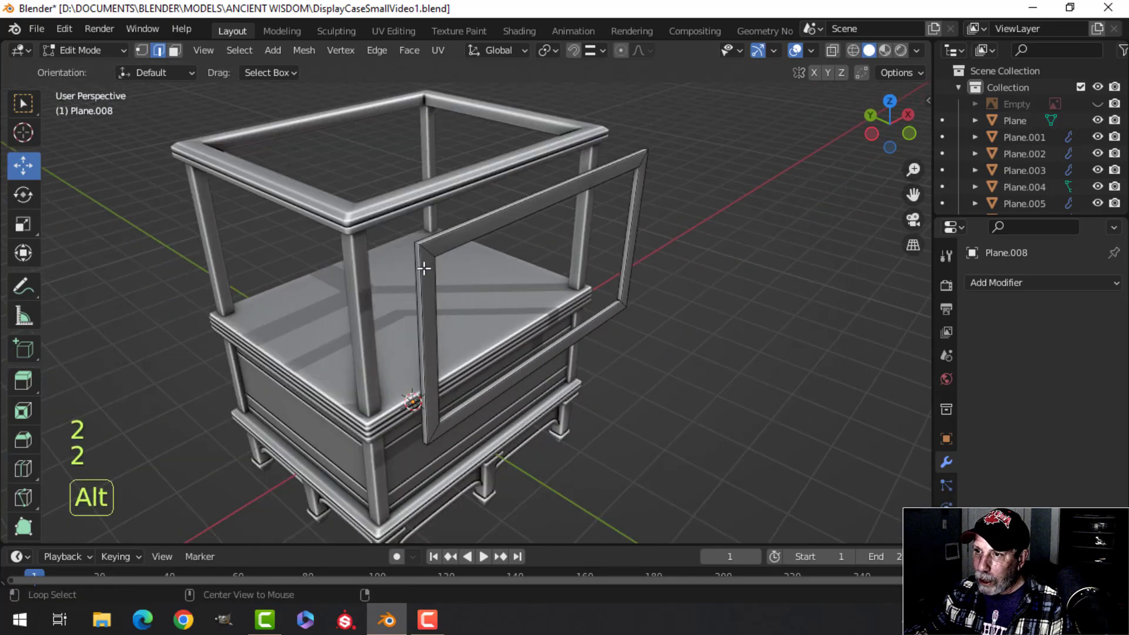
Bevel the front frame's mitred corner edges with 2 segments.
scroll(479, 277, up, 4)
shift+middle_drag(491, 330, 453, 241)
middle_drag(453, 241, 418, 207)
scroll(353, 224, up, 3)
scroll(545, 204, down, 2)
shift+middle_drag(618, 217, 371, 264)
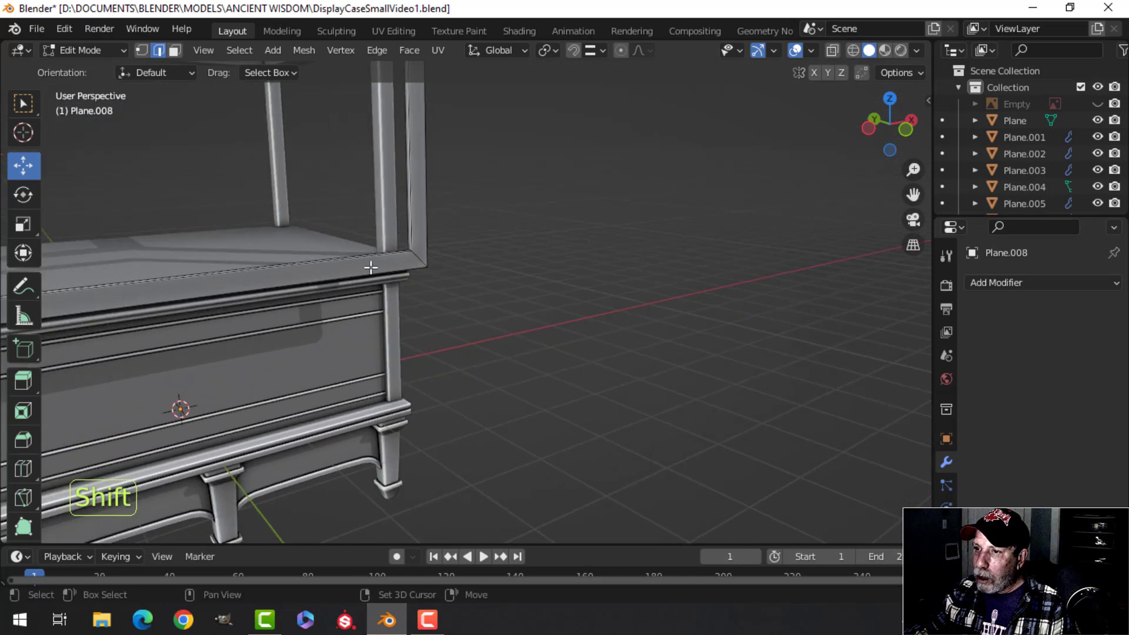
scroll(373, 253, up, 2)
scroll(429, 232, down, 2)
shift+middle_drag(438, 204, 446, 266)
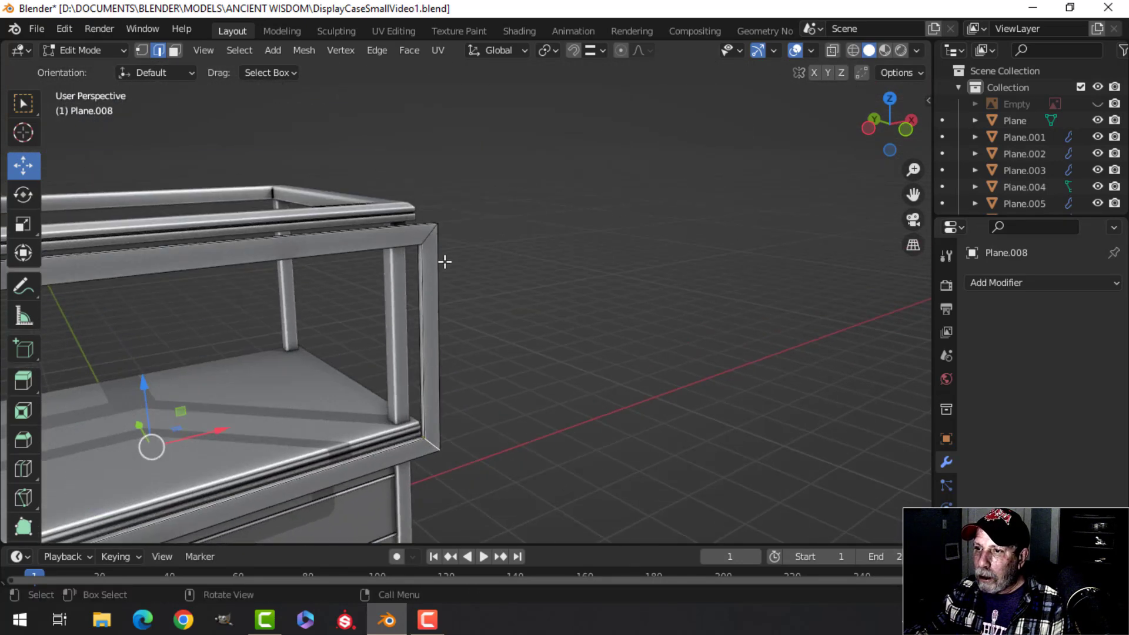
scroll(494, 305, up, 3)
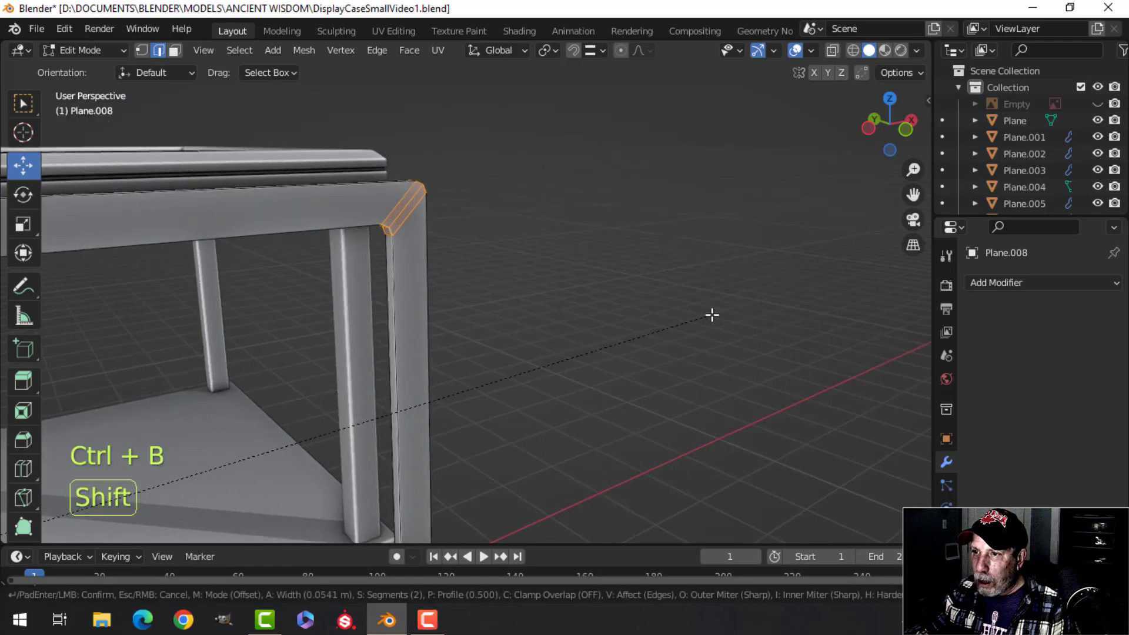
key(alt+a)
Select the unneeded face loop around the front frame's outer side and delete it.
middle_drag(442, 287, 516, 322)
shift+middle_drag(365, 312, 415, 272)
middle_drag(432, 274, 477, 256)
scroll(449, 280, up, 2)
scroll(446, 310, down, 3)
middle_drag(474, 262, 466, 328)
scroll(476, 270, up, 2)
alt+shift+click(456, 240)
key(x)
click(471, 242)
Move the entire front frame back along Y about 0.9 m, into the opening between the front posts.
key(a)
shift+middle_drag(493, 291, 531, 293)
key(g)
key(y)
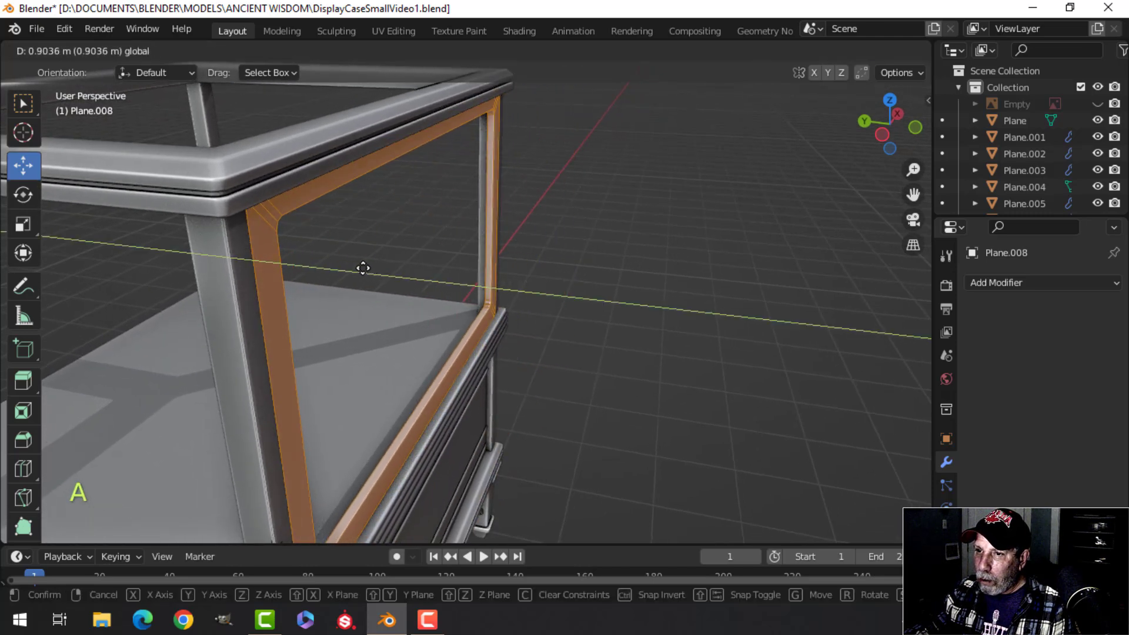
click(358, 266)
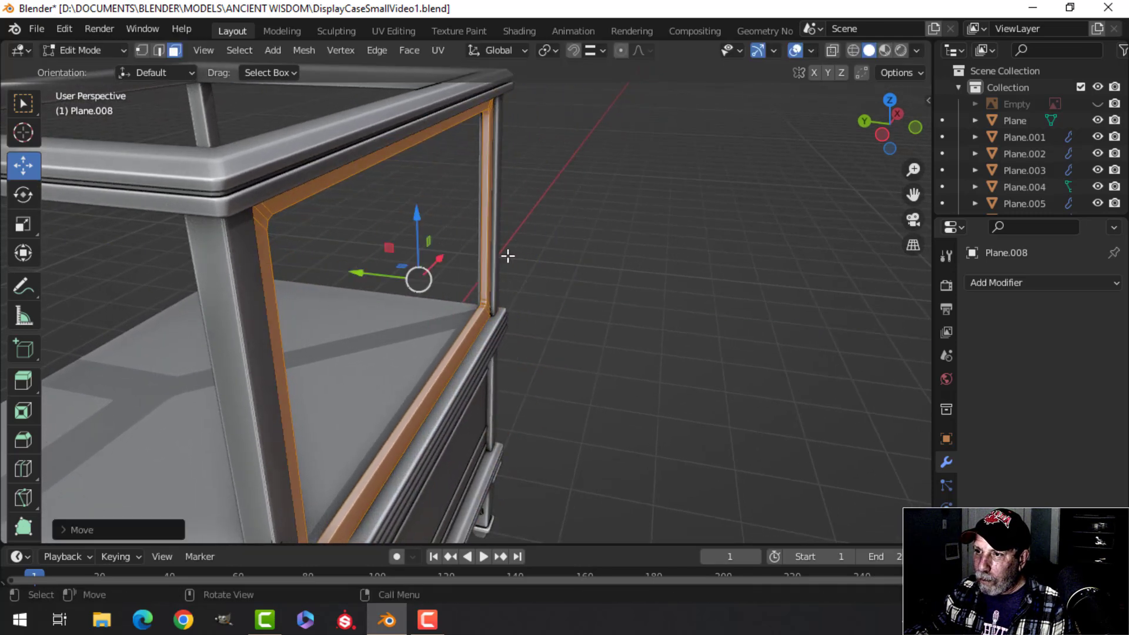
Bevel the edge loop along the front frame's inner opening and return to object mode.
middle_drag(506, 255, 423, 259)
scroll(425, 261, up, 3)
shift+middle_drag(547, 300, 471, 260)
scroll(406, 300, up, 1)
key(alt+a)
middle_drag(405, 300, 442, 294)
shift+middle_drag(442, 294, 611, 257)
scroll(516, 263, down, 1)
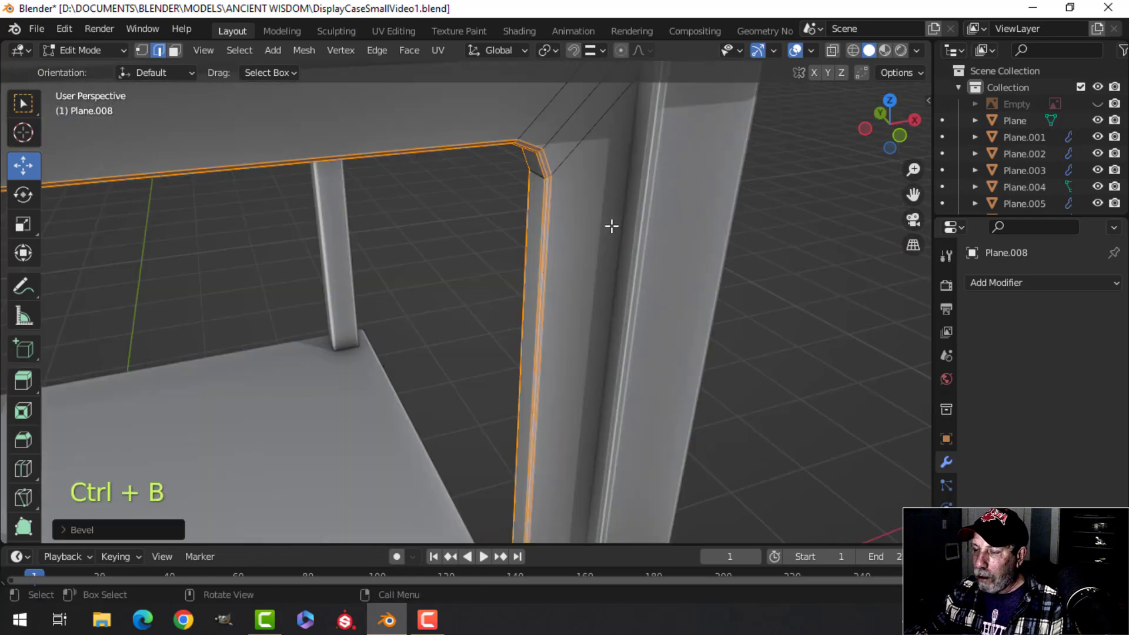
key(Tab)
Add a Mirror modifier on the Y axis to the front frame to copy it to the cabinet's back.
scroll(591, 238, down, 5)
scroll(505, 273, down, 3)
middle_drag(570, 313, 564, 214)
scroll(528, 271, up, 3)
scroll(596, 299, up, 2)
click(598, 283)
mouse_move(599, 284)
middle_down()
mouse_move(601, 295)
mouse_move(644, 285)
mouse_move(609, 298)
middle_up()
scroll(601, 295, down, 5)
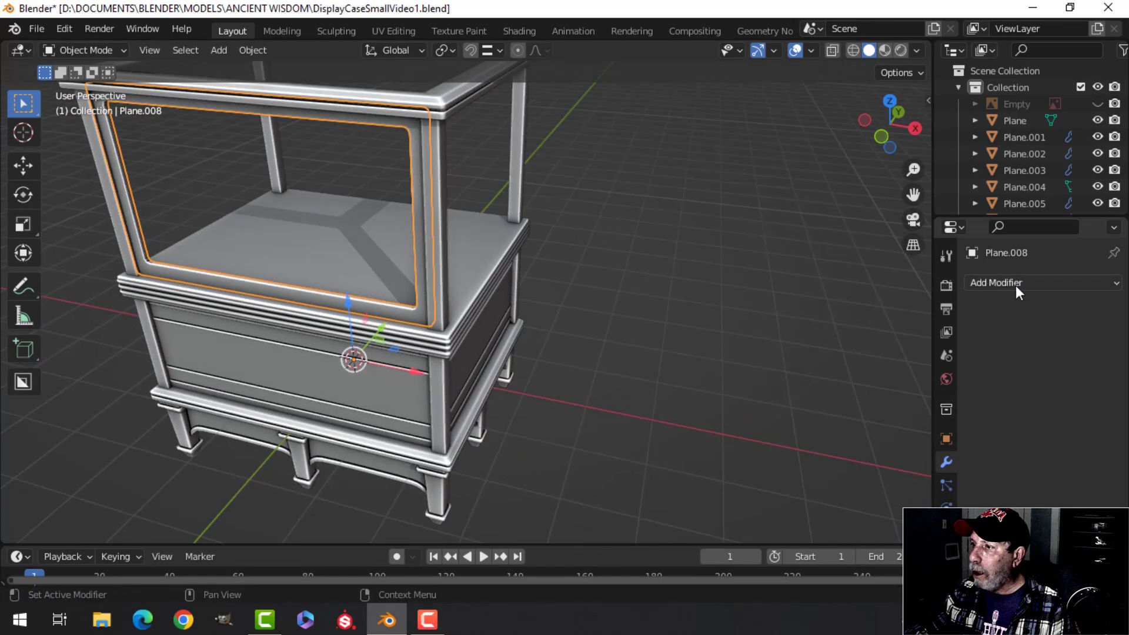
click(981, 285)
click(798, 473)
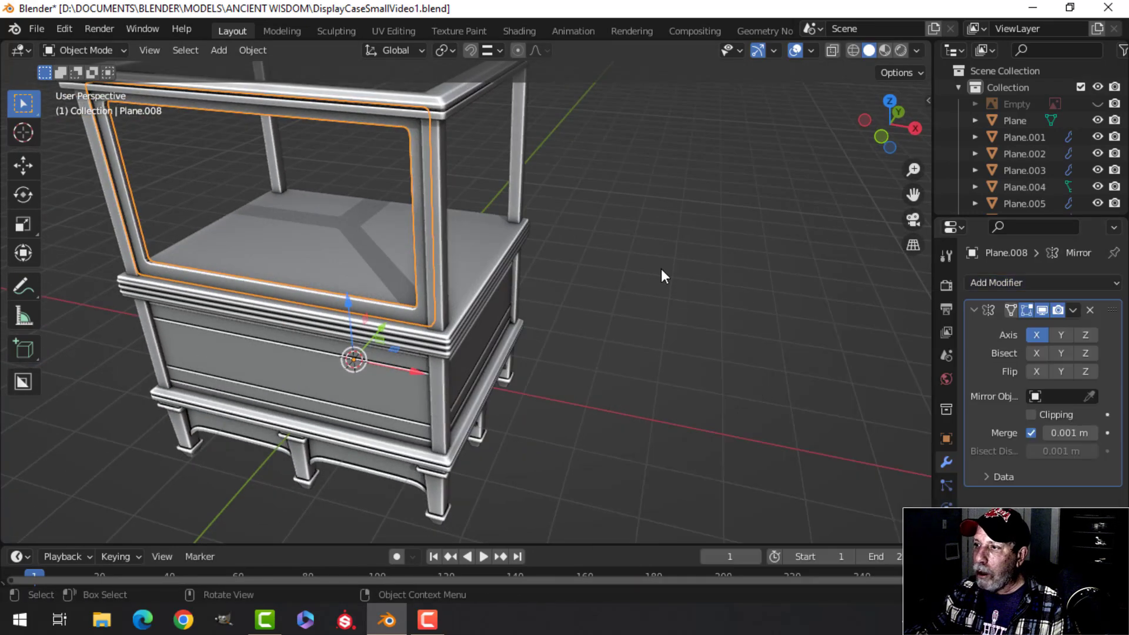
key(alt+a)
Duplicate the mirrored front frame and rotate the copy 90 degrees about the Z axis.
scroll(547, 230, down, 3)
middle_drag(517, 238, 552, 254)
scroll(584, 247, up, 4)
scroll(531, 310, up, 2)
scroll(523, 294, down, 3)
mouse_move(552, 254)
middle_down()
mouse_move(572, 257)
mouse_move(546, 261)
middle_up()
shift+middle_drag(546, 261, 577, 201)
click(577, 201)
middle_drag(649, 206, 602, 233)
key(shift+d)
text(r)
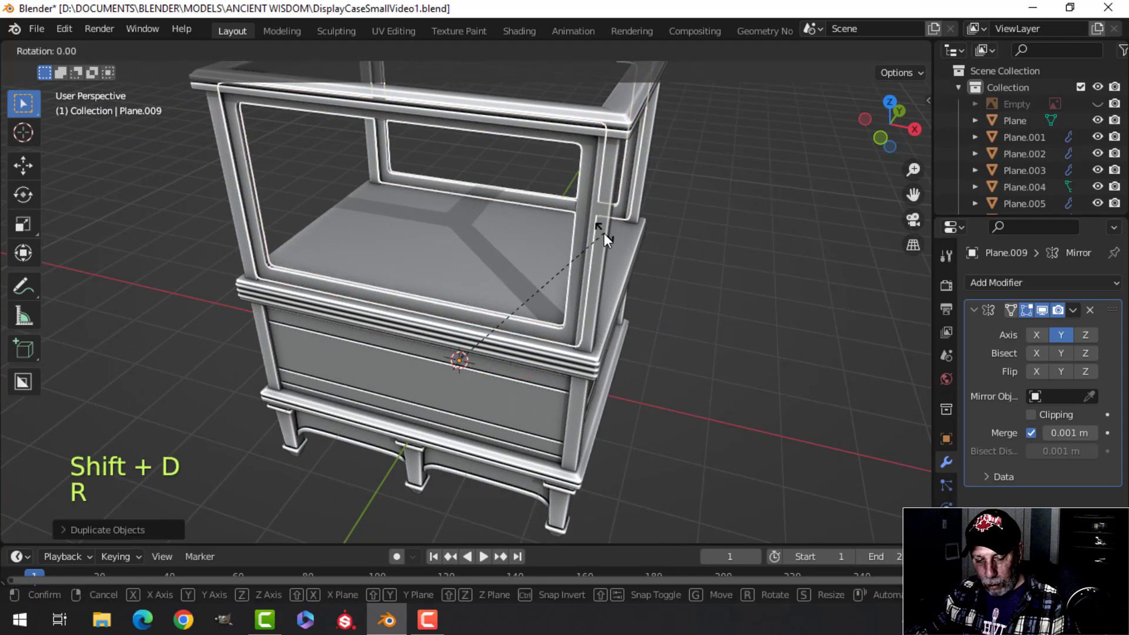
text(z90)
key(Return)
Move the duplicated frame's mesh outward along X to the cabinet's side opening and deselect it.
middle_drag(604, 233, 563, 337)
key(Tab)
key(a)
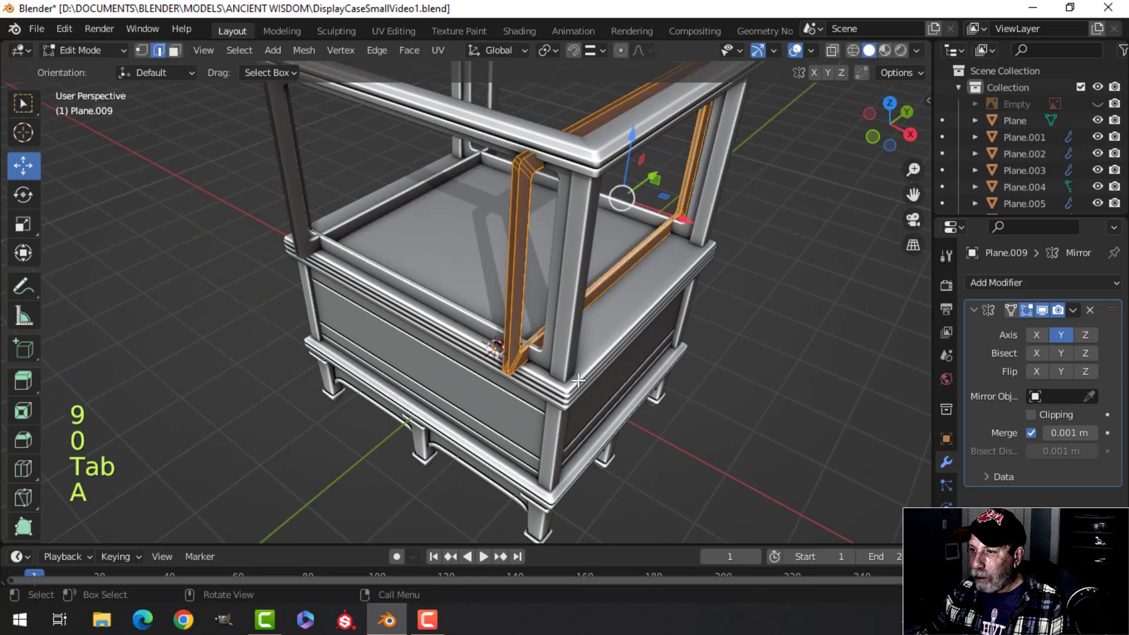
drag(687, 221, 731, 239)
middle_drag(731, 240, 689, 246)
scroll(700, 276, down, 3)
shift+middle_drag(706, 287, 655, 259)
middle_drag(656, 259, 605, 235)
key(alt+a)
key(KP_3)
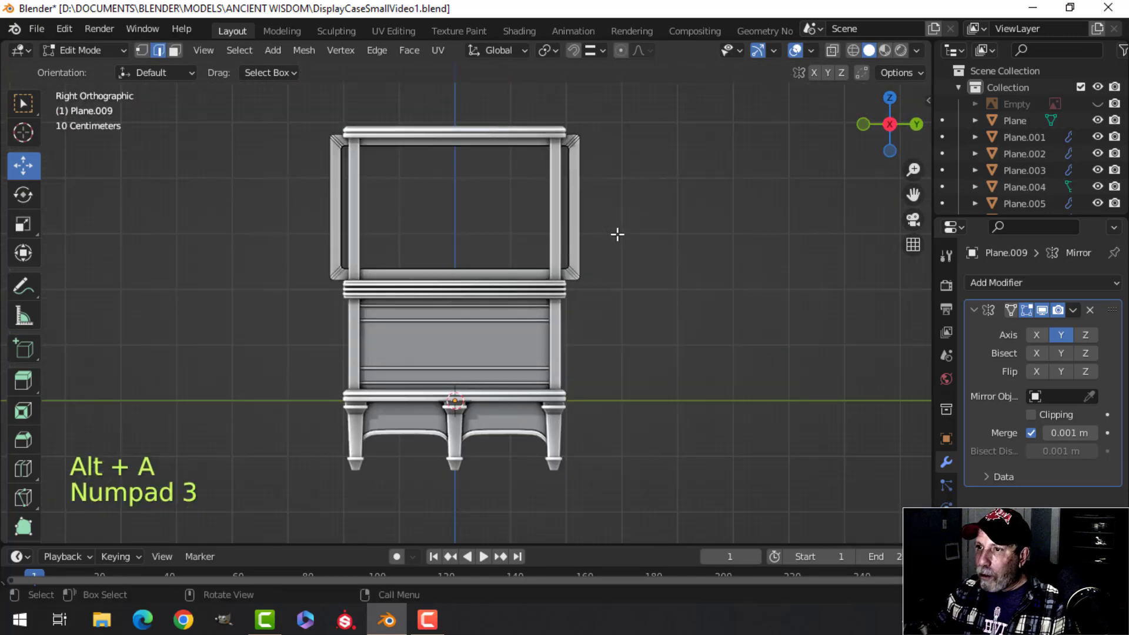
Box-select the side frame's front end in wireframe and move it inward along Y to meet the front post.
key(z)
click(479, 235)
key(b)
drag(354, 130, 477, 414)
scroll(500, 390, up, 3)
shift+middle_drag(514, 372, 557, 451)
drag(480, 295, 524, 295)
key(z)
click(655, 287)
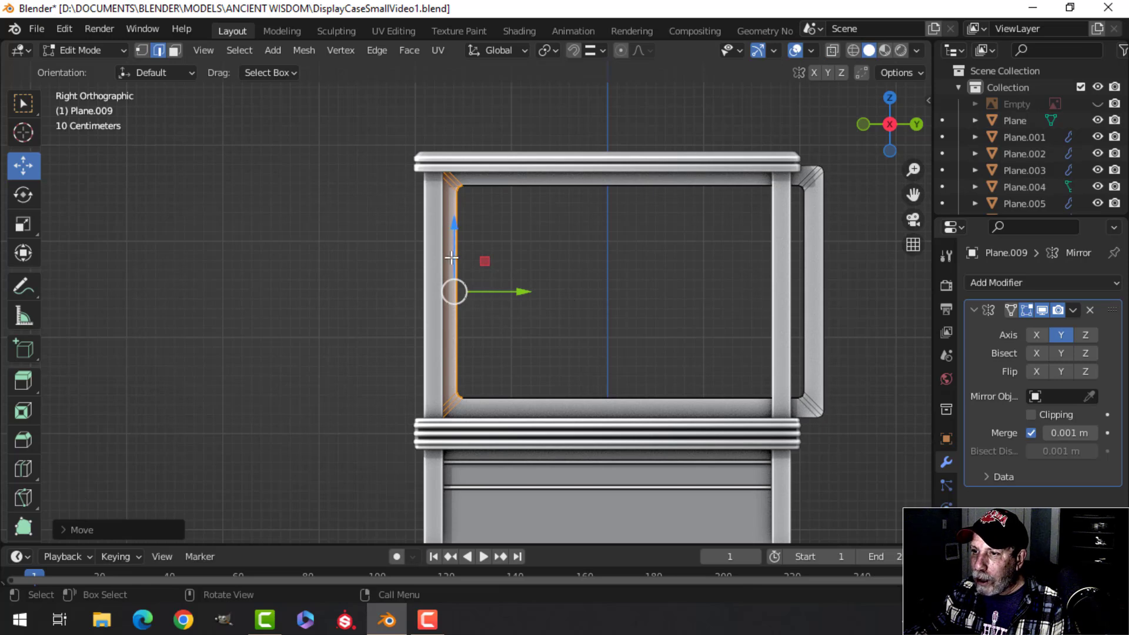
drag(518, 293, 514, 292)
key(alt+a)
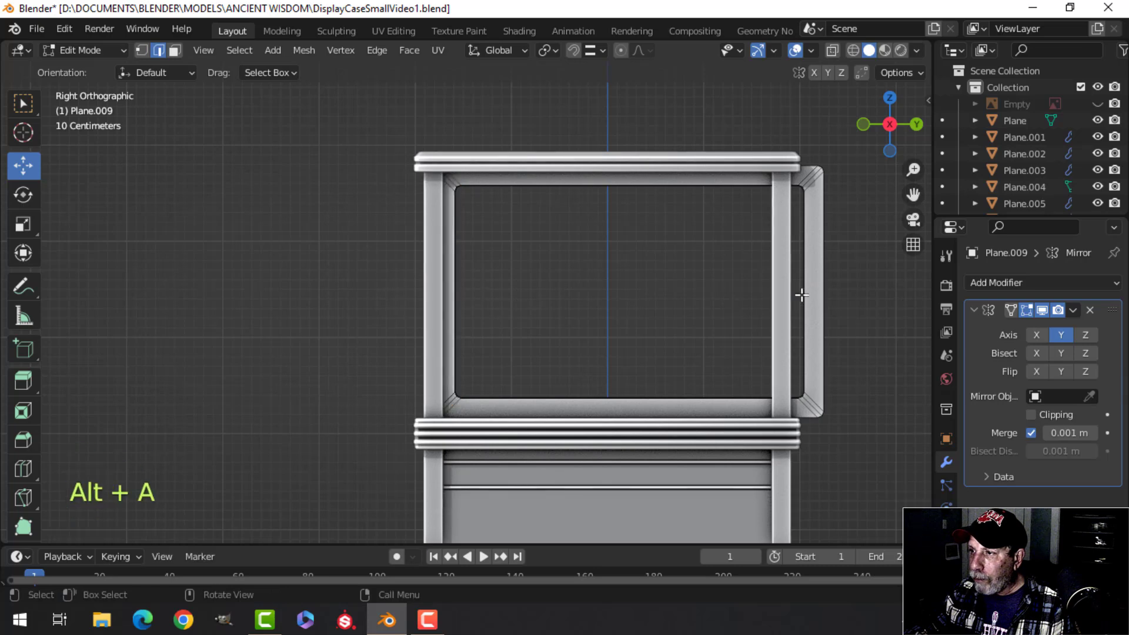
Box-select the side frame's rear end in wireframe and move it inward along Y to meet the rear post.
shift+middle_drag(792, 295, 687, 295)
key(z)
click(584, 299)
key(b)
drag(663, 109, 735, 406)
shift+middle_drag(755, 307, 688, 335)
drag(685, 320, 641, 318)
key(z)
click(737, 317)
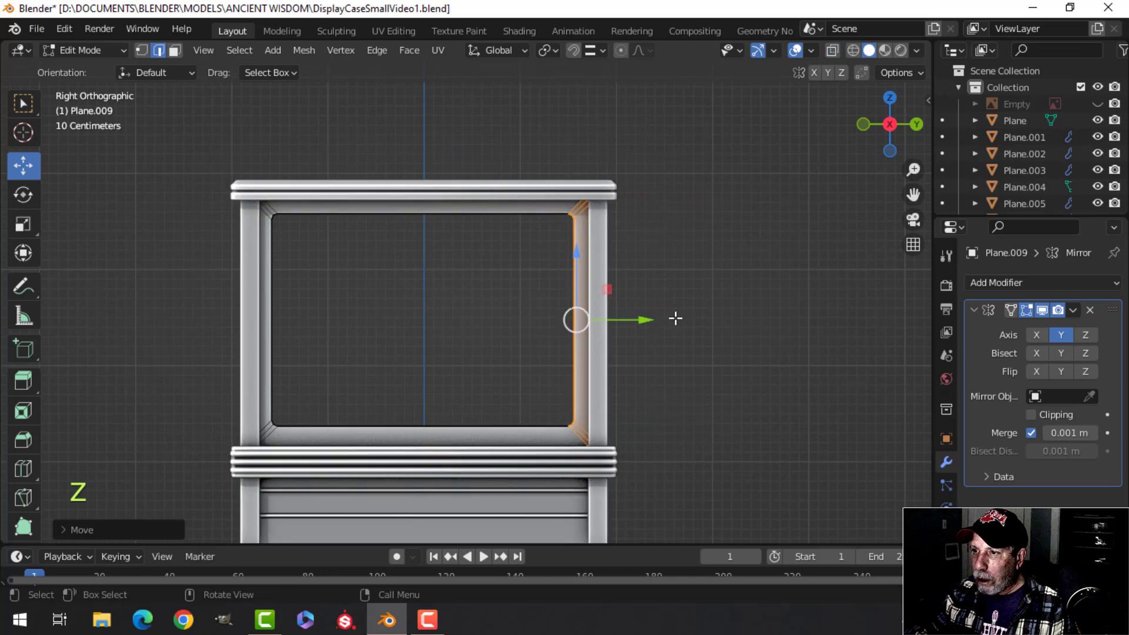
Fine-tune the side frame's rear end along Y against the rear post, then return to Object Mode and deselect everything.
drag(647, 319, 654, 313)
key(Tab)
scroll(623, 330, down, 3)
key(alt+a)
Examine how the front and side window frames fit against the cabinet's posts and rails.
middle_drag(622, 334, 513, 351)
scroll(600, 376, up, 4)
scroll(534, 369, up, 3)
scroll(470, 324, down, 5)
key(alt+a)
scroll(531, 372, up, 4)
scroll(494, 350, down, 4)
scroll(534, 392, up, 2)
scroll(536, 391, down, 4)
middle_drag(513, 350, 478, 354)
scroll(516, 354, up, 2)
Add a plane and raise its mesh along Z to the height of the open upper section.
key(shift+a)
mouse_move(446, 247)
click(566, 251)
key(Tab)
scroll(562, 363, down, 4)
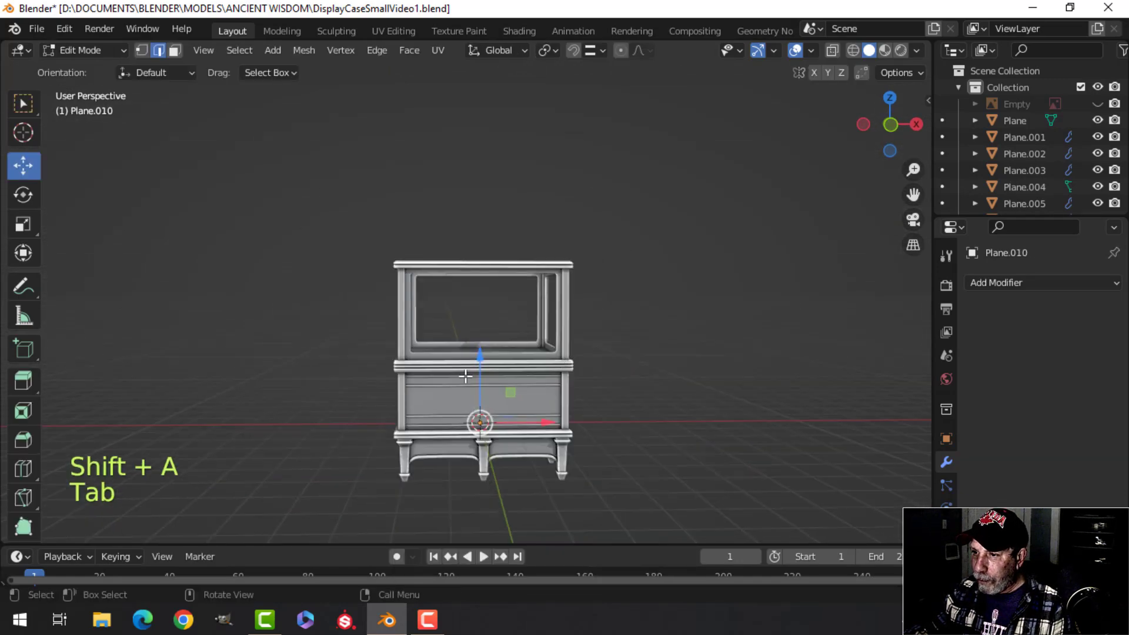
drag(481, 357, 485, 252)
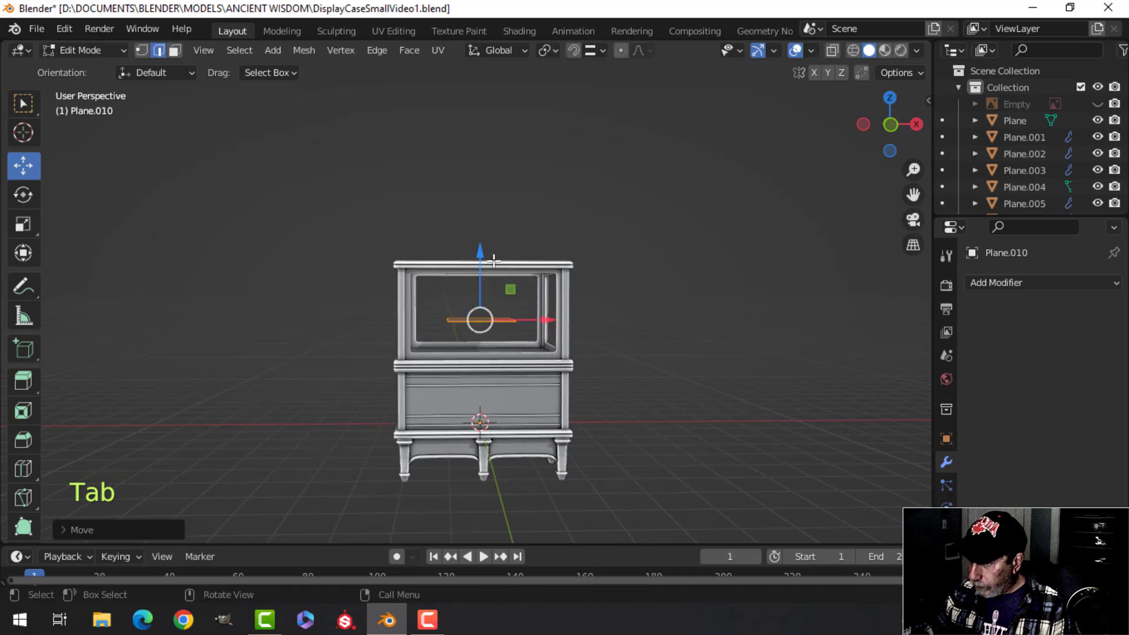
Rotate the plane's mesh 90 degrees about the X axis so it stands upright facing the front.
key(KP_1)
scroll(637, 280, up, 4)
key(r)
key(x)
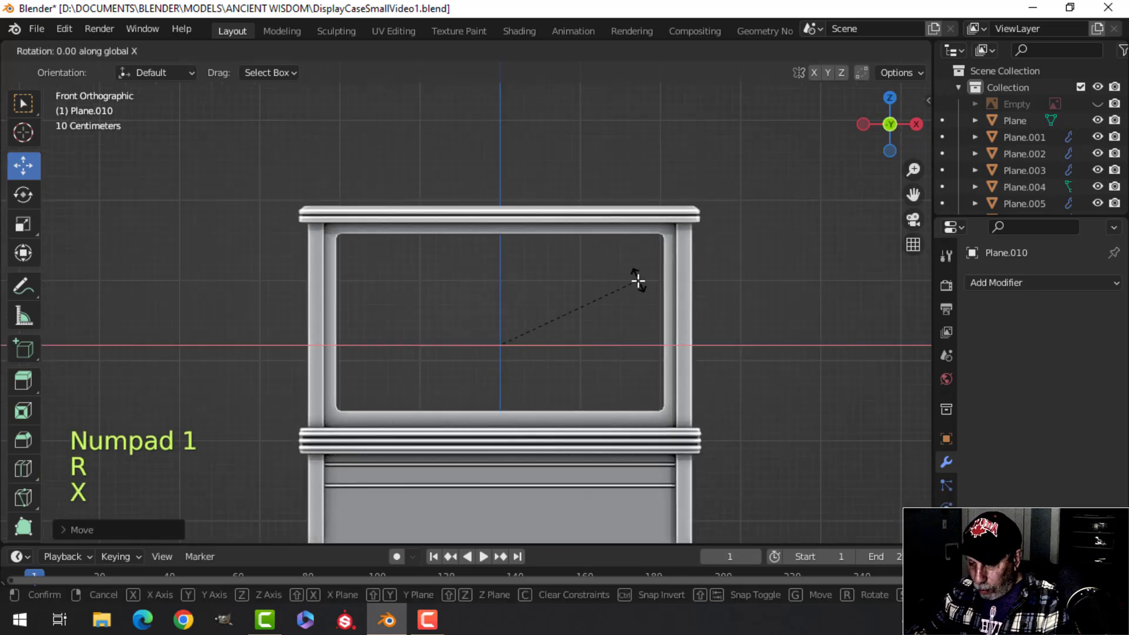
key(9)
key(0)
click(638, 279)
Centre the pane vertically in the front opening and scale it along X and by about 1.19 along Z to fill it.
drag(499, 343, 507, 248)
key(s)
key(x)
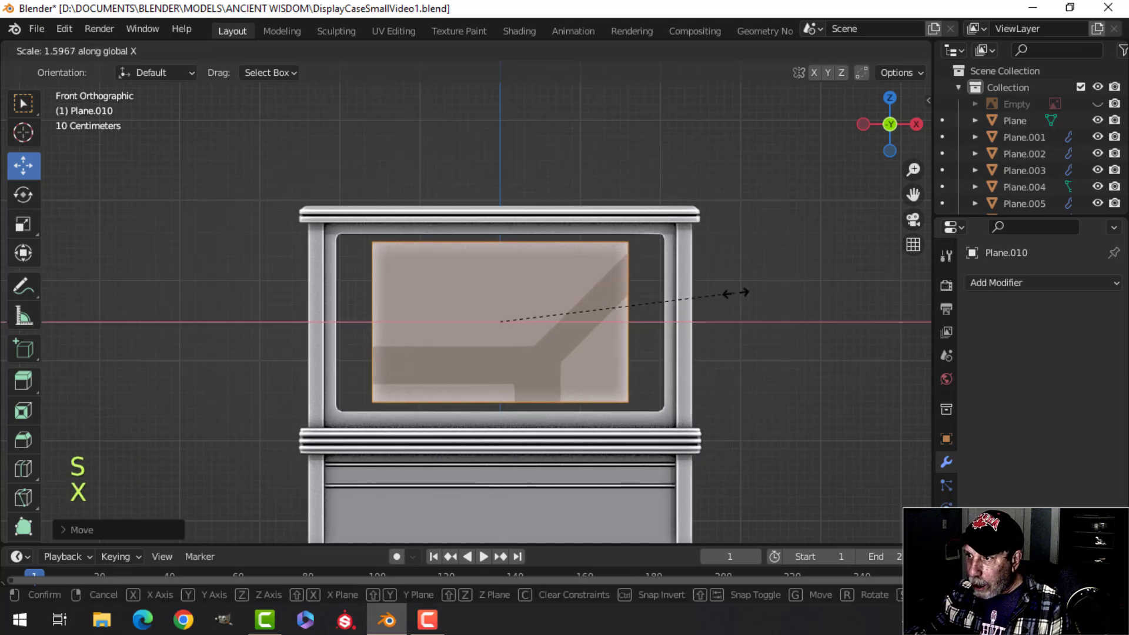
click(806, 288)
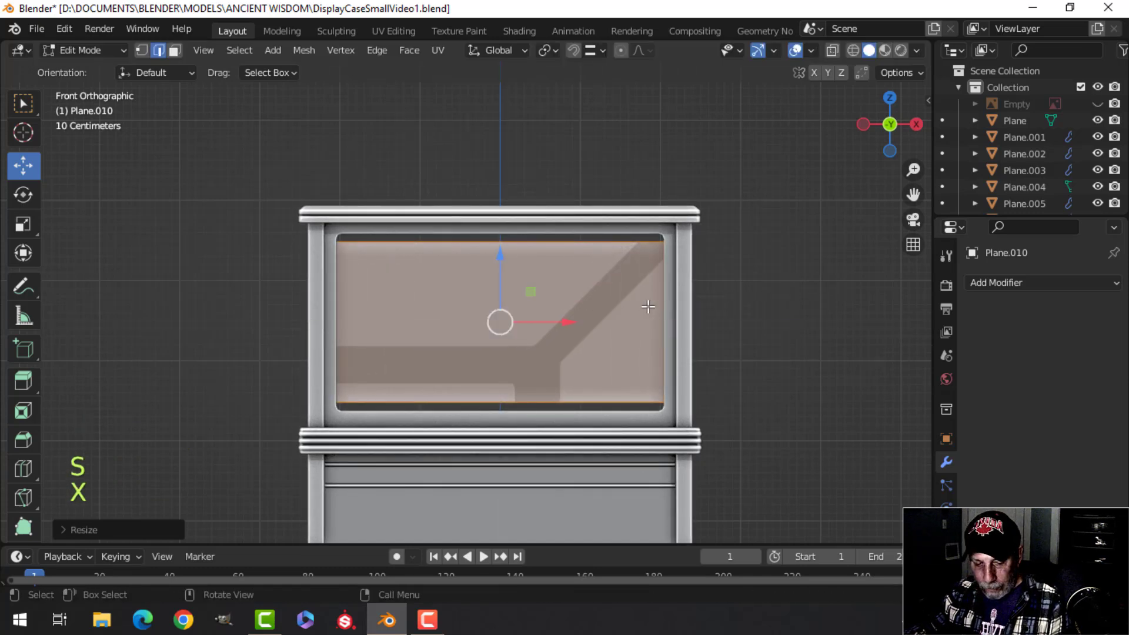
key(s)
key(z)
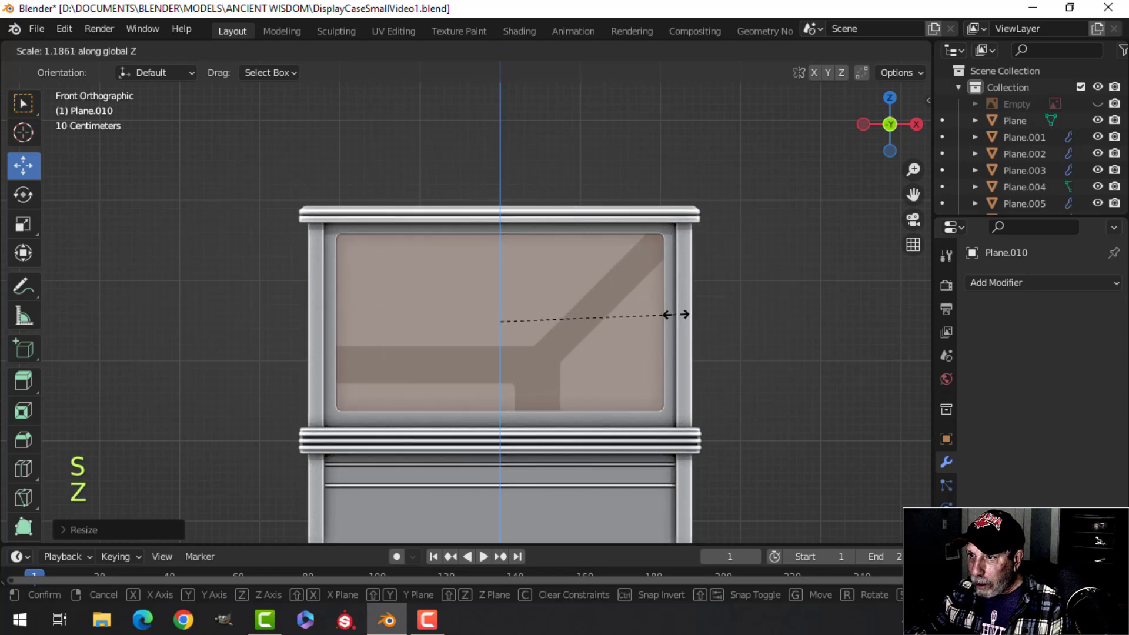
click(676, 314)
Move the pane's mesh forward along Y and seat it just inside the front window frame.
key(Tab)
scroll(509, 318, down, 4)
middle_drag(510, 319, 500, 354)
scroll(564, 349, up, 3)
key(alt+a)
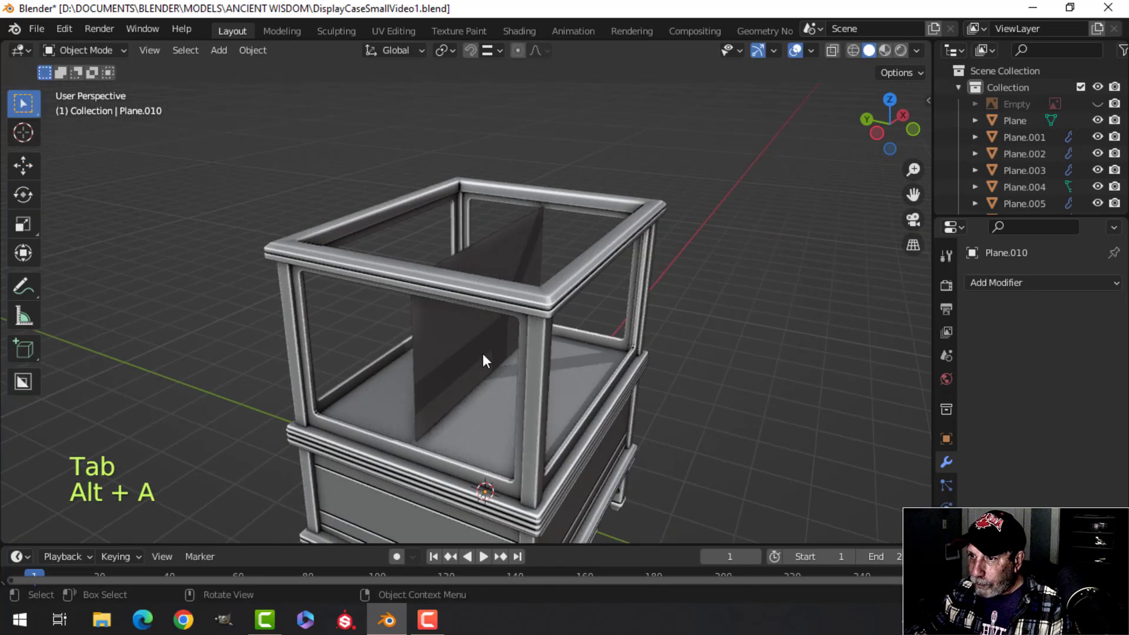
key(Tab)
drag(449, 312, 594, 329)
scroll(549, 365, up, 4)
shift+middle_drag(549, 365, 471, 339)
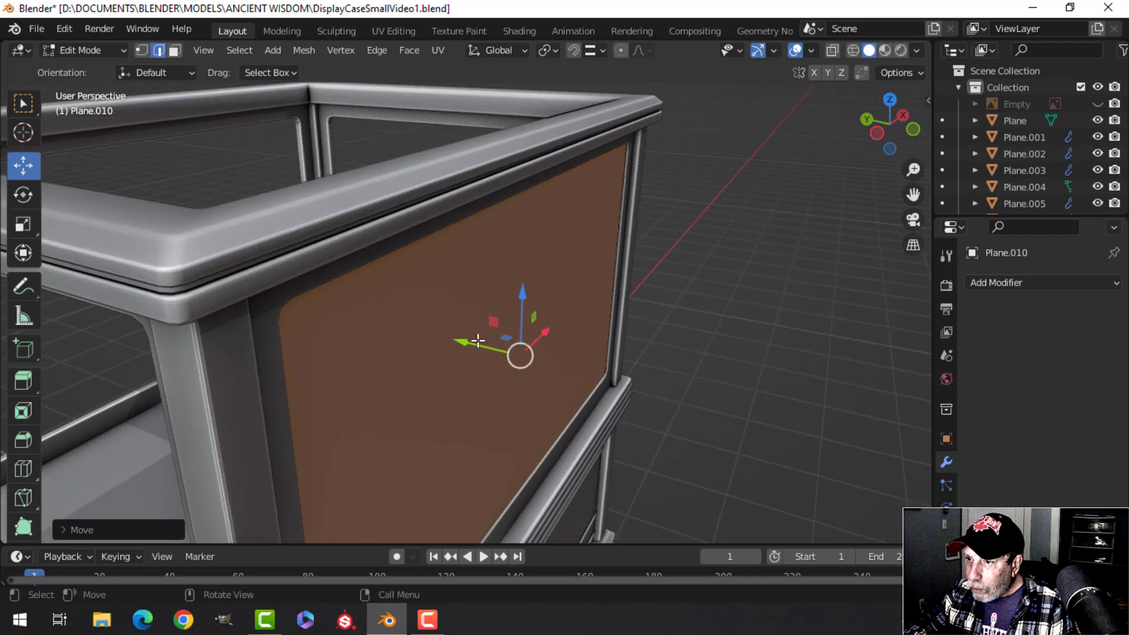
key(g)
key(y)
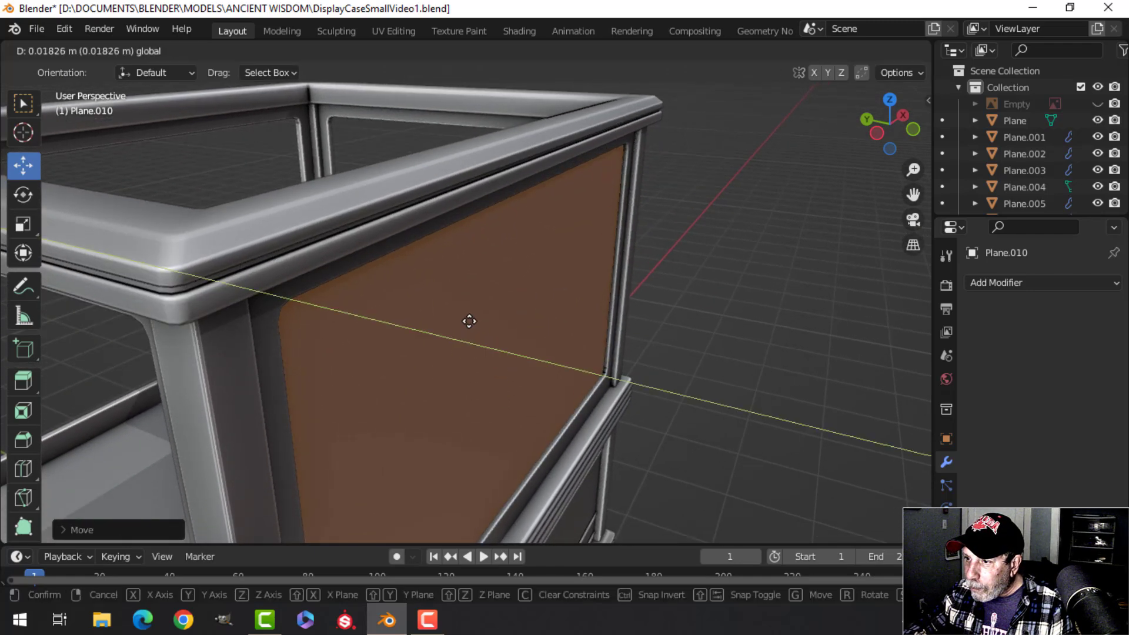
drag(469, 322, 470, 321)
Turn on the Face Orientation overlay to check the front pane and window frames.
scroll(513, 318, down, 4)
middle_drag(655, 308, 782, 85)
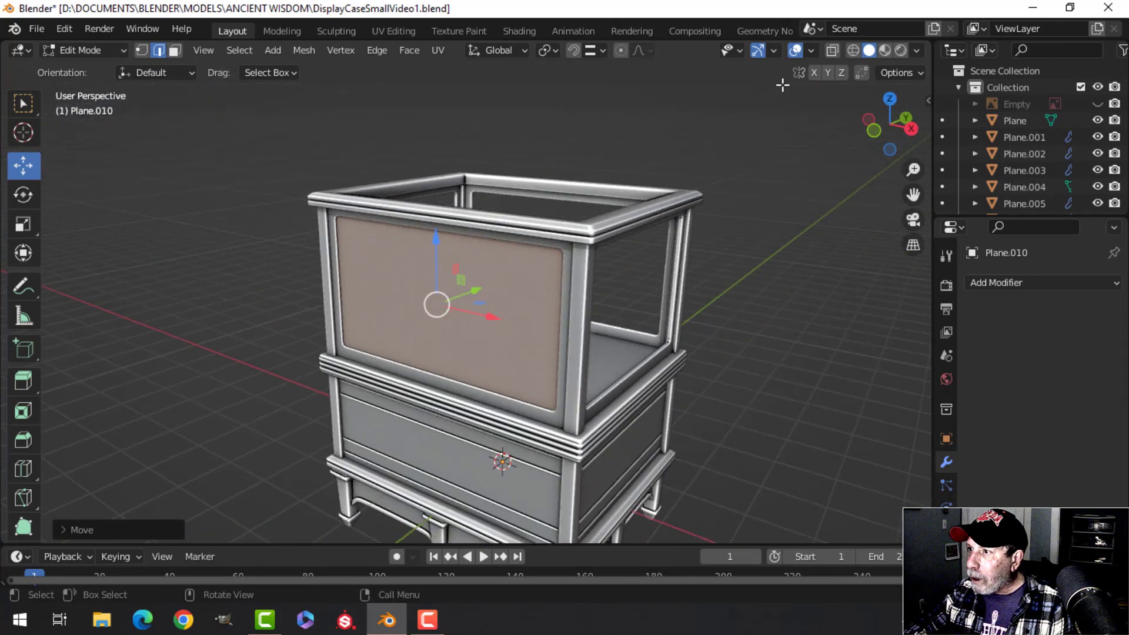
click(811, 51)
click(742, 367)
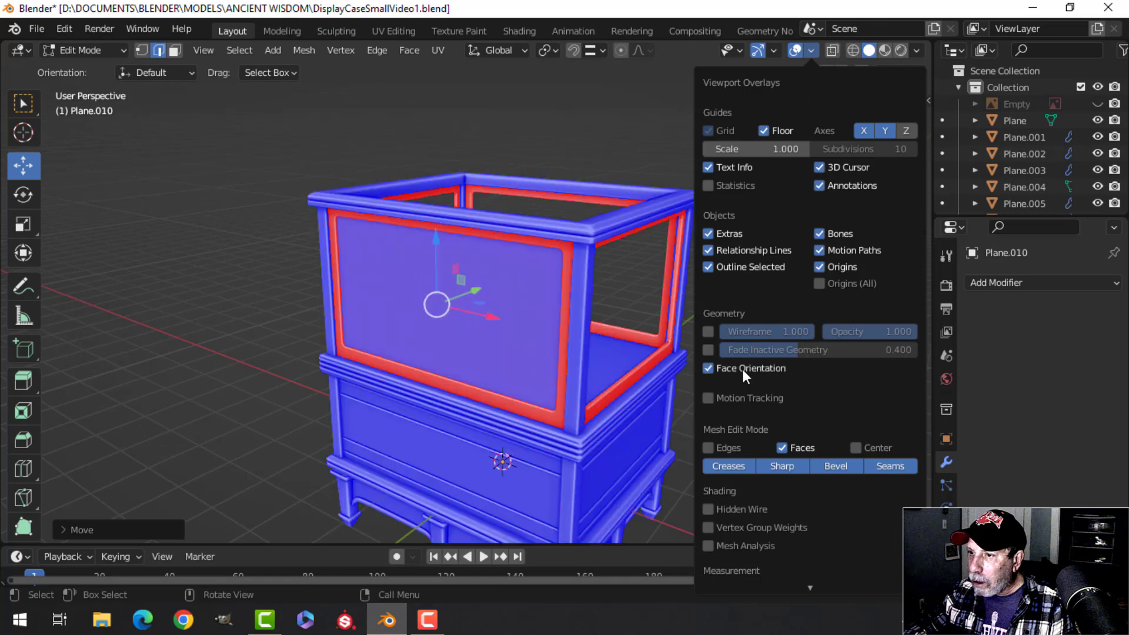
scroll(530, 465, up, 2)
Select the front and side window frames together and flip the normals of all their faces.
key(Tab)
click(573, 475)
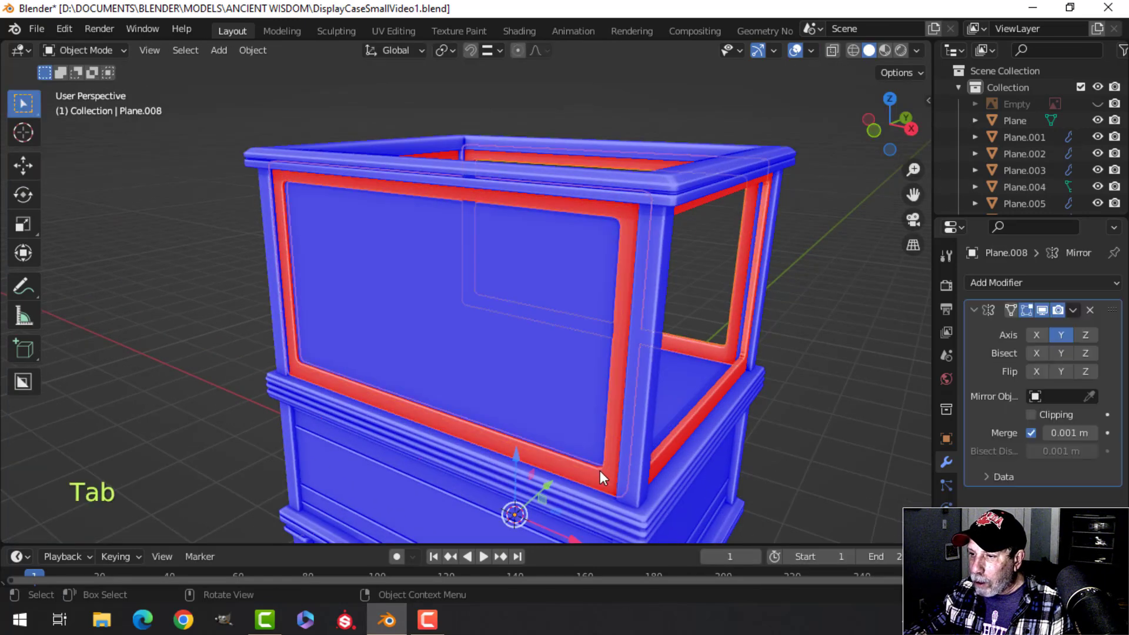
shift+click(675, 444)
key(Tab)
key(a)
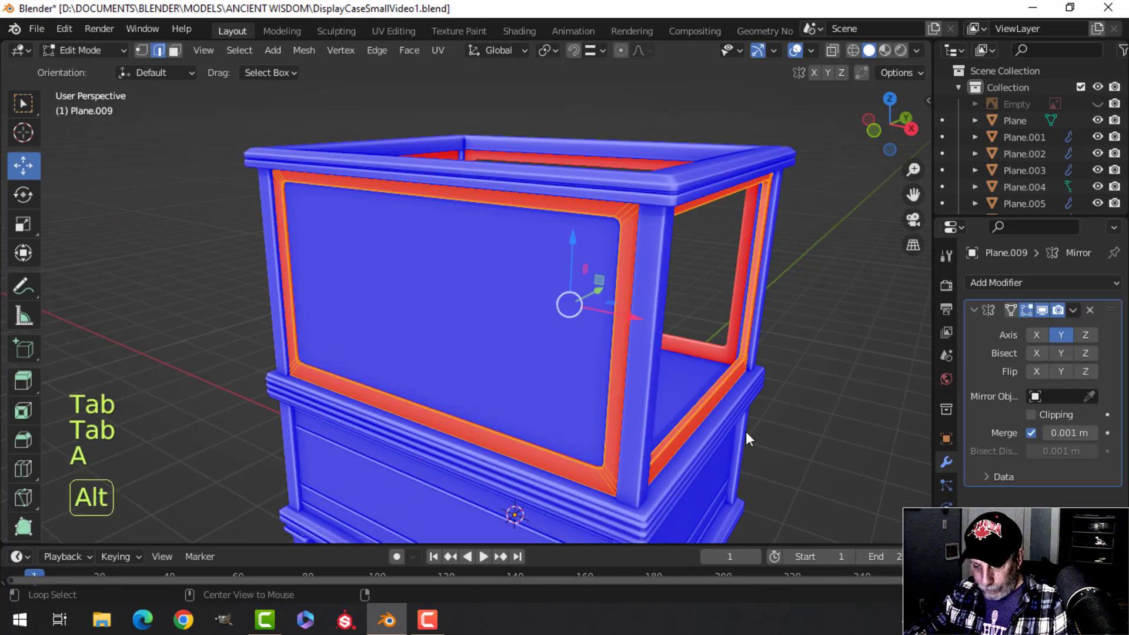
key(alt+n)
click(676, 344)
key(Tab)
scroll(555, 352, down, 3)
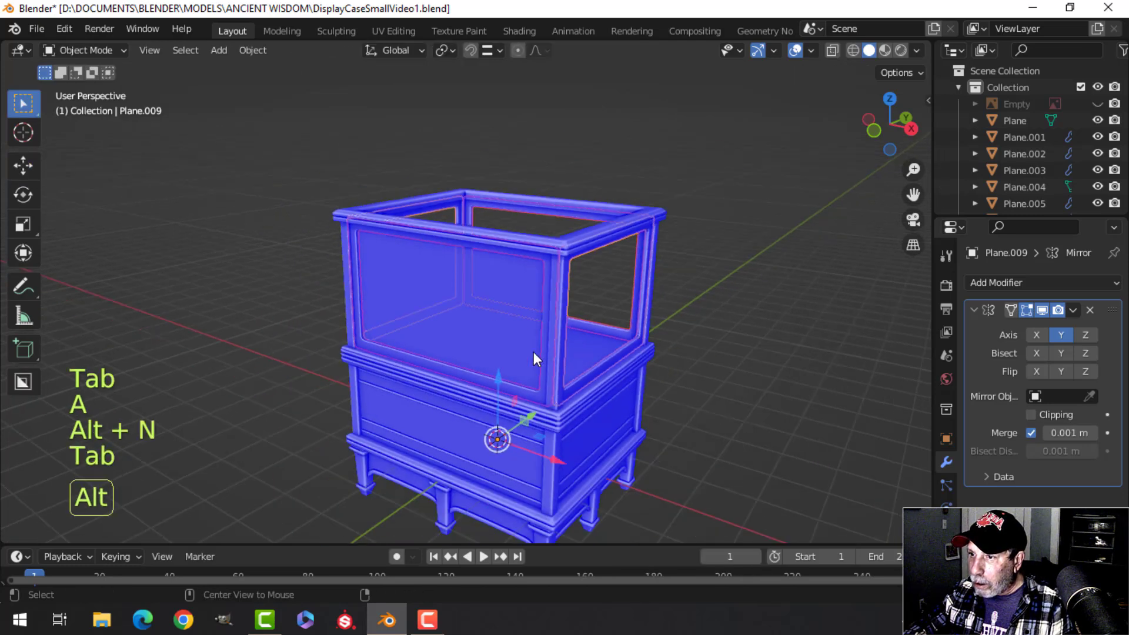
Clear the frame selection and turn off the Face Orientation overlay.
key(alt+a)
click(812, 50)
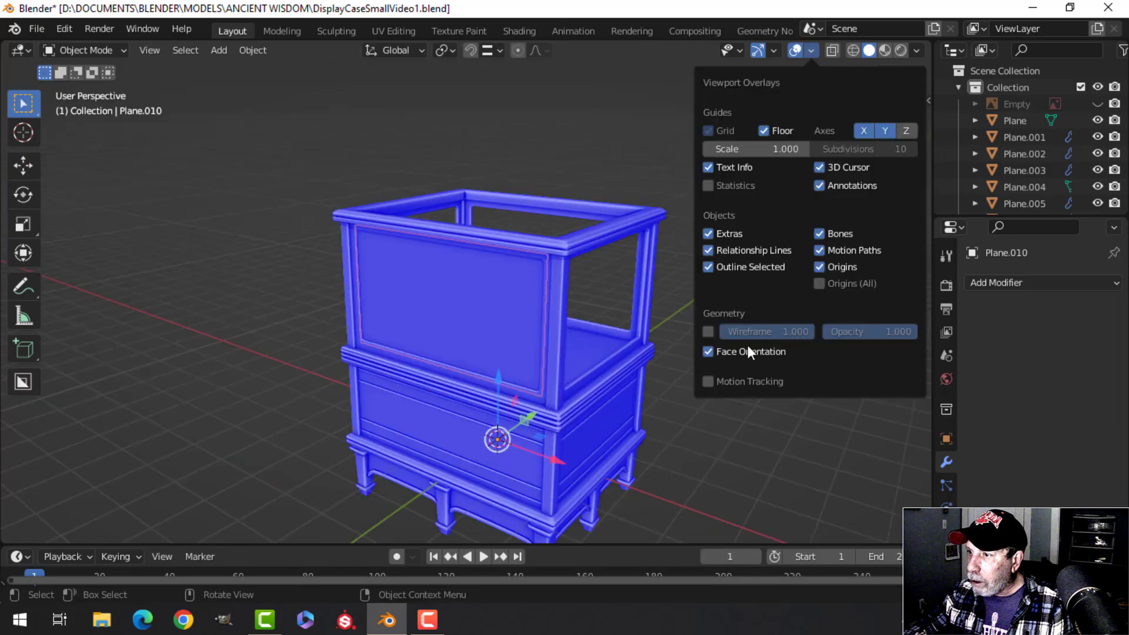
click(732, 350)
Add a Mirror modifier to the front pane using only the Y axis to create the rear pane.
click(990, 282)
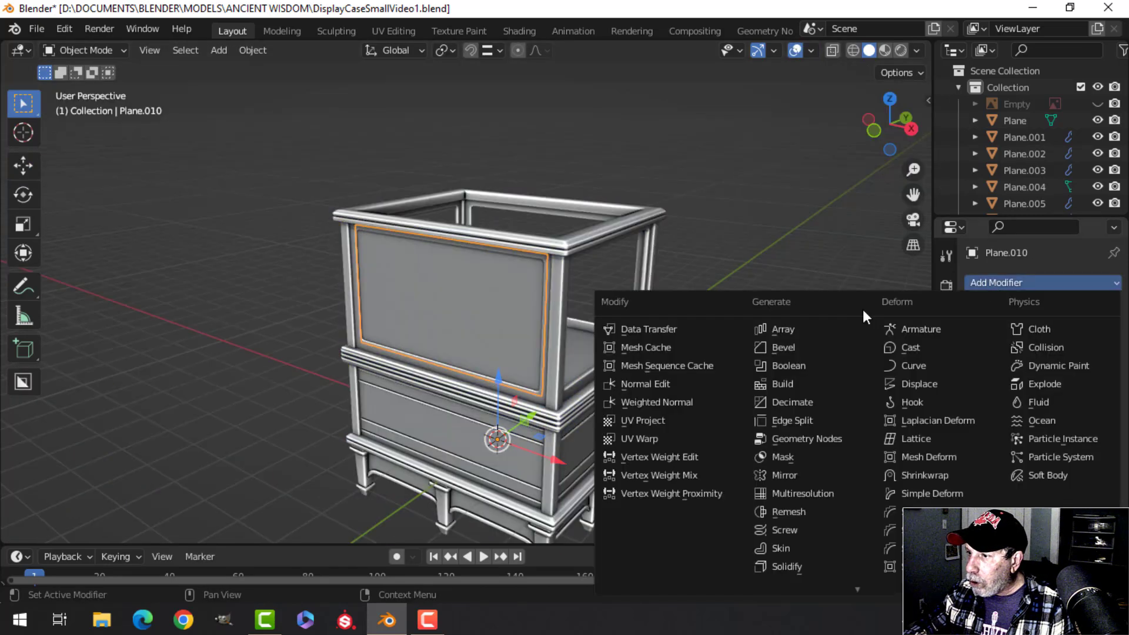
click(802, 473)
click(1060, 335)
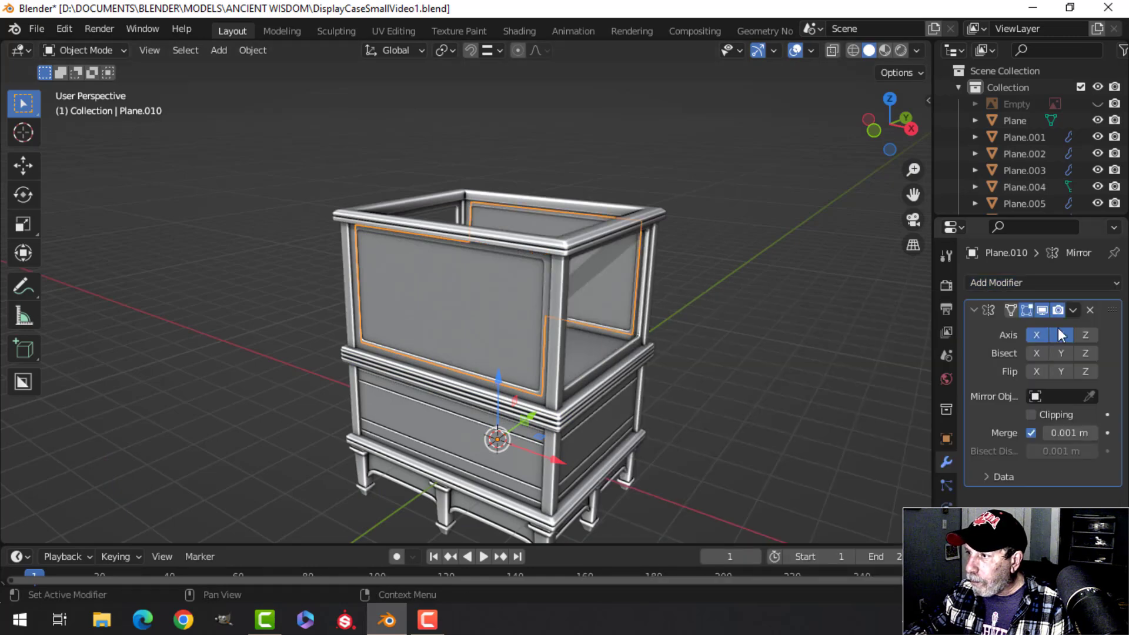
middle_drag(705, 347, 658, 375)
scroll(694, 368, up, 3)
key(alt+a)
middle_drag(746, 359, 689, 382)
scroll(689, 376, up, 3)
scroll(689, 390, down, 5)
middle_drag(619, 395, 407, 246)
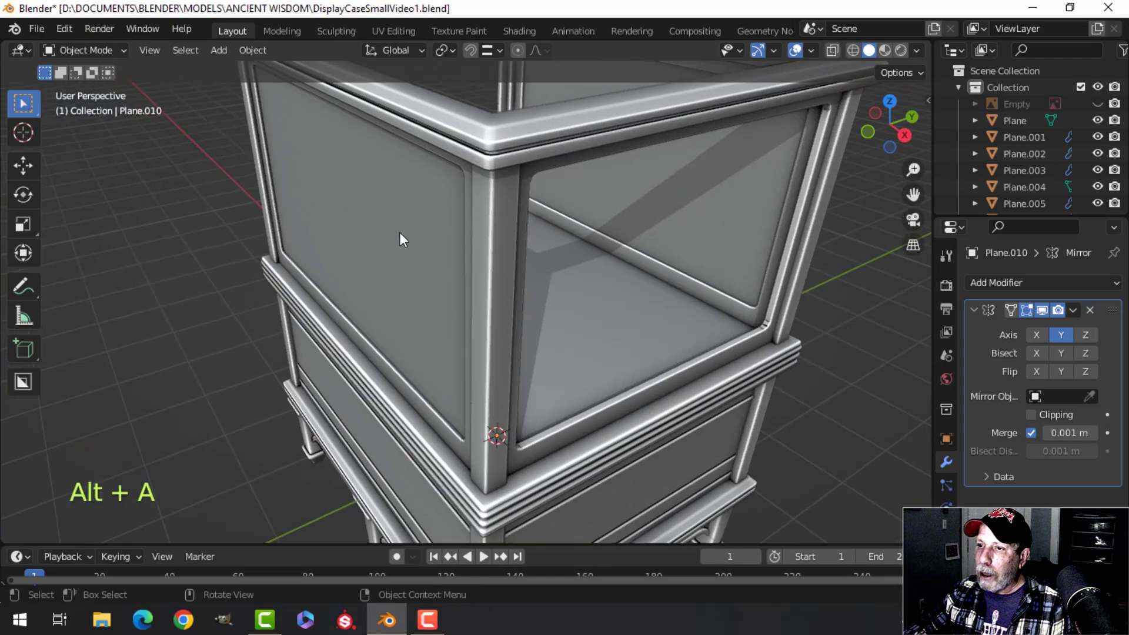
Duplicate the mirrored front pane object and rotate the copy 90 degrees about the Z axis.
key(Tab)
key(a)
scroll(548, 314, down, 5)
mouse_move(548, 314)
middle_down()
mouse_move(620, 306)
mouse_move(550, 315)
middle_up()
key(Tab)
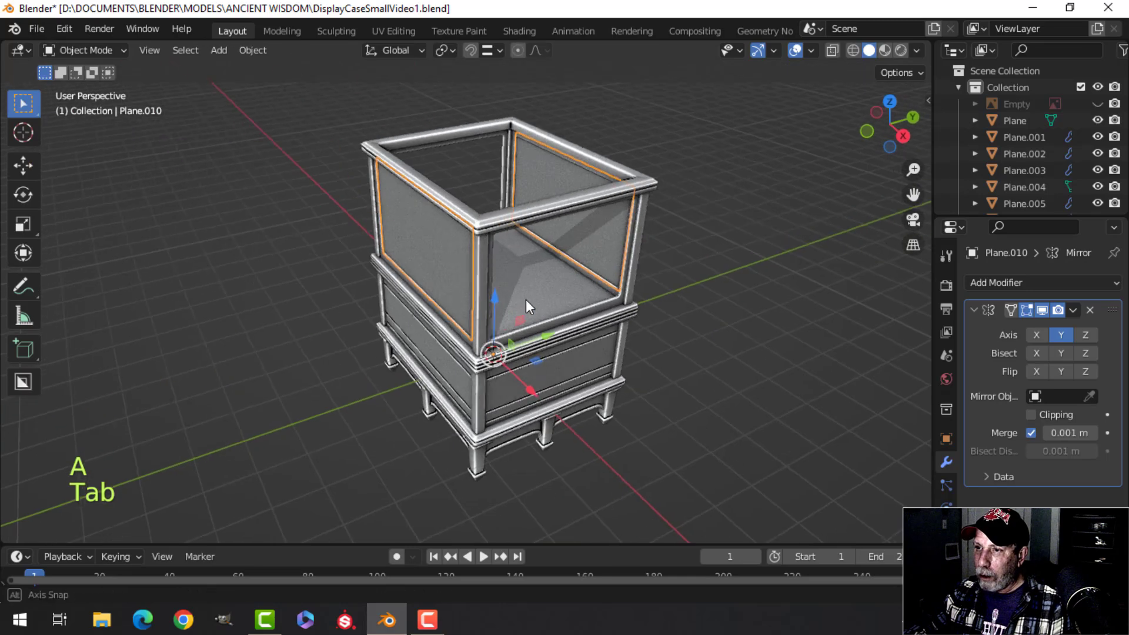
key(shift+d)
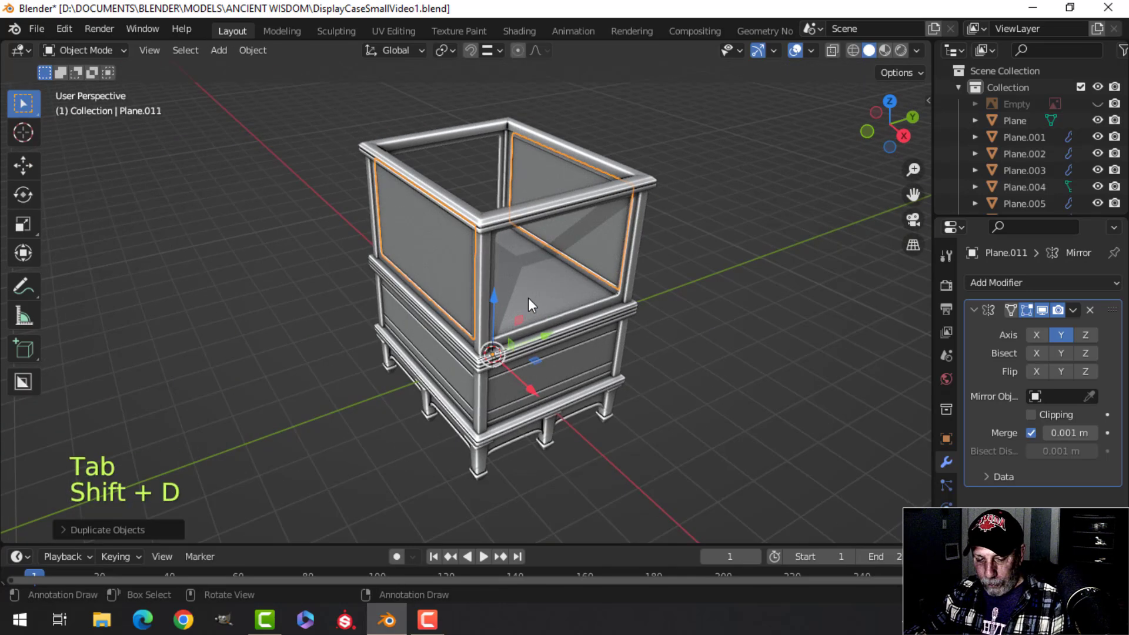
key(r)
key(z)
key(9)
key(0)
click(528, 297)
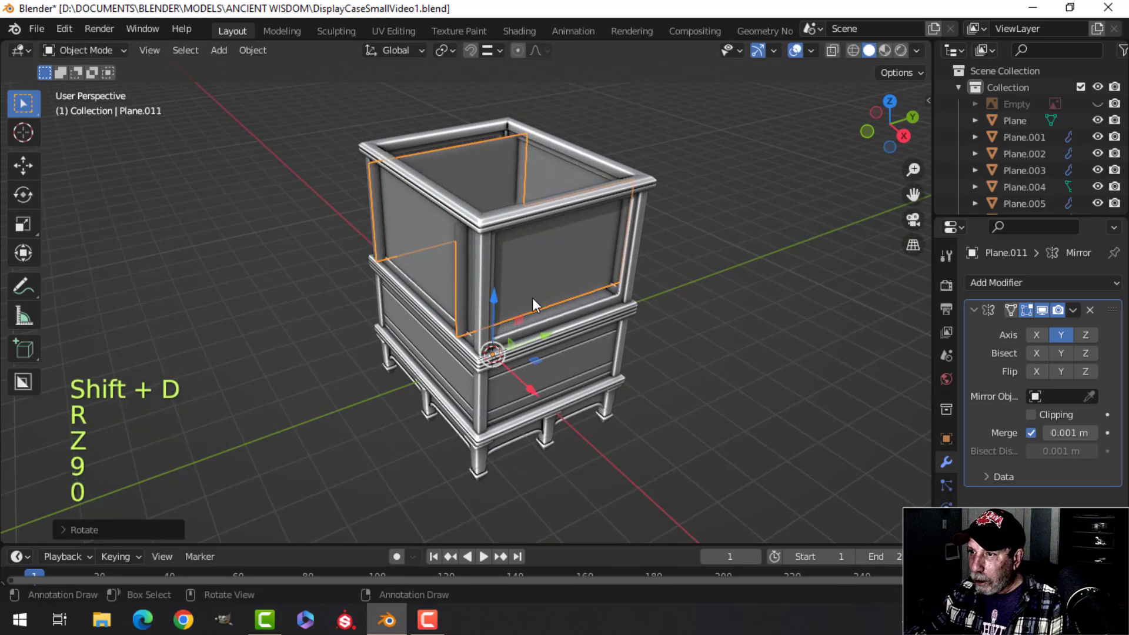
Move the duplicated pane's mesh along X into the cabinet's side window frame.
key(Tab)
key(a)
scroll(549, 308, up, 5)
shift+middle_drag(549, 308, 540, 282)
drag(702, 189, 740, 219)
Scale the side pane narrower along Y to fit its frame, then return to Object Mode and deselect it.
middle_drag(732, 233, 751, 290)
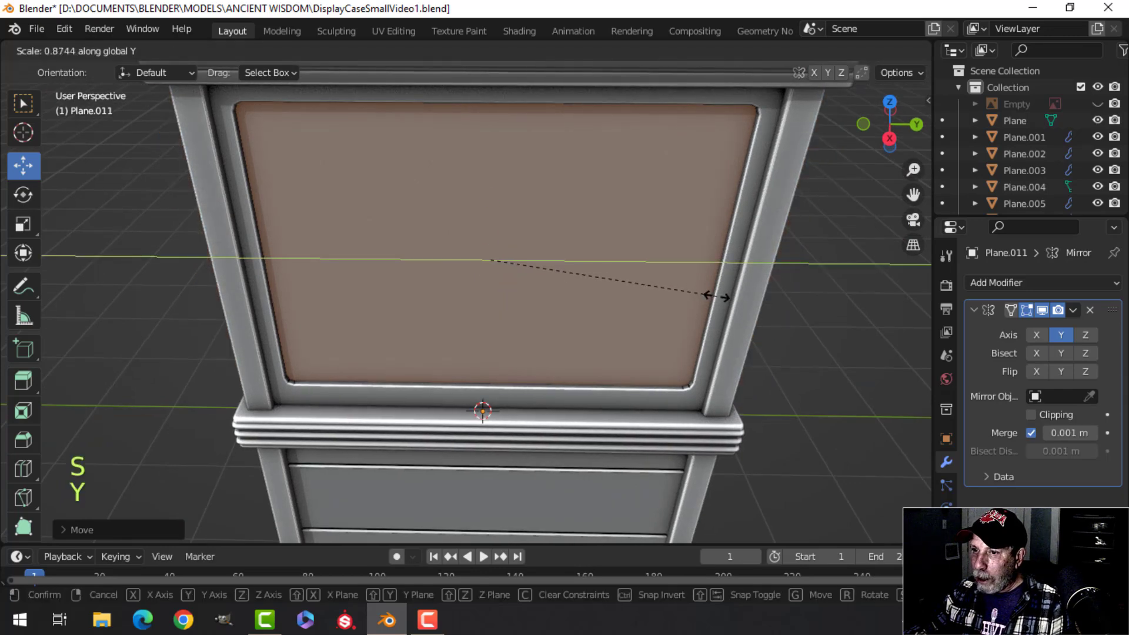
click(685, 295)
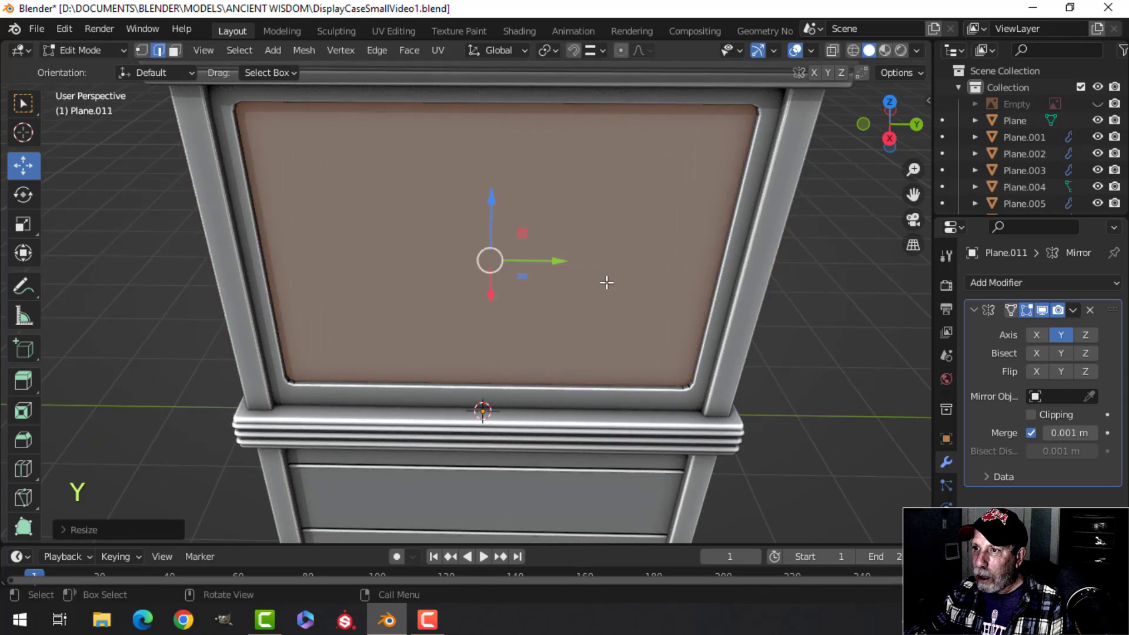
scroll(608, 283, down, 4)
middle_drag(608, 298, 560, 347)
key(Tab)
scroll(668, 308, down, 4)
key(alt+a)
scroll(546, 290, up, 5)
Duplicate the front pane's mesh in Edit Mode and raise the copy along Z above the cabinet.
click(560, 347)
key(Tab)
key(shift+d)
right_click(585, 306)
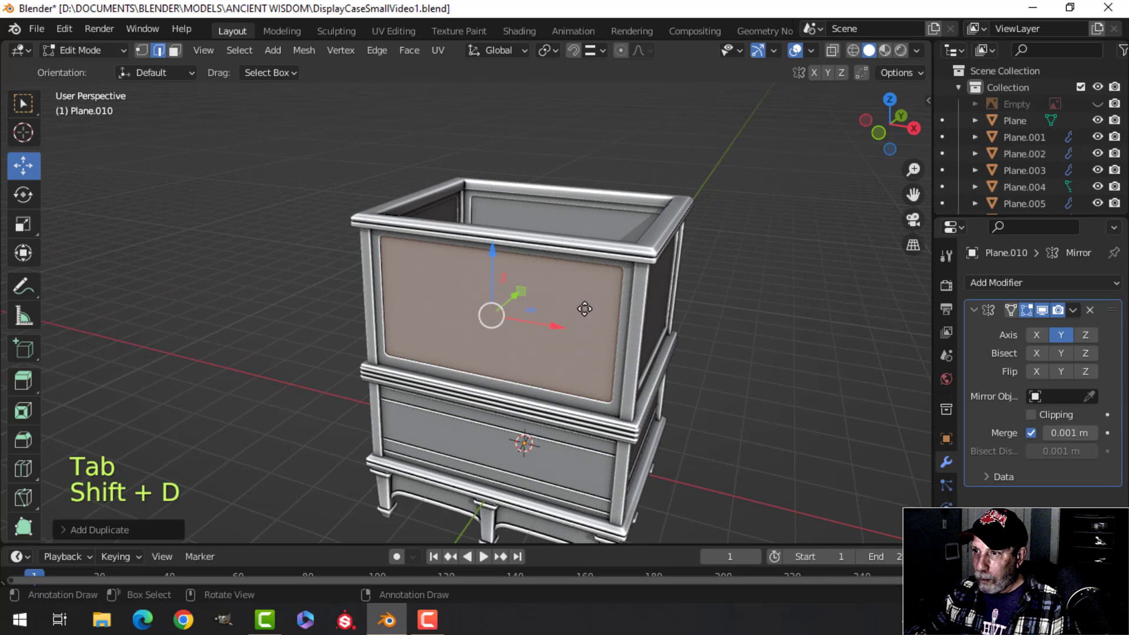
drag(497, 249, 522, 533)
click(522, 533)
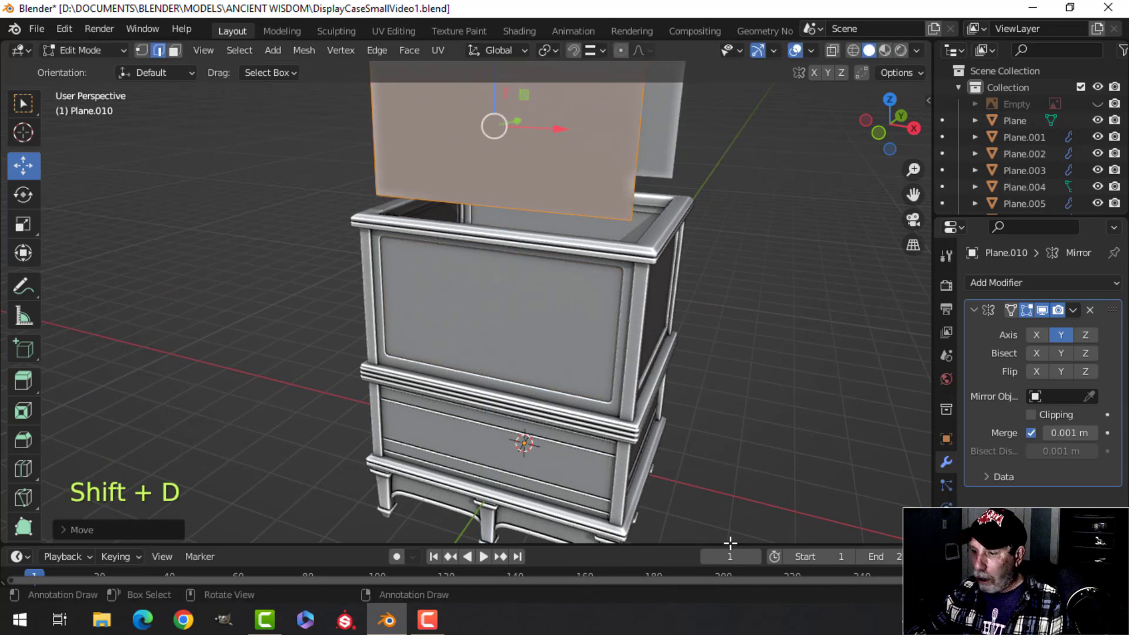
Separate the raised pane into its own object and remove its Mirror modifier.
key(p)
click(729, 539)
key(Tab)
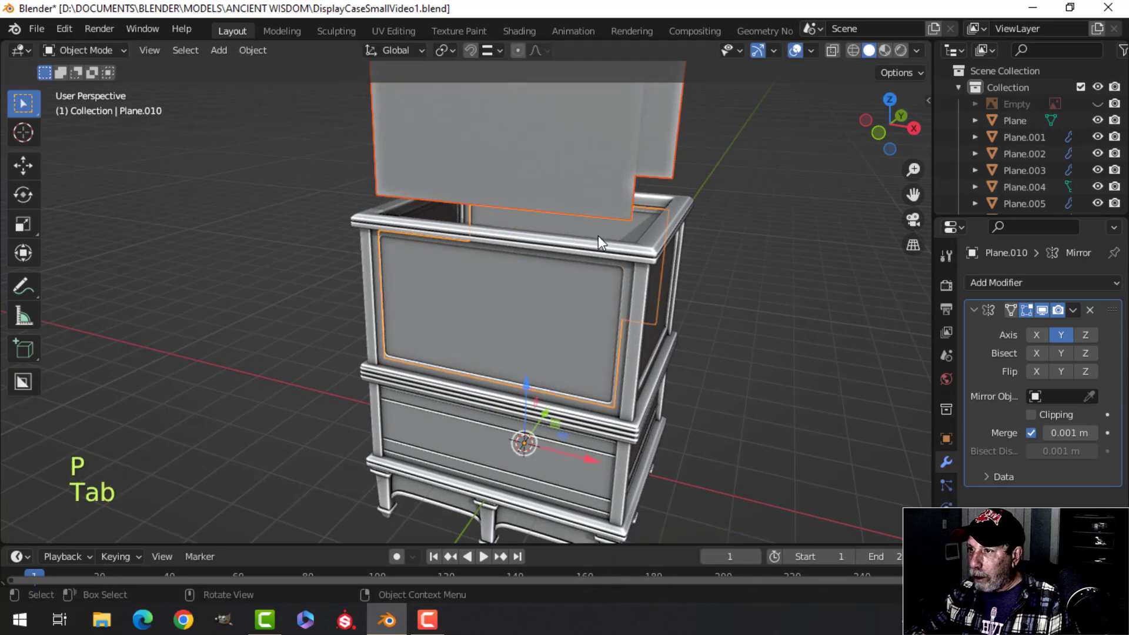
click(590, 214)
click(1090, 312)
Rotate the separated pane's whole mesh so it lies horizontally above the cabinet.
shift+middle_drag(752, 319, 547, 391)
key(Tab)
key(a)
key(r)
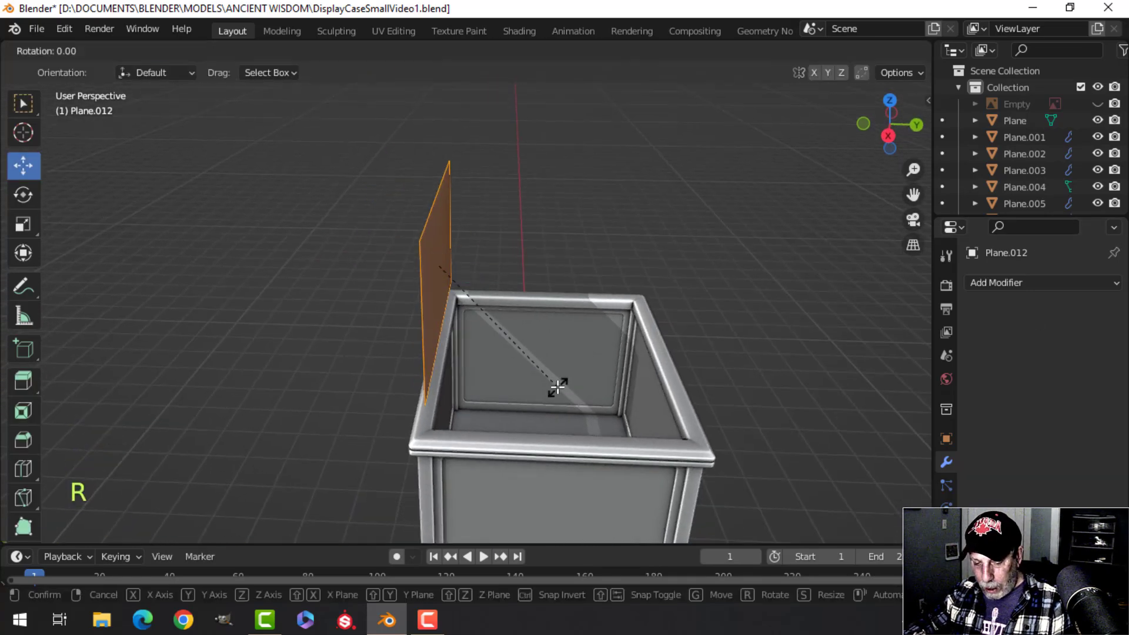
key(0)
key(Return)
Move the horizontal pane along Y to centre it over the cabinet's top opening.
drag(505, 266, 617, 283)
key(KP_7)
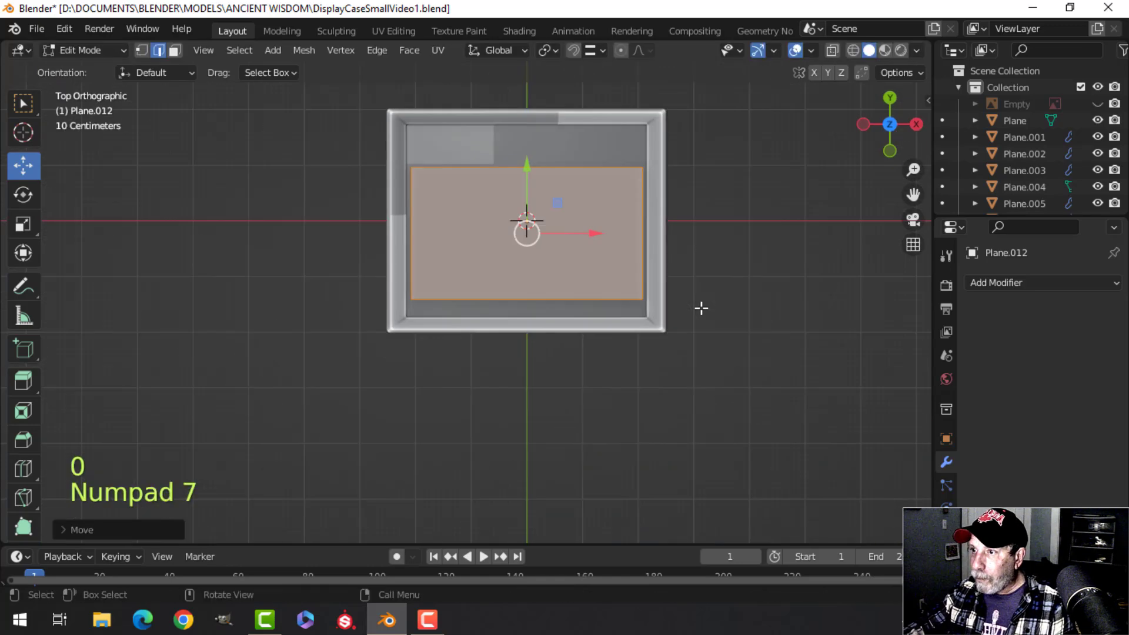
drag(526, 168, 526, 156)
Scale the top pane by about 1.10 along X and enlarge it along Y to cover the top opening.
key(s)
key(x)
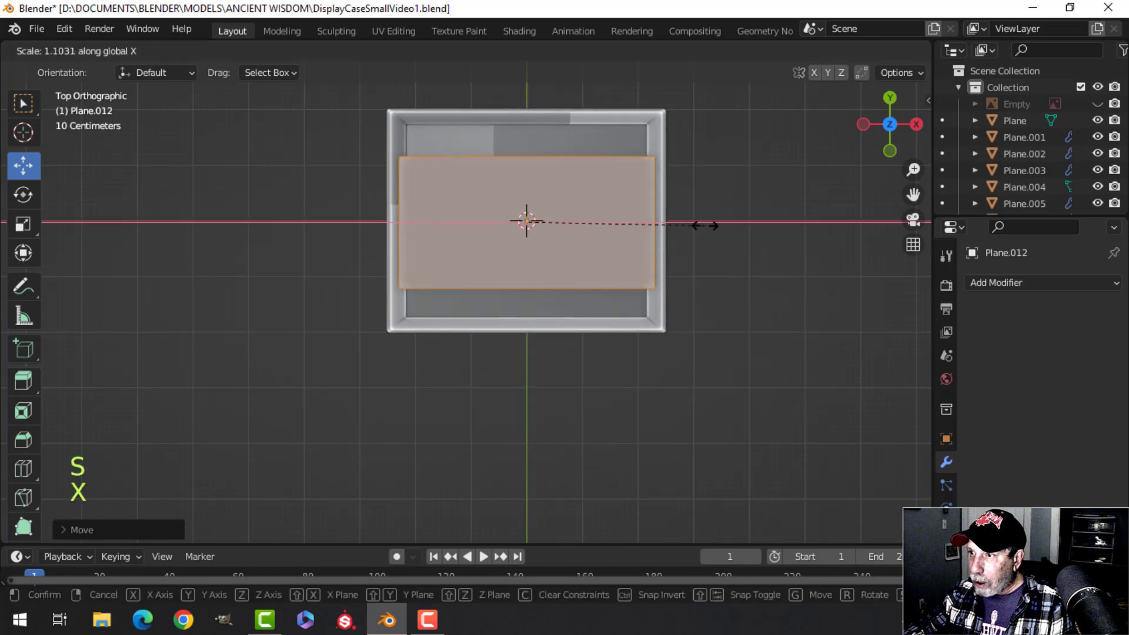
click(705, 225)
shift+middle_drag(623, 217, 639, 258)
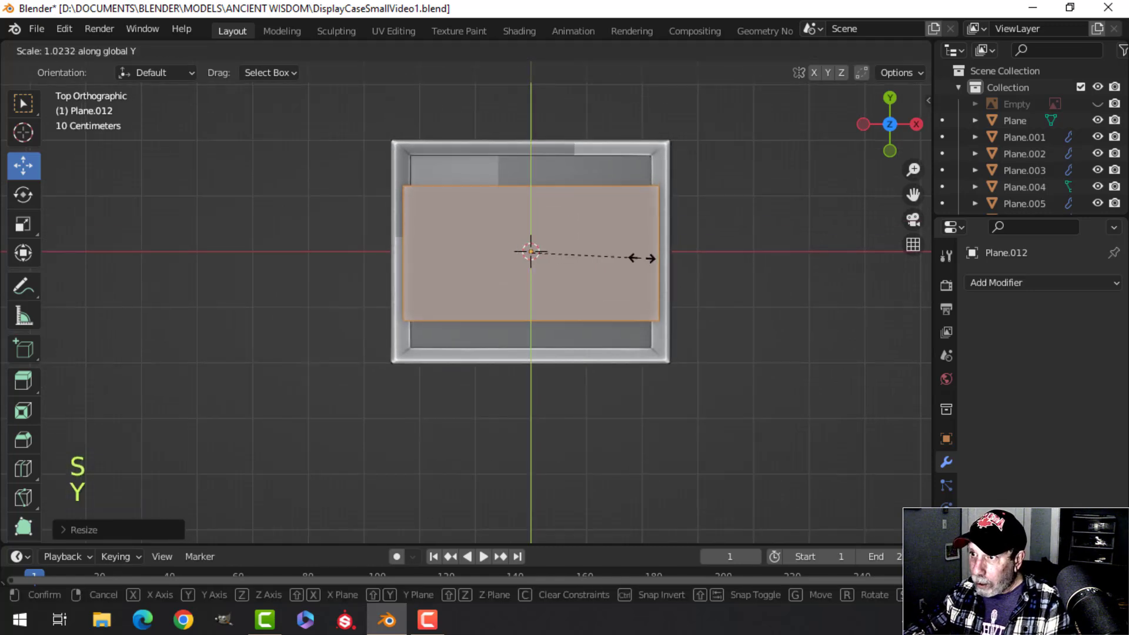
click(698, 287)
Lower the top pane along Z until it sits within the cabinet's top moulding.
middle_drag(697, 288, 555, 131)
scroll(590, 203, up, 3)
drag(524, 92, 520, 221)
shift+middle_drag(520, 225, 487, 169)
scroll(471, 206, up, 2)
scroll(483, 217, up, 1)
drag(470, 183, 470, 180)
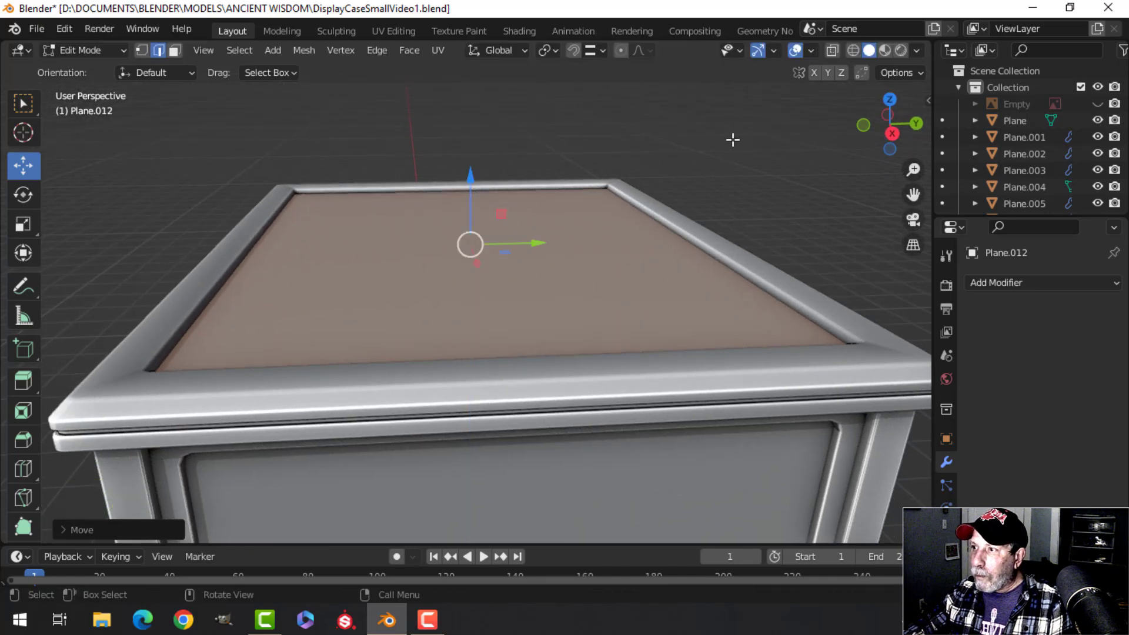
Turn on the Face Orientation overlay and flip the top pane's normals.
click(811, 51)
click(751, 369)
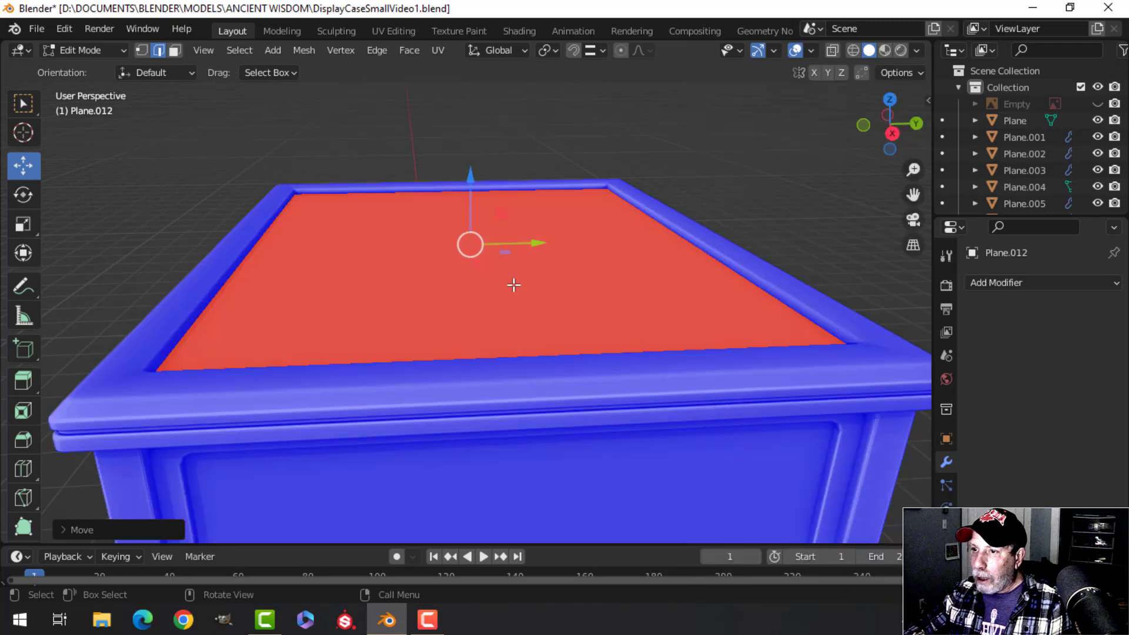
key(alt+n)
click(482, 257)
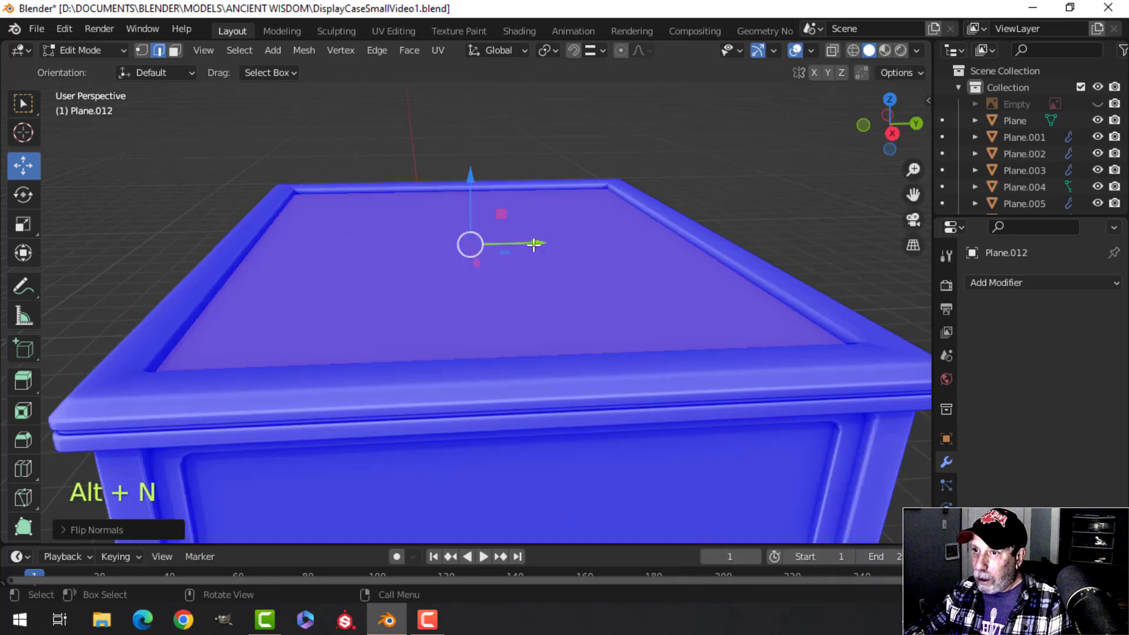
Return to Object Mode, deselect the top pane and turn off the Face Orientation overlay.
key(Tab)
scroll(542, 243, down, 5)
key(alt+a)
middle_drag(541, 242, 592, 283)
click(811, 52)
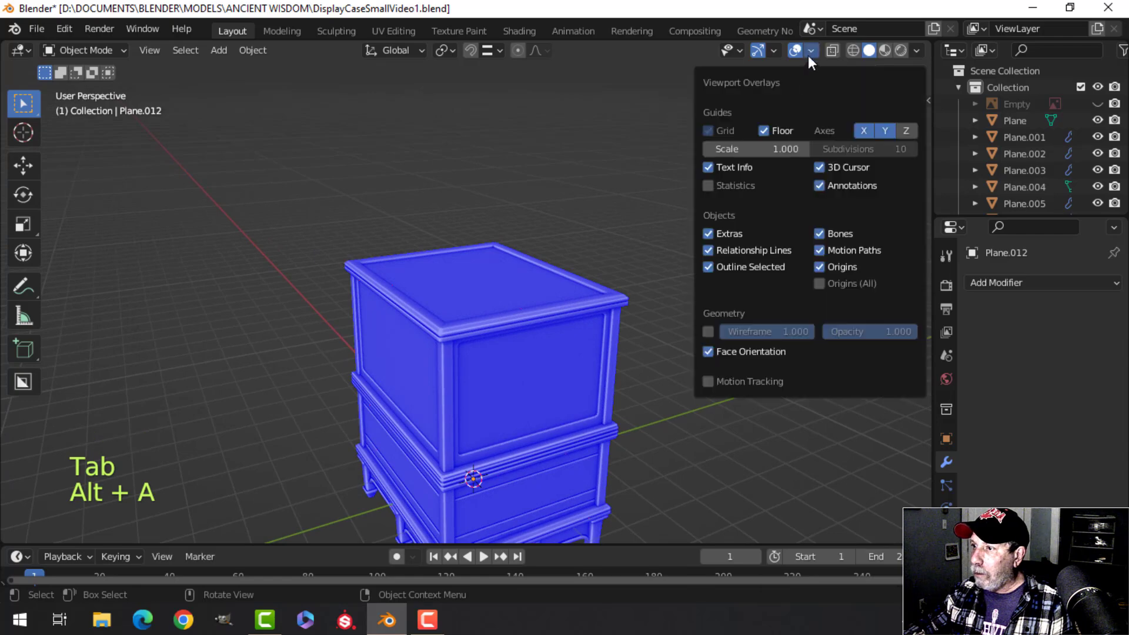
click(732, 352)
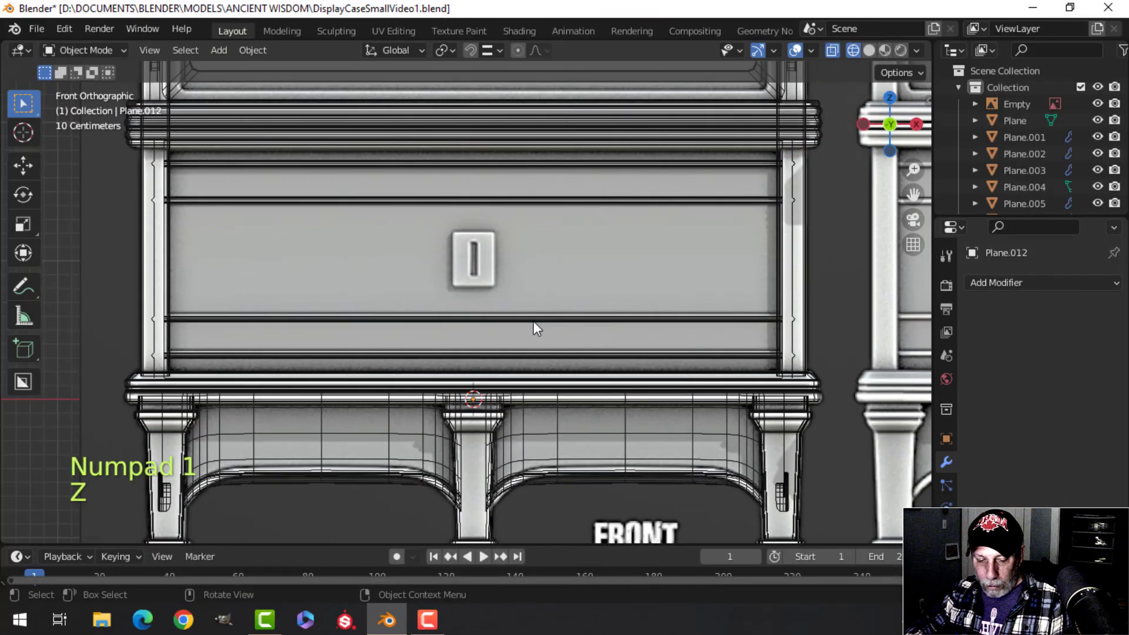
Add a plane, raise it over the lock plate in the front reference and rotate it 90° to face the front.
key(shift+a)
mouse_move(474, 249)
click(600, 249)
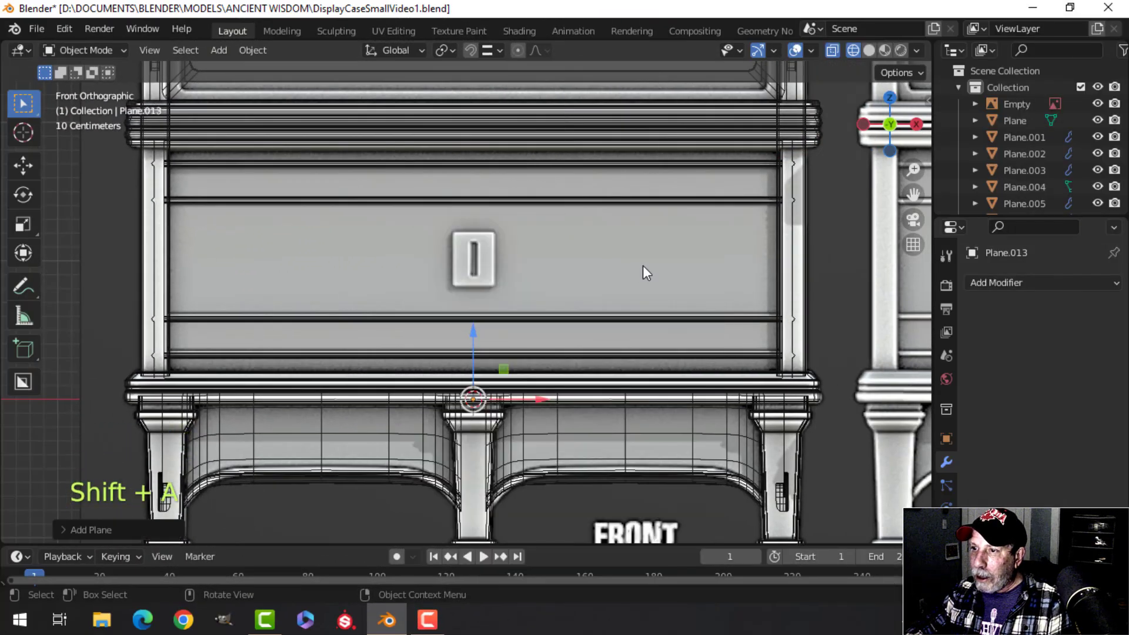
key(Tab)
scroll(644, 266, down, 3)
drag(469, 277, 469, 221)
scroll(581, 260, up, 4)
key(r)
key(0)
key(Return)
Scale the plane to about 0.17 and stretch it along Z to match the lock plate's outline in the reference.
key(s)
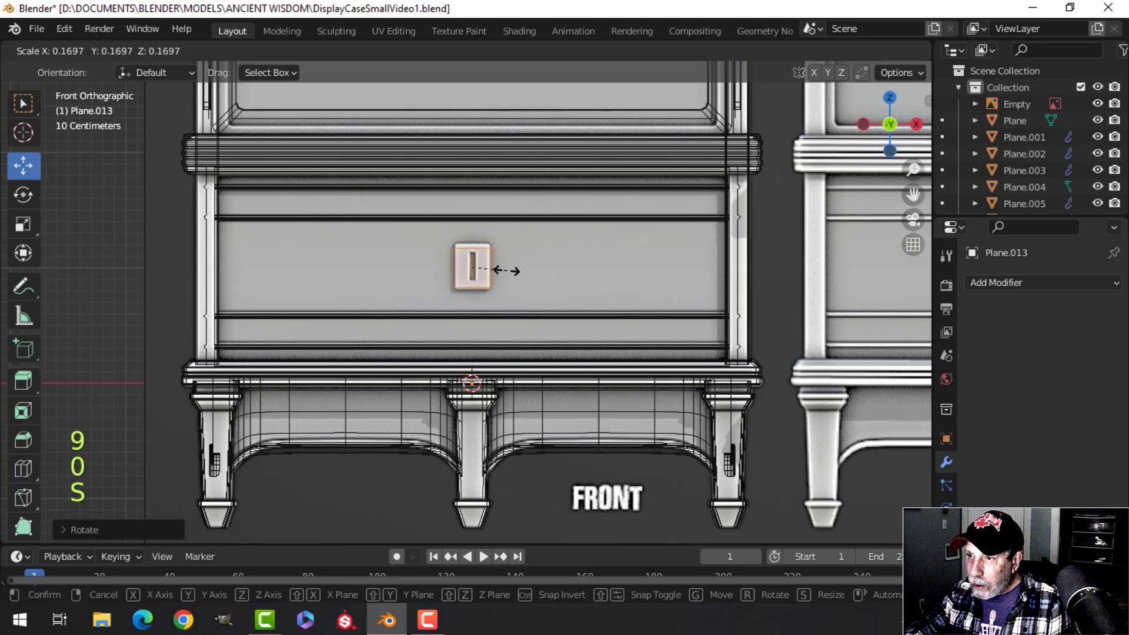
click(497, 270)
scroll(535, 267, up, 3)
key(s)
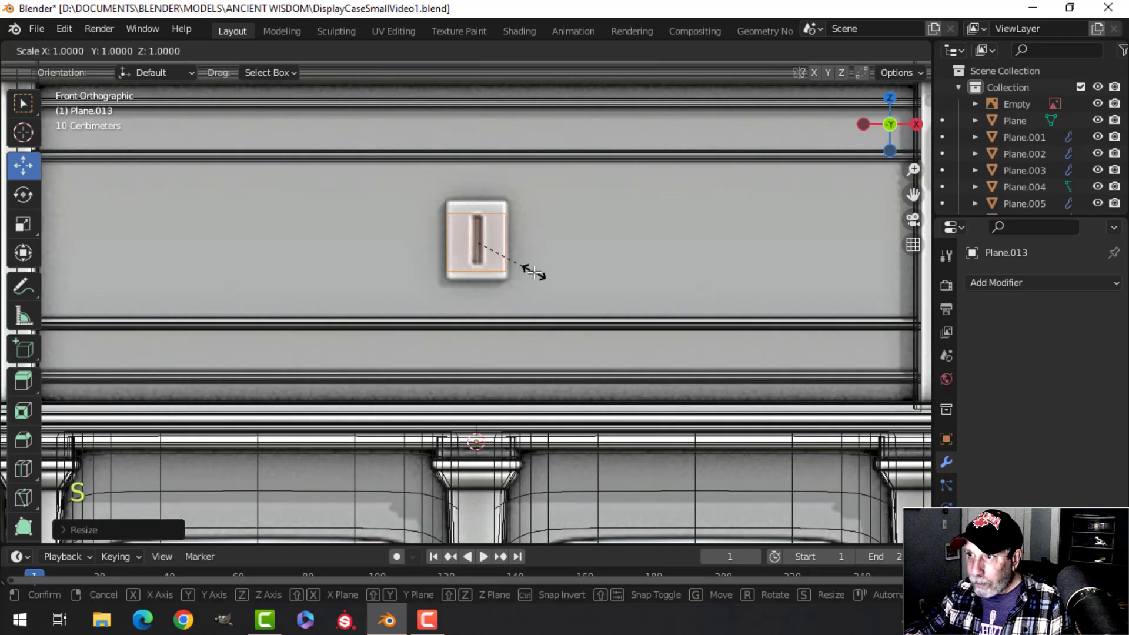
click(554, 279)
Move the lock plate forward along Y to the front of the cabinet and switch to solid shading.
scroll(552, 276, down, 3)
middle_drag(553, 277, 670, 337)
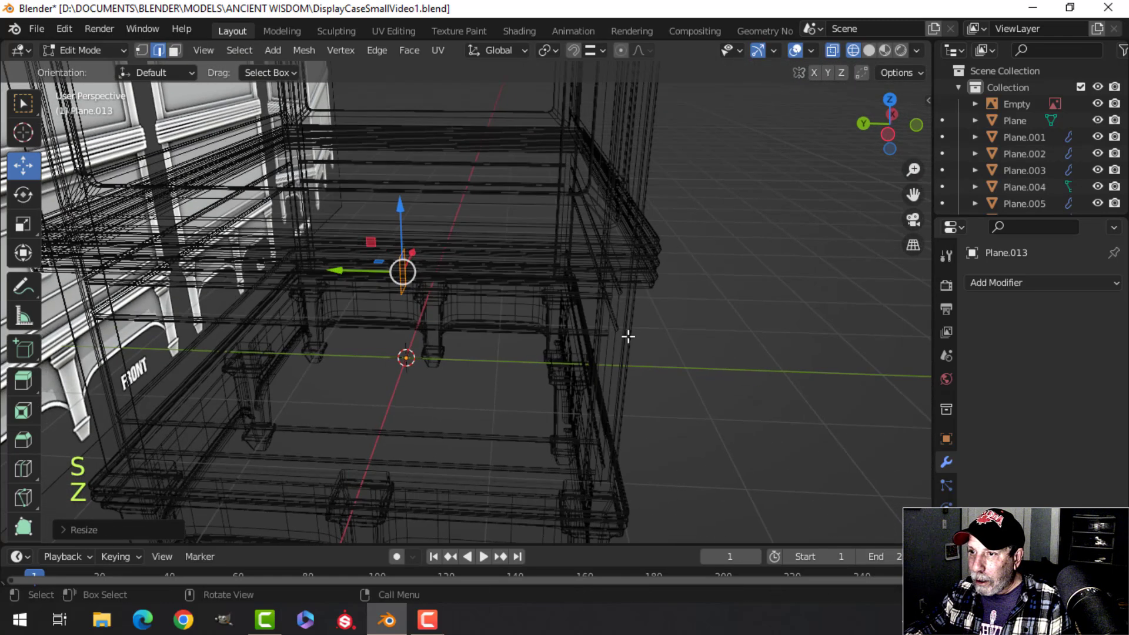
drag(361, 275, 661, 304)
key(z)
click(882, 315)
mouse_move(882, 315)
shift+middle_down()
mouse_move(628, 343)
mouse_move(620, 305)
mouse_move(546, 312)
mouse_move(559, 252)
mouse_move(532, 294)
mouse_move(594, 277)
mouse_move(592, 296)
shift+middle_up()
Extrude the lock plate to give it thickness and delete the extruded end face.
key(e)
click(653, 317)
key(x)
click(592, 321)
Inset the lock plate's front face by about 0.077 m in the front wireframe view.
scroll(538, 303, up, 3)
scroll(531, 294, up, 4)
key(3)
click(573, 256)
key(KP_1)
key(z)
click(584, 235)
scroll(589, 294, up, 2)
shift+middle_drag(589, 295, 642, 311)
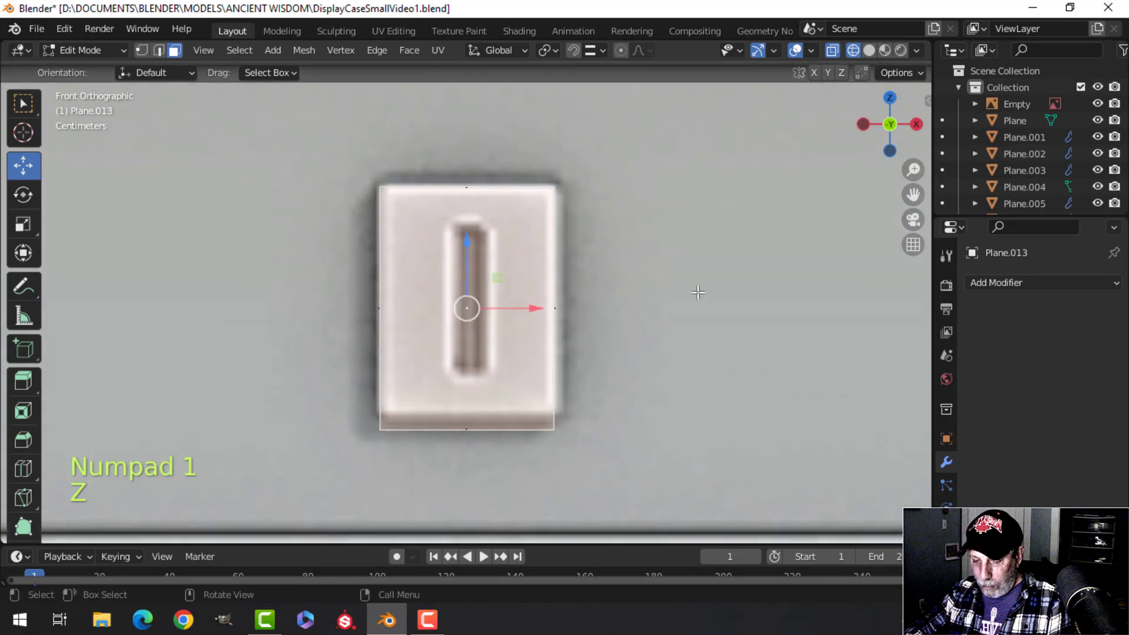
key(i)
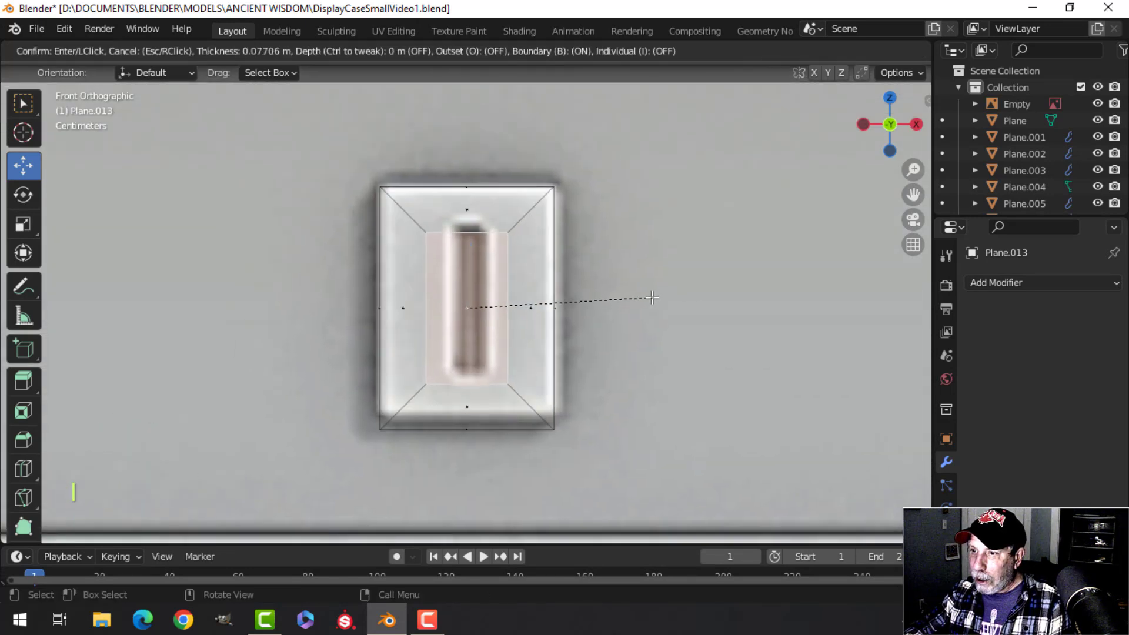
Scale the inset face narrower along X and taller along Z to match the keyhole slot in the reference.
key(s)
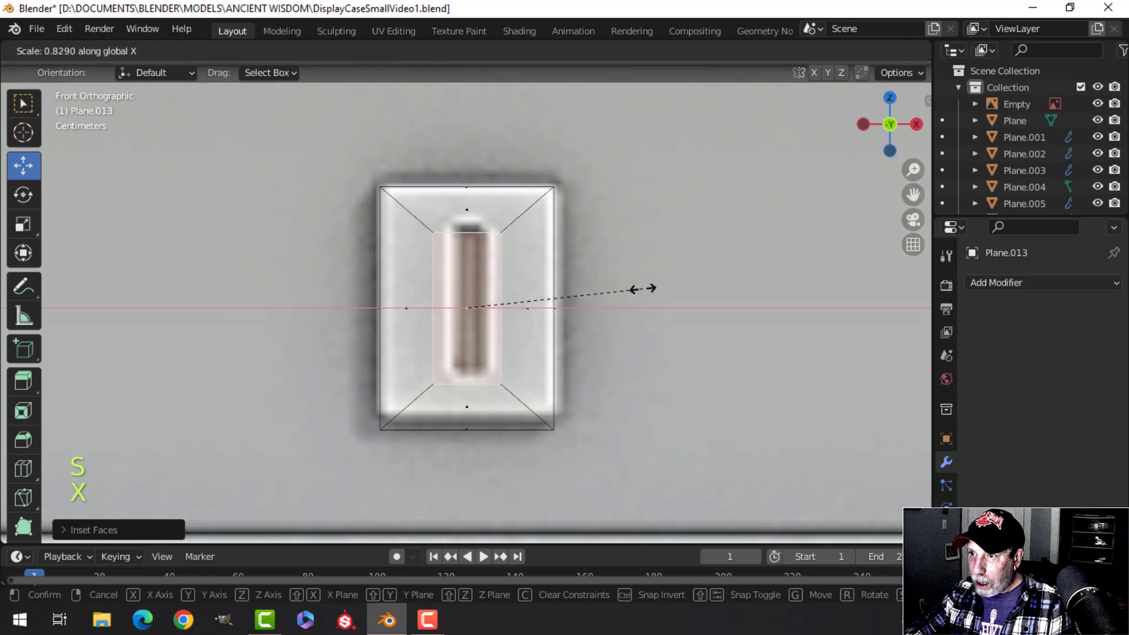
click(569, 281)
key(s)
click(646, 280)
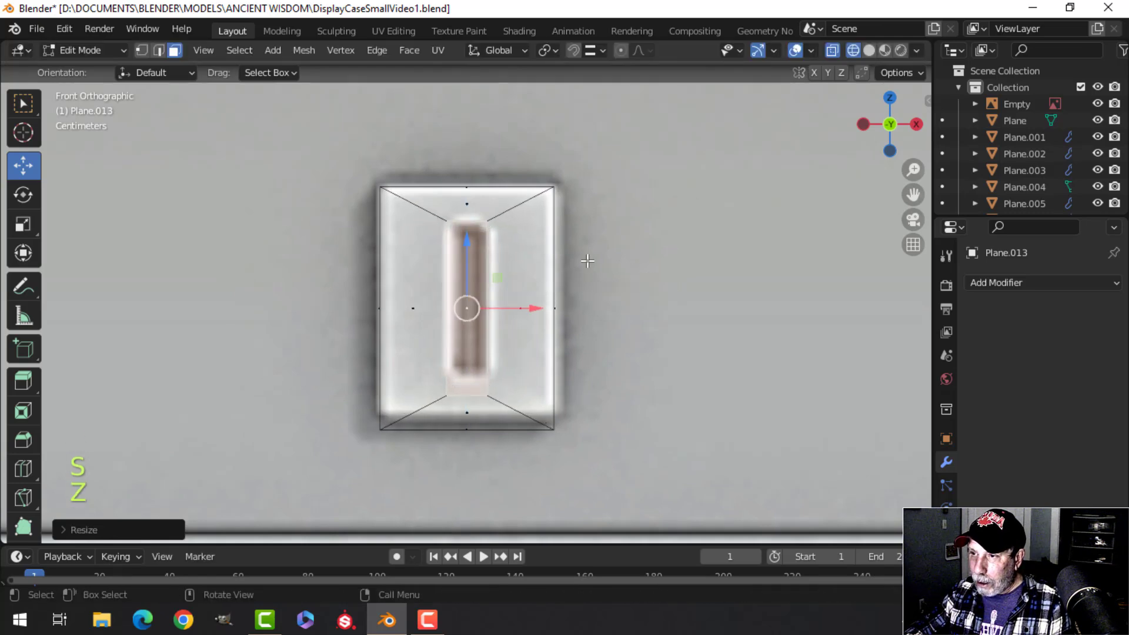
Extrude the inset face inward in solid shading to form the keyhole recess, and clear the selection.
key(z)
click(741, 270)
mouse_move(606, 265)
middle_down()
mouse_move(665, 282)
mouse_move(763, 284)
mouse_move(622, 260)
mouse_move(572, 265)
middle_up()
key(e)
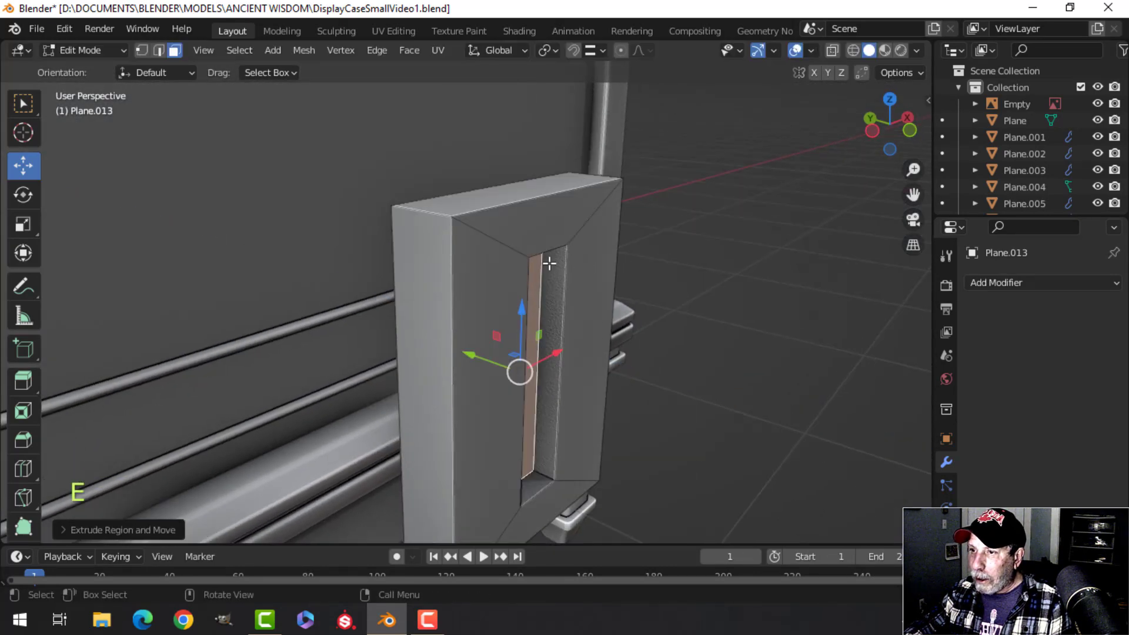
key(alt+a)
Bevel the lock plate's four corner edge loops by about 0.008 m with two segments.
key(2)
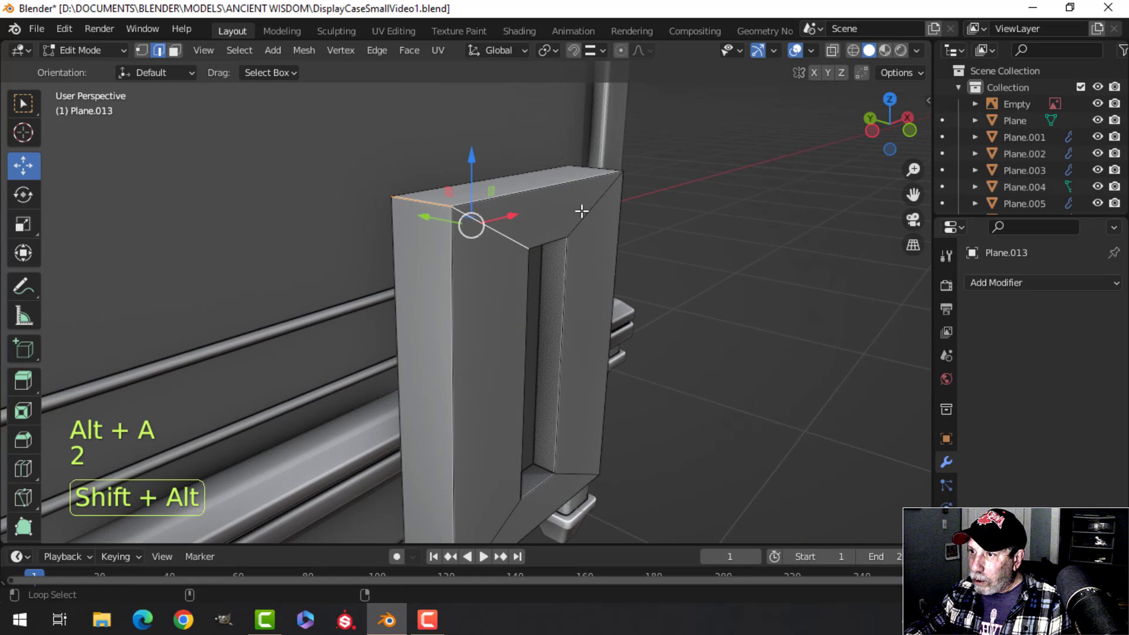
alt+shift+click(583, 211)
scroll(599, 249, down, 4)
shift+middle_drag(541, 400, 501, 290)
scroll(499, 289, up, 4)
alt+shift+click(509, 246)
shift+middle_drag(524, 223, 513, 265)
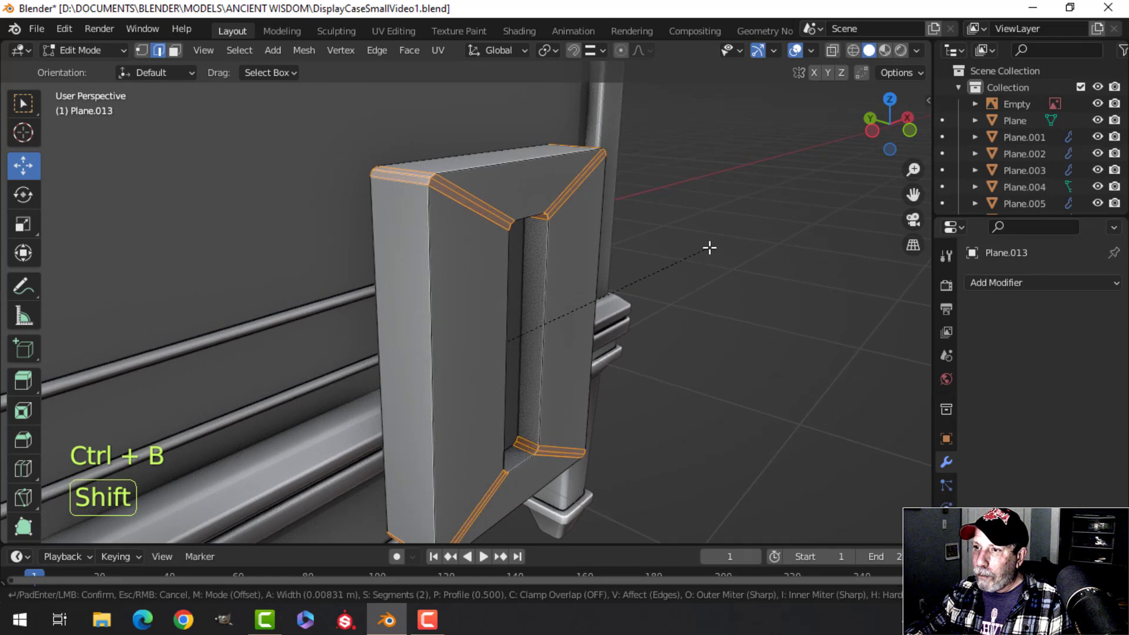
Bevel the plate's outer front edge loop by about 0.006 m and the keyhole rim by about 0.003 m, with two segments each.
middle_drag(567, 241, 607, 257)
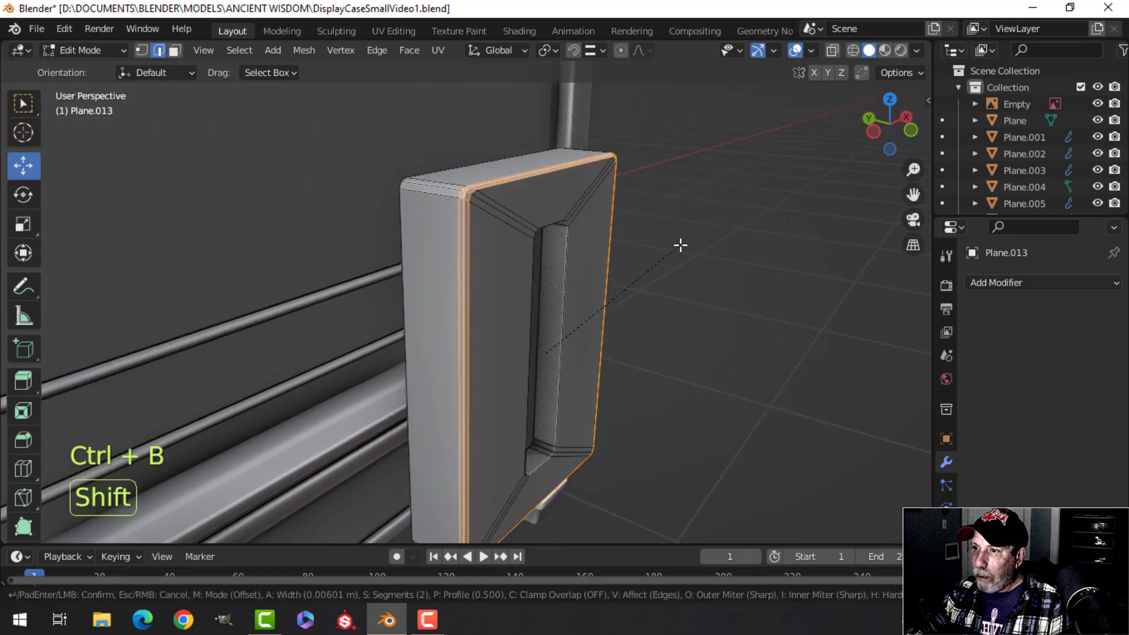
click(680, 245)
shift+middle_drag(680, 246, 565, 245)
scroll(565, 244, up, 3)
key(alt+a)
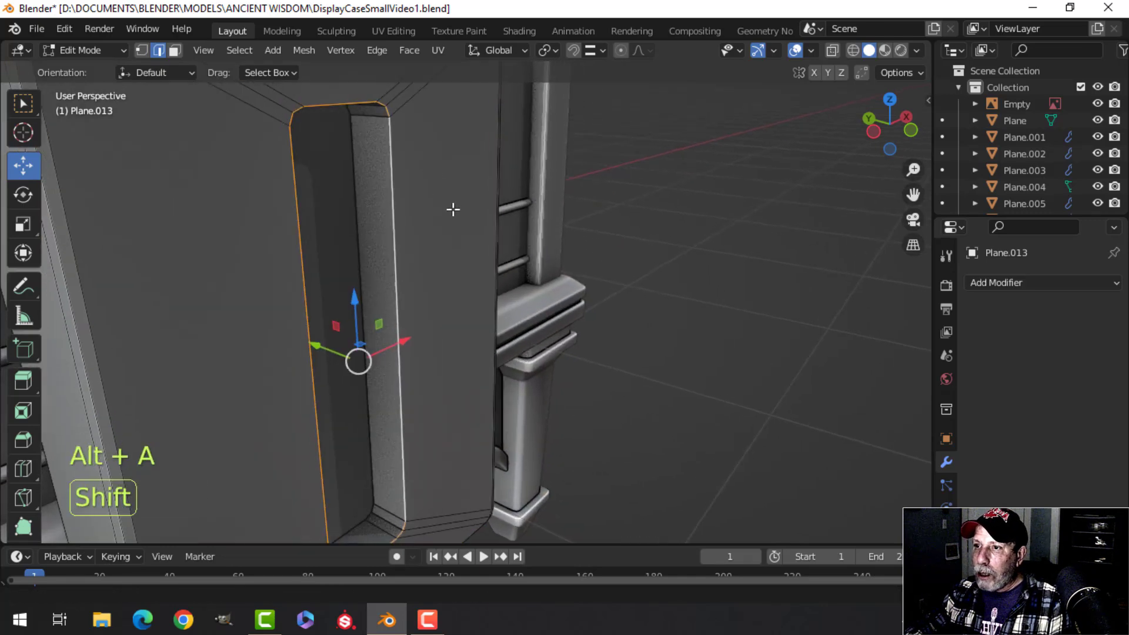
shift+middle_drag(446, 201, 564, 231)
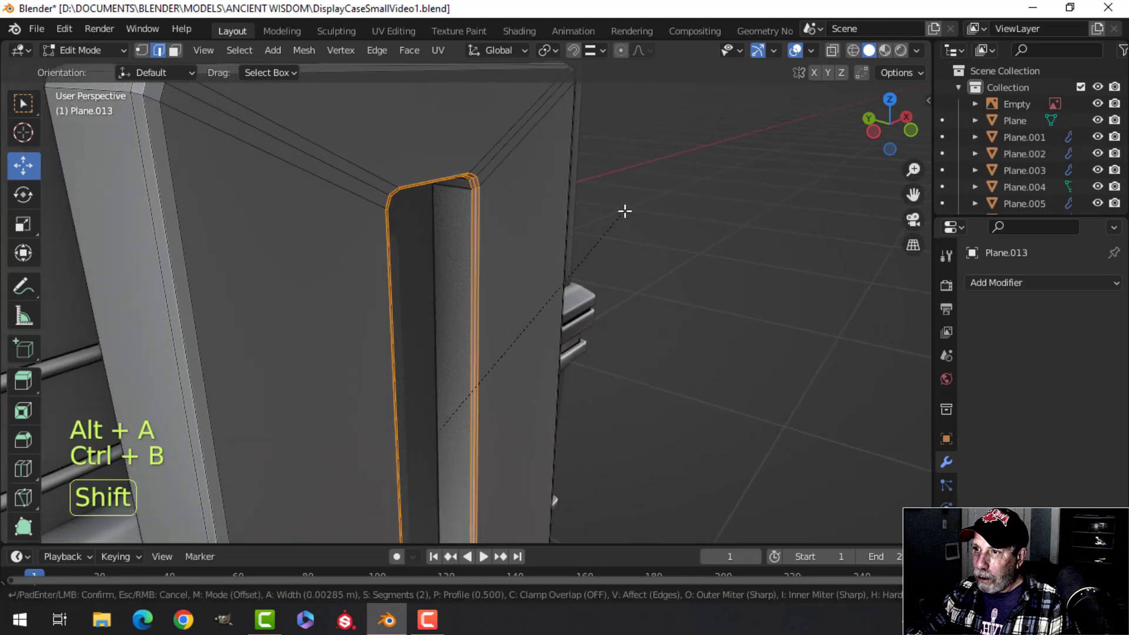
click(625, 210)
Bevel the inner edge loop at the bottom of the keyhole recess with two segments.
middle_drag(625, 211, 527, 207)
key(alt+a)
shift+middle_drag(237, 207, 335, 209)
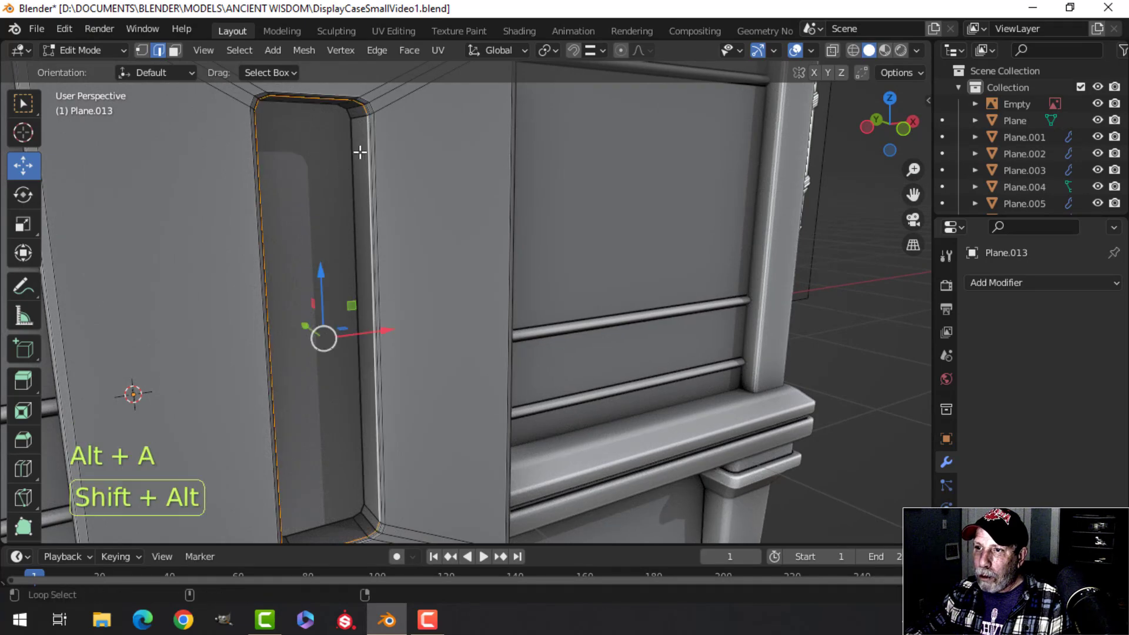
alt+click(354, 147)
key(shift)
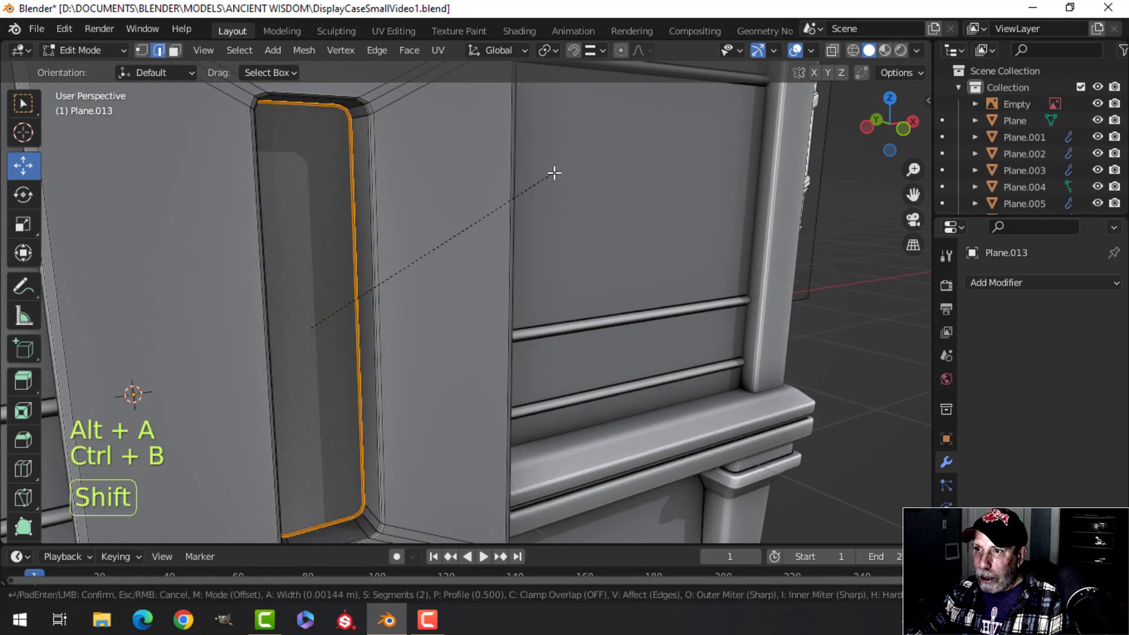
click(581, 164)
Move the whole lock plate back along Y against the drawer front, return to Object Mode and deselect it.
scroll(414, 209, down, 6)
middle_drag(413, 210, 561, 259)
scroll(562, 259, down, 3)
key(a)
drag(557, 283, 218, 247)
key(Tab)
middle_drag(394, 246, 230, 243)
scroll(231, 245, down, 3)
key(alt+a)
Save the file after fitting the lock plate.
mouse_move(514, 261)
middle_down()
mouse_move(577, 198)
mouse_move(534, 270)
middle_up()
scroll(534, 270, down, 3)
shift+middle_drag(423, 289, 481, 294)
scroll(476, 293, up, 1)
scroll(471, 291, down, 1)
scroll(470, 291, down, 2)
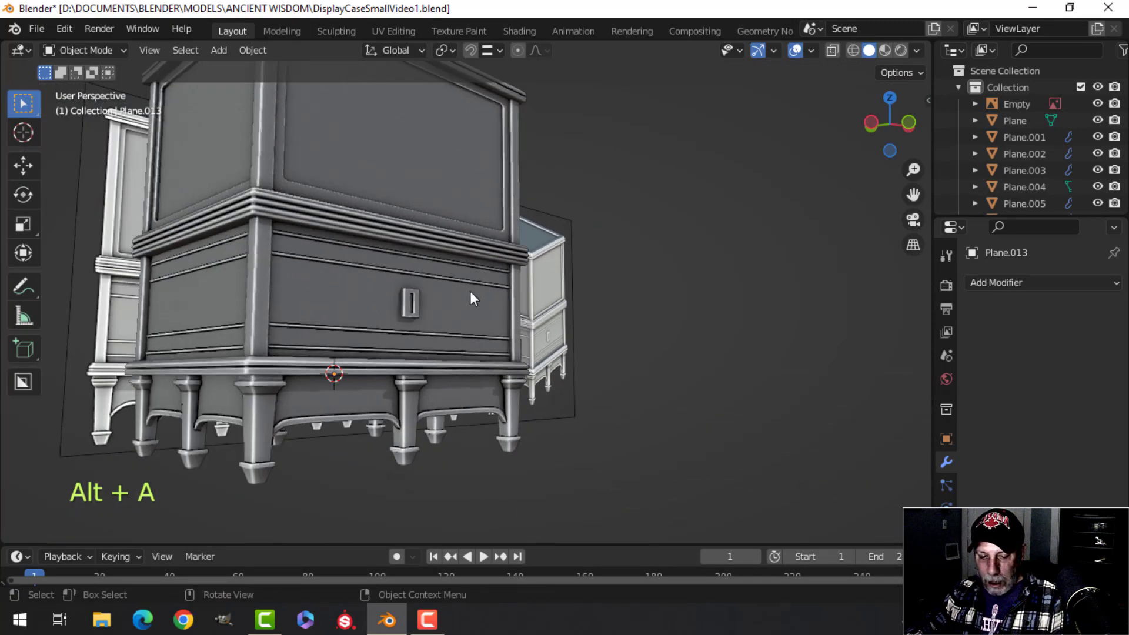
key(ctrl+s)
scroll(470, 291, down, 2)
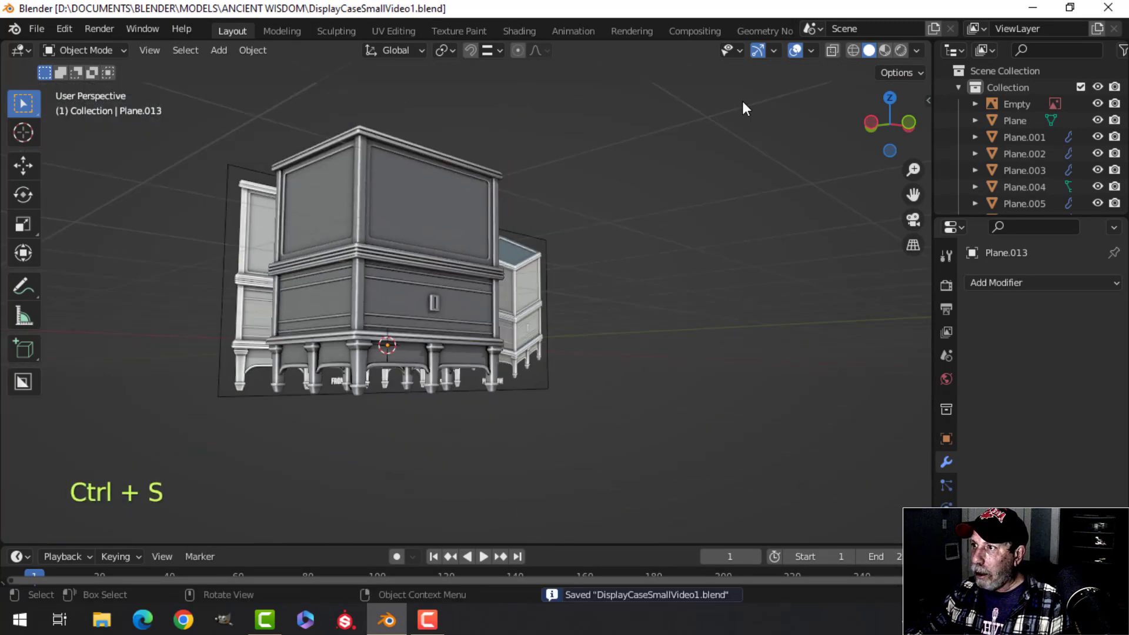
Recalculate the lock plate's normals to the outside with the Face Orientation overlay turned on, and turn the overlay off.
click(812, 52)
click(735, 351)
scroll(430, 291, up, 5)
shift+middle_drag(430, 292, 452, 287)
key(Tab)
key(a)
scroll(504, 308, up, 5)
key(alt+n)
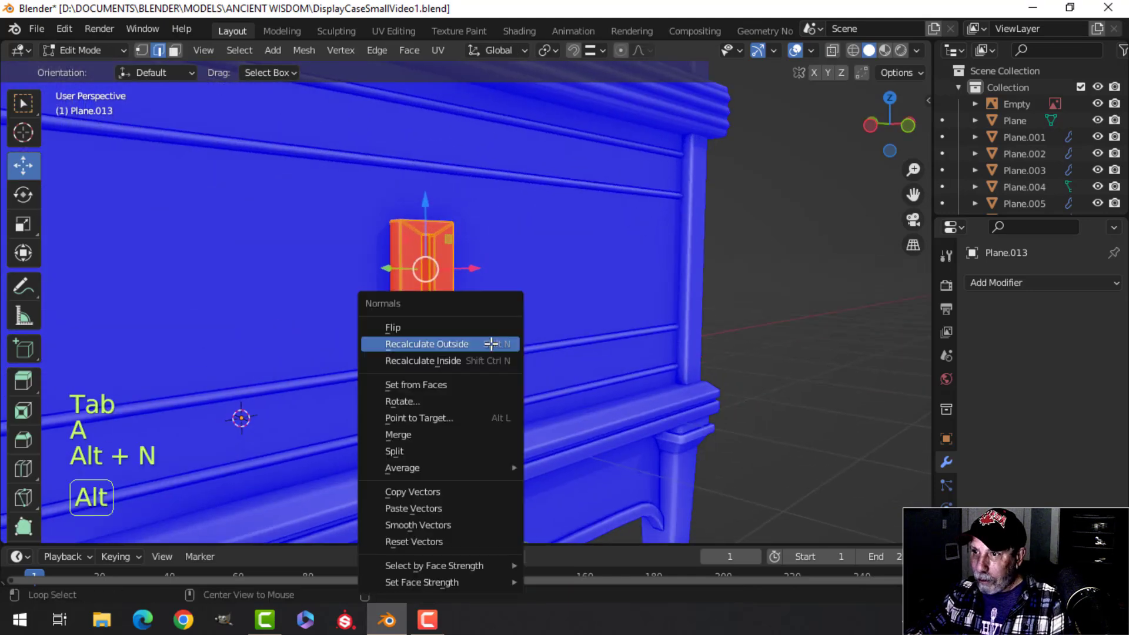
click(493, 349)
middle_drag(493, 349, 585, 290)
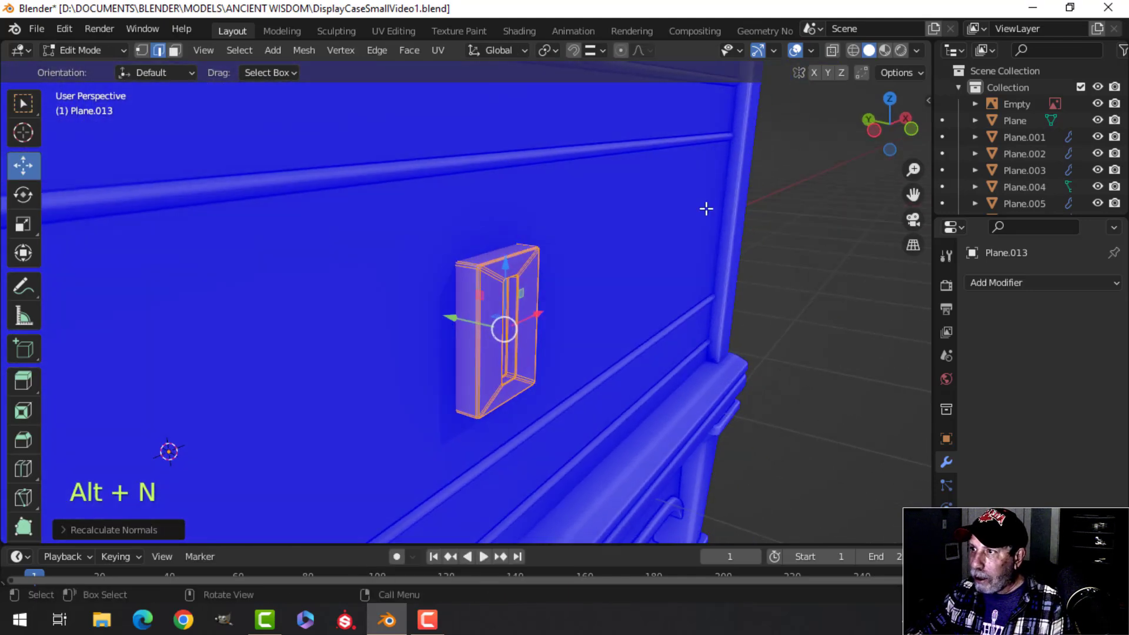
click(811, 52)
click(713, 364)
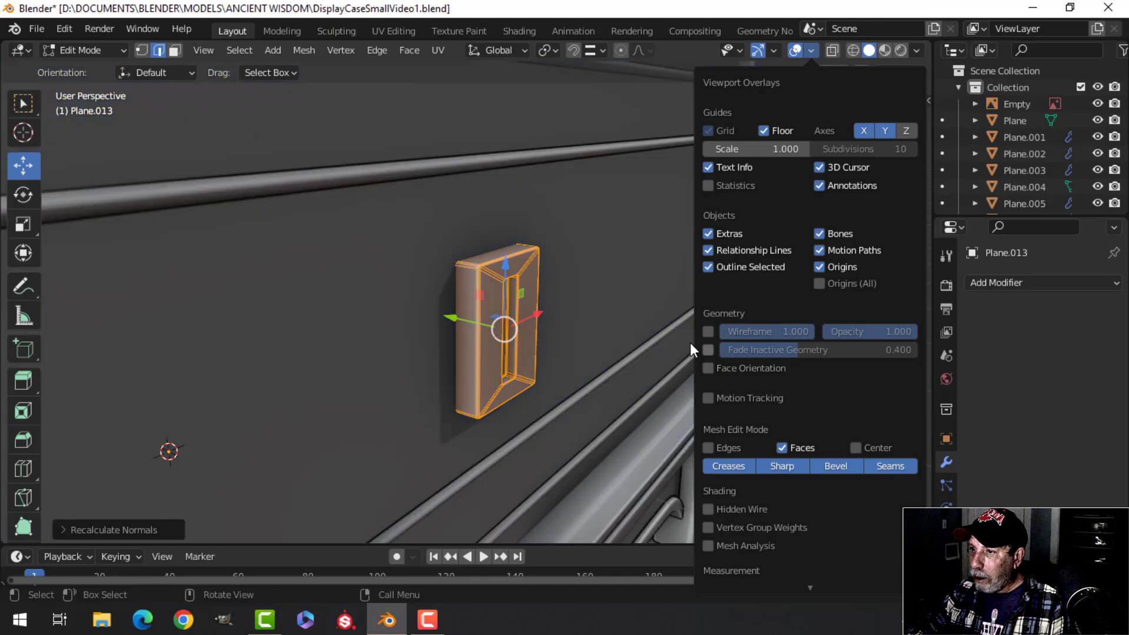
Thin the lock plate along Y, reposition it against the cabinet front, return to Object Mode and deselect it.
scroll(565, 294, up, 4)
shift+middle_drag(564, 290, 577, 291)
key(s)
key(y)
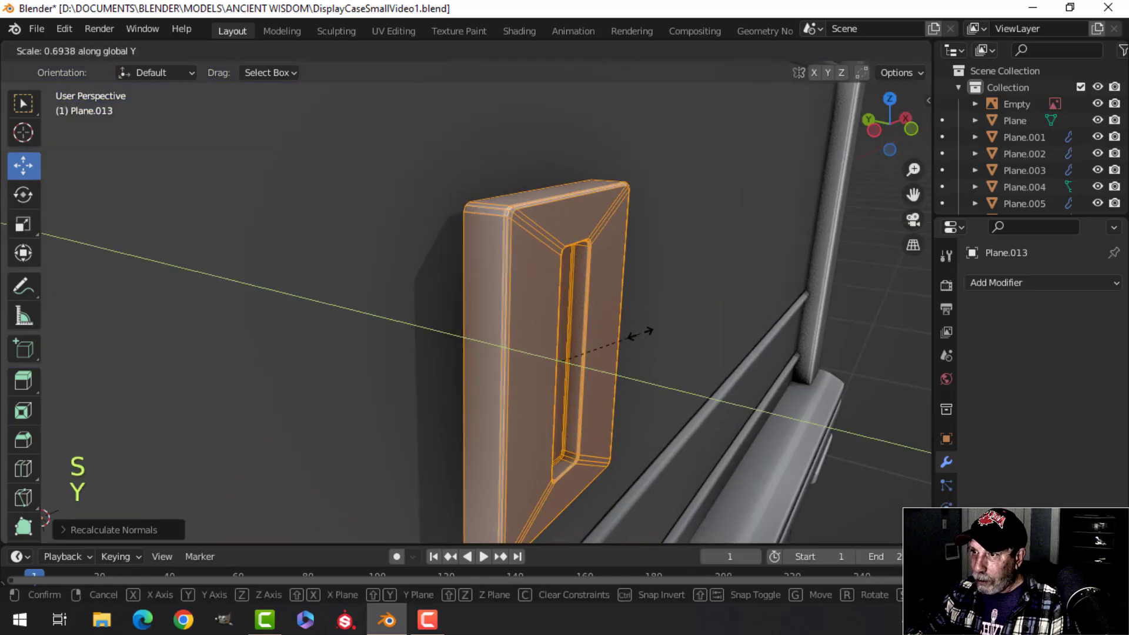
click(550, 341)
drag(508, 350, 490, 339)
key(Tab)
scroll(579, 326, down, 8)
key(alt+a)
Delete the reference image behind the cabinet.
scroll(540, 304, down, 4)
shift+middle_drag(494, 305, 558, 315)
middle_drag(559, 315, 520, 313)
middle_drag(533, 316, 508, 316)
scroll(529, 289, down, 2)
mouse_move(505, 317)
middle_down()
mouse_move(411, 321)
mouse_move(474, 315)
mouse_move(459, 305)
mouse_move(519, 312)
middle_up()
shift+middle_drag(635, 308, 500, 344)
click(532, 247)
key(x)
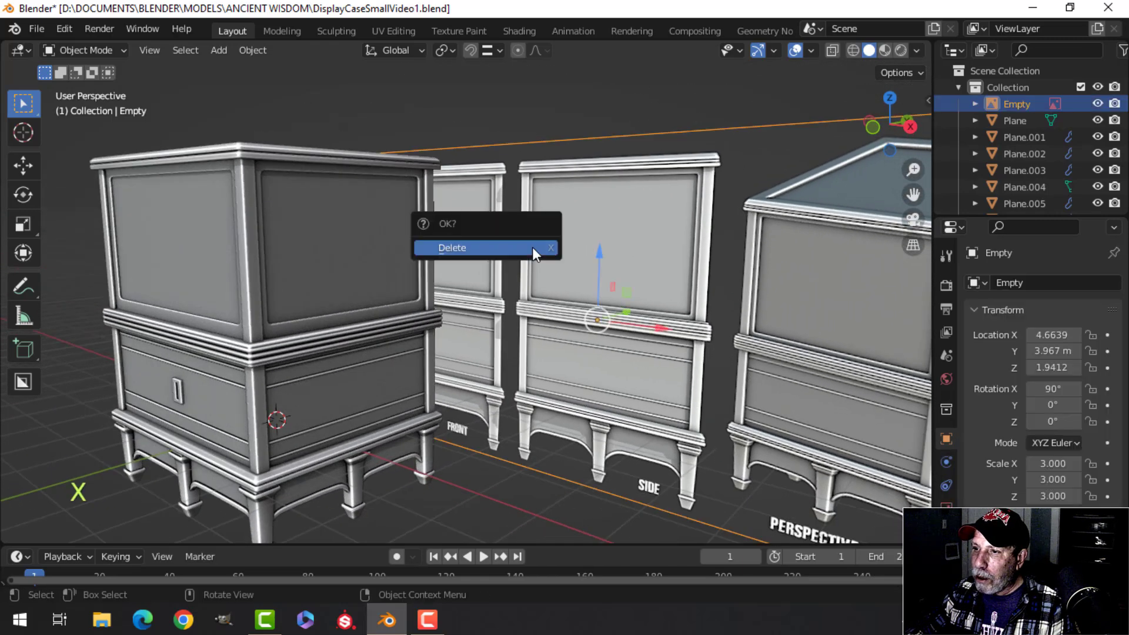
click(532, 247)
Raise all cabinet parts along Z in front view until the feet stand on the grid floor, and deselect them.
scroll(500, 282, down, 3)
middle_drag(448, 309, 501, 312)
scroll(471, 313, up, 3)
shift+middle_drag(399, 319, 540, 253)
middle_drag(486, 306, 559, 310)
key(KP_1)
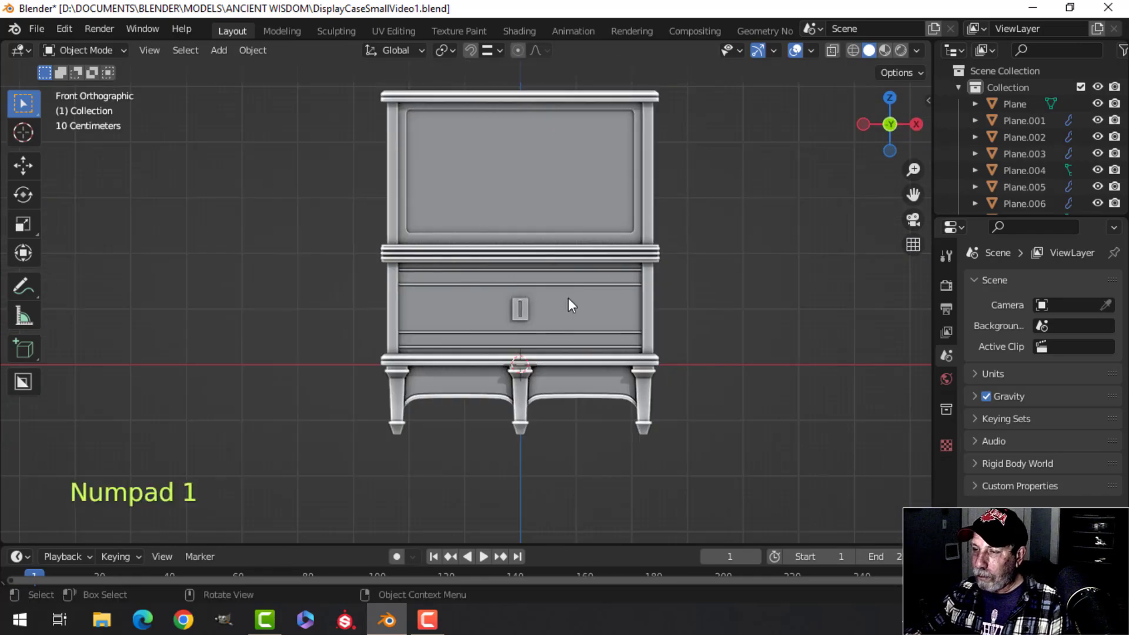
scroll(565, 329, down, 5)
key(a)
shift+middle_drag(591, 374, 516, 261)
scroll(514, 401, up, 3)
drag(473, 251, 467, 197)
scroll(574, 287, up, 3)
mouse_move(574, 287)
middle_down()
mouse_move(544, 327)
mouse_move(505, 344)
mouse_move(425, 265)
mouse_move(563, 263)
mouse_move(560, 272)
middle_up()
scroll(506, 343, down, 4)
key(alt+a)
Save the file with the cabinet in its raised position.
scroll(453, 294, up, 5)
shift+middle_drag(431, 308, 506, 377)
scroll(511, 374, up, 3)
key(ctrl+s)
shift+middle_drag(587, 337, 562, 353)
scroll(568, 379, down, 1)
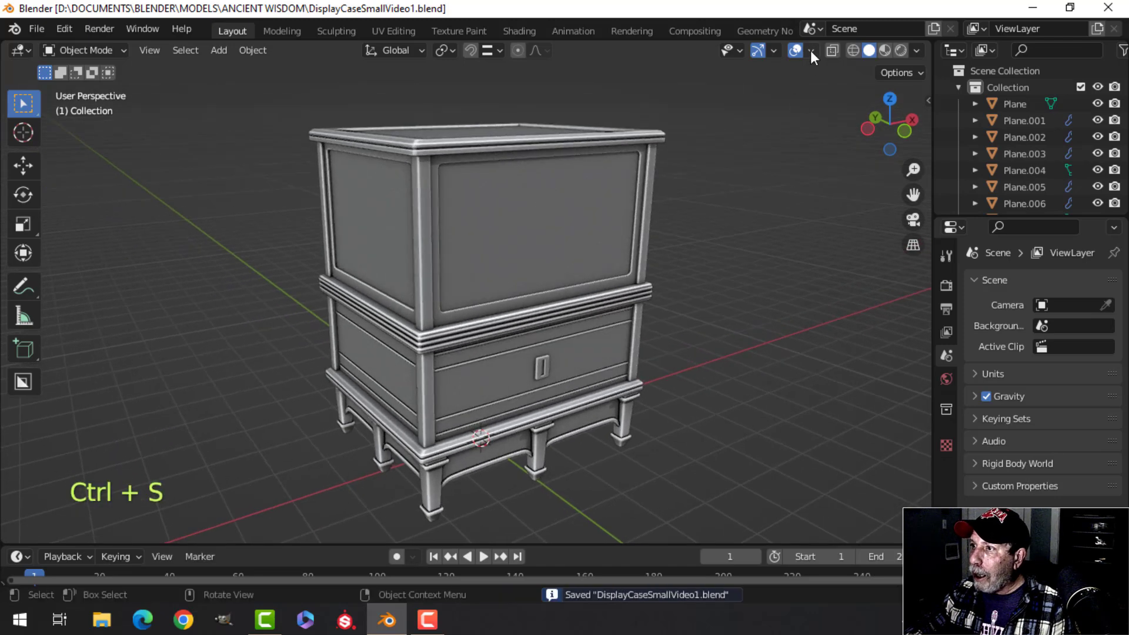
Show the scene statistics overlay to check the model's geometry counts, and hide it again.
click(810, 53)
click(721, 185)
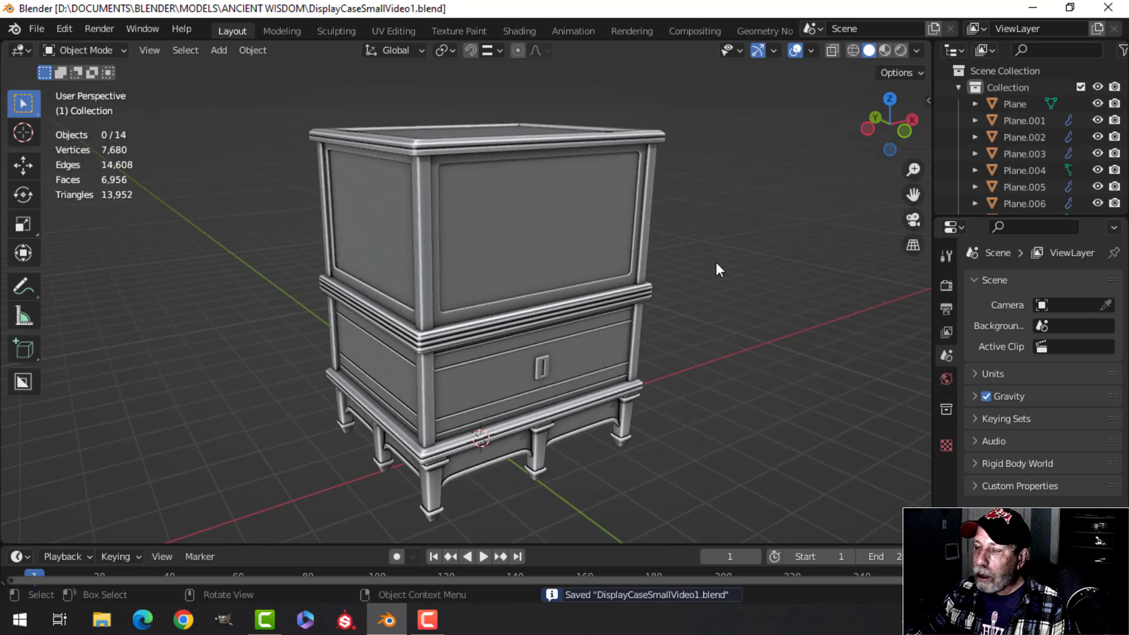
click(811, 52)
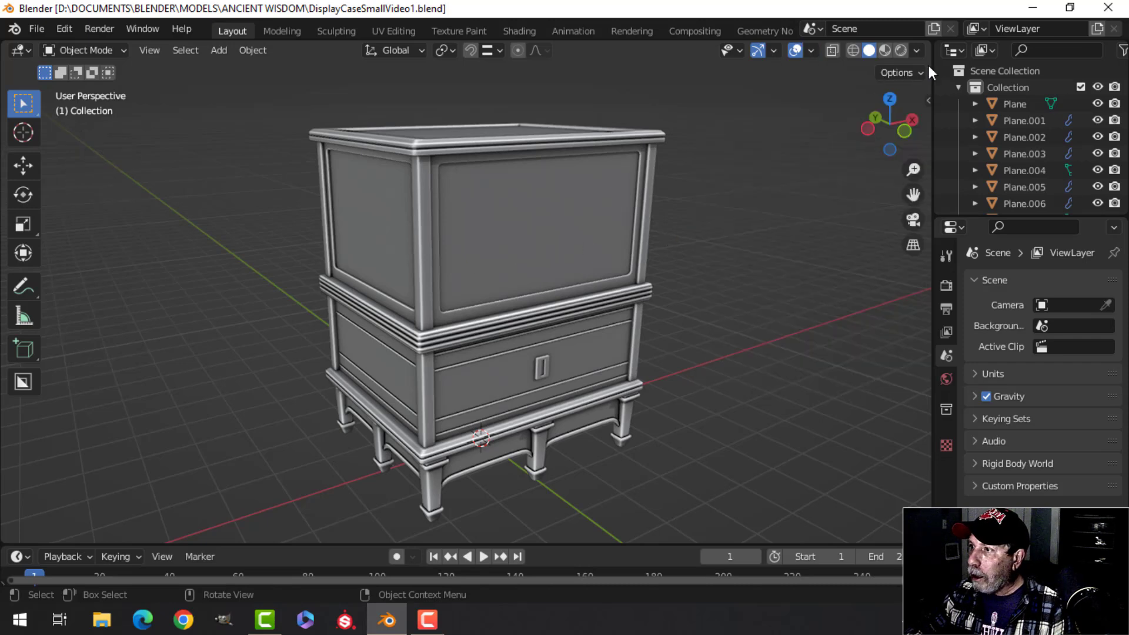
Change the viewport shading's MatCap to the reddish-brown one.
click(917, 51)
click(898, 131)
click(902, 164)
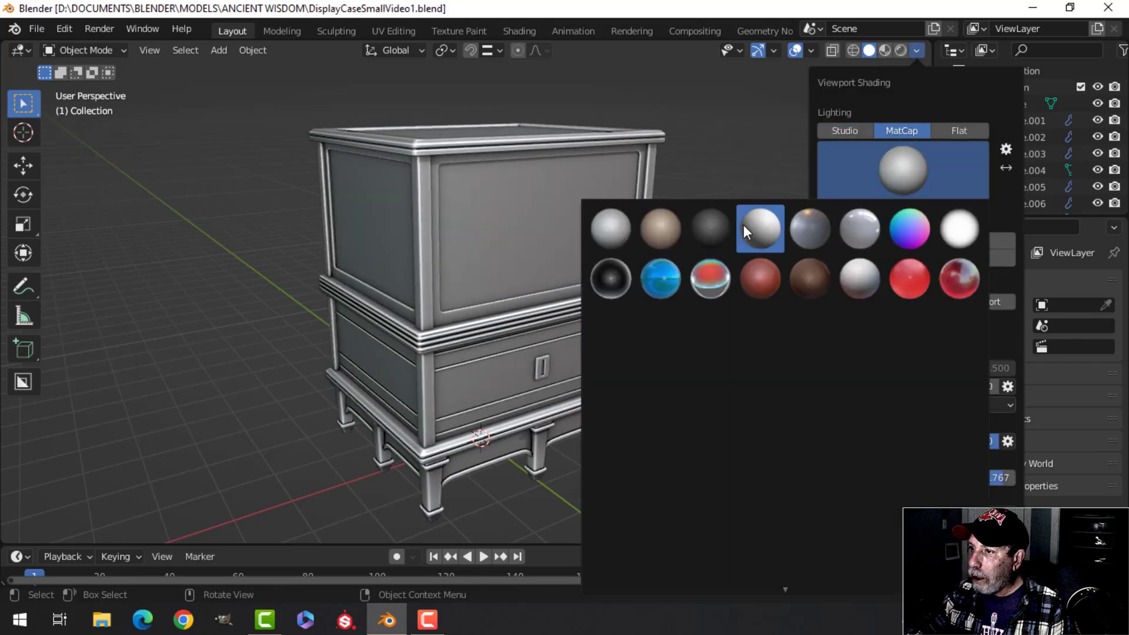
click(752, 281)
Examine the finished cabinet from several angles and distances.
middle_drag(648, 298, 601, 225)
scroll(605, 269, up, 4)
middle_drag(713, 259, 541, 145)
shift+middle_drag(525, 207, 563, 277)
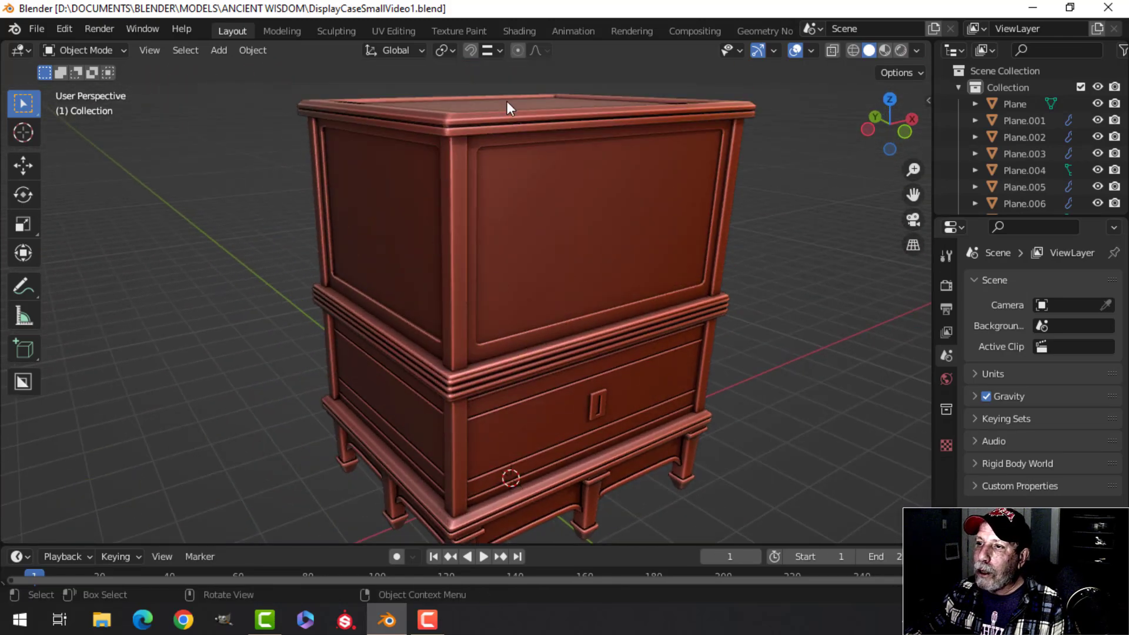
scroll(488, 336, down, 2)
scroll(665, 317, up, 3)
scroll(671, 316, down, 3)
shift+middle_drag(672, 316, 723, 308)
scroll(629, 248, up, 2)
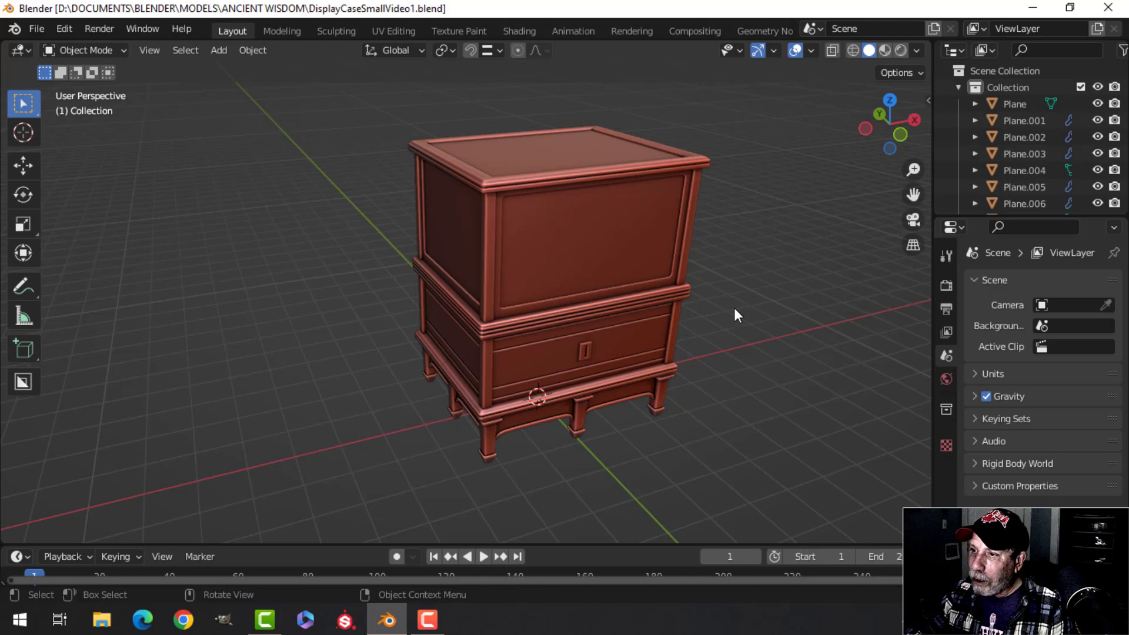
shift+middle_drag(734, 308, 698, 313)
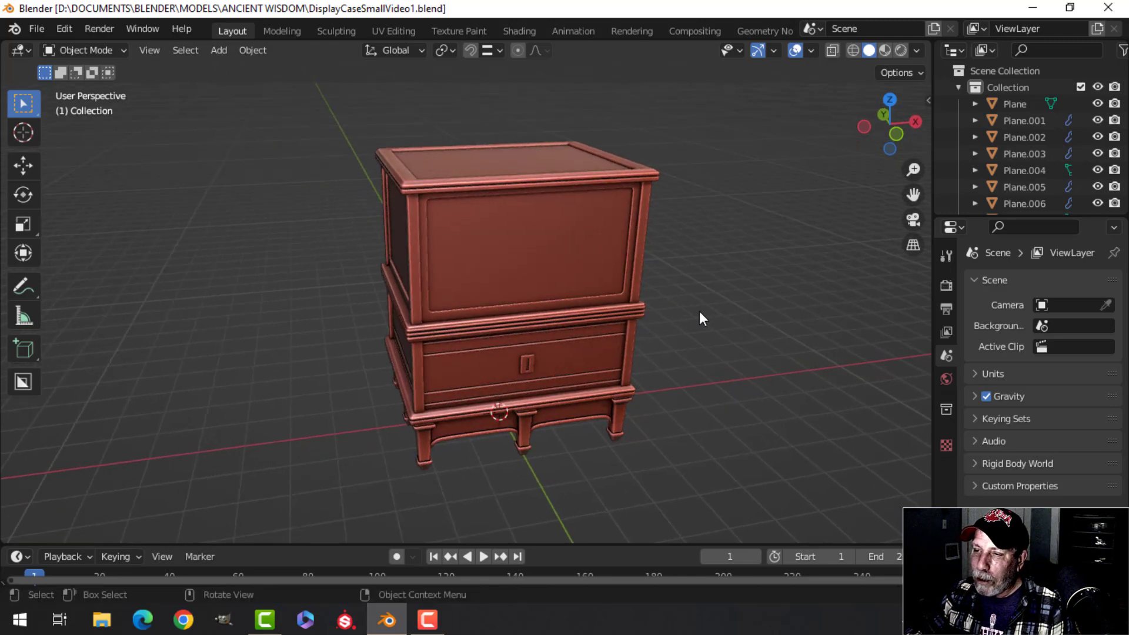